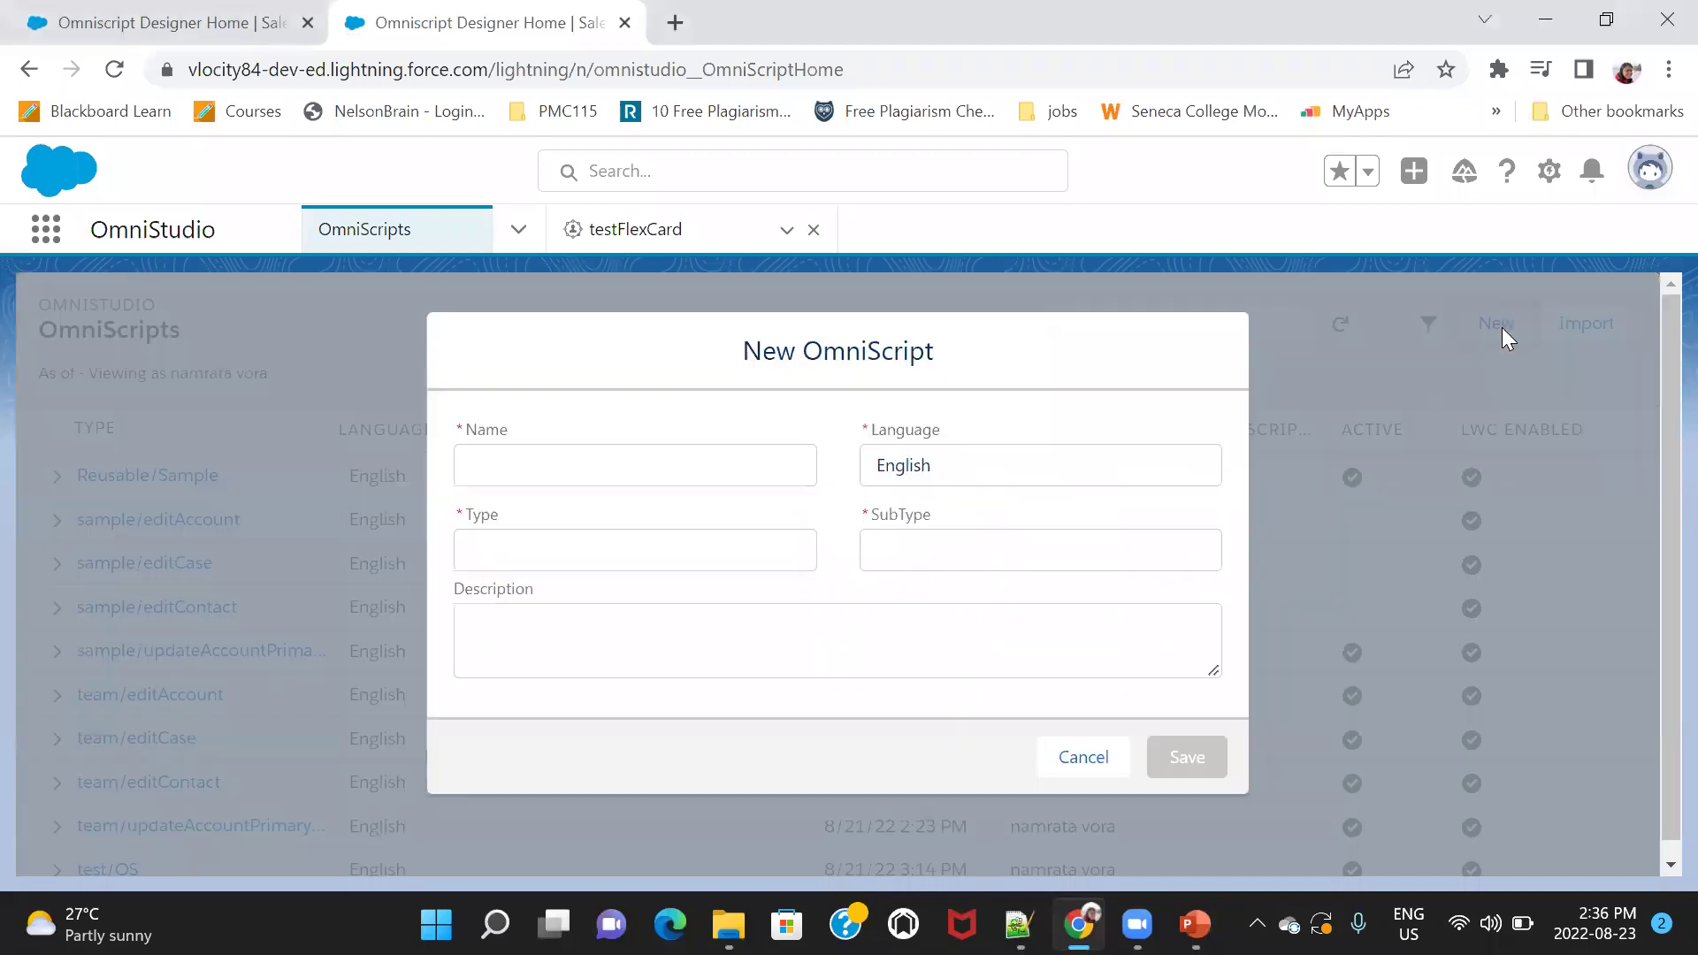
Enter name TestOS1, type Test and subtype OS1 for the new OmniScript, then save it.
left_click(654, 459)
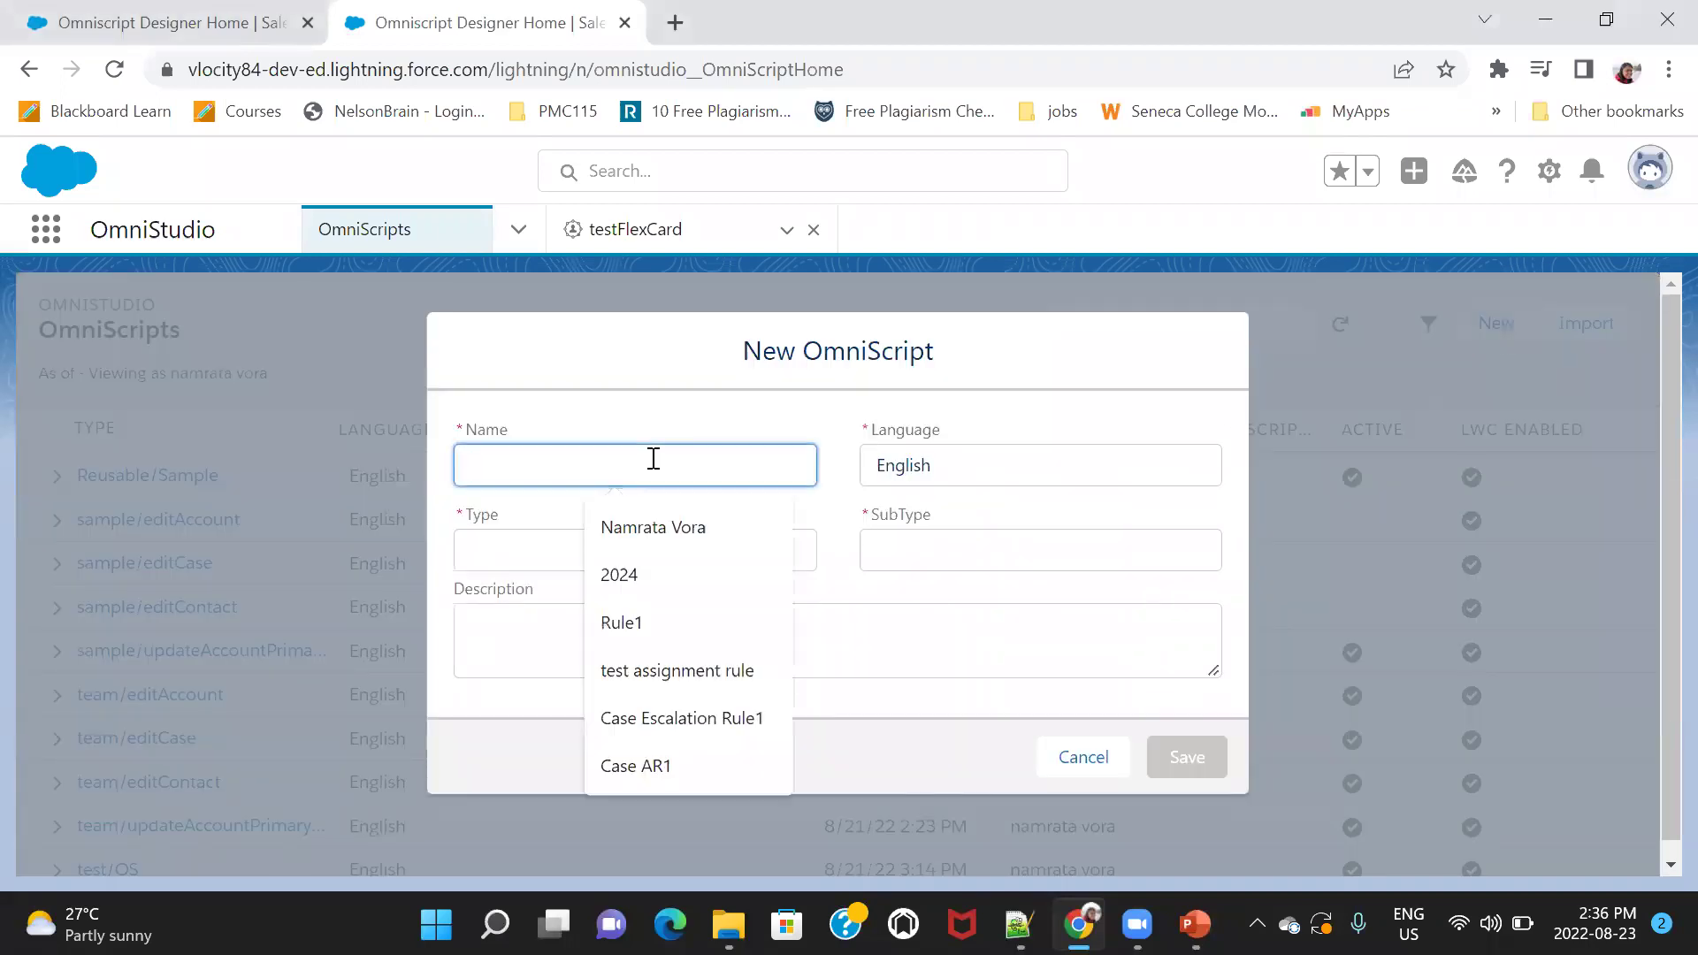
type("TestOS1")
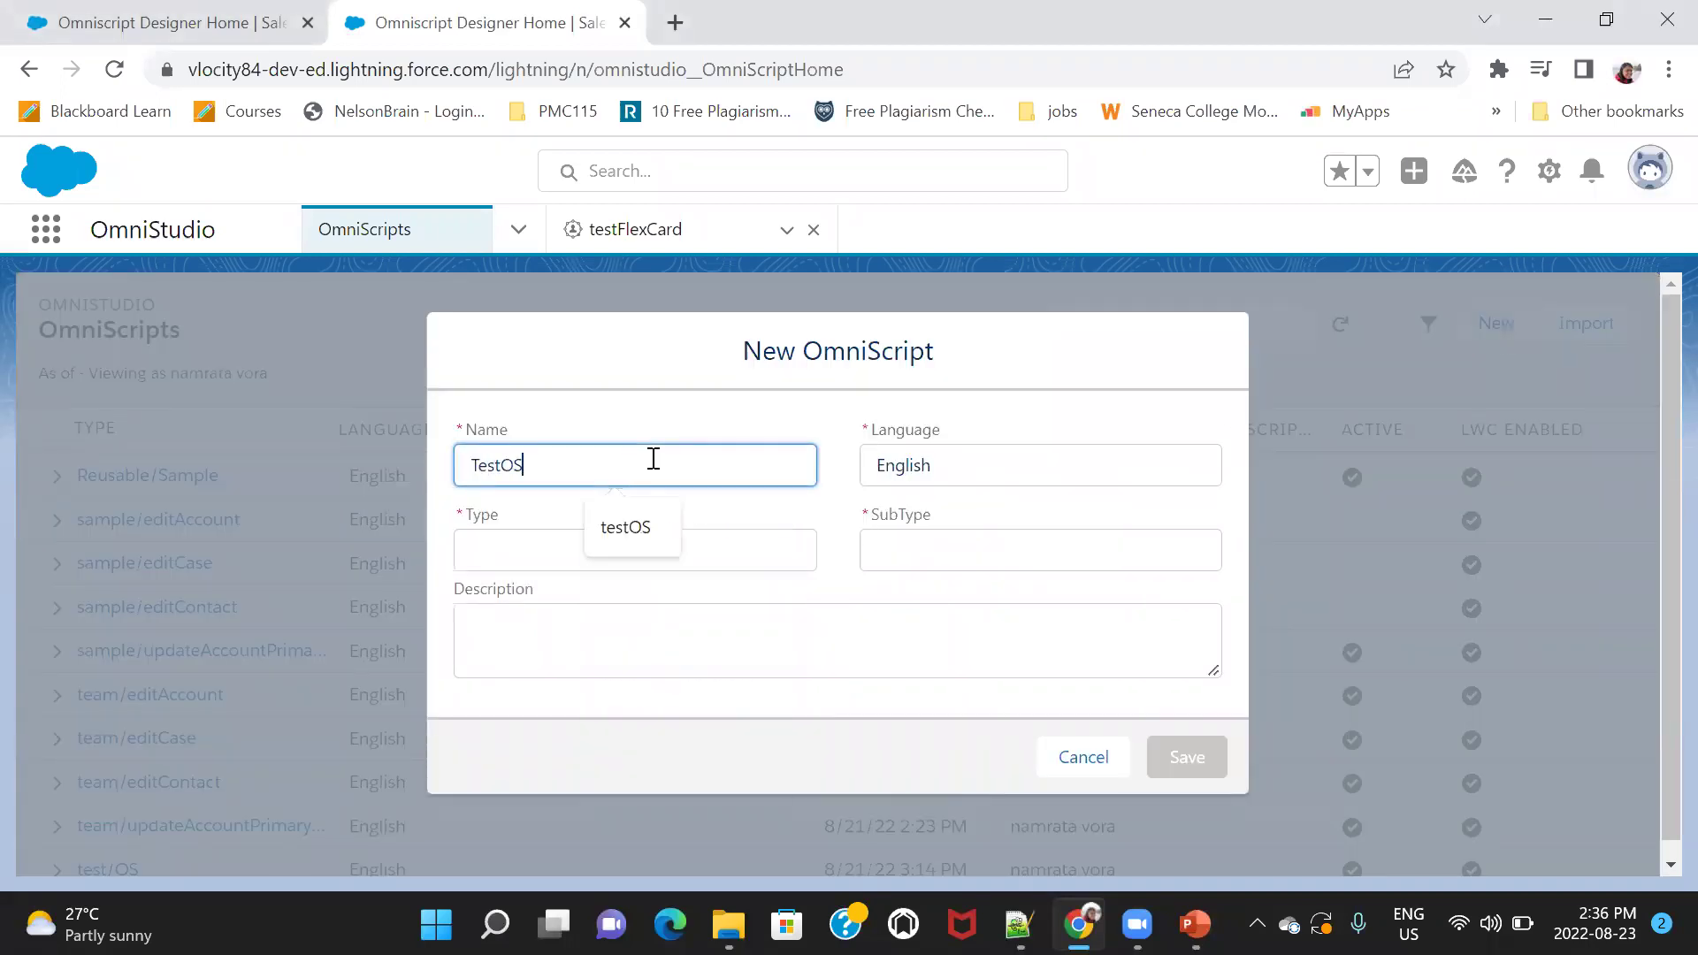
left_click(558, 562)
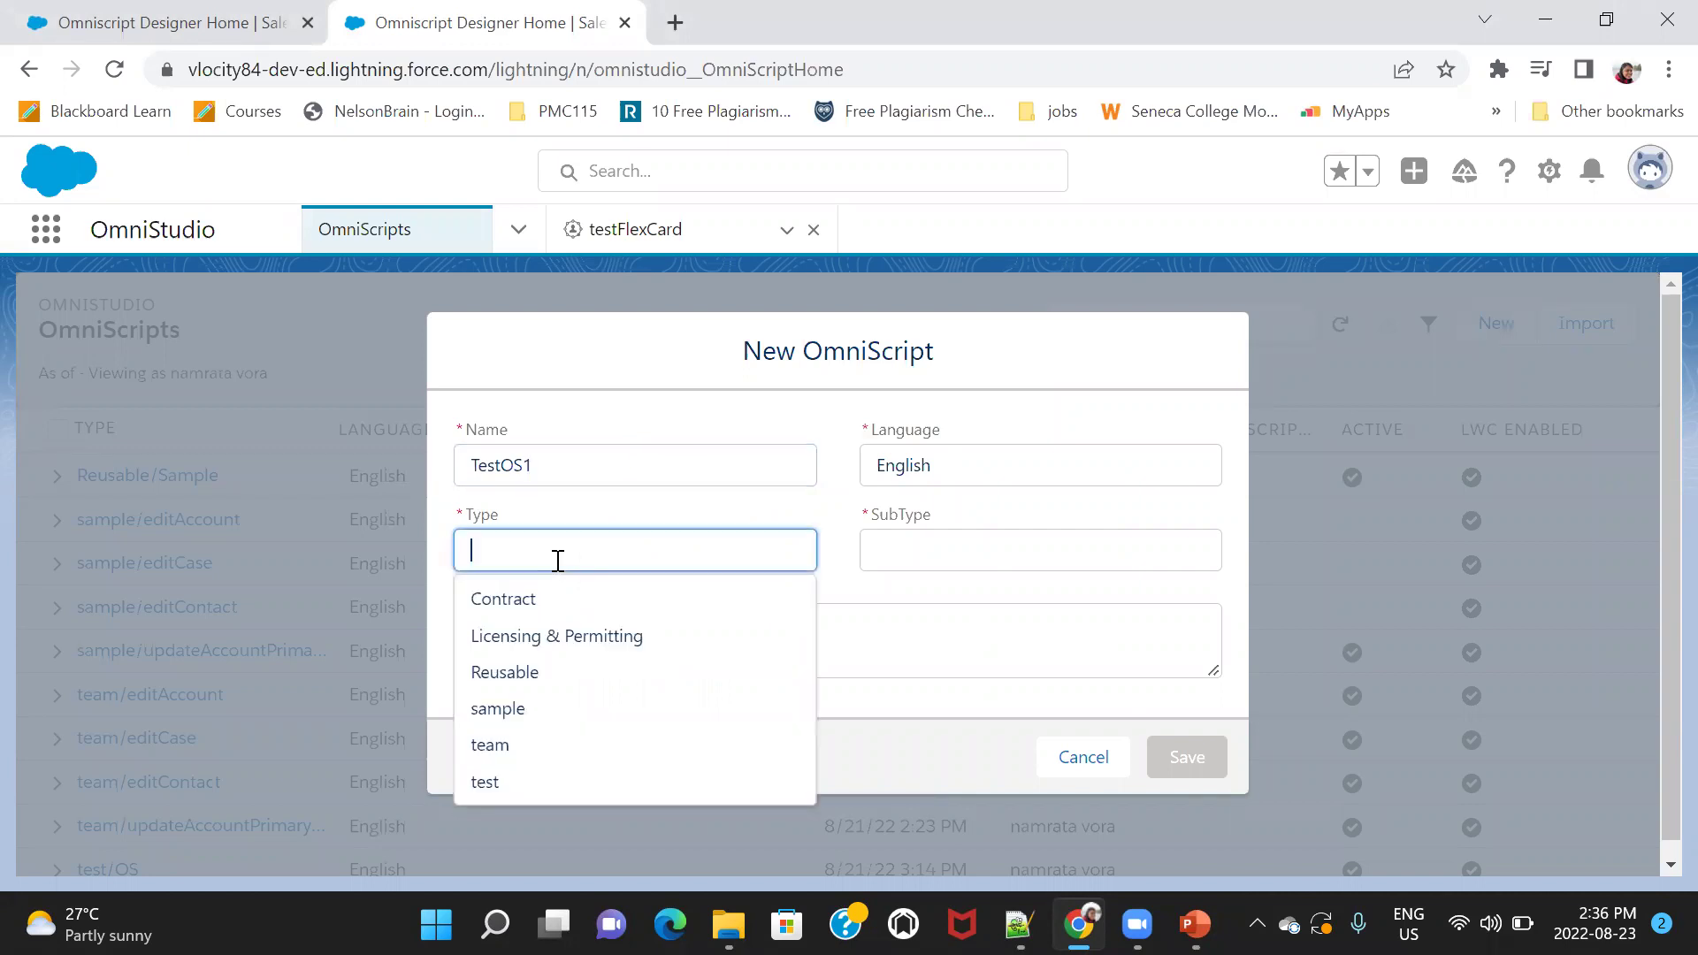
type("Test")
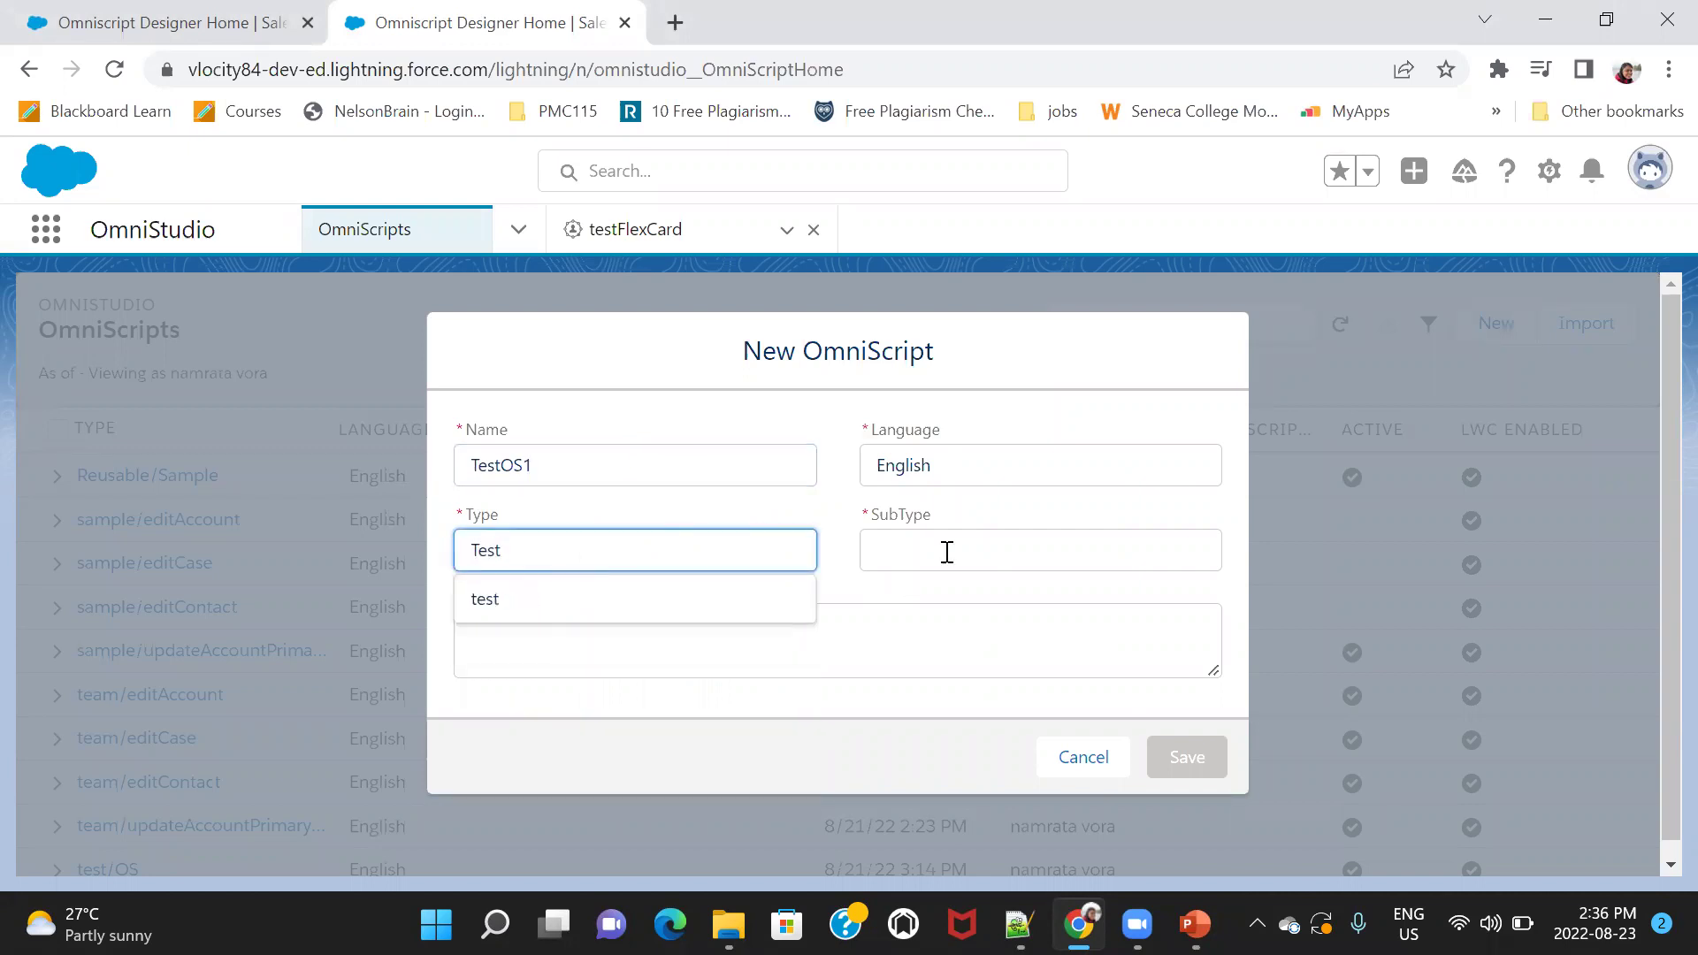
left_click(945, 547)
type("OS1")
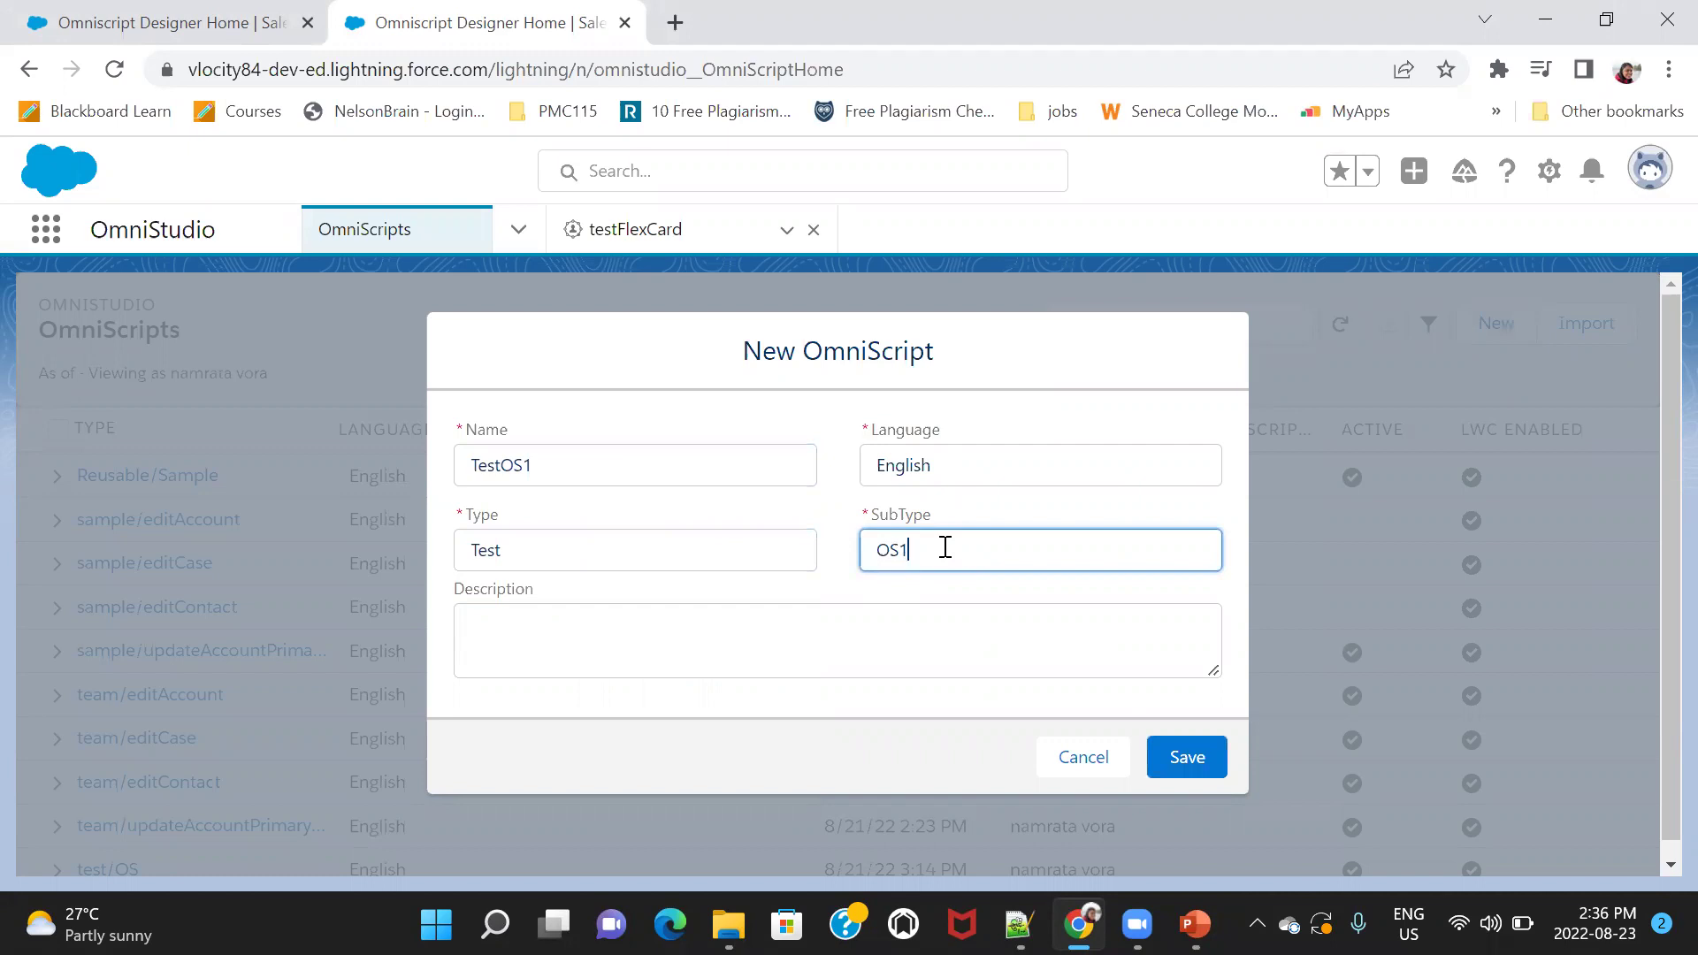
left_click(1177, 744)
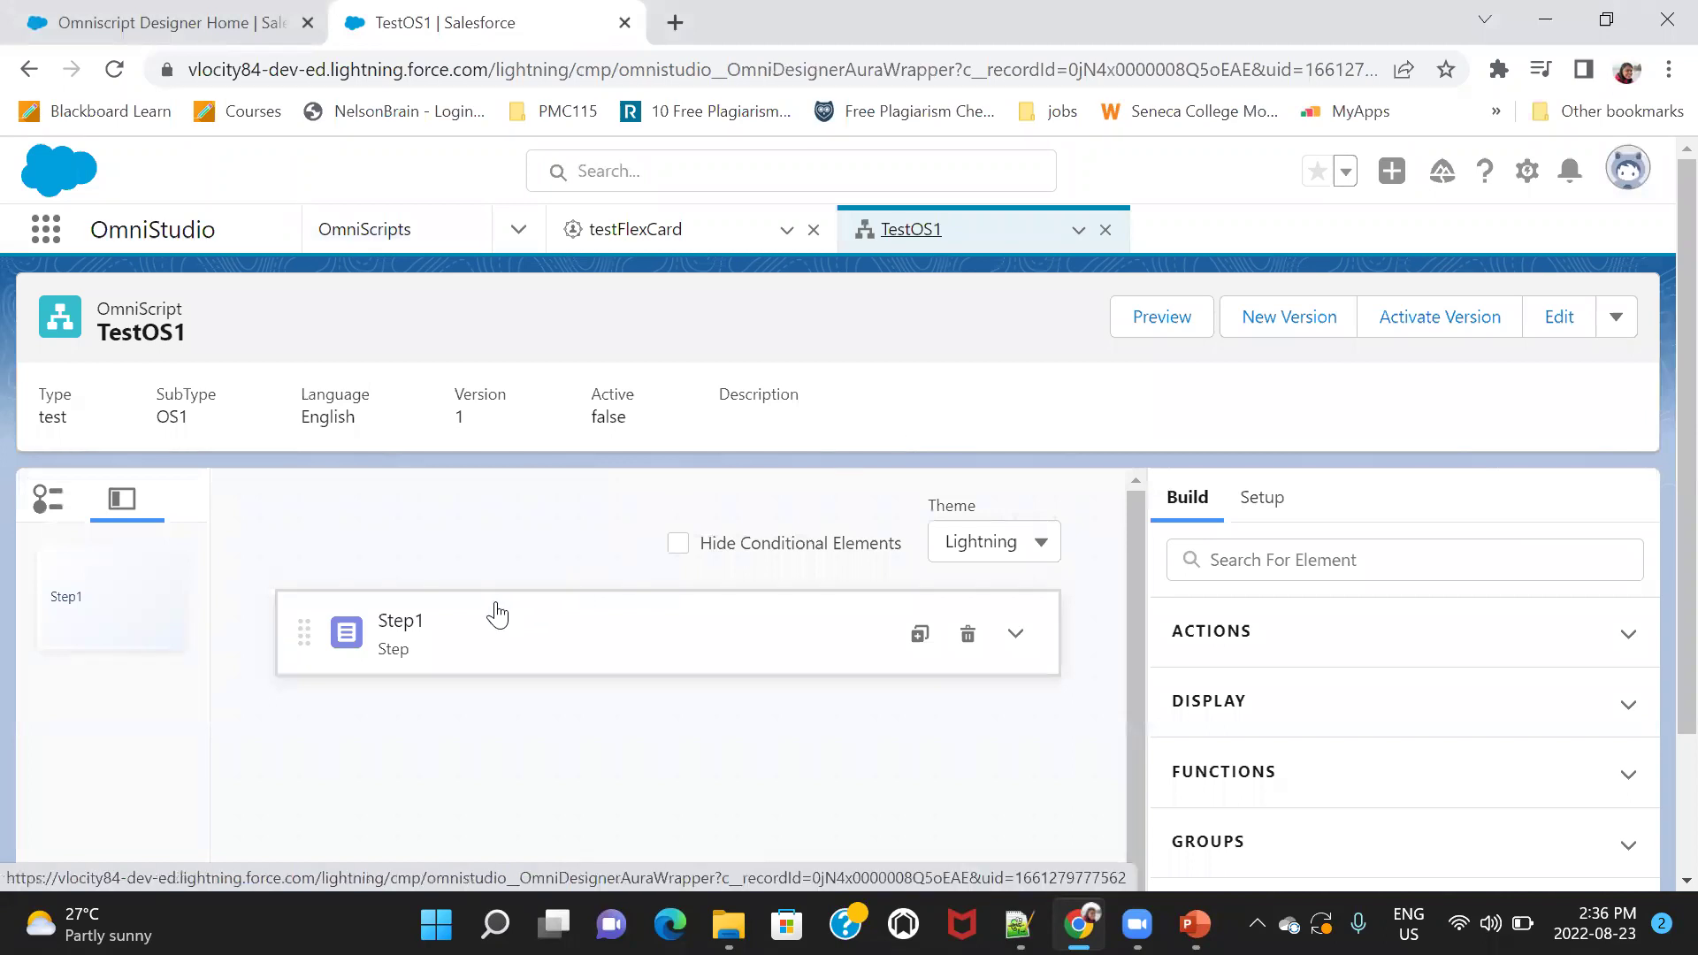
Search the element palette for 'text' and drag a Text Block into Step1.
left_click(445, 621)
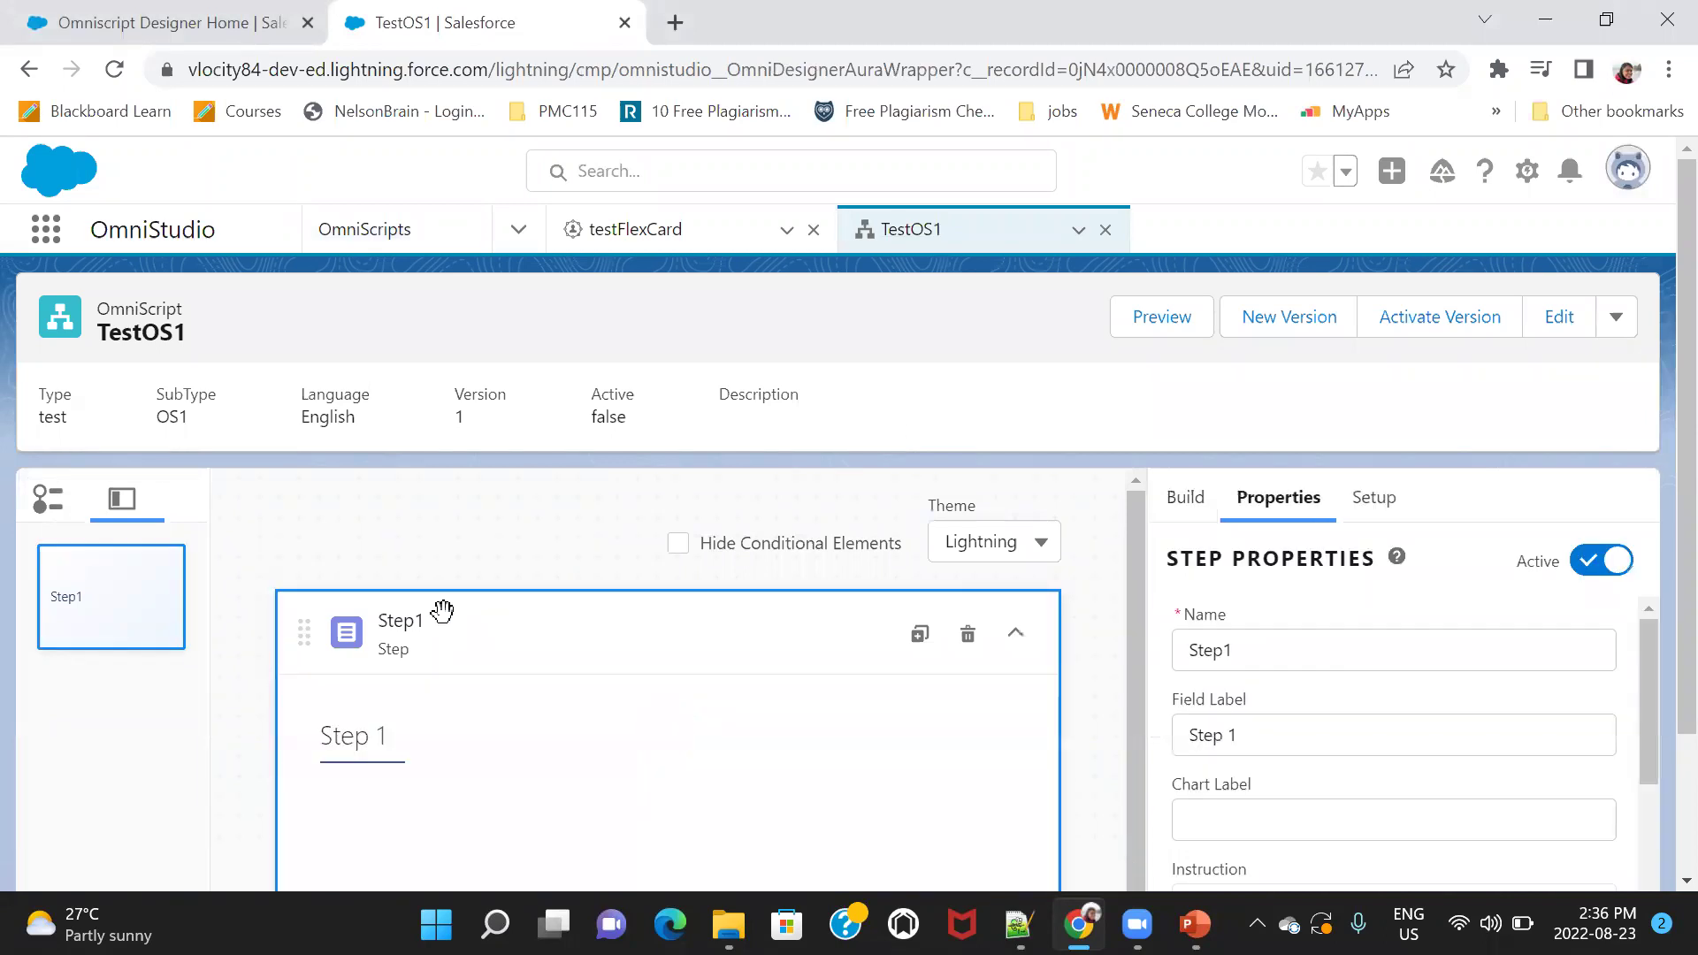
left_click(1186, 497)
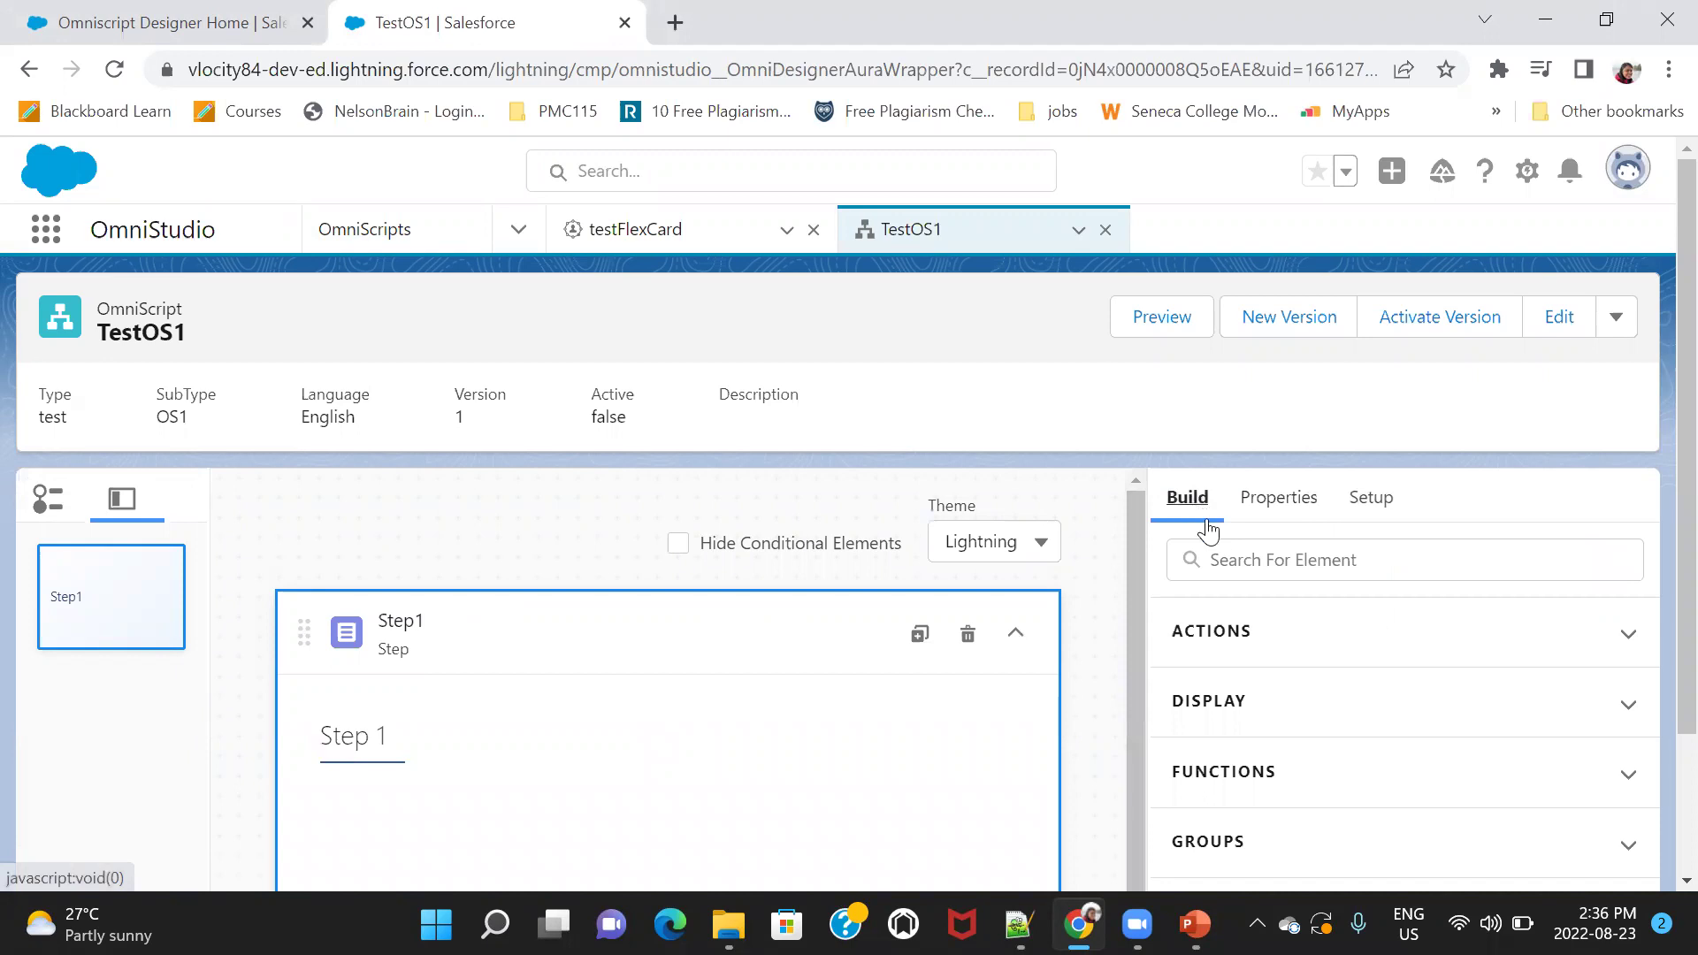
left_click(1222, 560)
type("text")
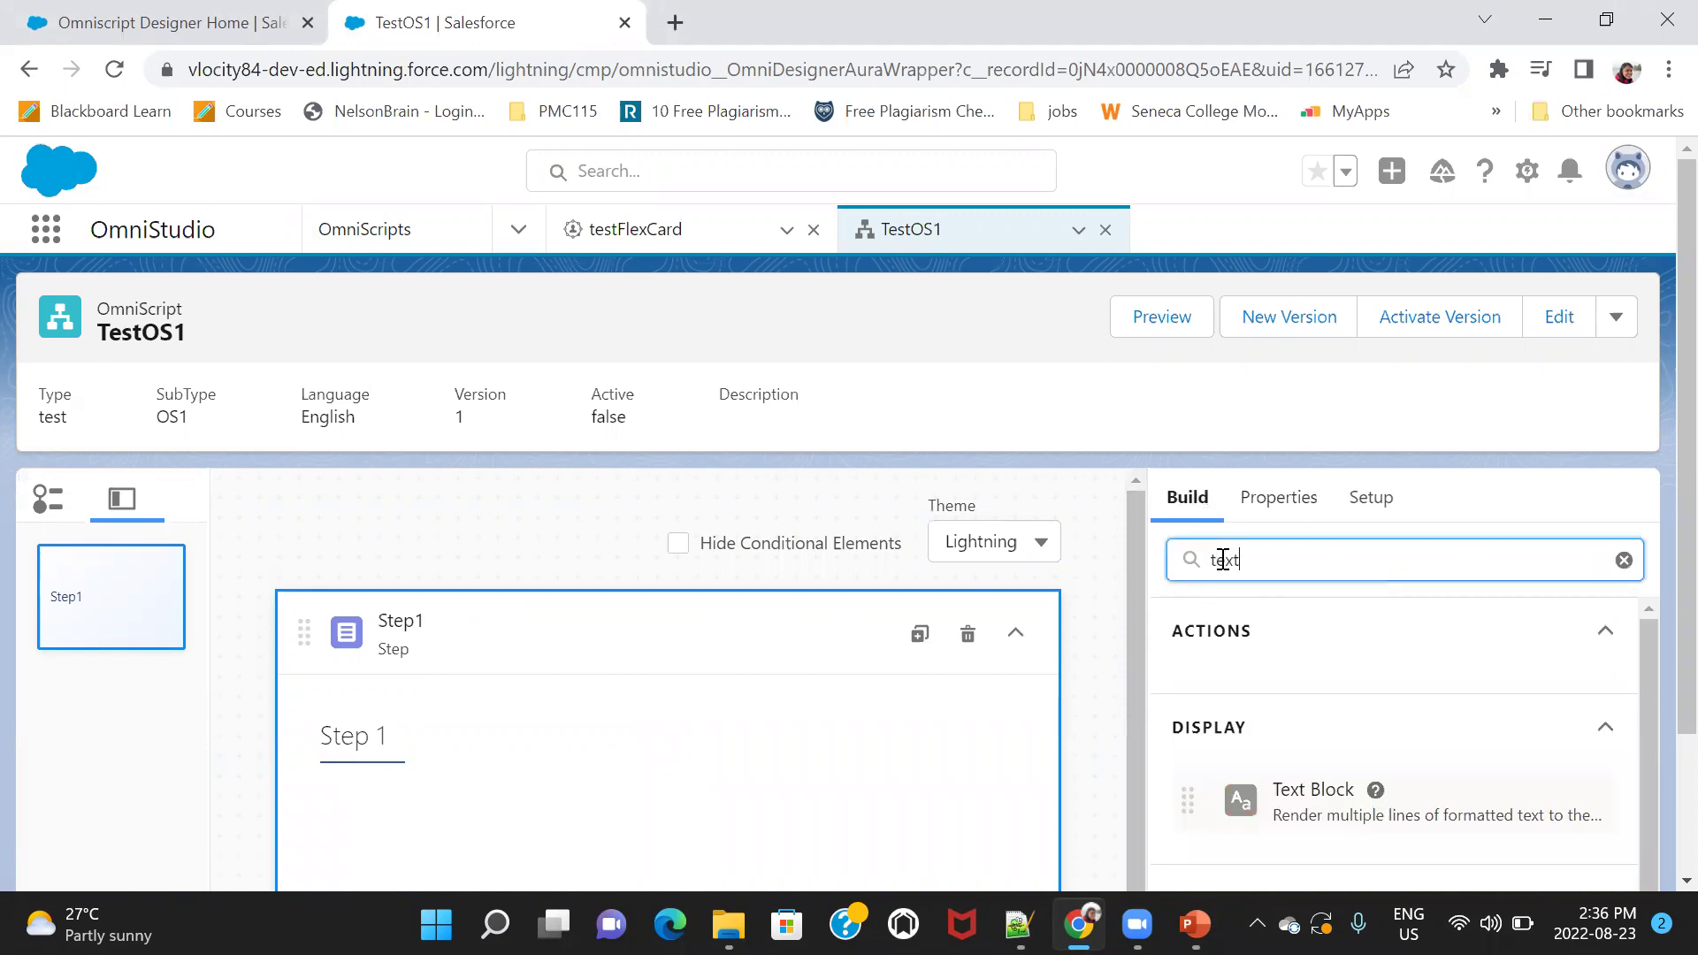
scroll(1656, 518, "down", 2)
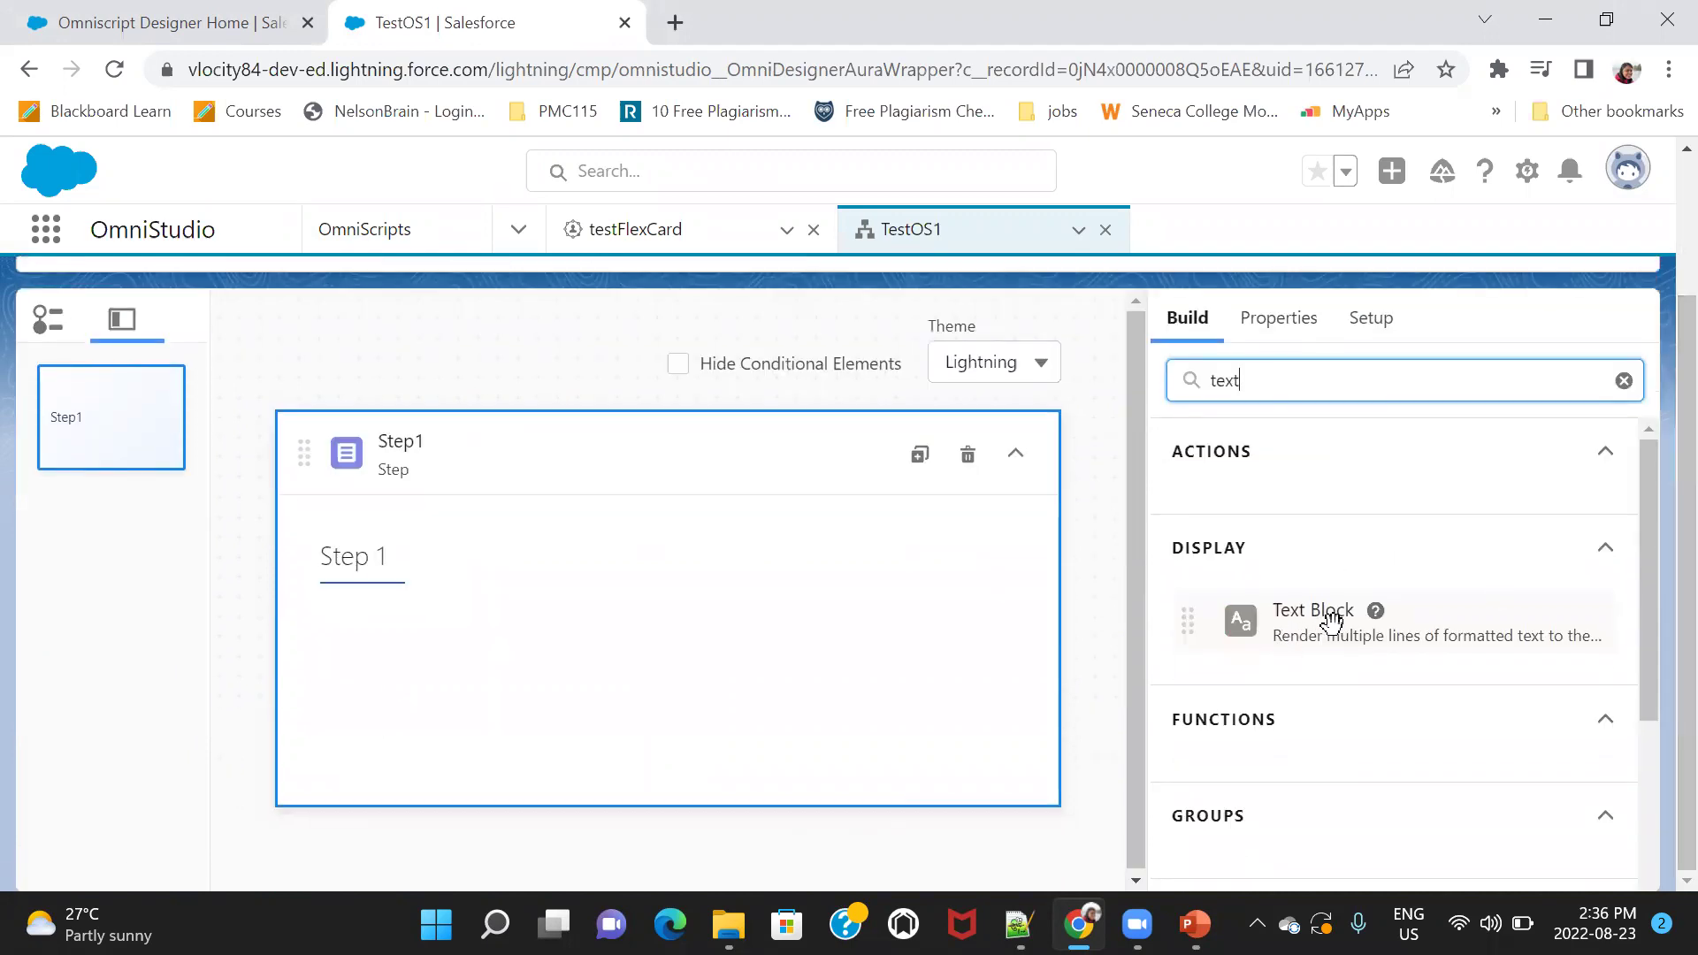
left_click_drag(1318, 611, 531, 640)
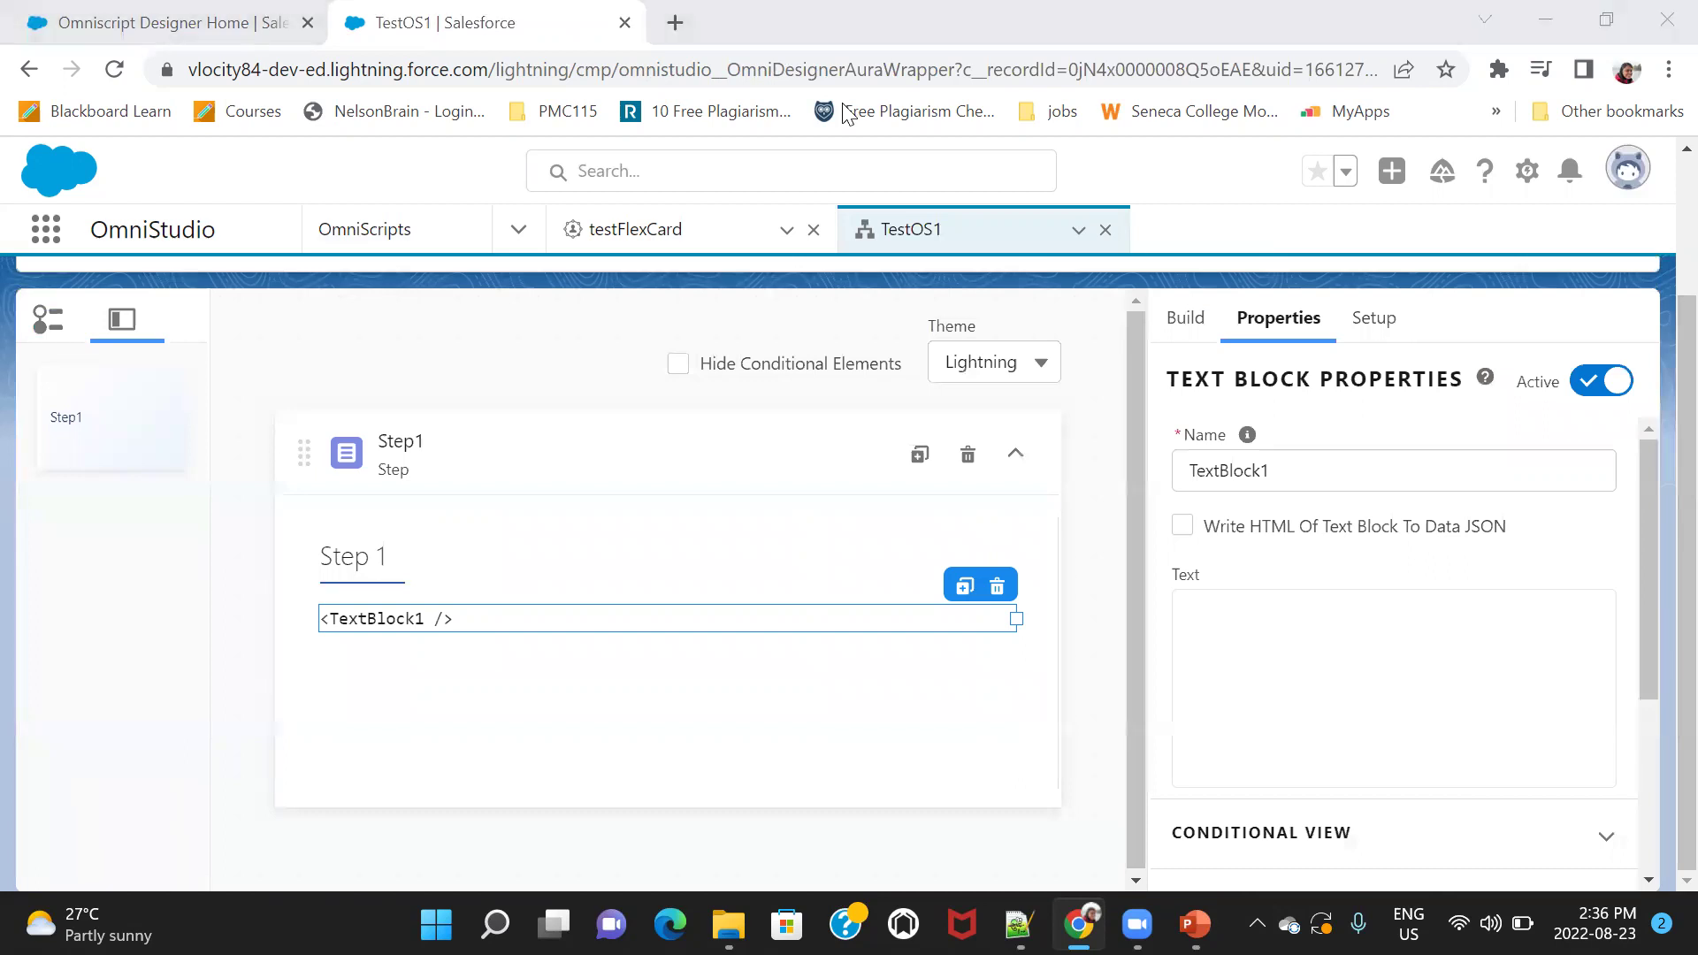
Set TextBlock1's rich text to %AccId% and save it.
left_click(1391, 686)
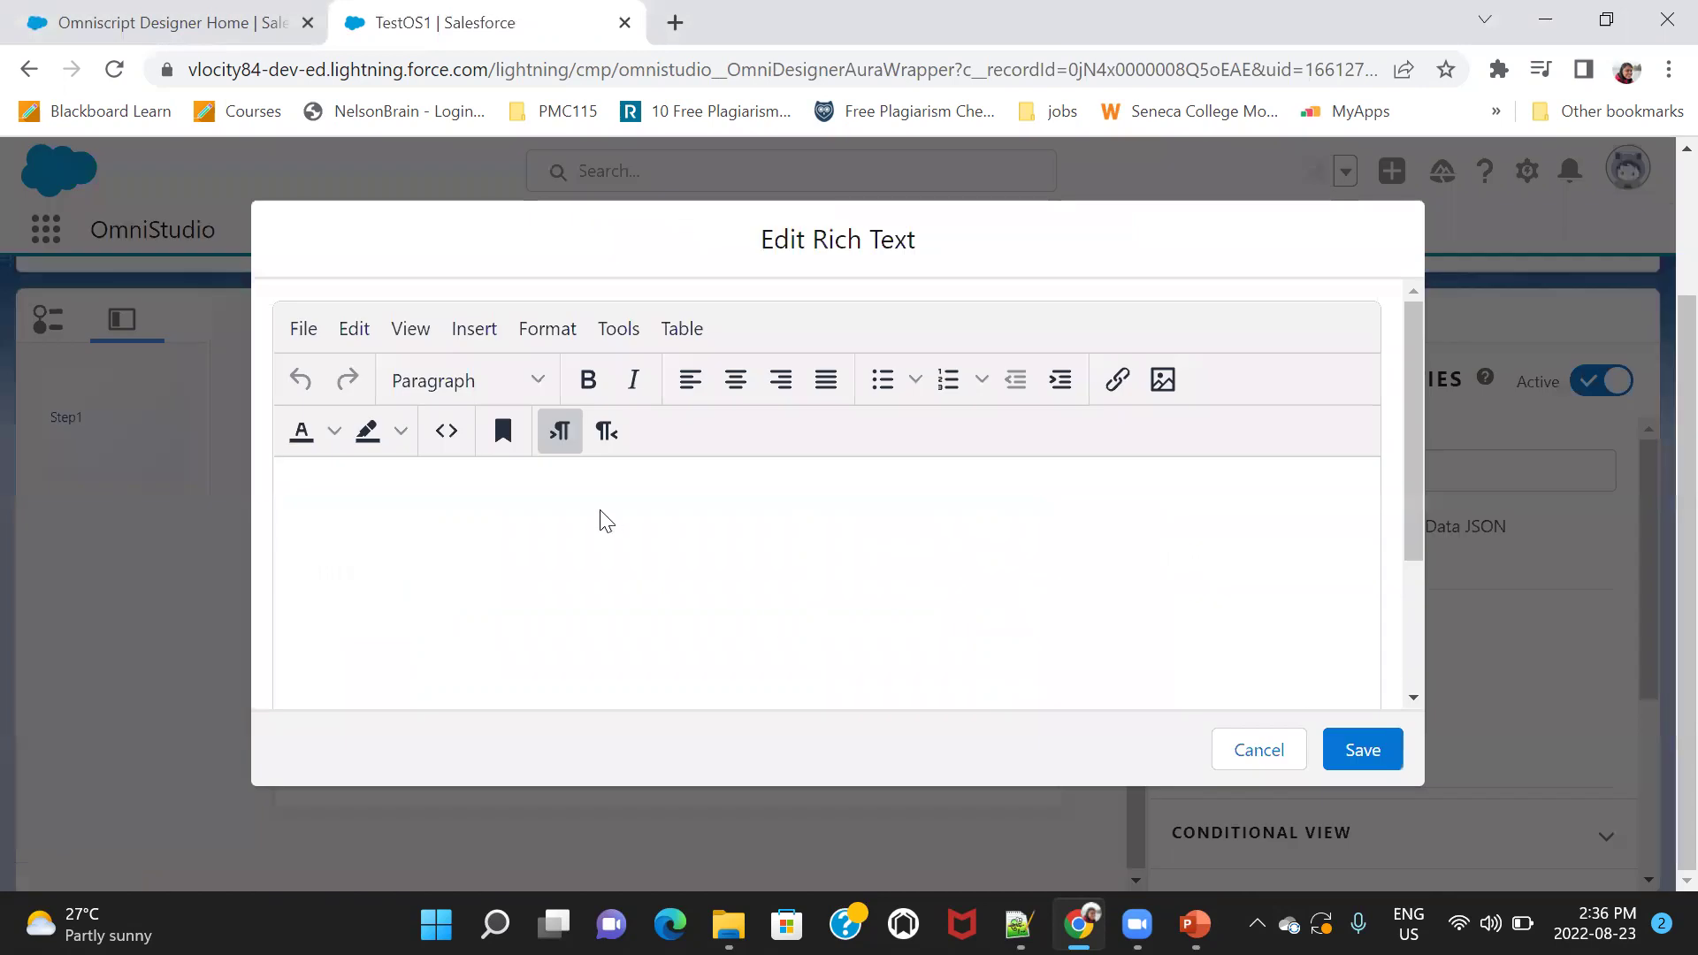
key("Return")
type("%AccId%")
double_click(345, 546)
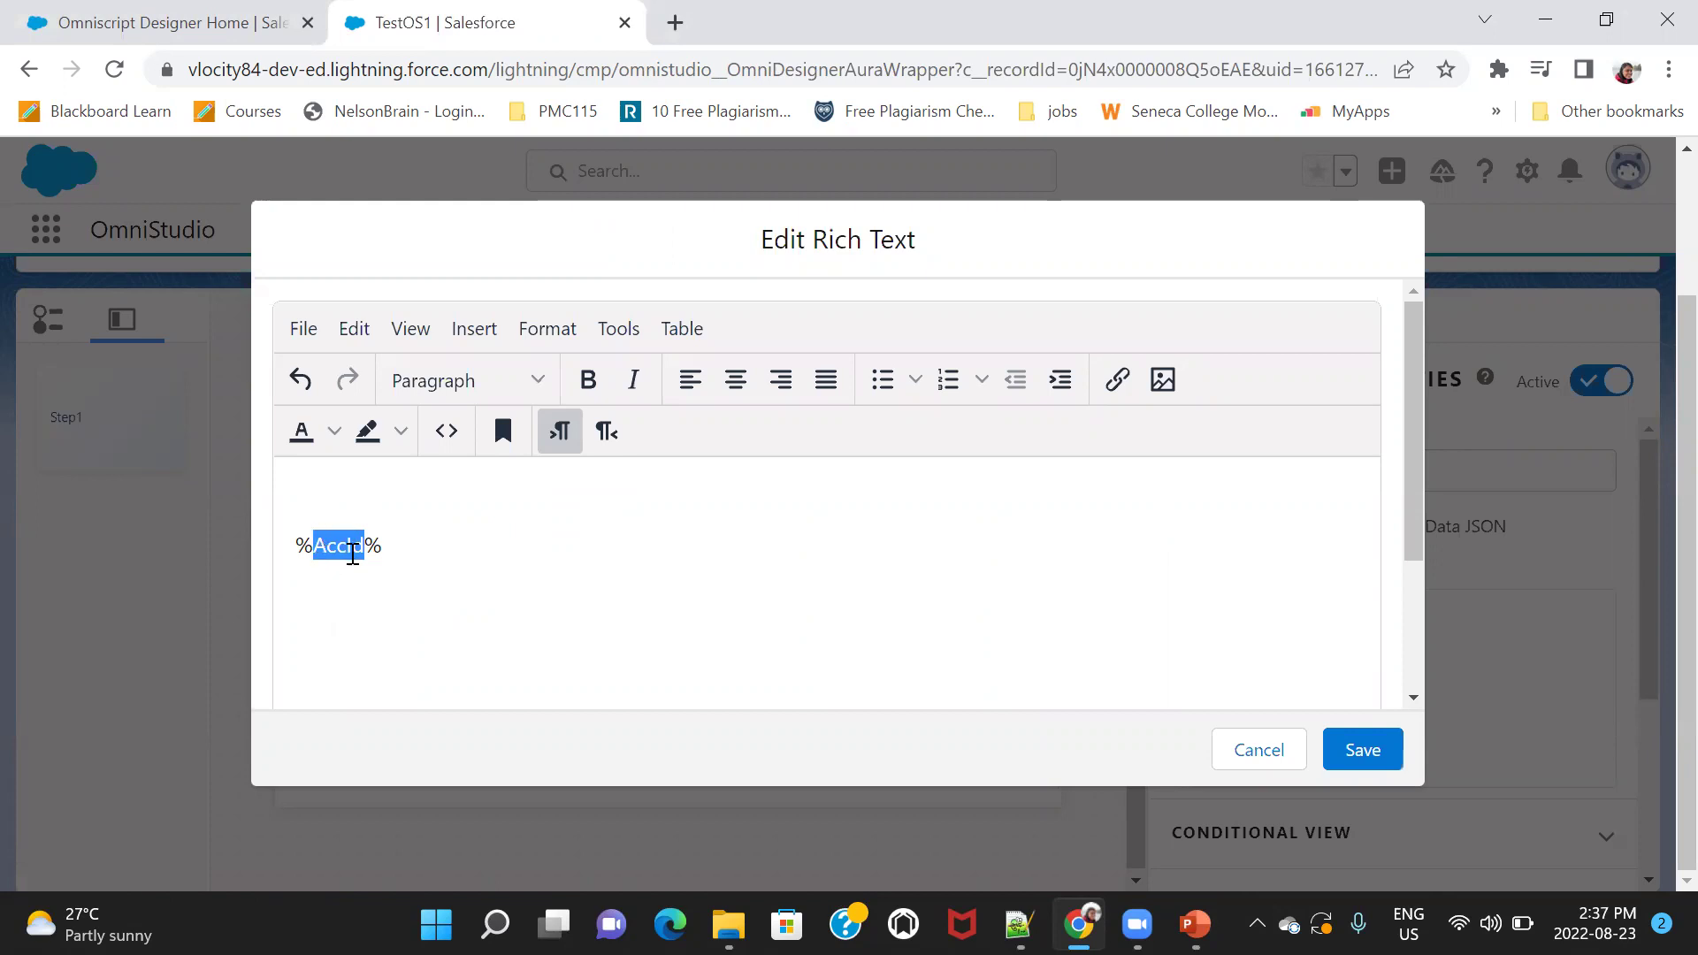
left_click(1362, 750)
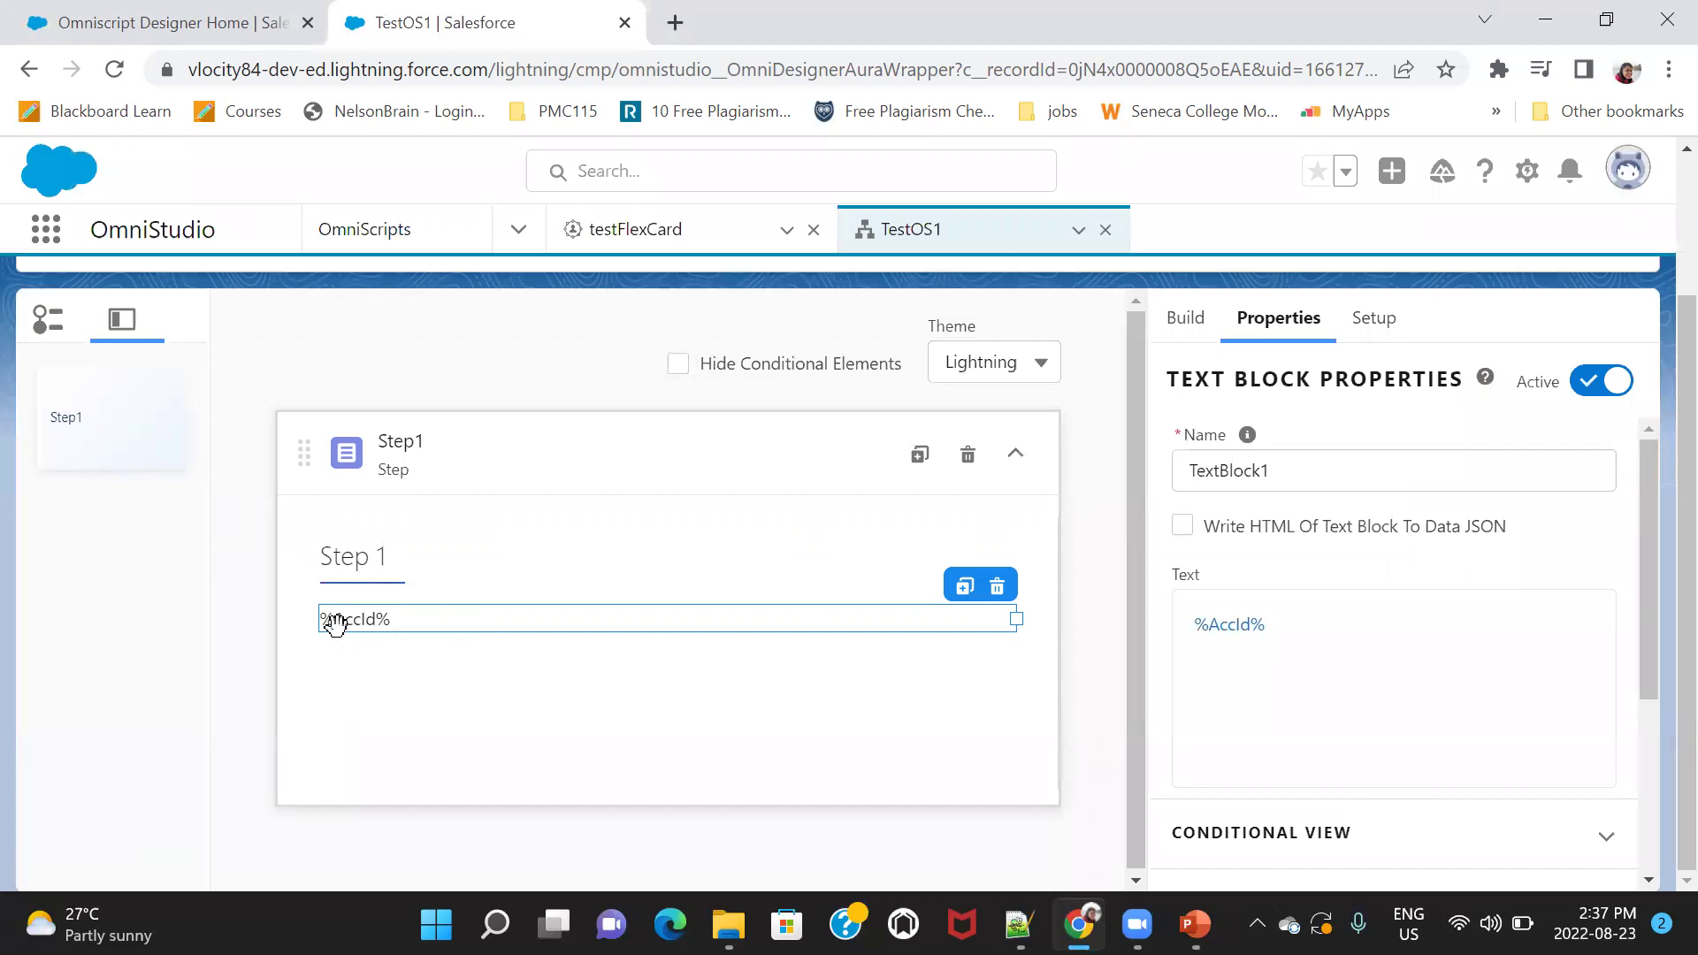
Copy the %AccId% line into a new Notepad++ note.
left_click(1263, 660)
triple_click(381, 534)
key("ctrl+c")
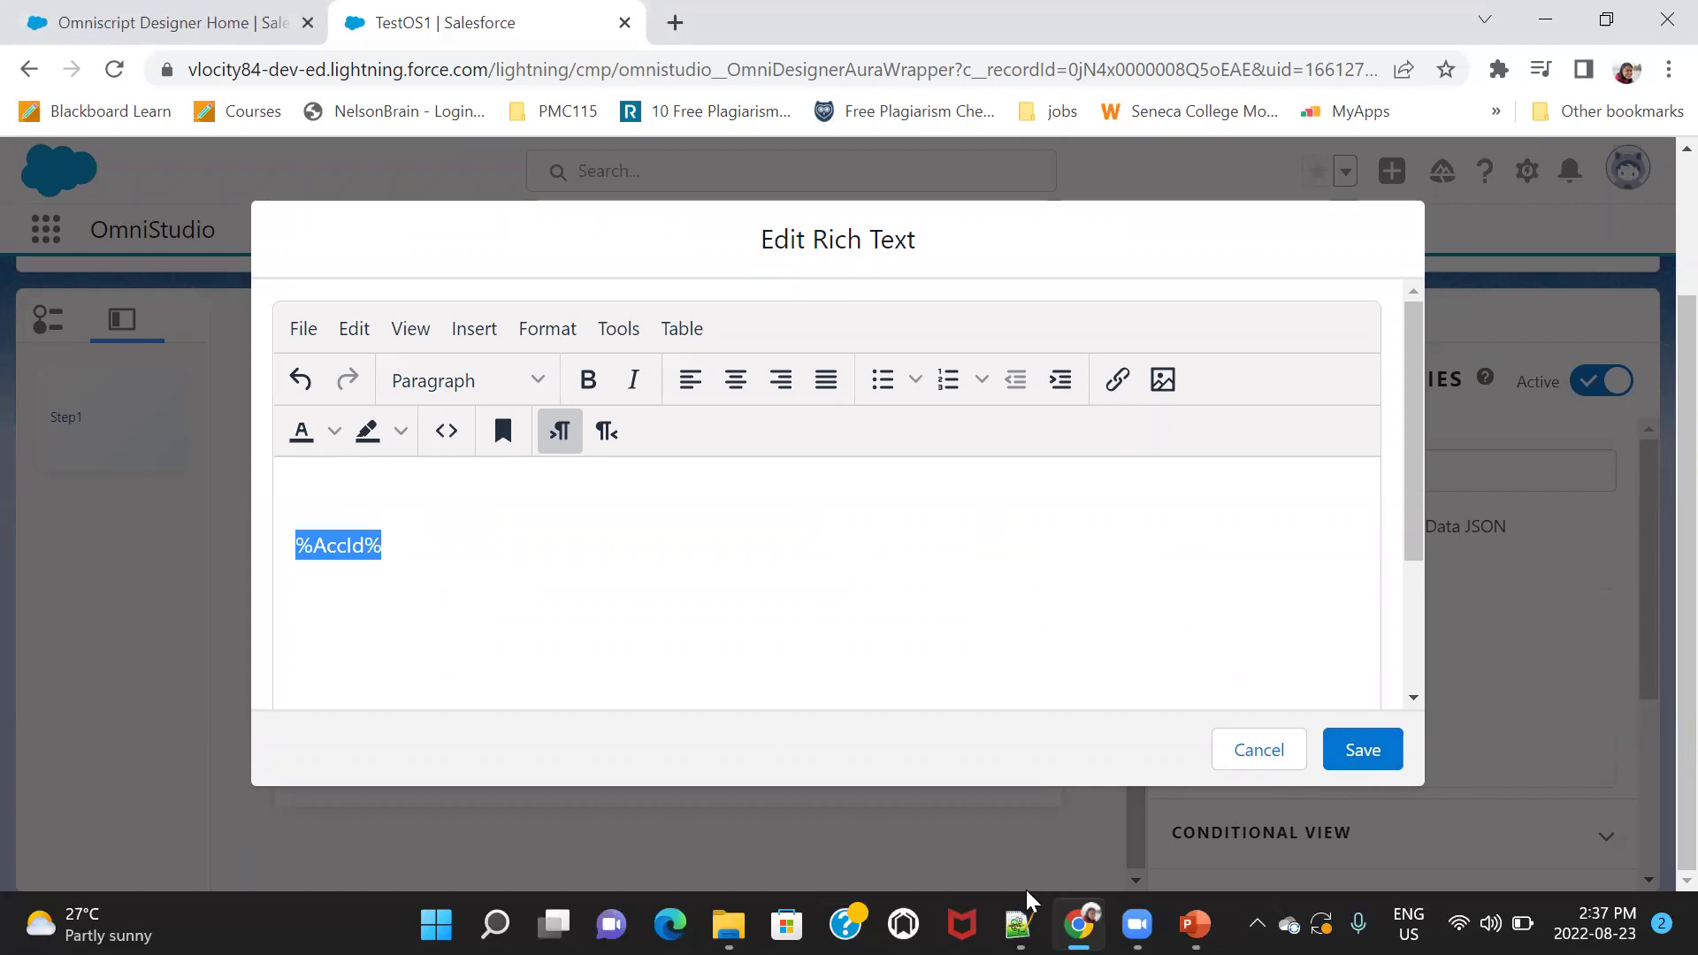
left_click(1019, 925)
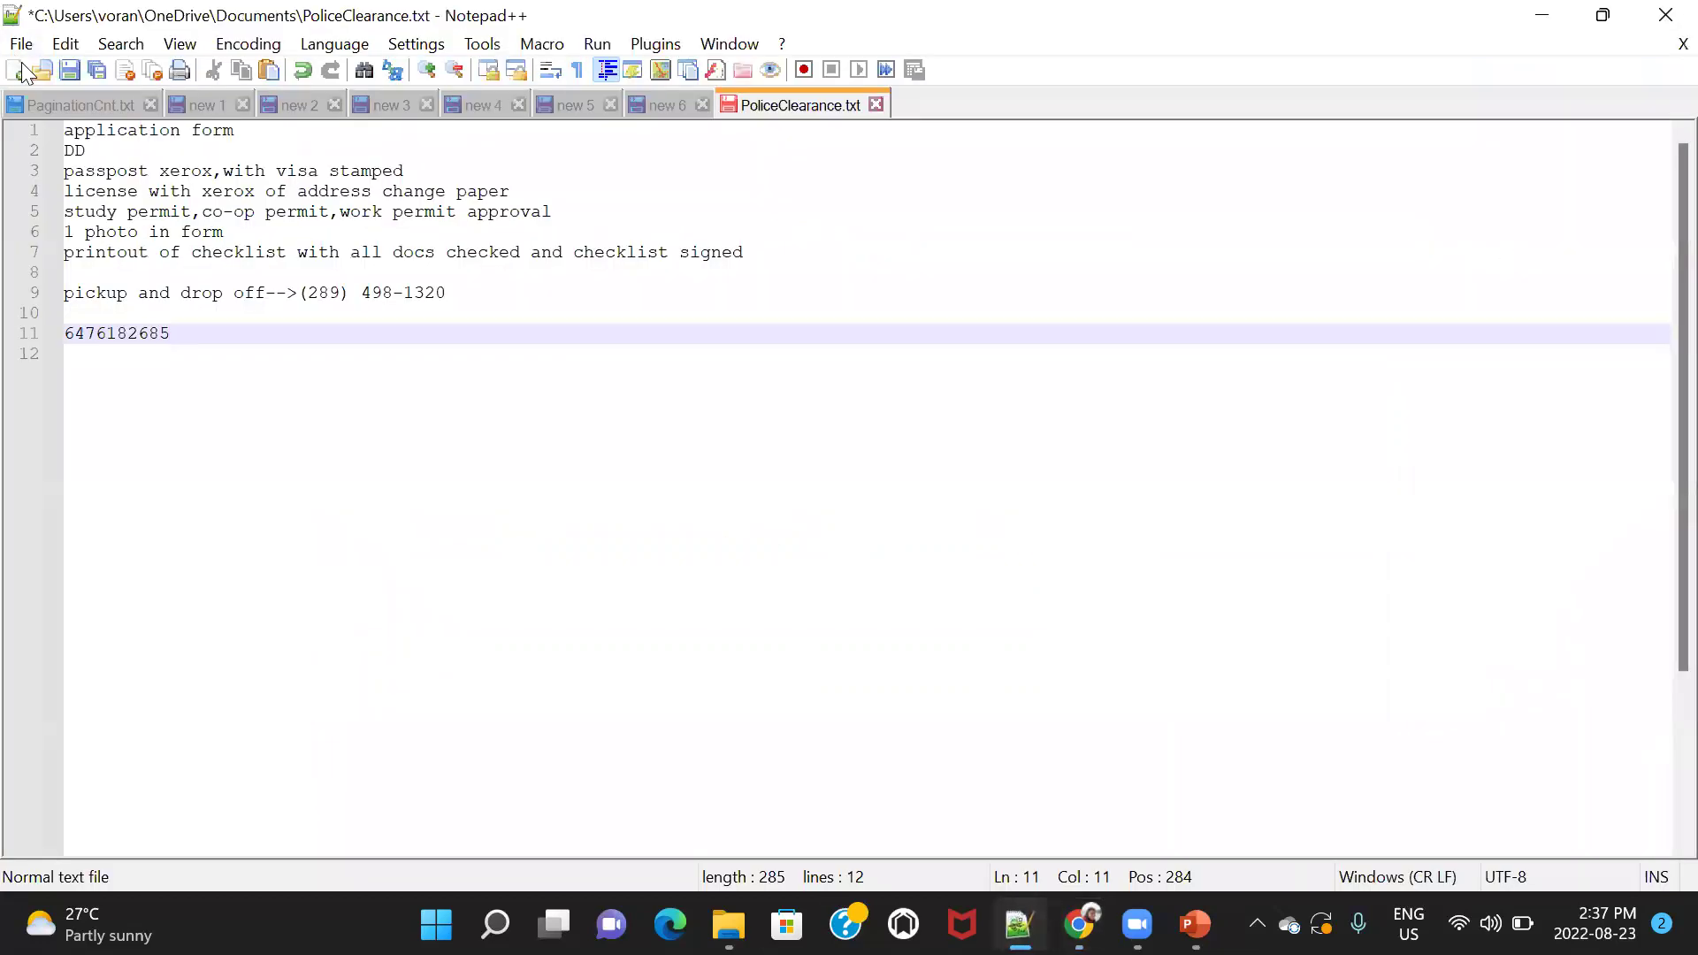
left_click(15, 69)
key("ctrl+v")
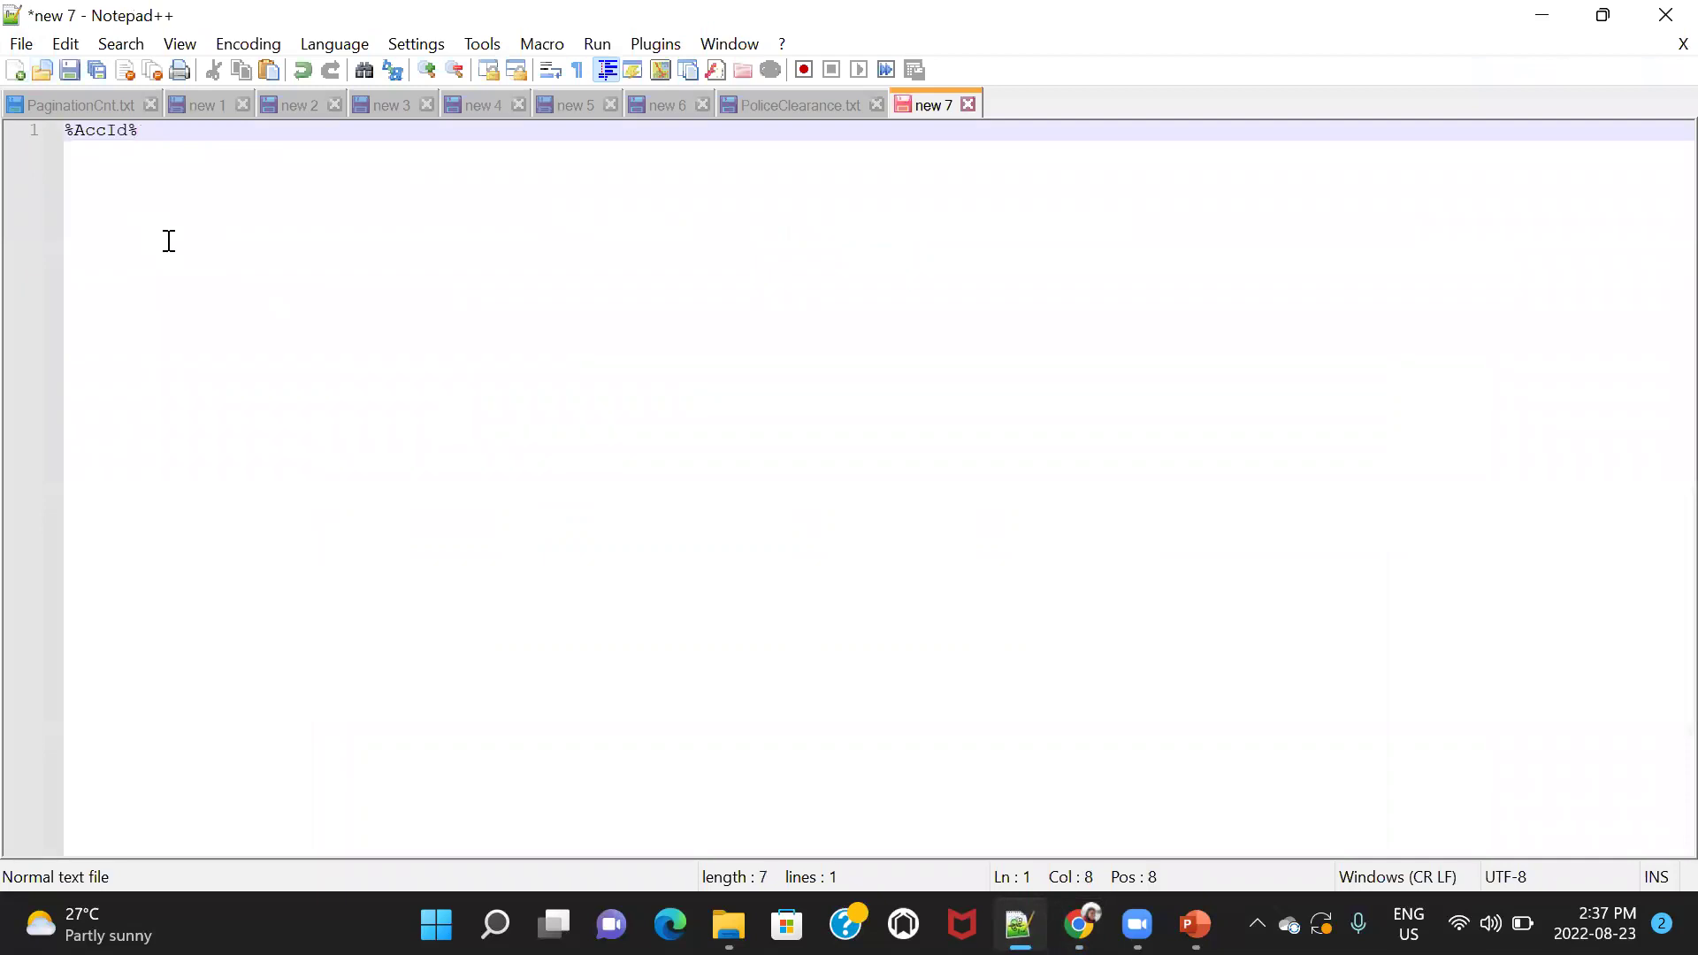
Confirm %AccId% as the Text Block text and activate the TestOS1 version.
key("alt+Tab")
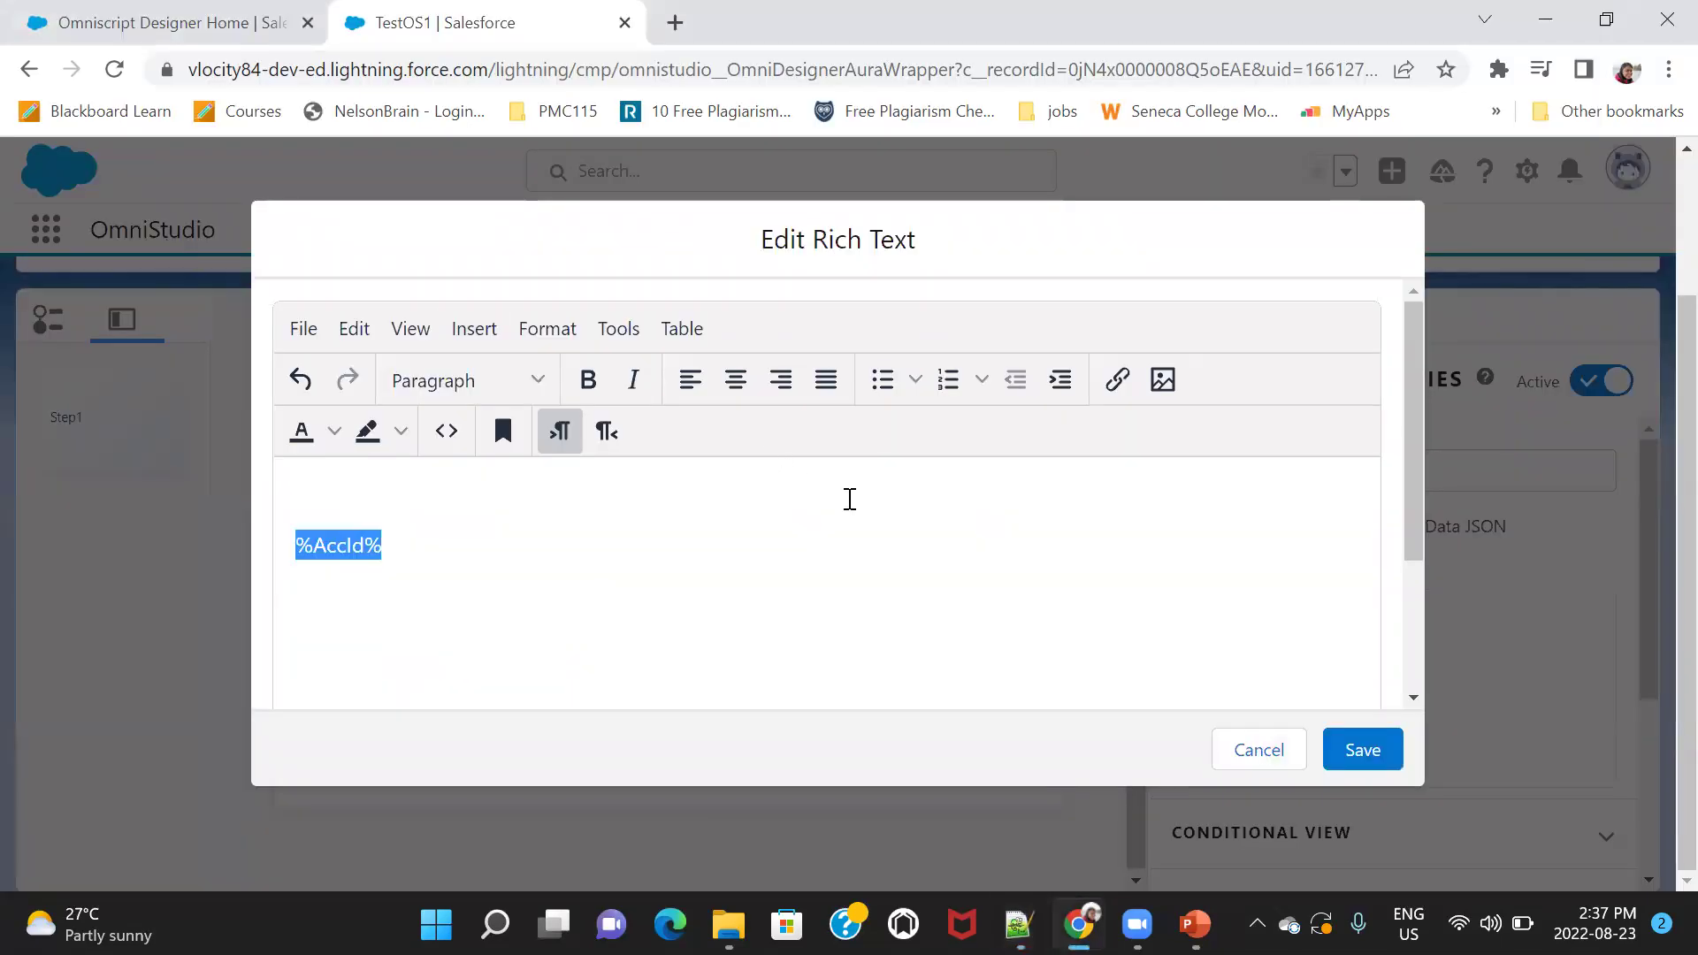
left_click(1386, 752)
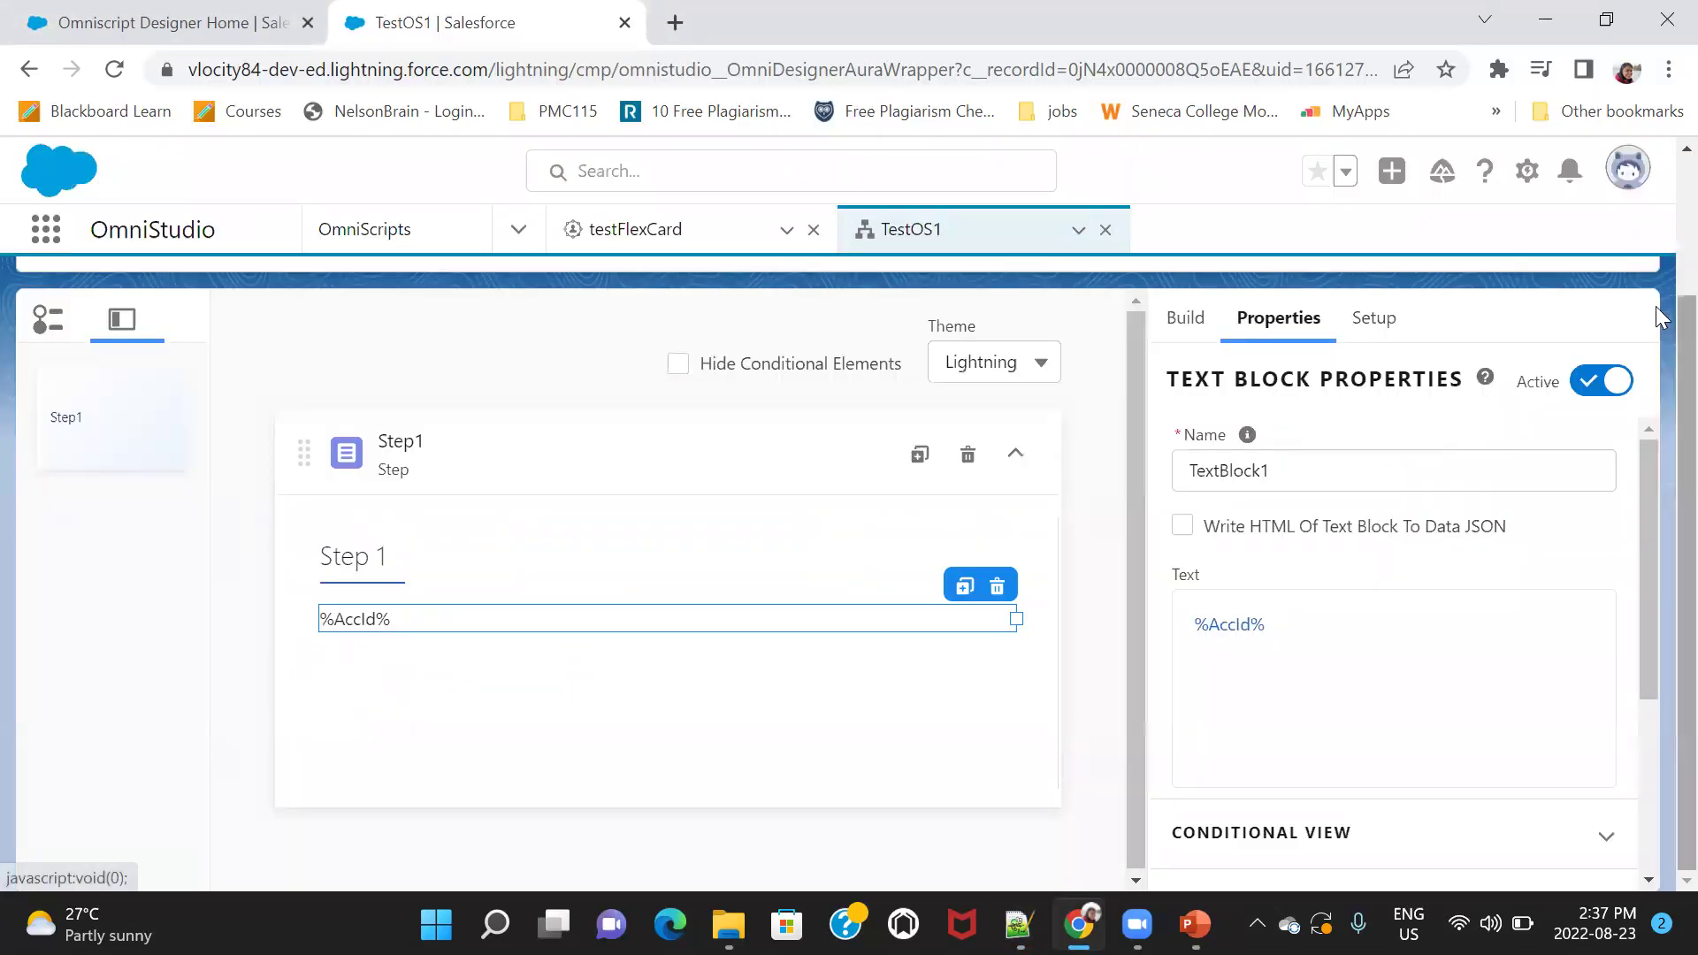
scroll(1659, 265, "up", 2)
left_click(1435, 318)
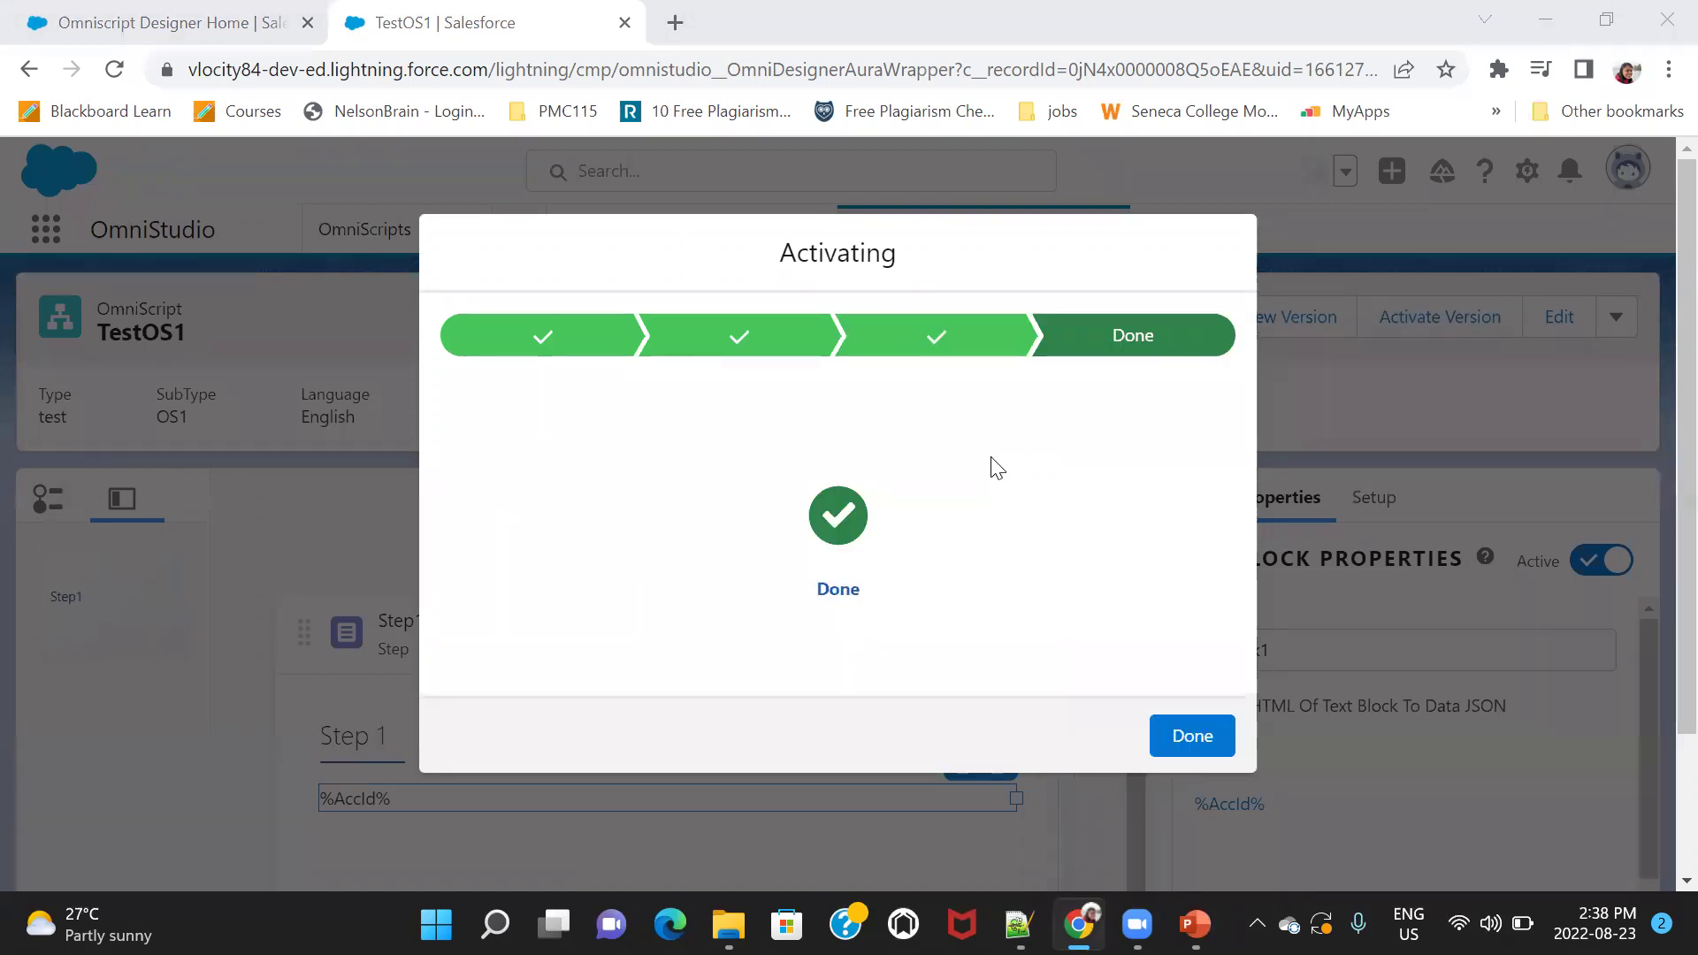
From the FlexCards list, create and save a new FlexCard titled testFlex1.
left_click(1208, 749)
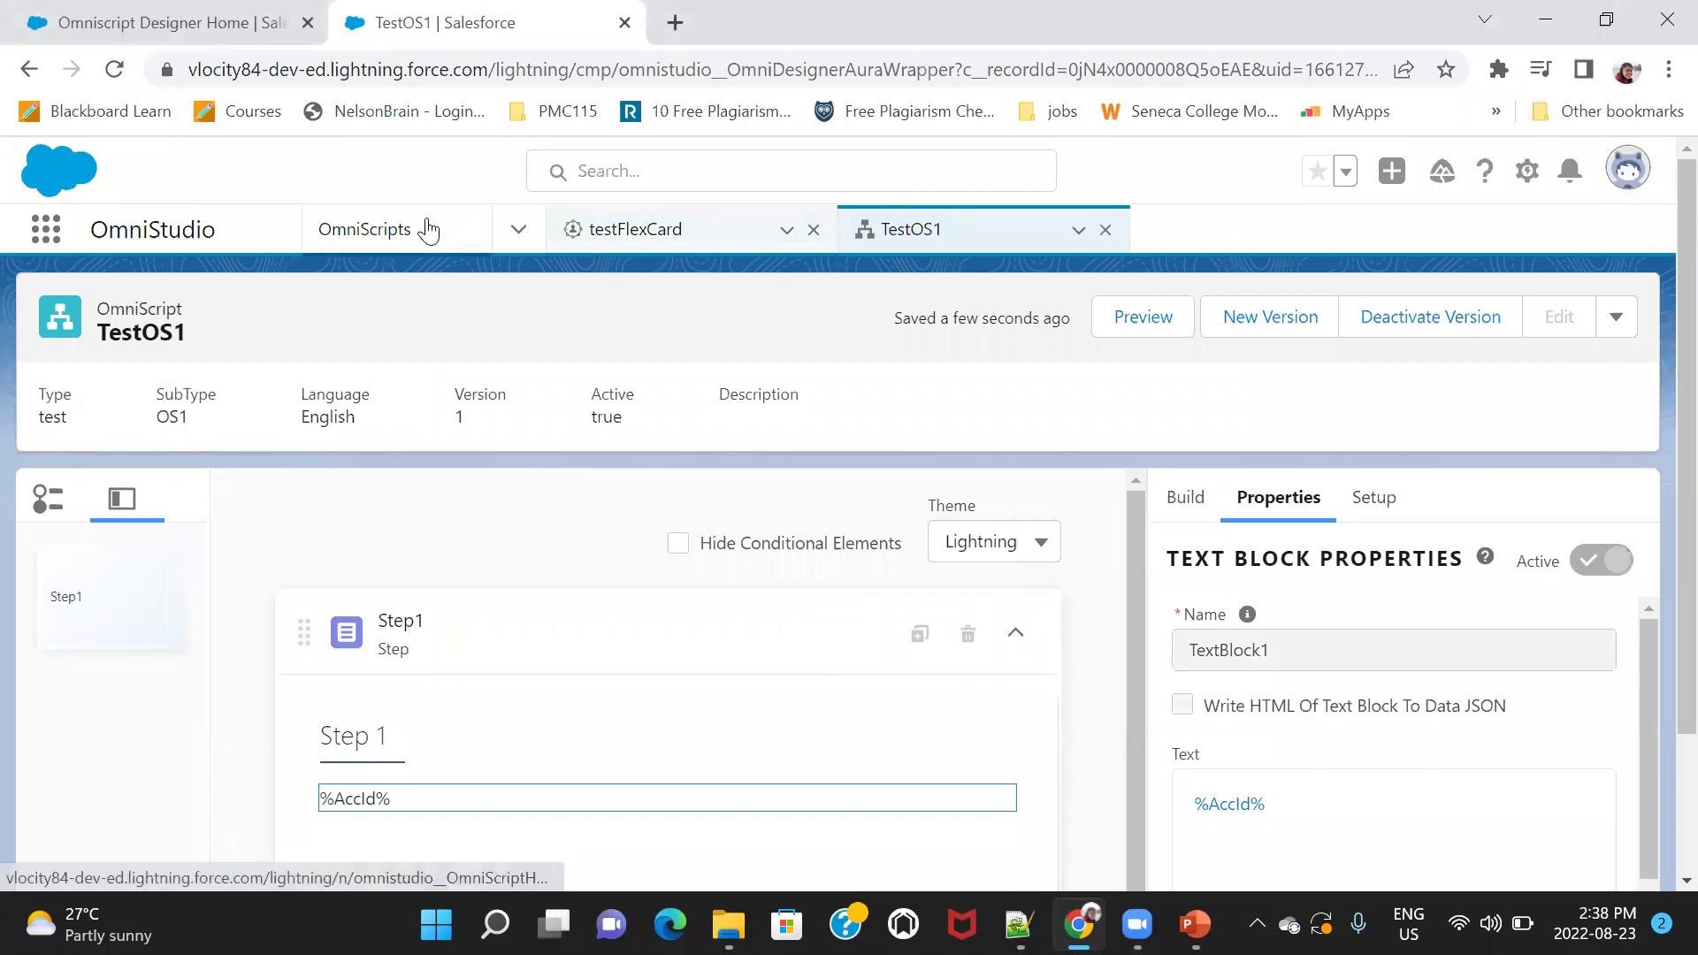
left_click(531, 239)
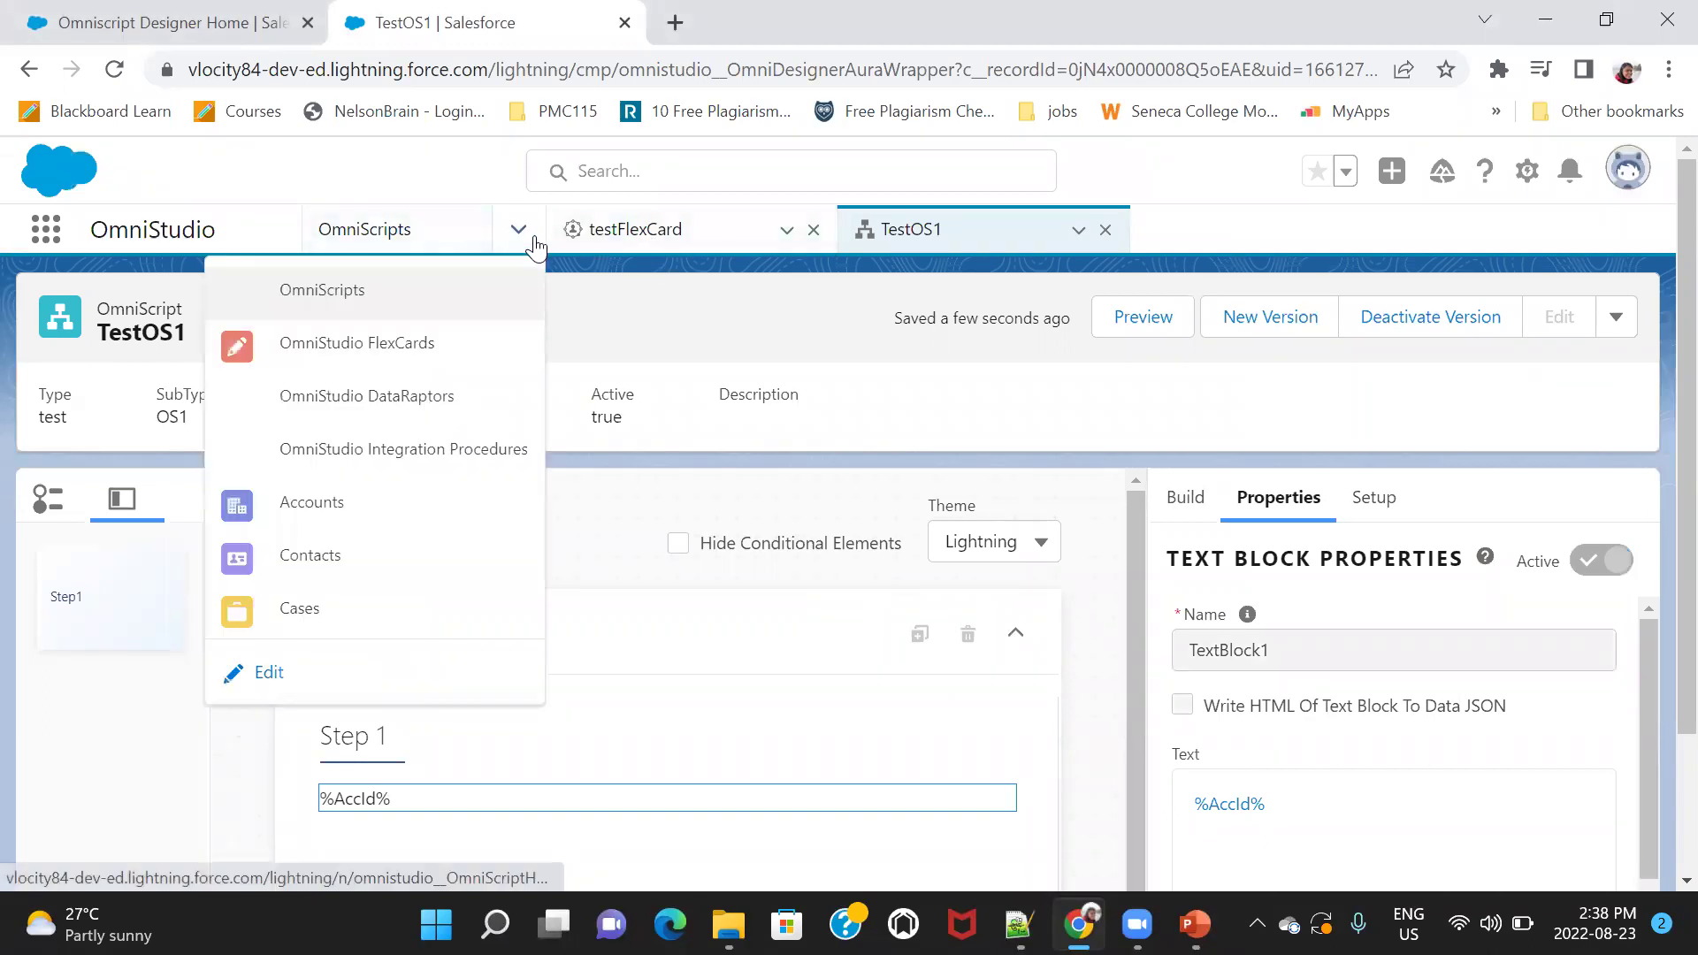
left_click(371, 343)
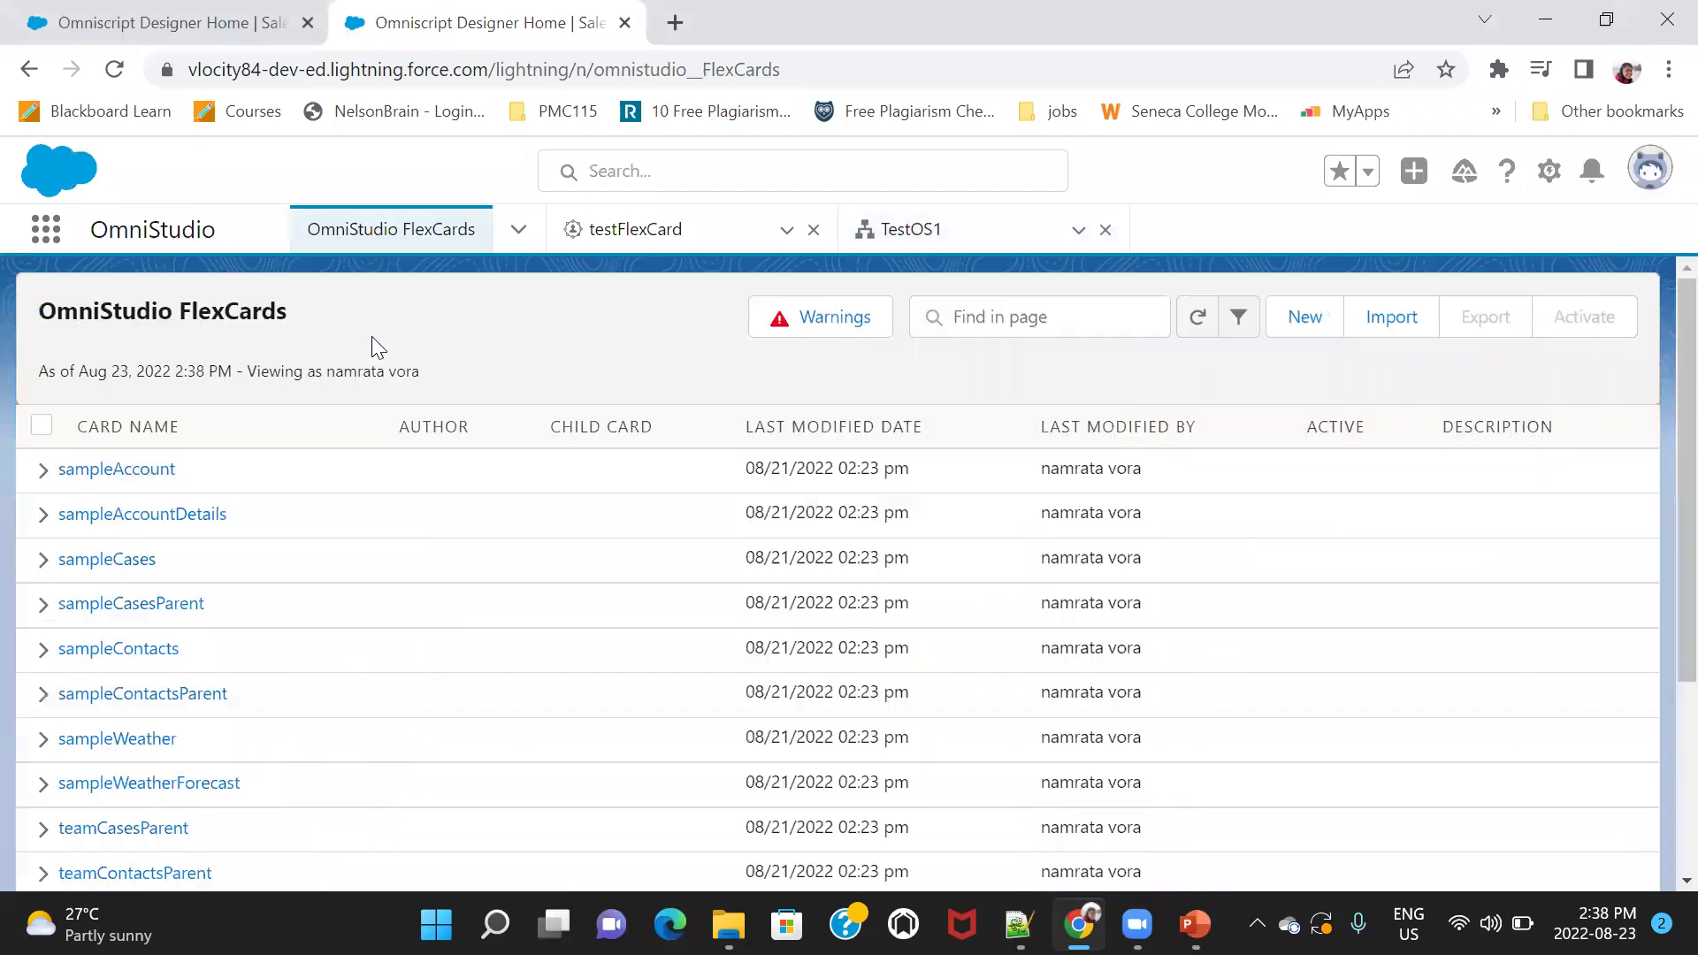
left_click(1305, 317)
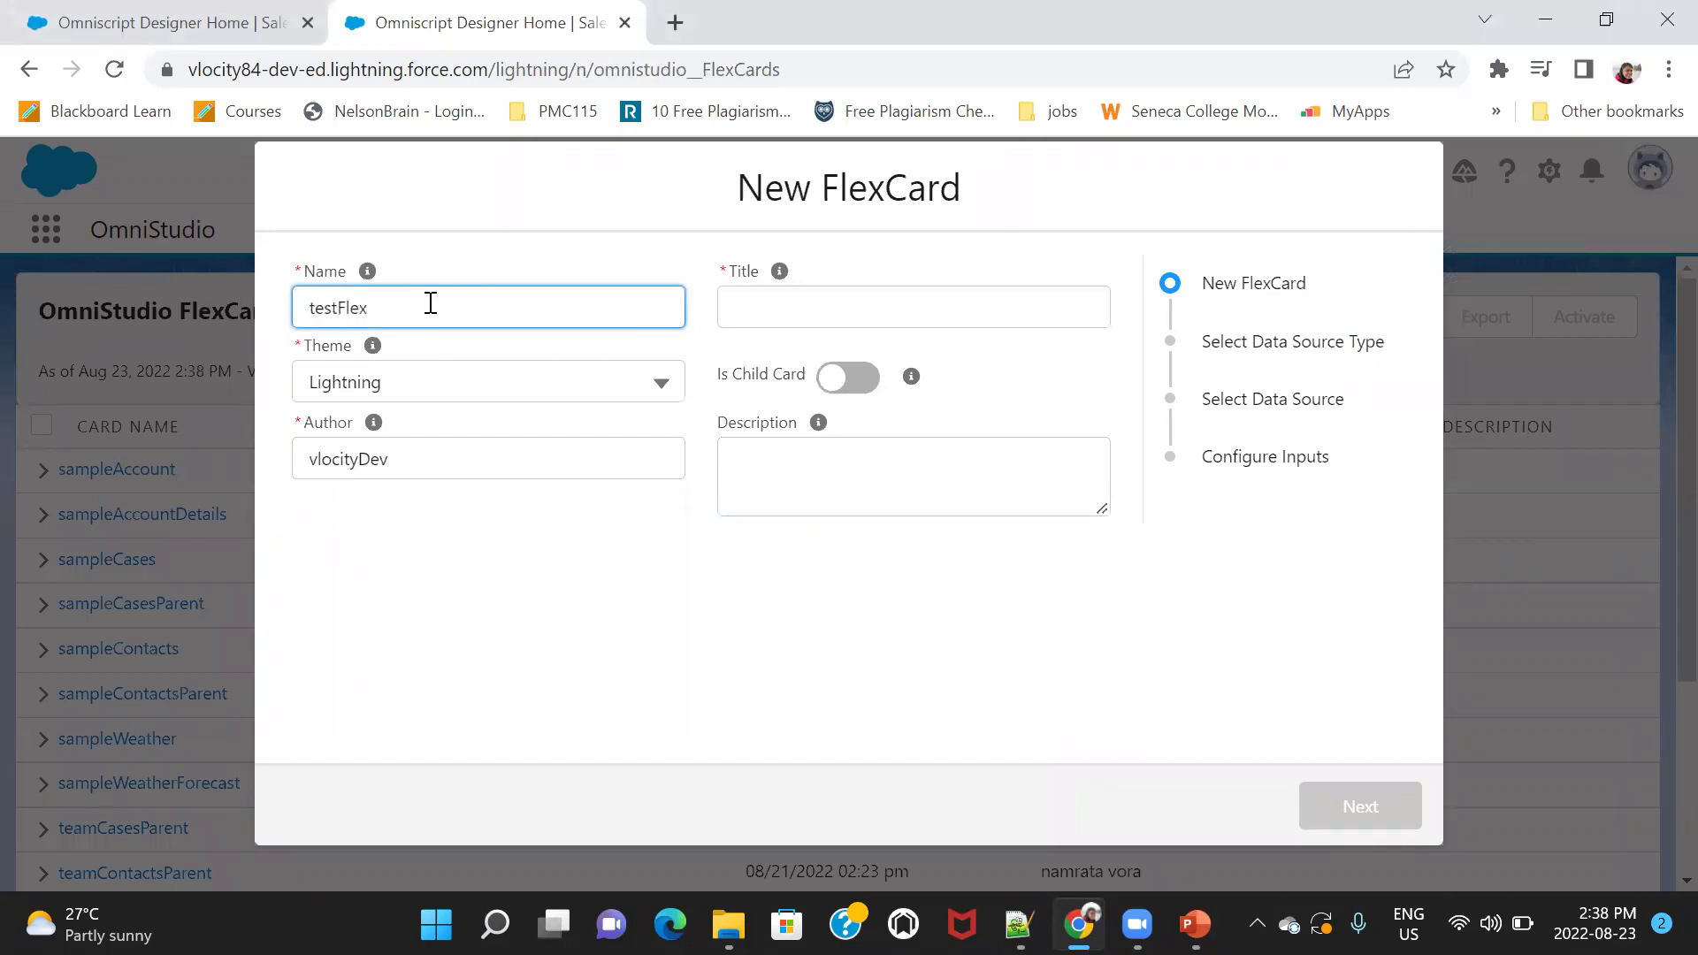
left_click(789, 307)
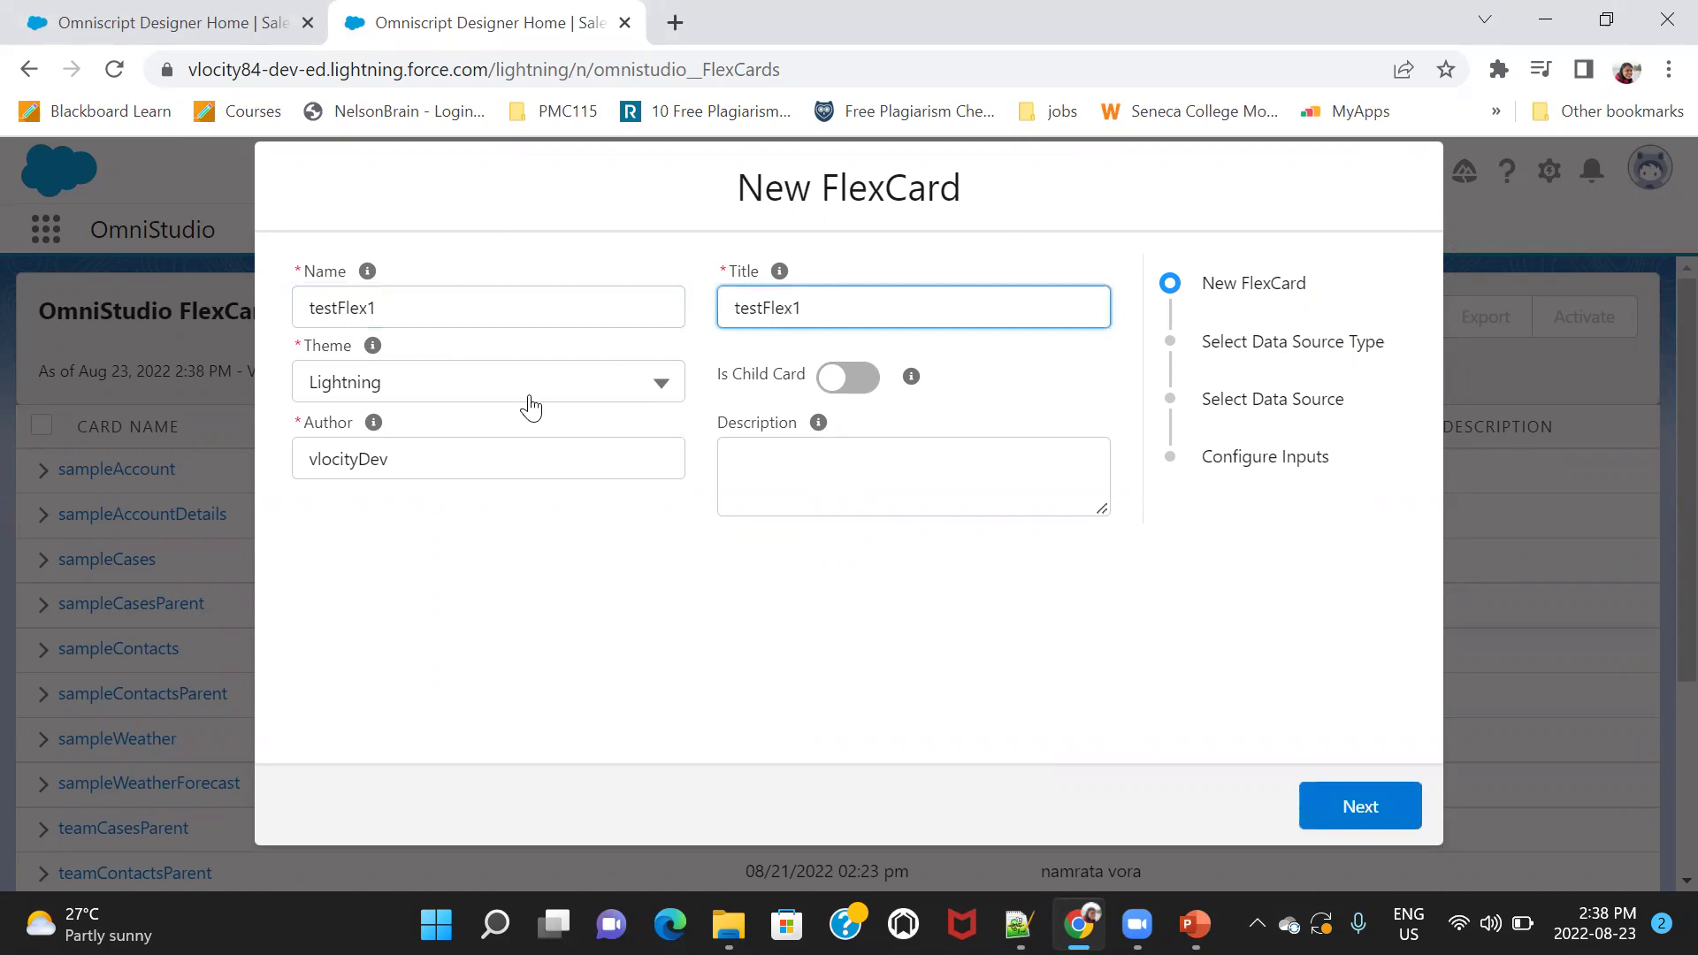
left_click(1366, 809)
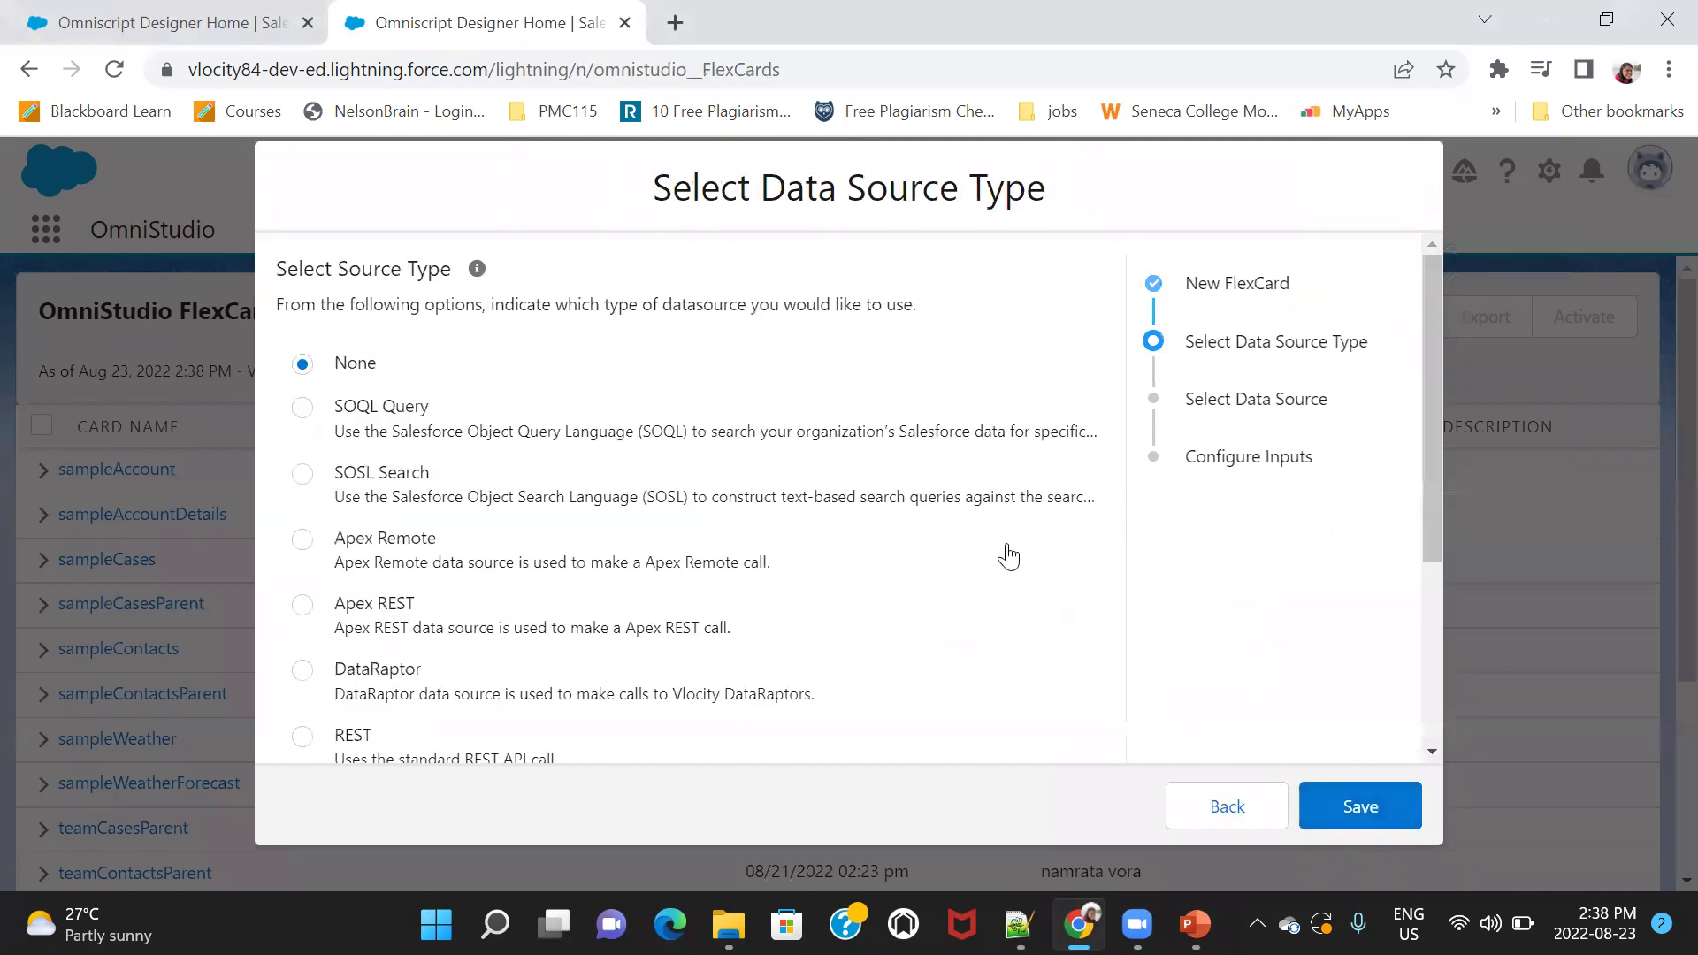
left_click(1387, 819)
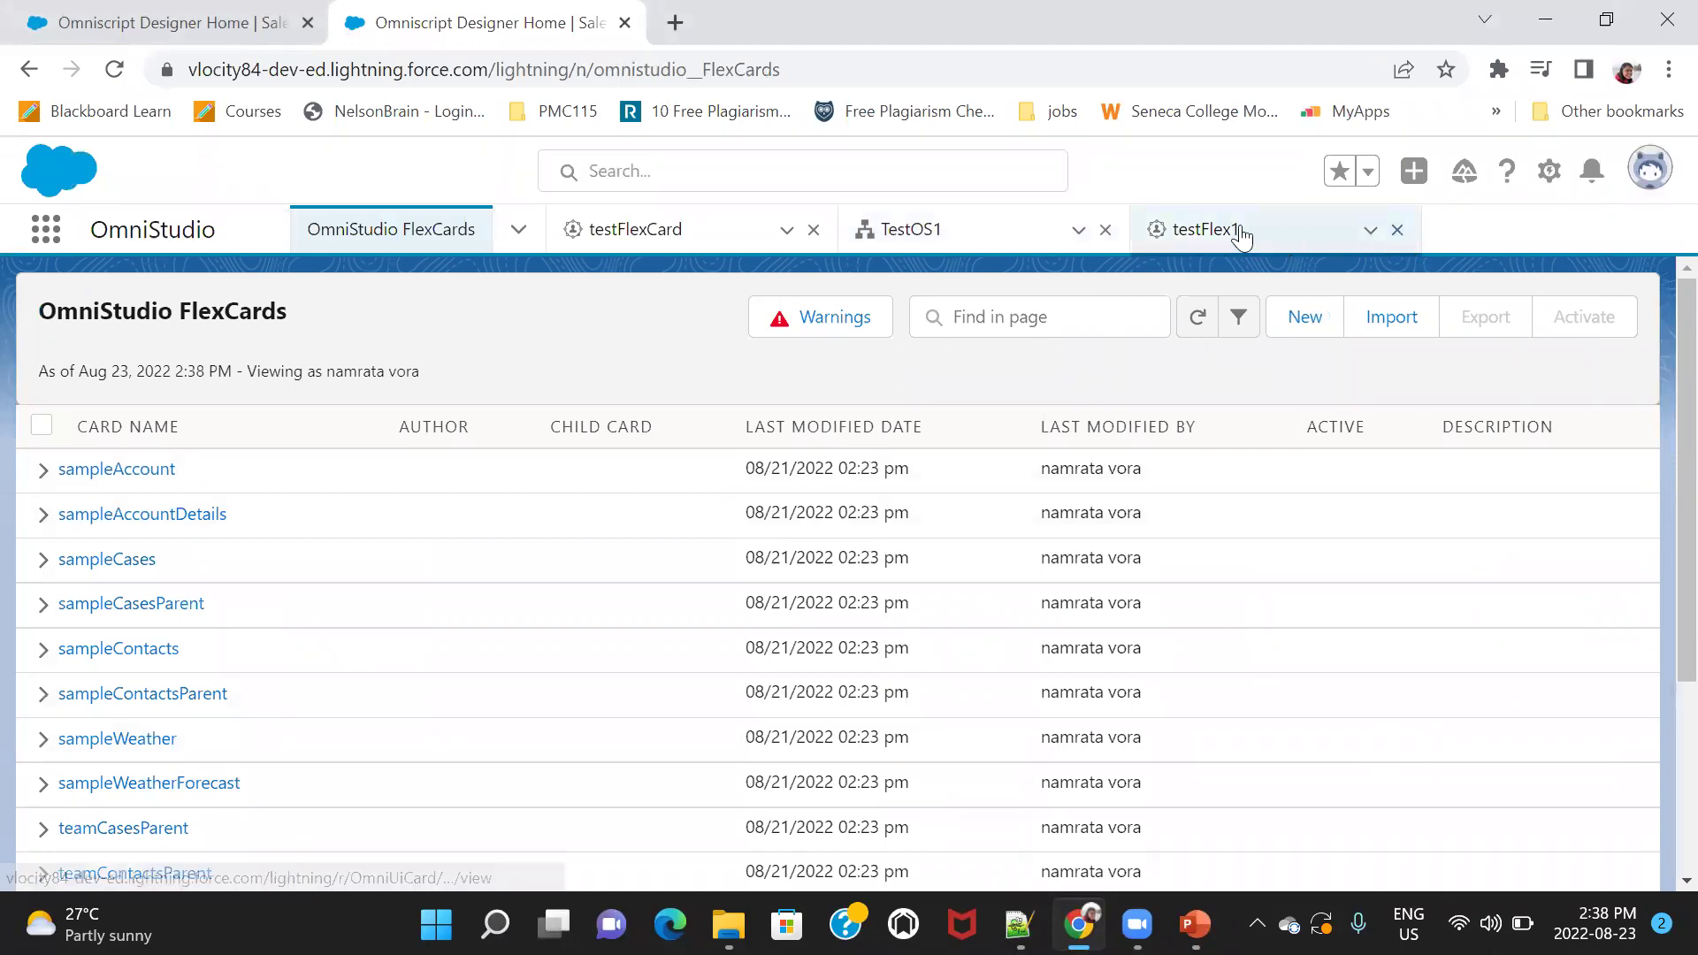
Close testFlexCard, reload the FlexCards list, and open testFlex1 version 1.
left_click(1397, 231)
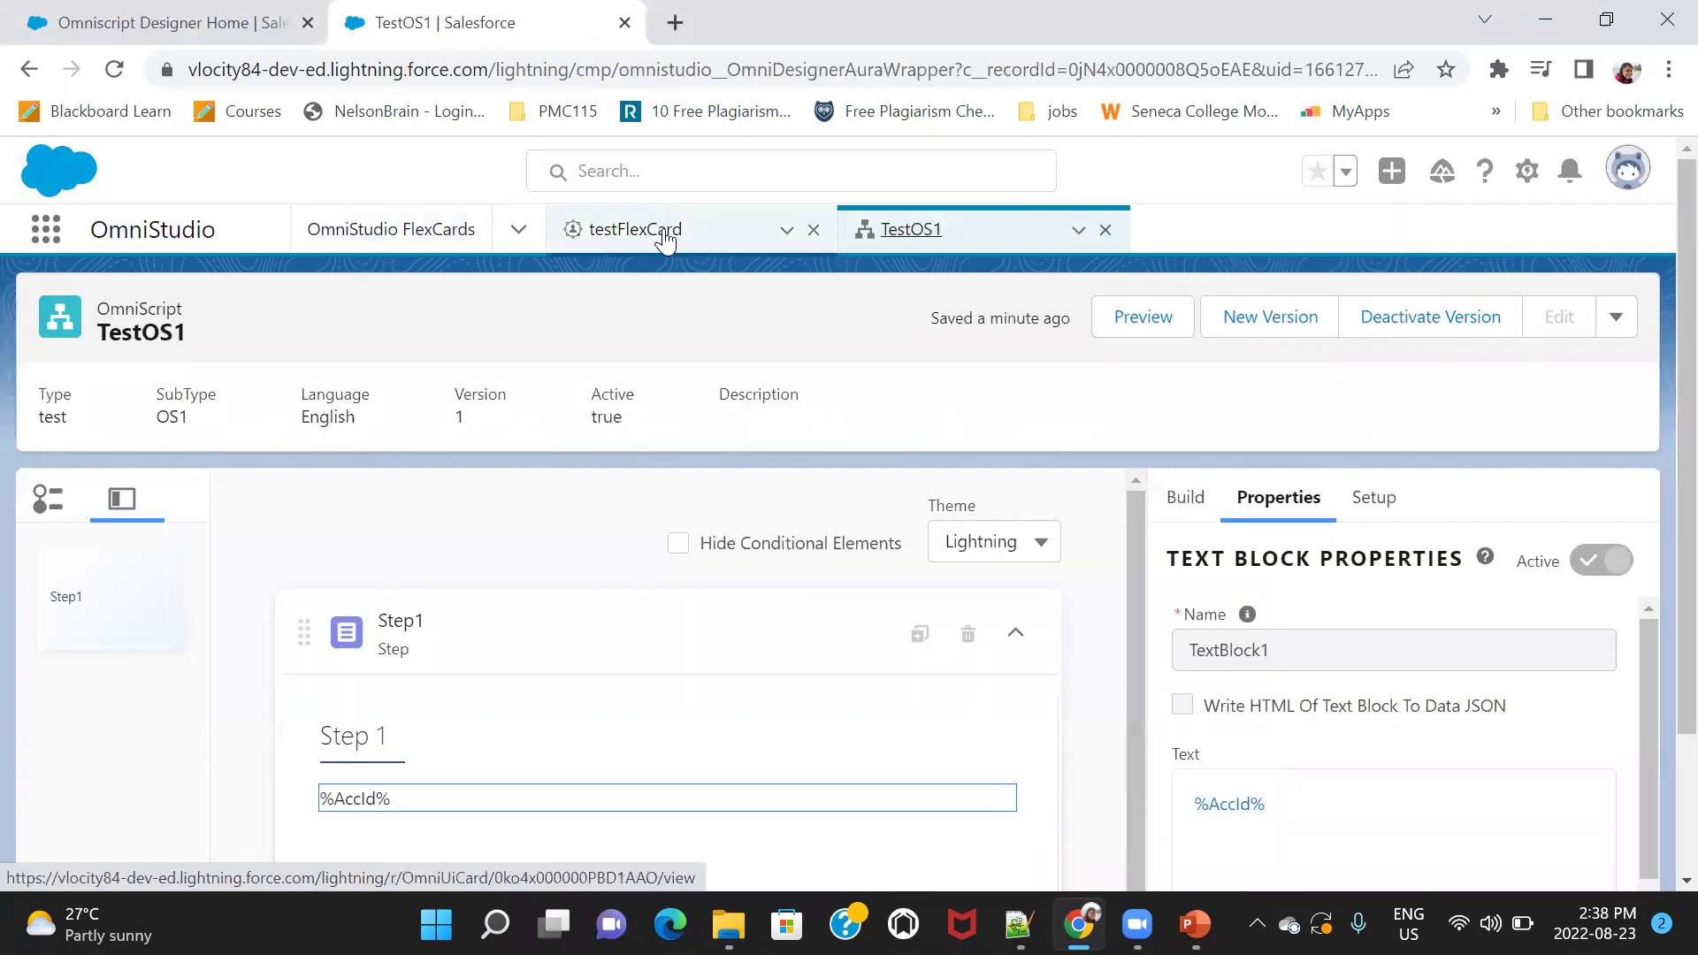
left_click(812, 231)
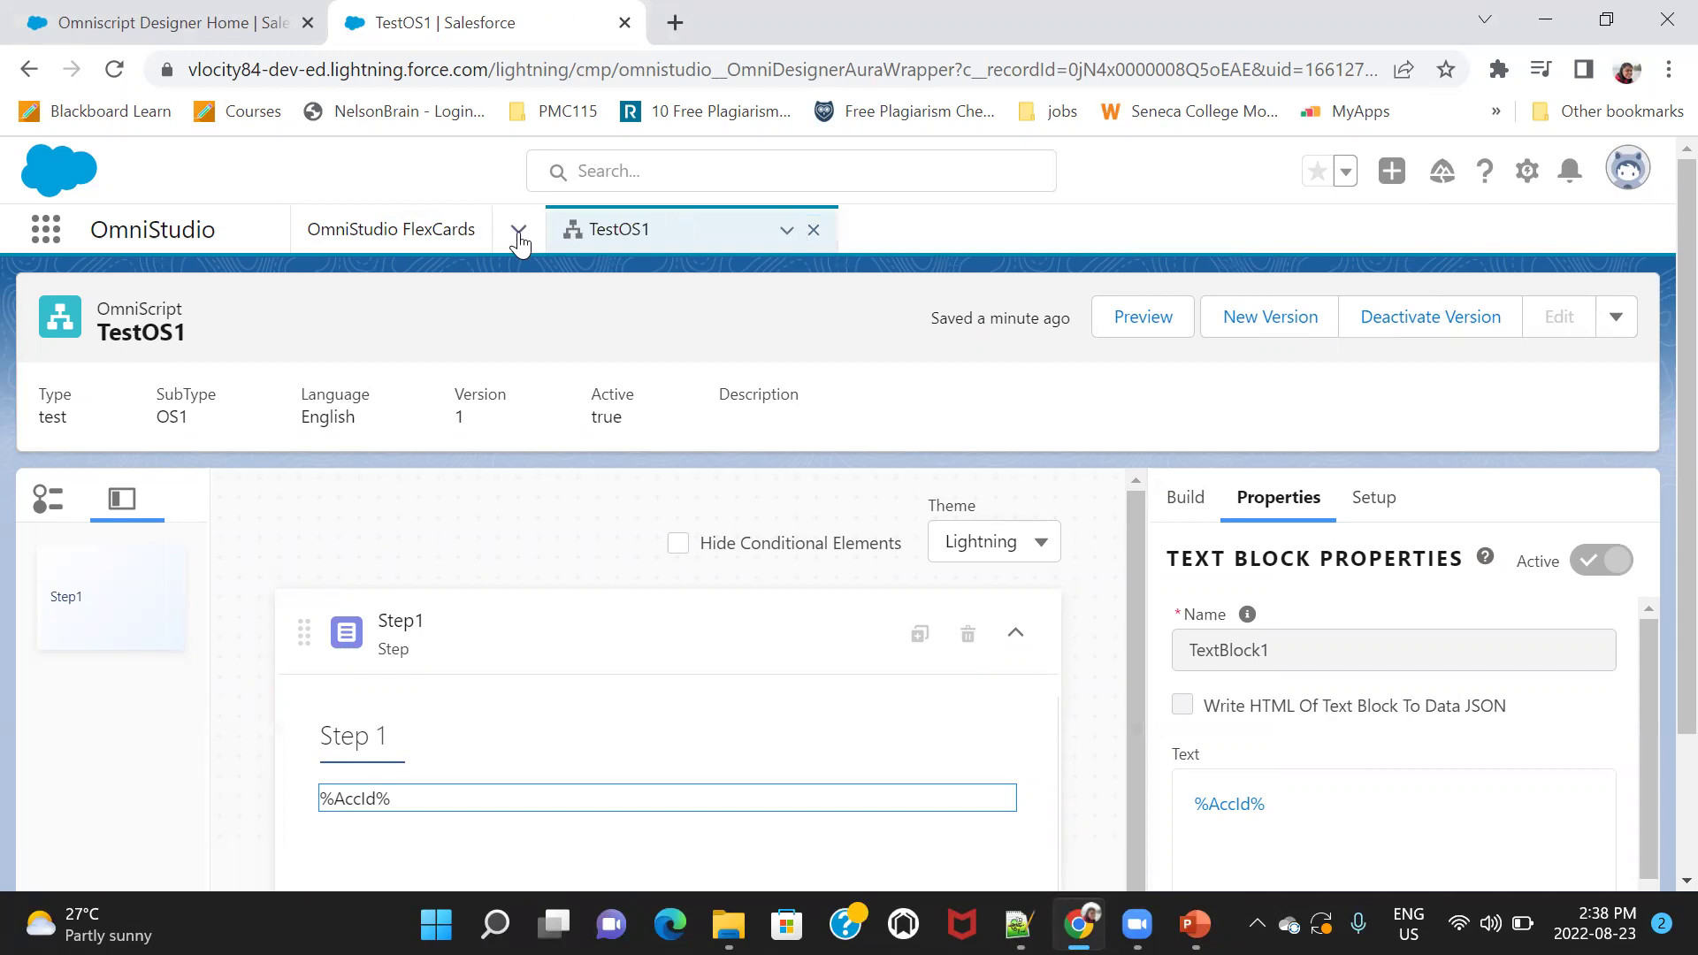
left_click(519, 232)
left_click(453, 342)
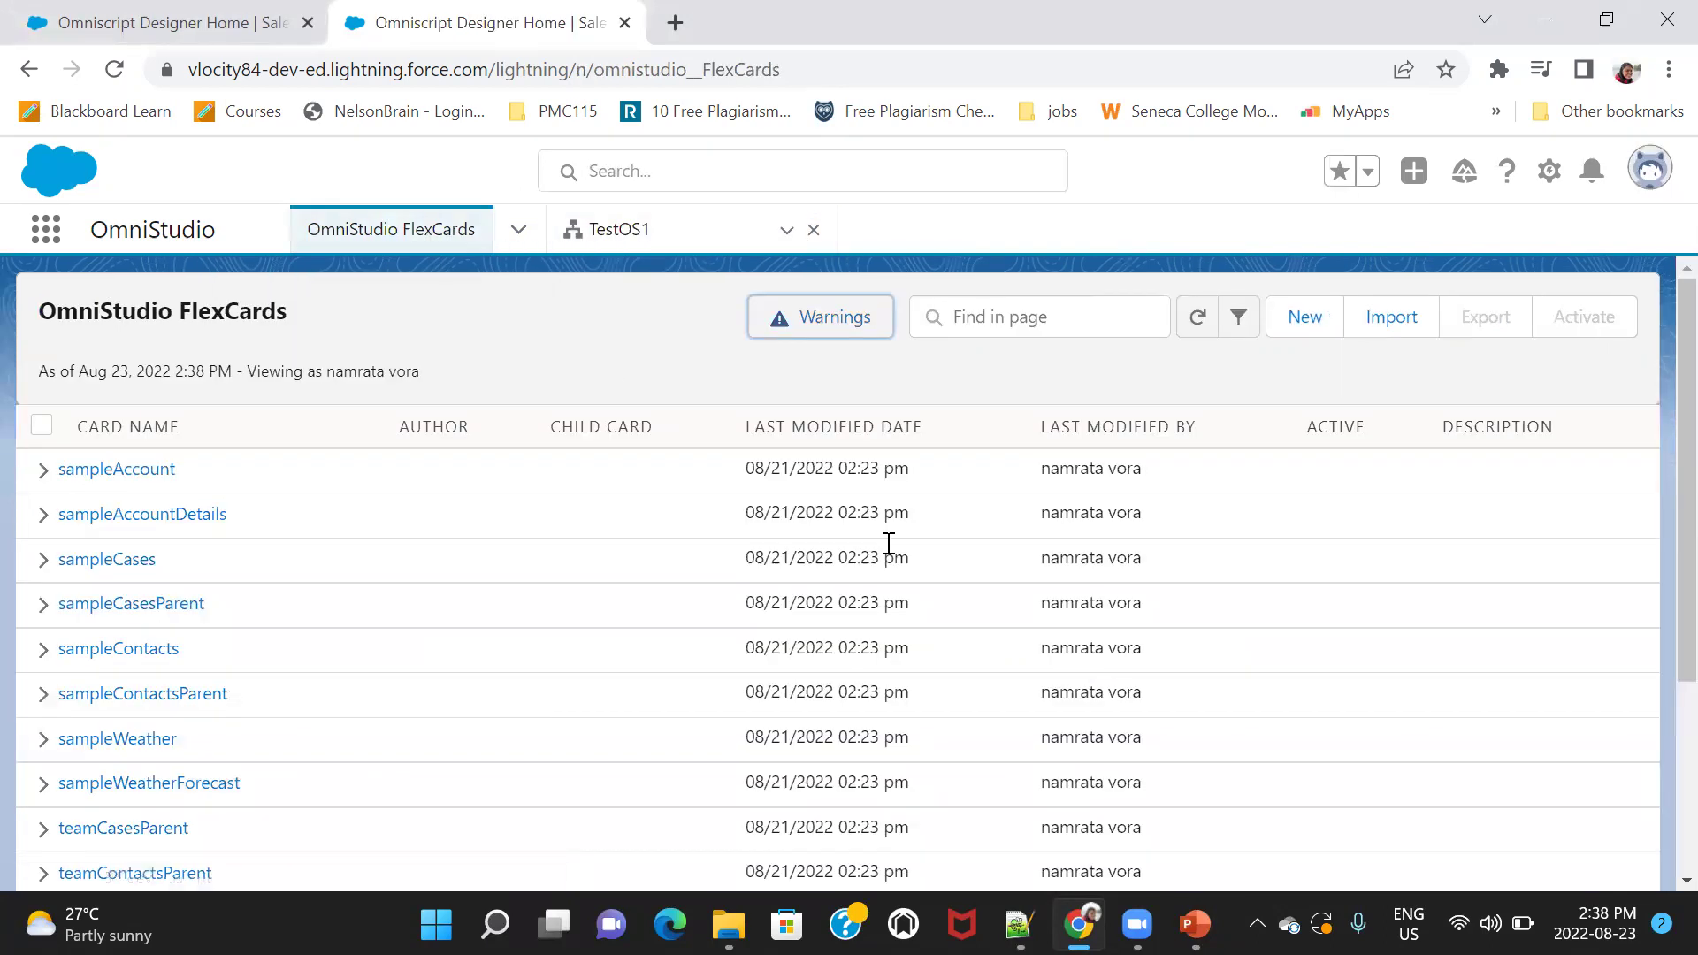
scroll(1660, 705, "down", 1)
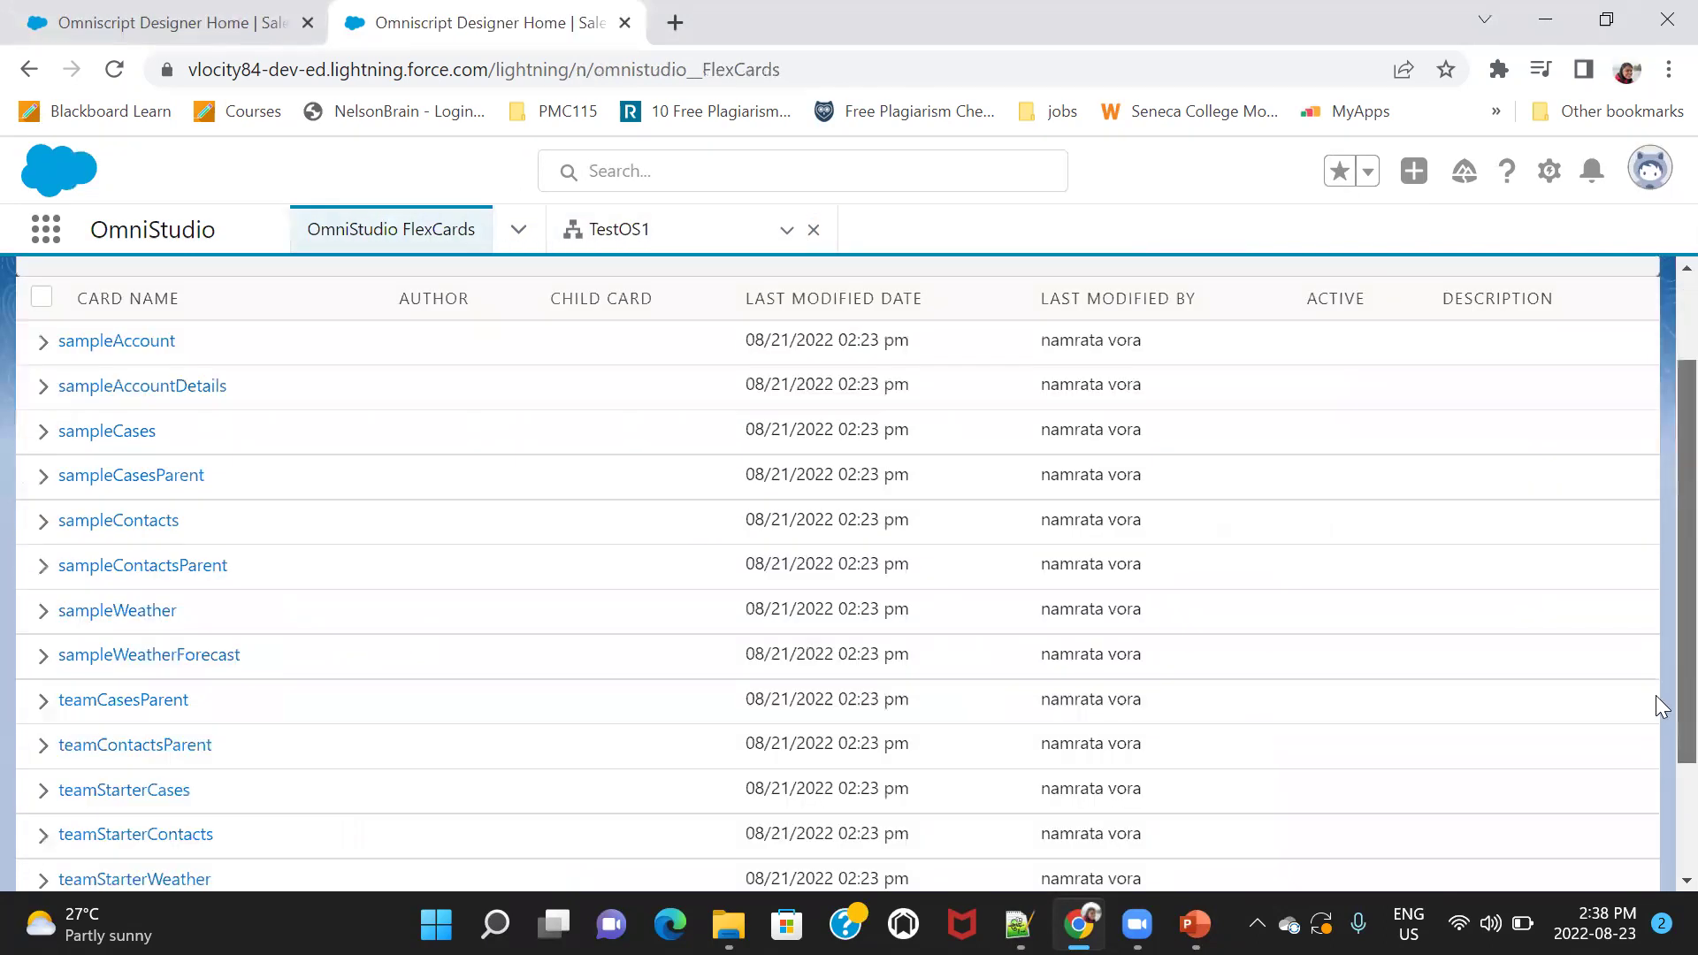
scroll(1656, 703, "down", 2)
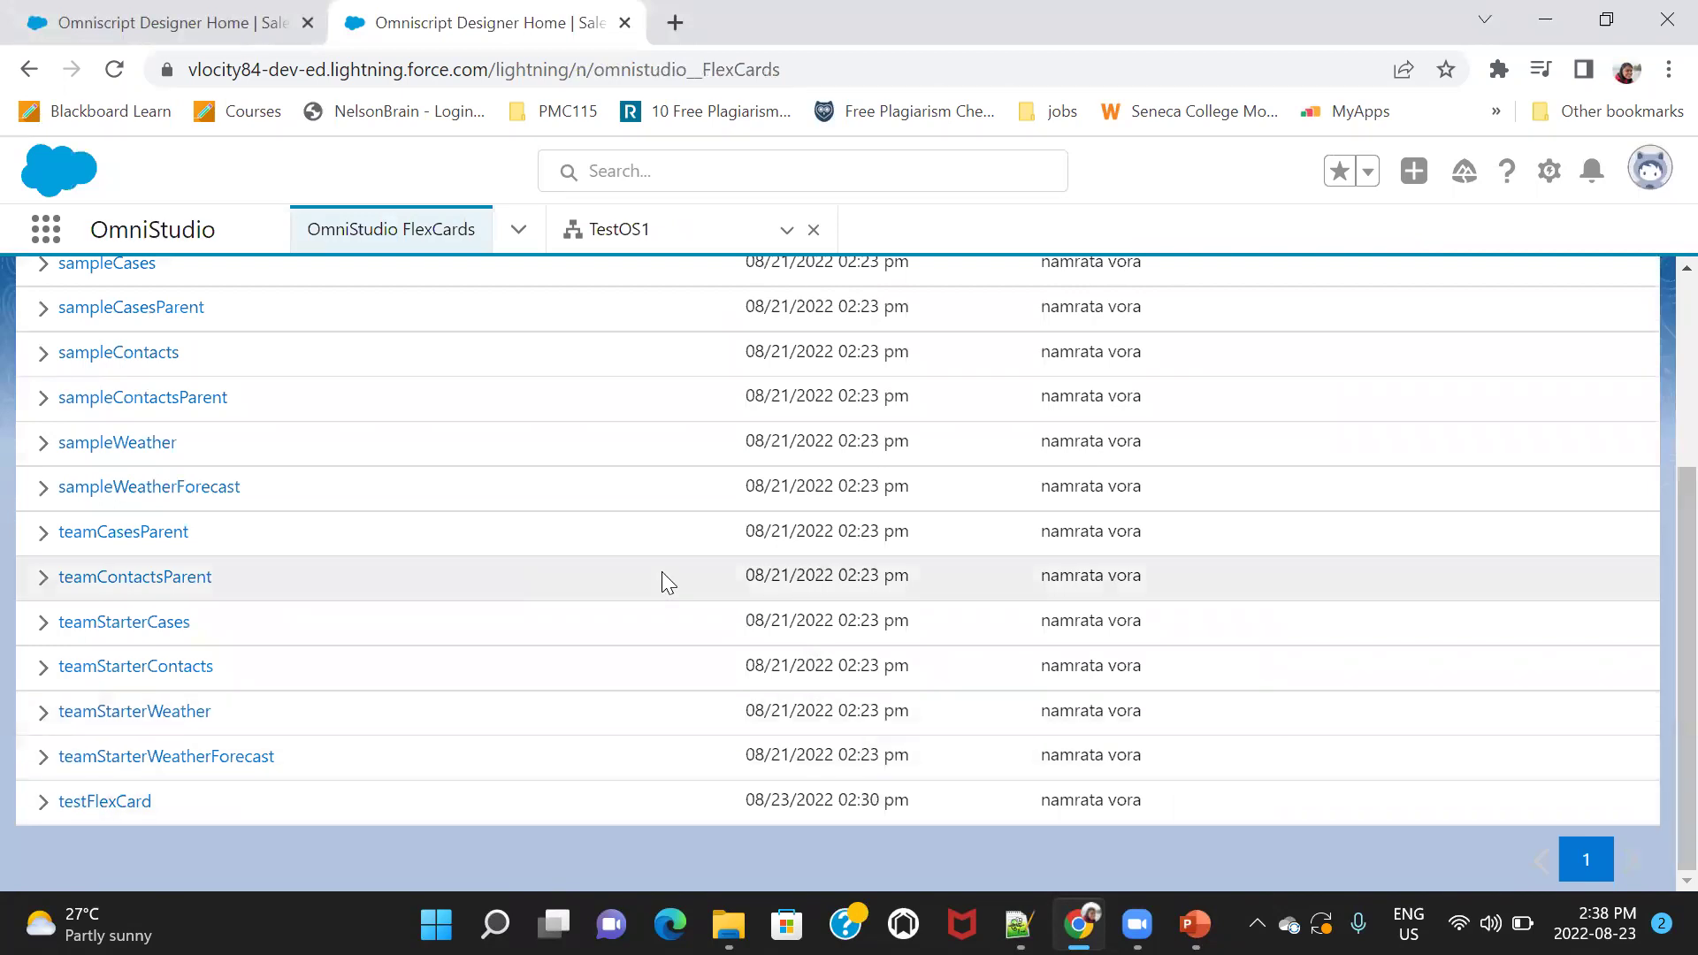
left_click(114, 70)
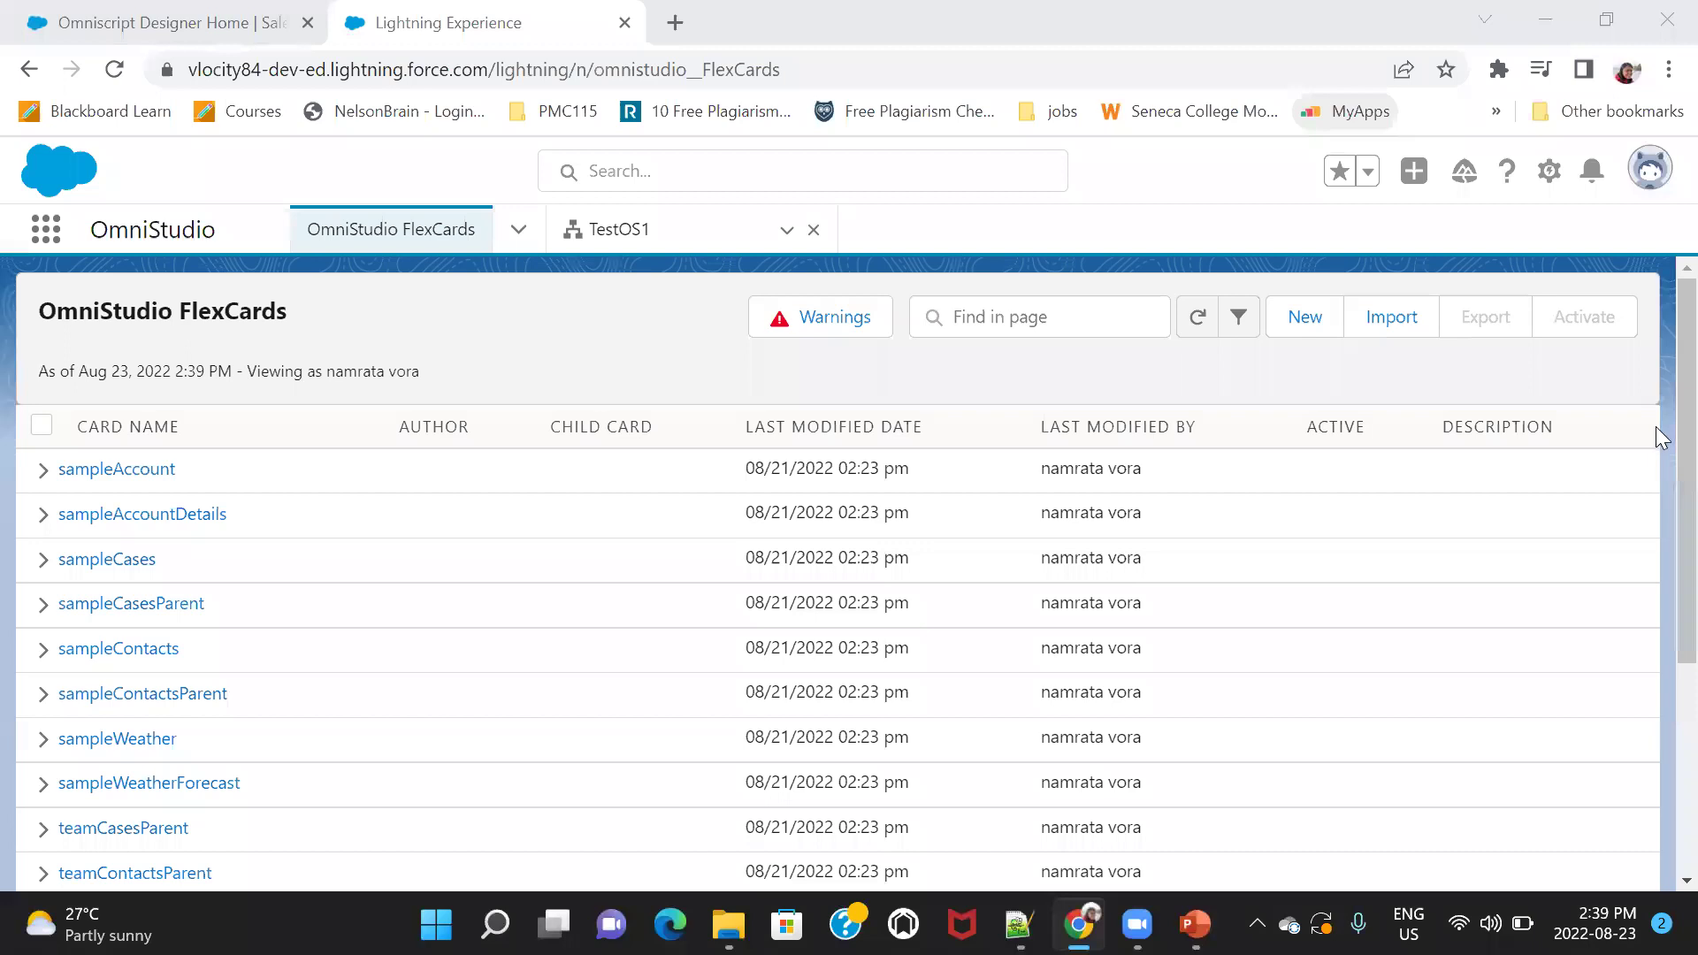
scroll(1662, 435, "down", 5)
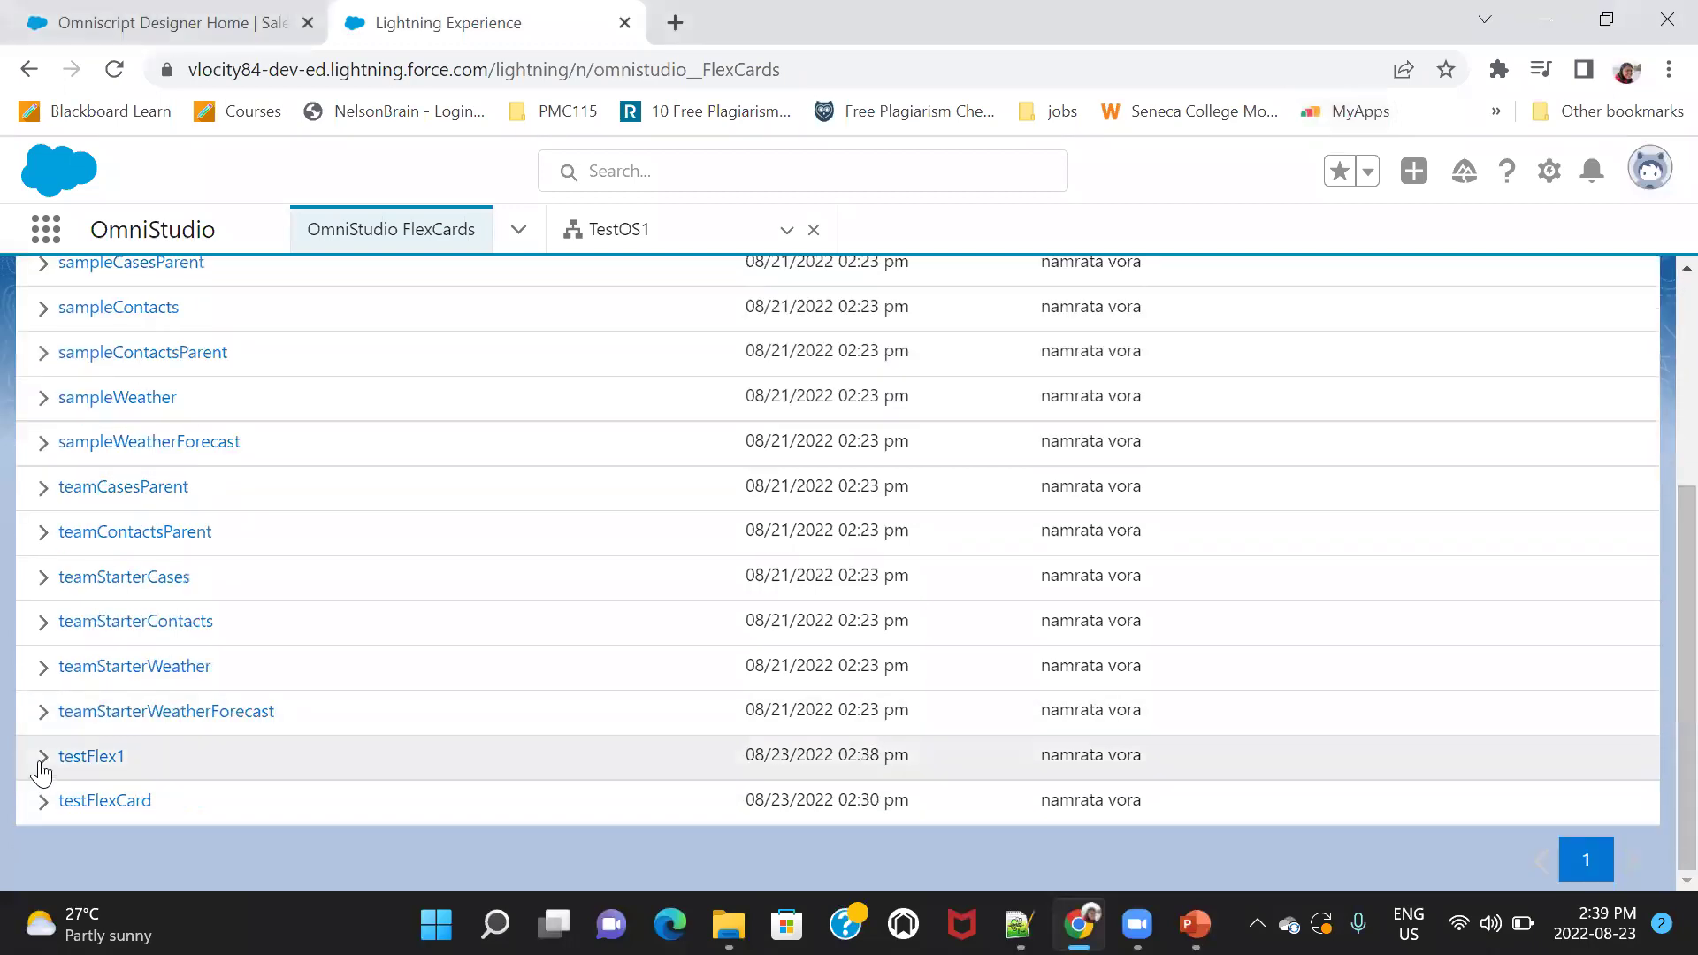
left_click(42, 761)
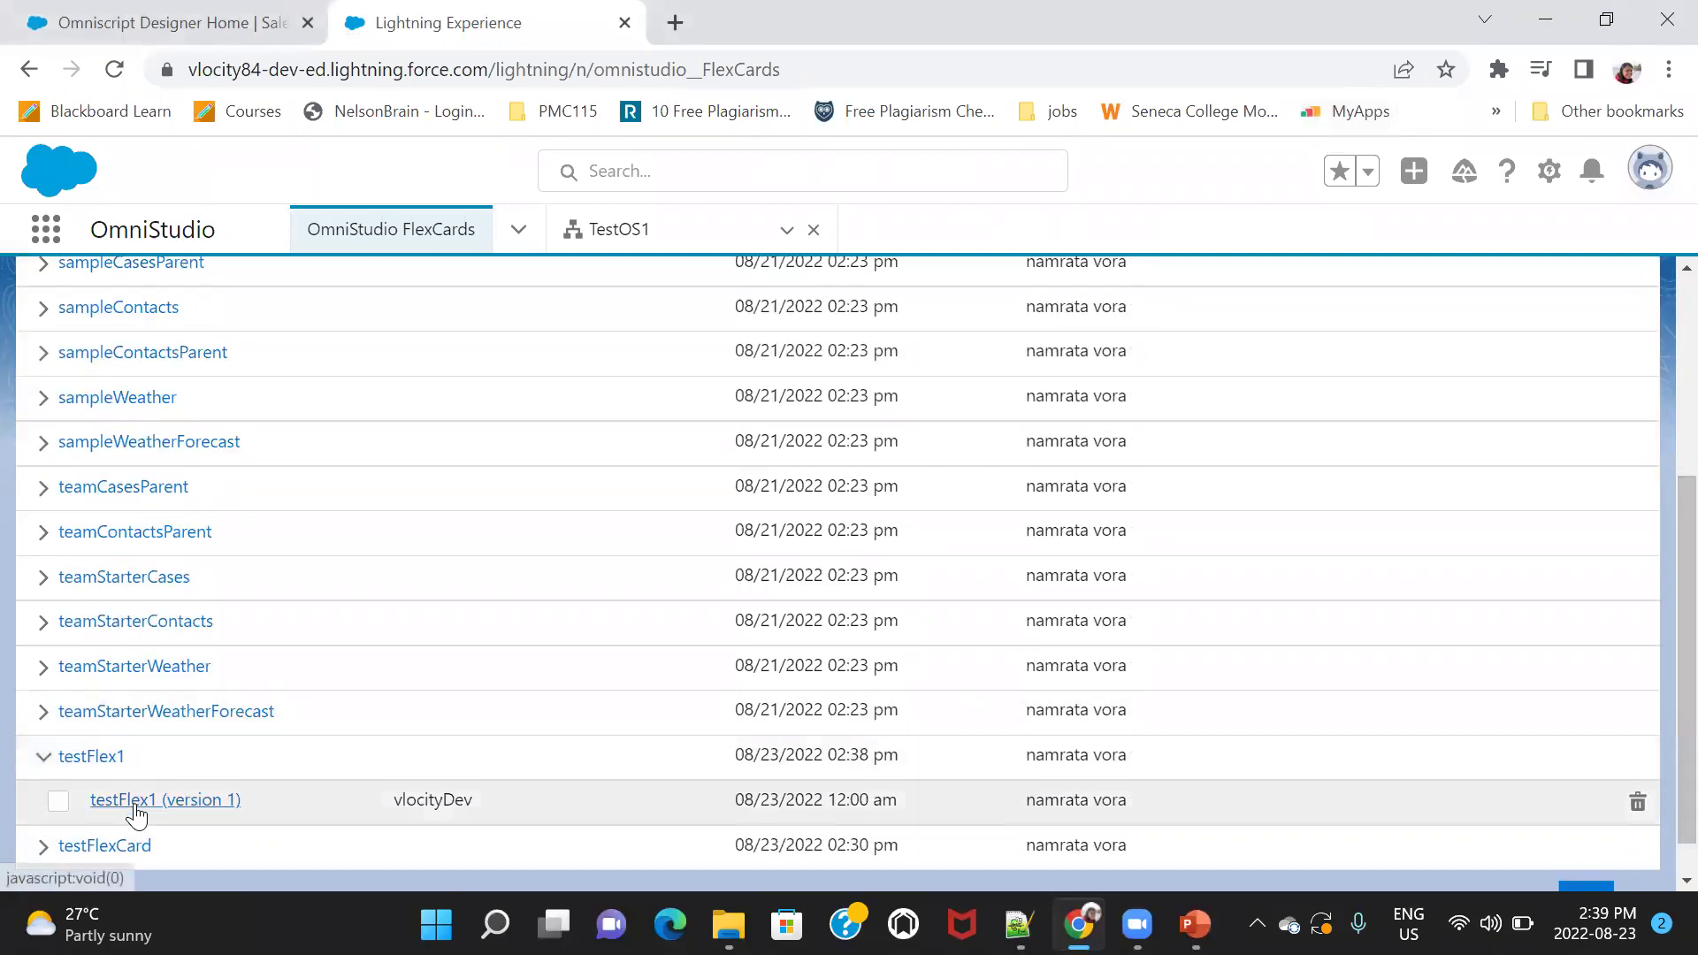
left_click(135, 801)
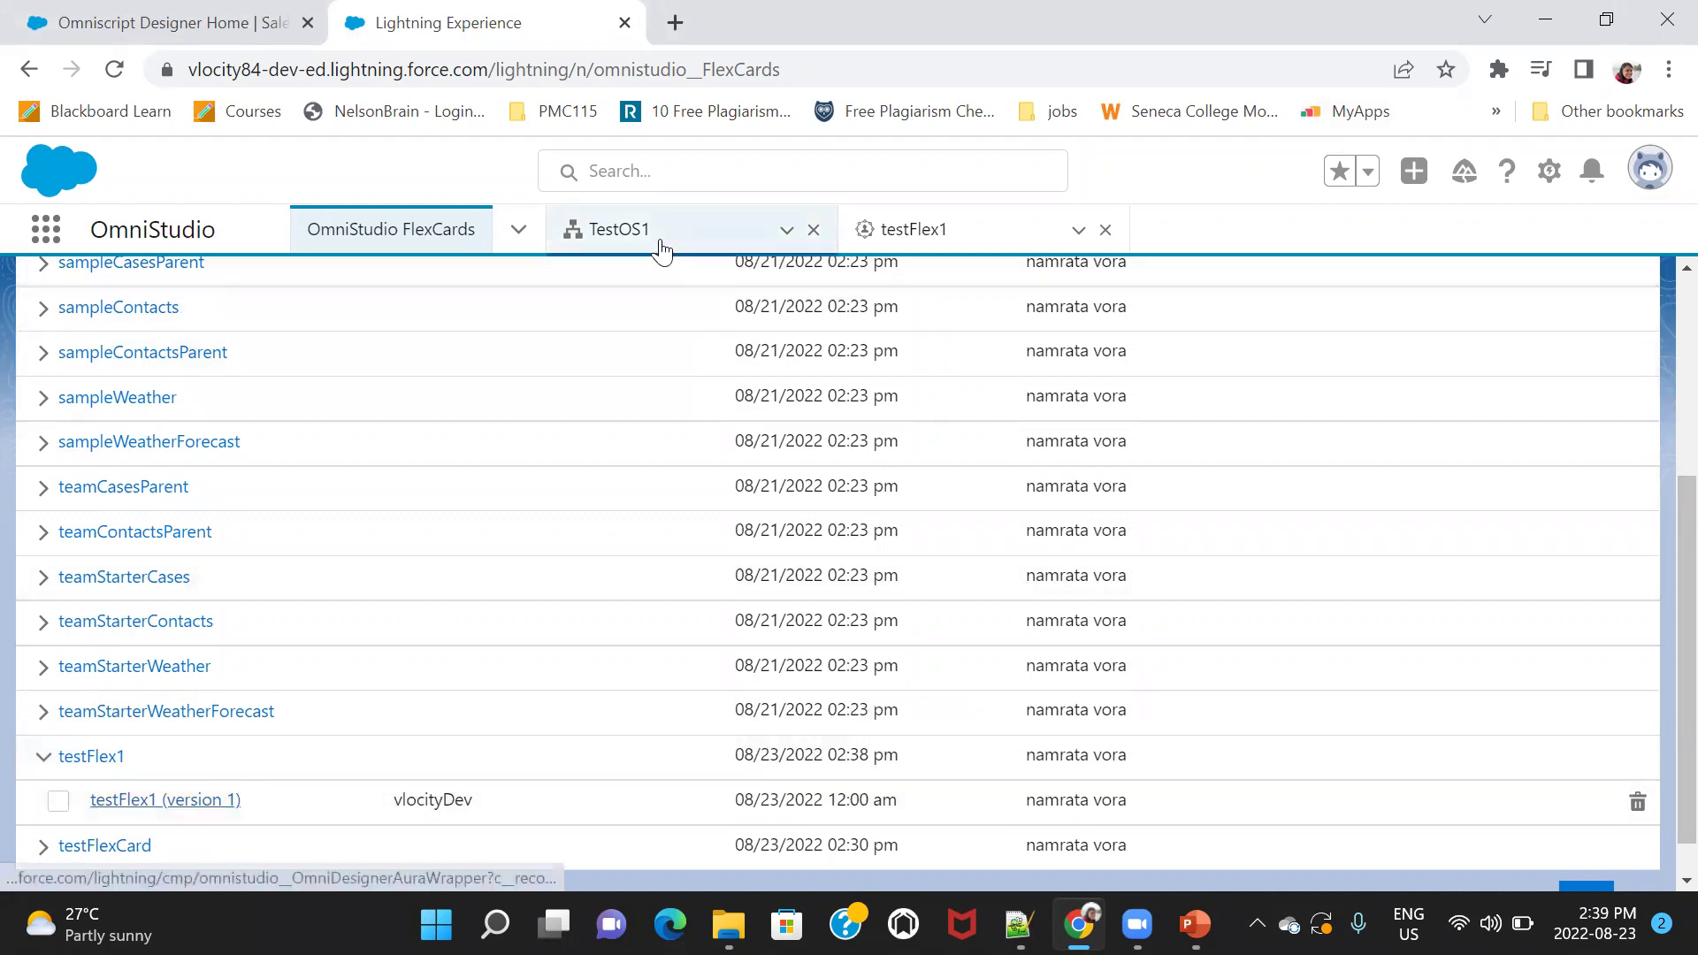
Check that TestOS1's Step1 shows %AccId%, then return to the testFlex1 designer.
left_click(895, 232)
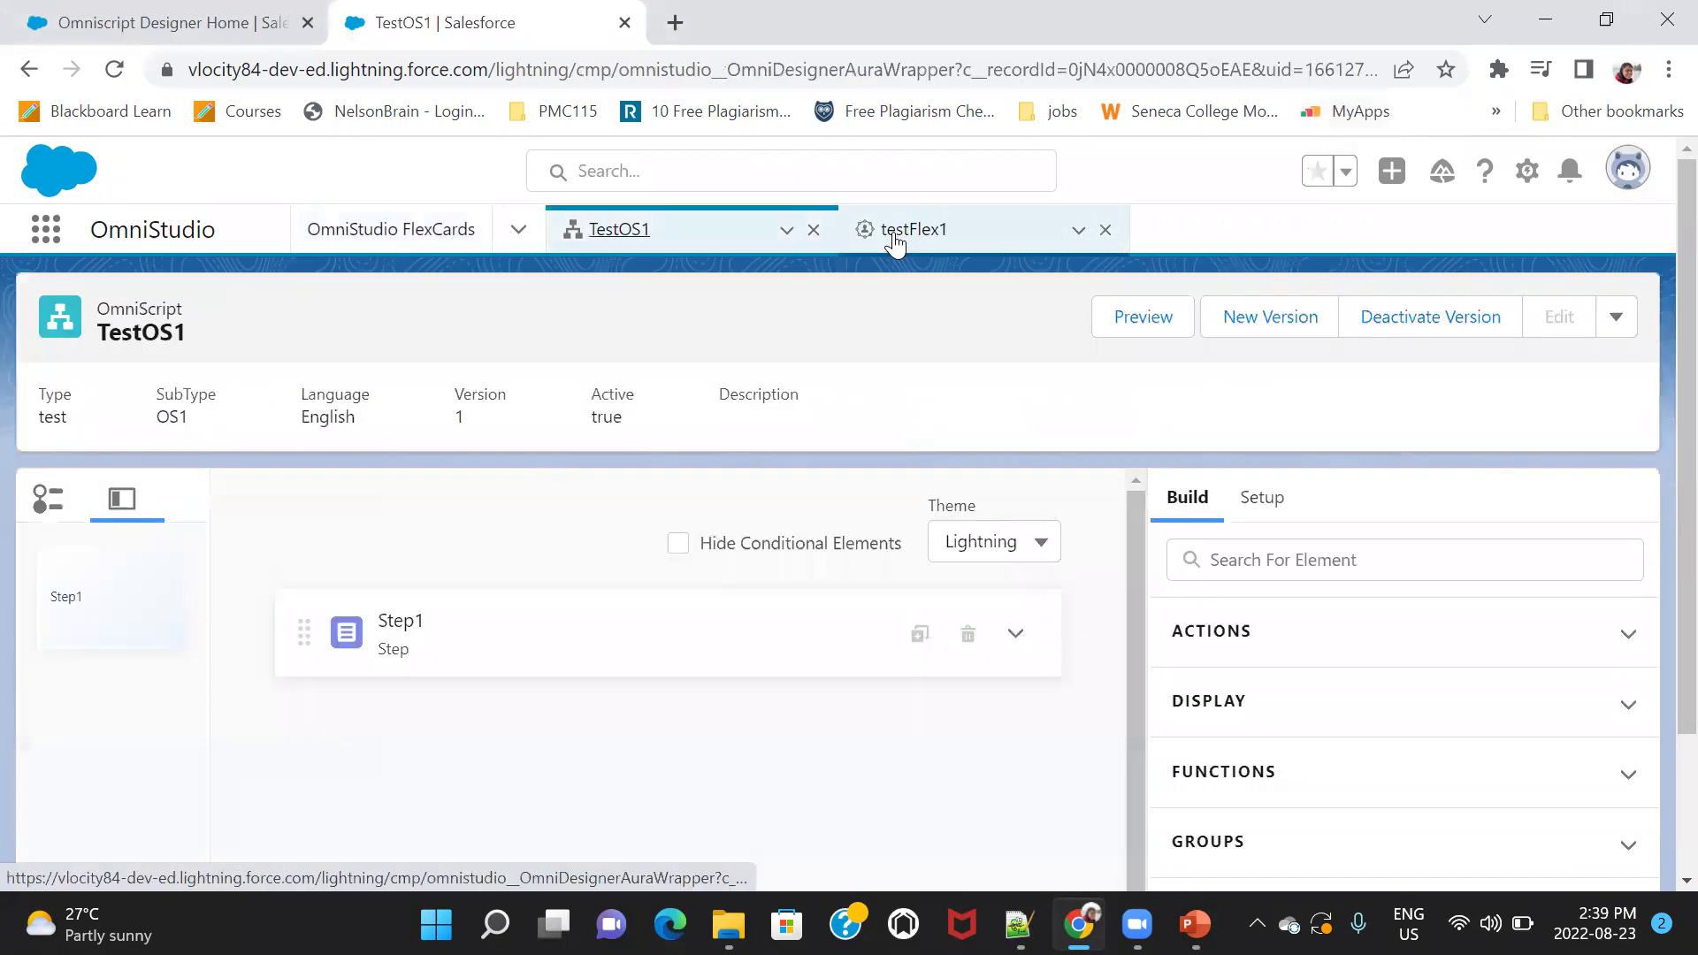
left_click(604, 637)
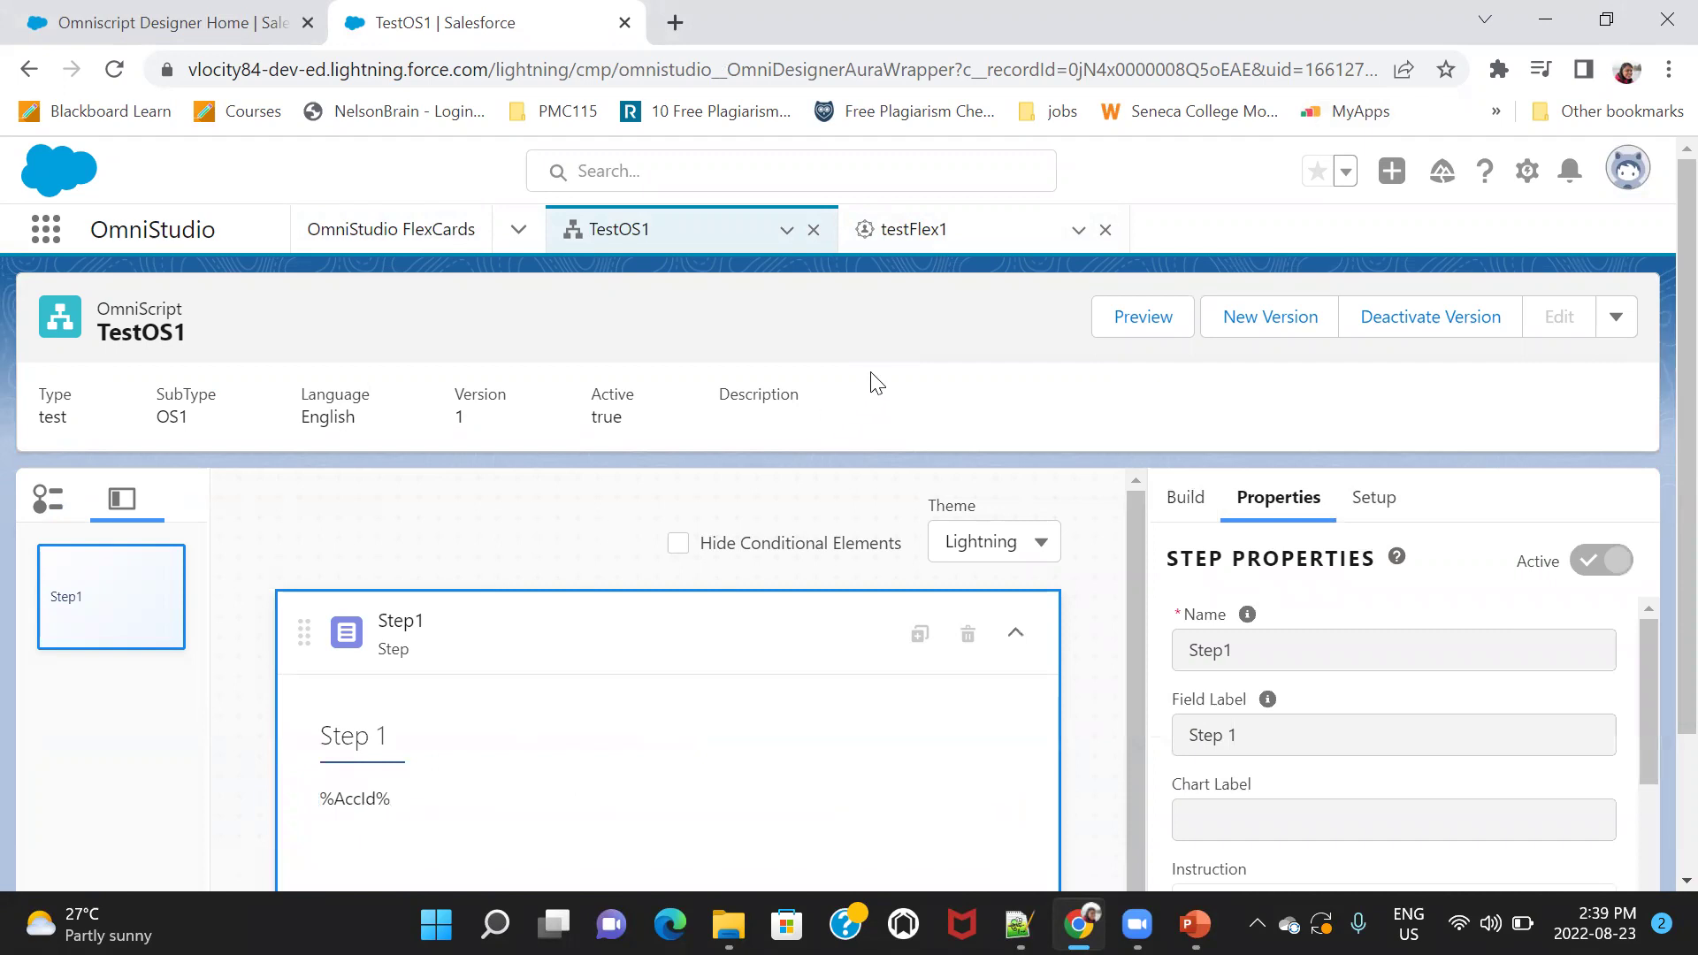
left_click(916, 232)
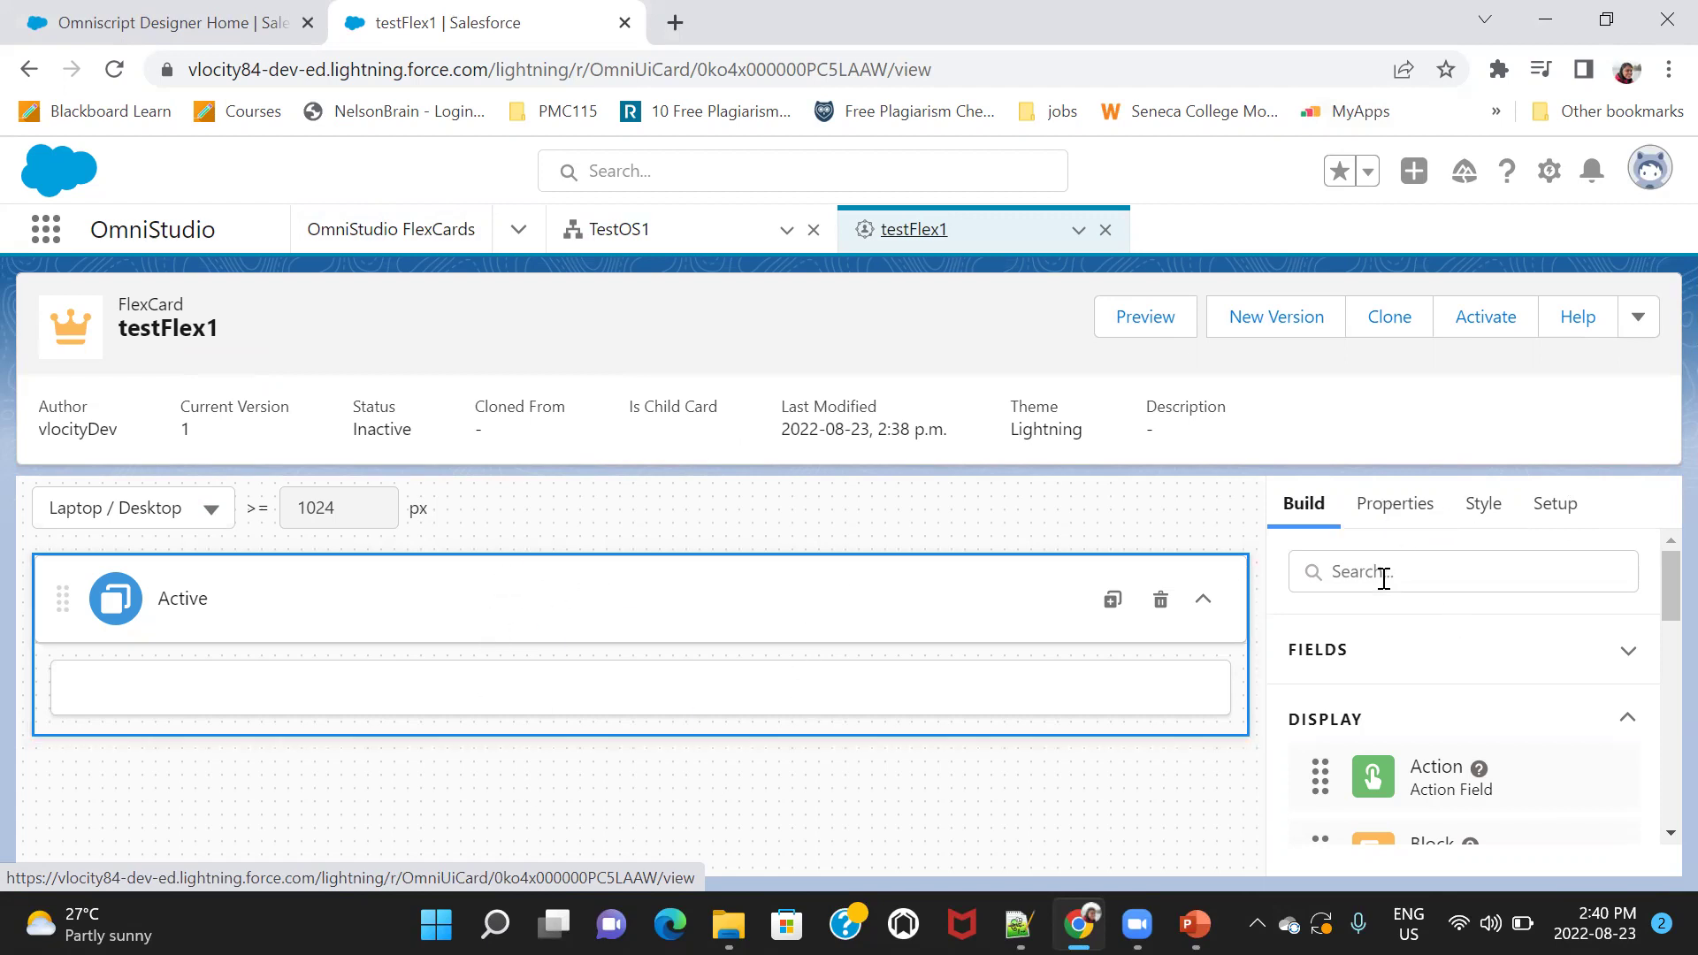
Drop an Action element onto the card and set its type to Omniscript.
left_click_drag(1435, 777, 804, 694)
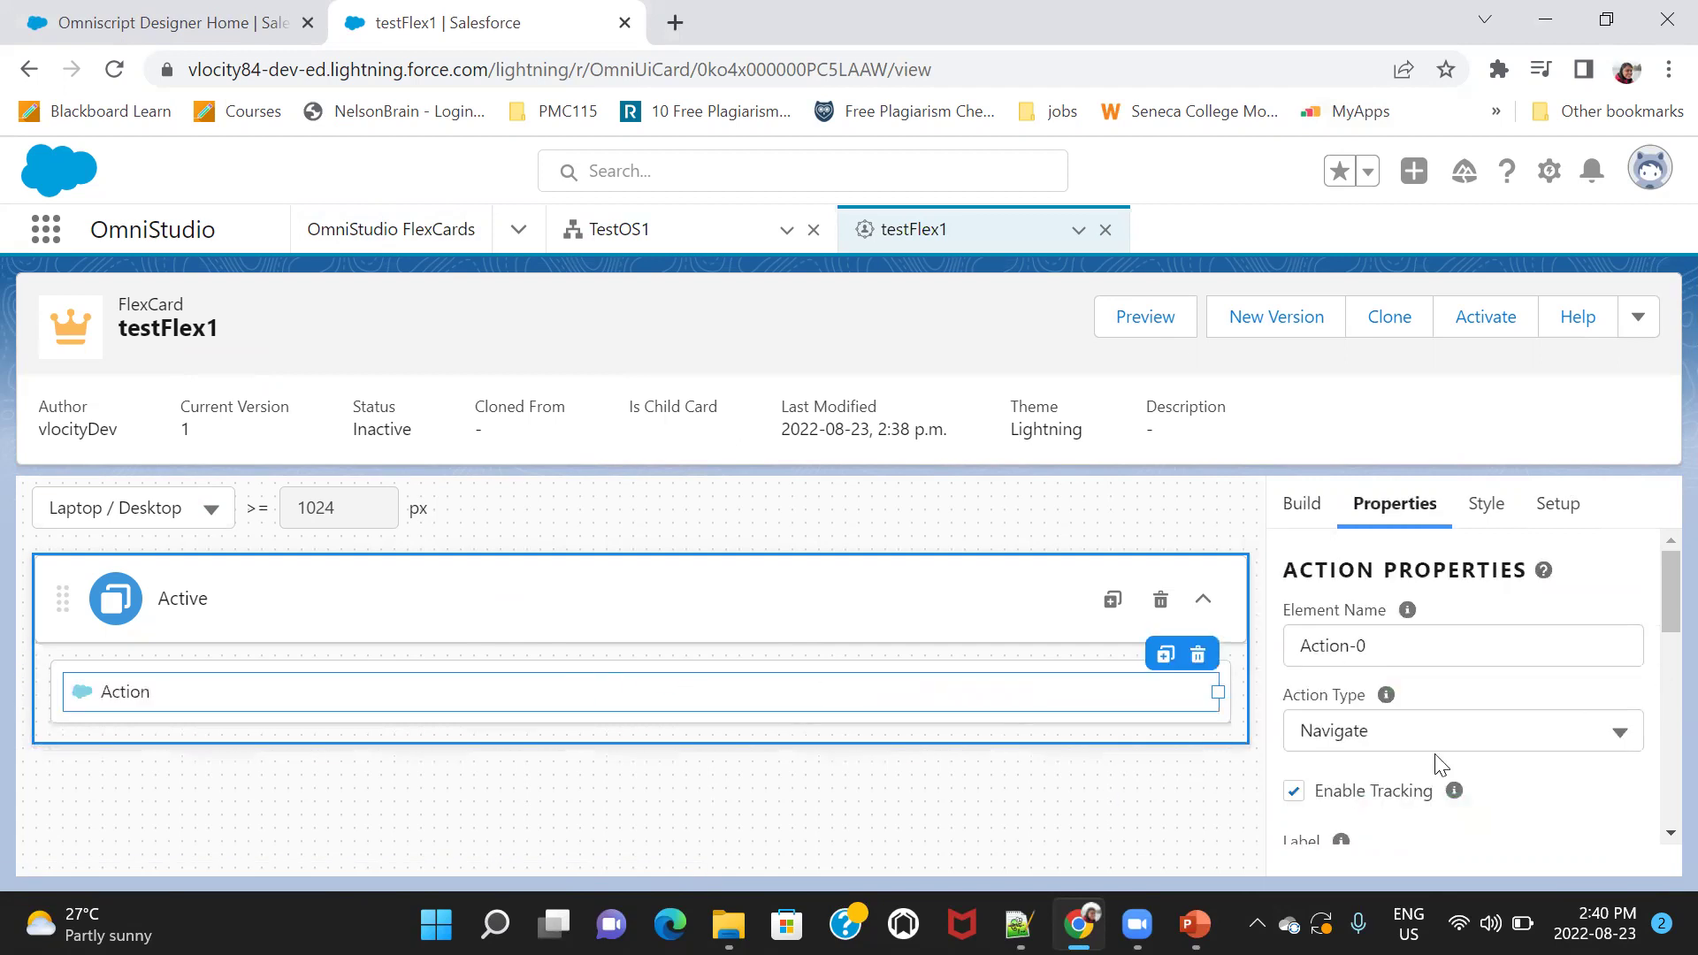
left_click(1411, 730)
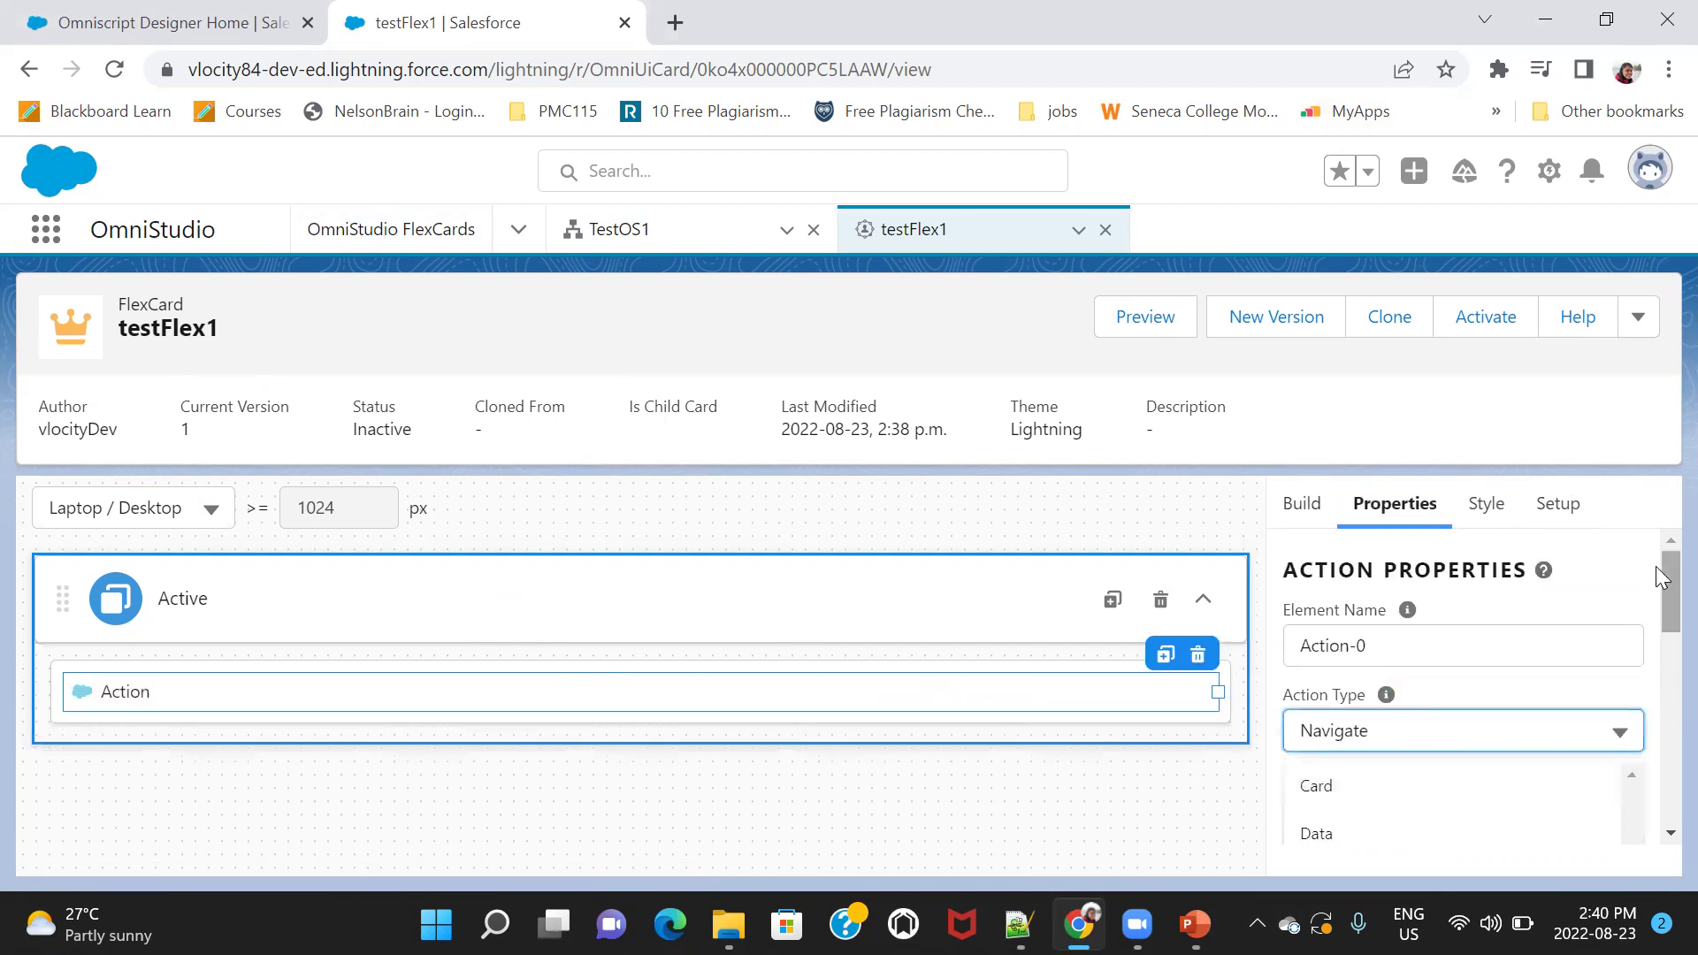
scroll(1656, 602, "down", 3)
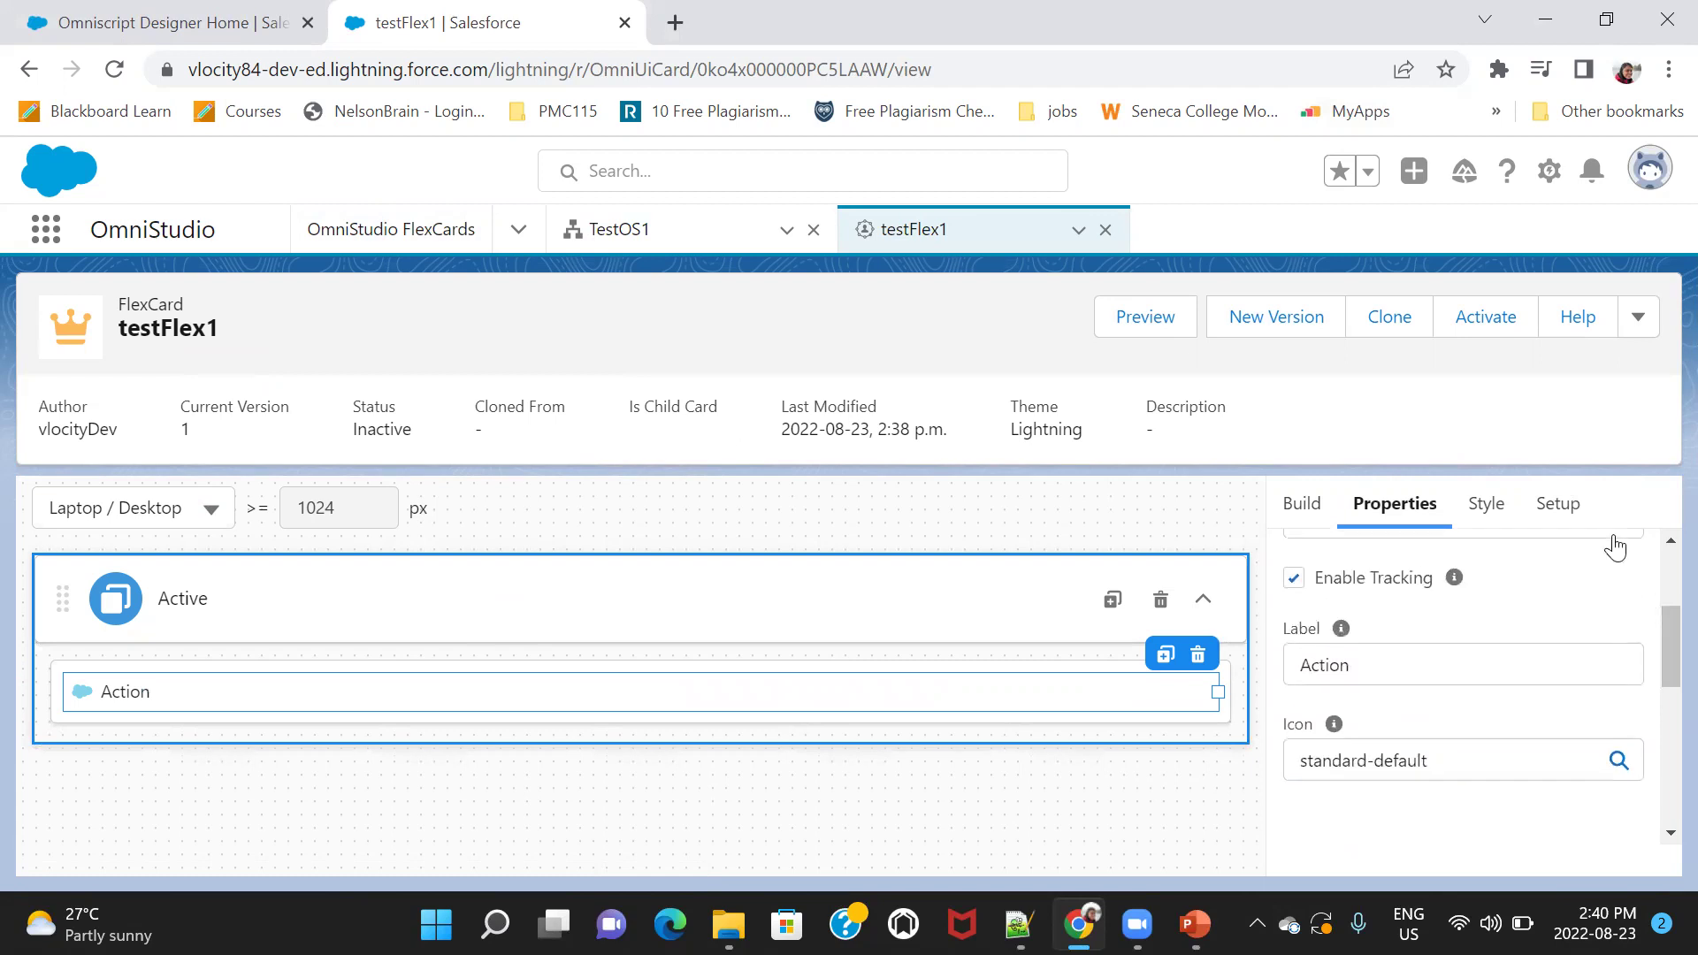
left_click(1614, 536)
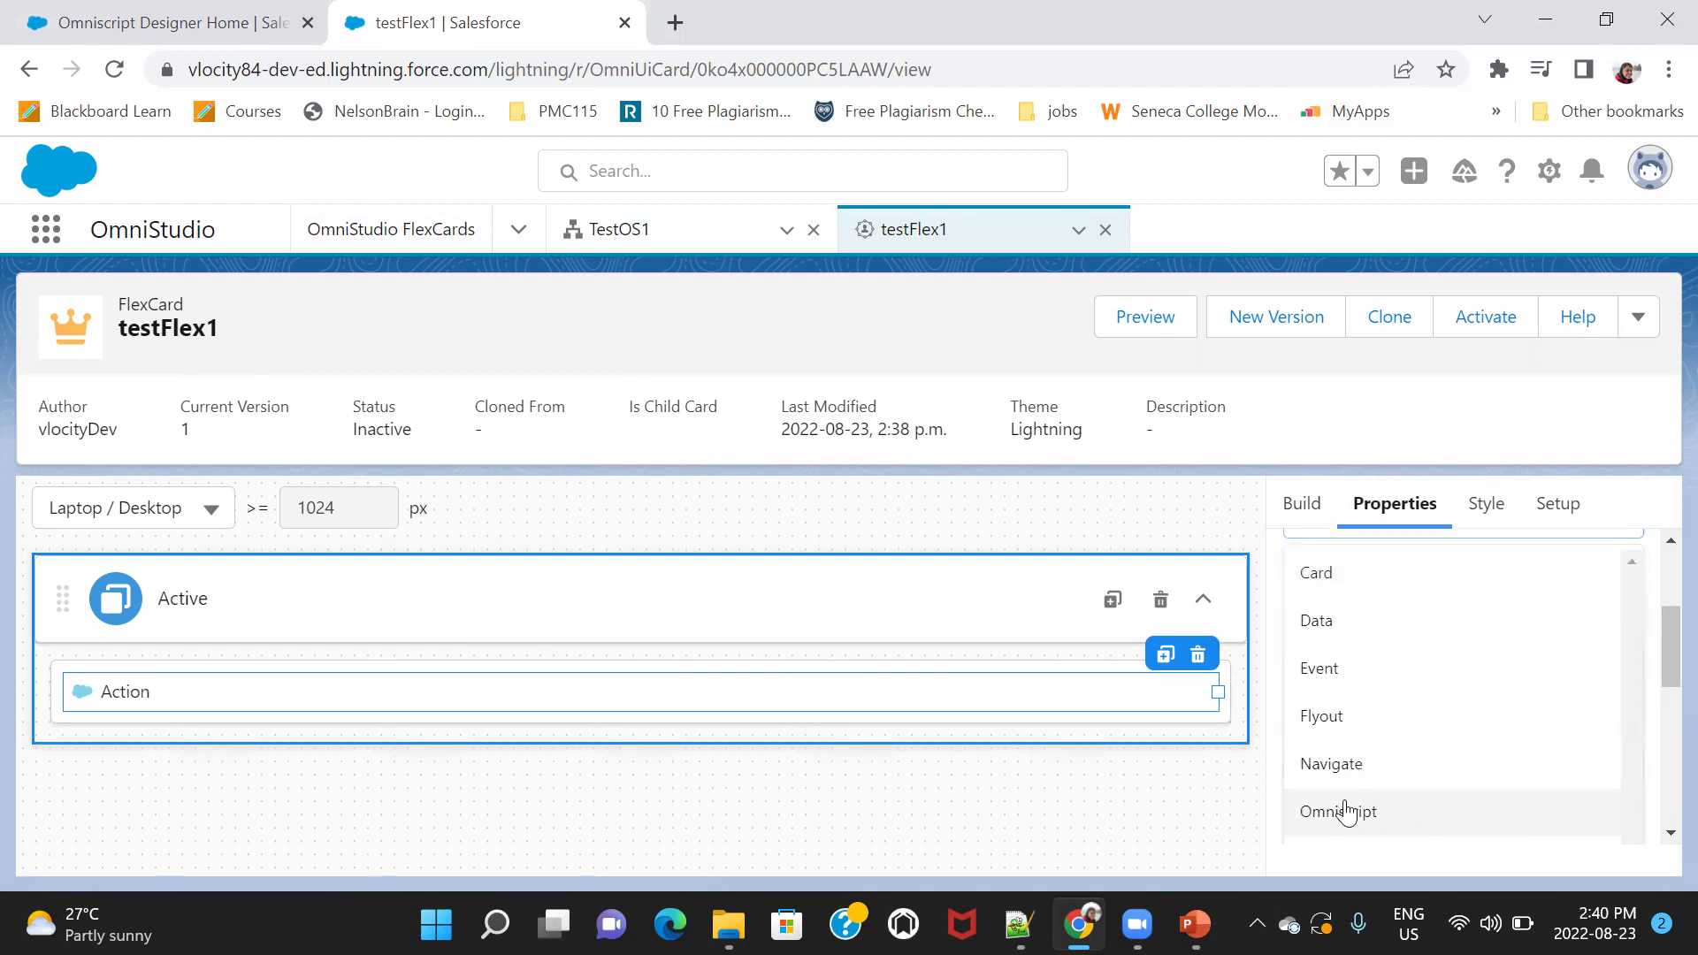
left_click(1347, 811)
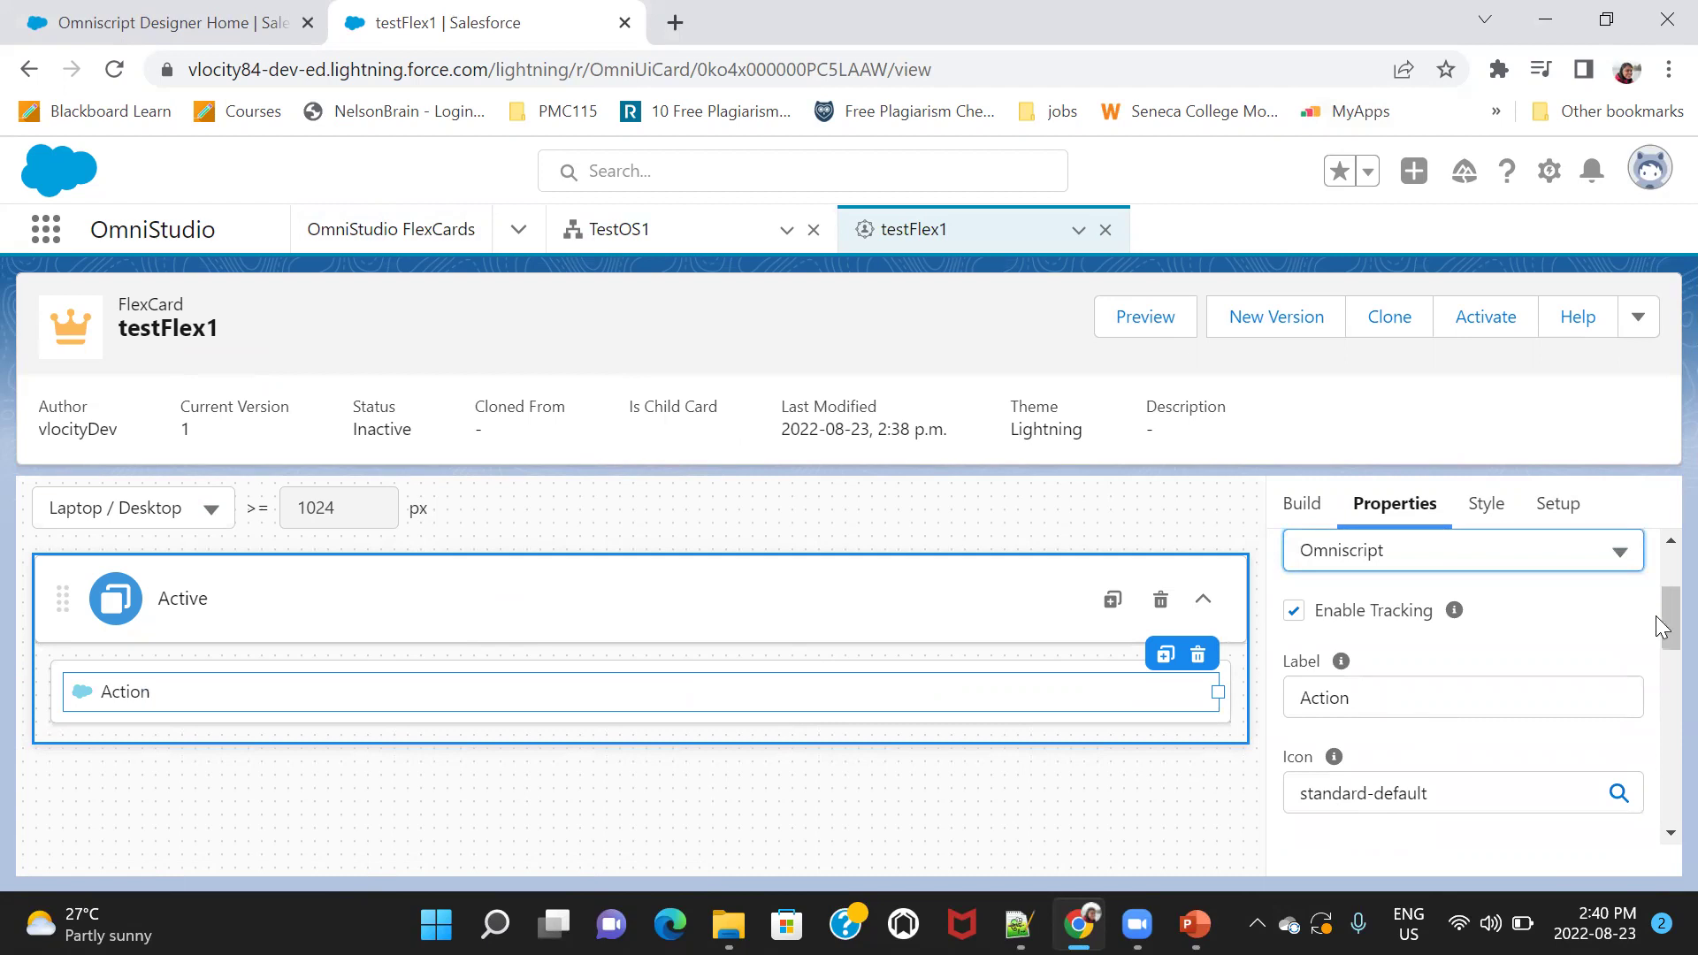
left_click_drag(1657, 627, 1663, 676)
Choose test/OS1/English as the OmniScript the action launches.
left_click(1391, 694)
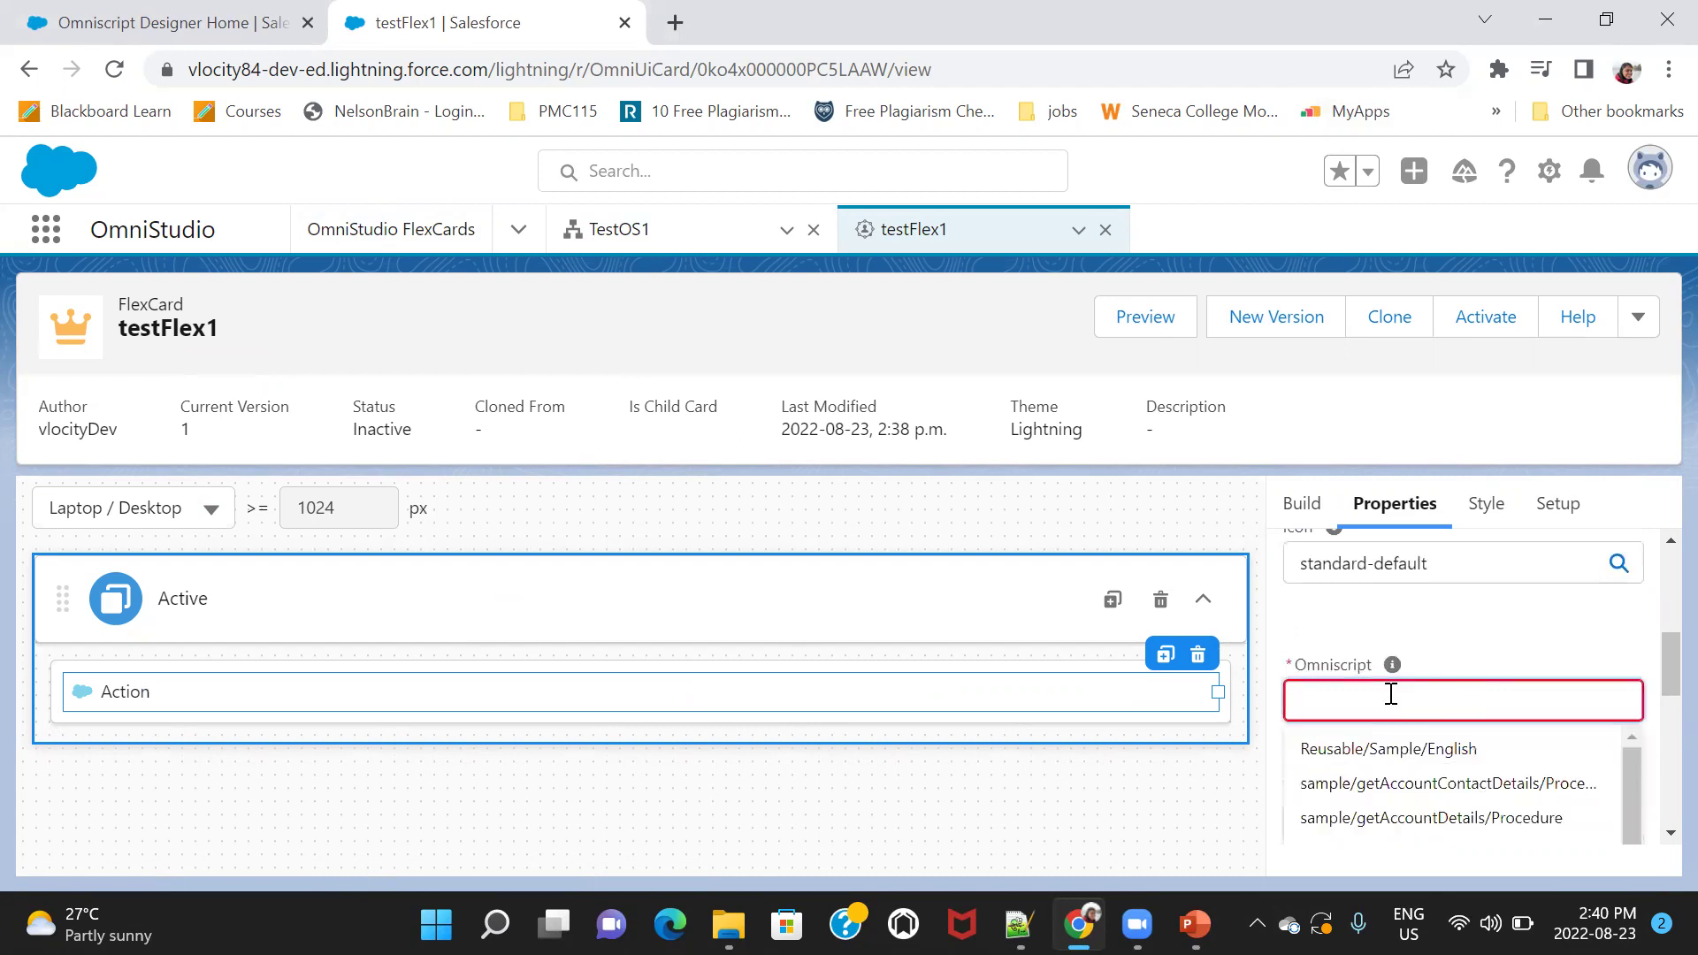
type("test")
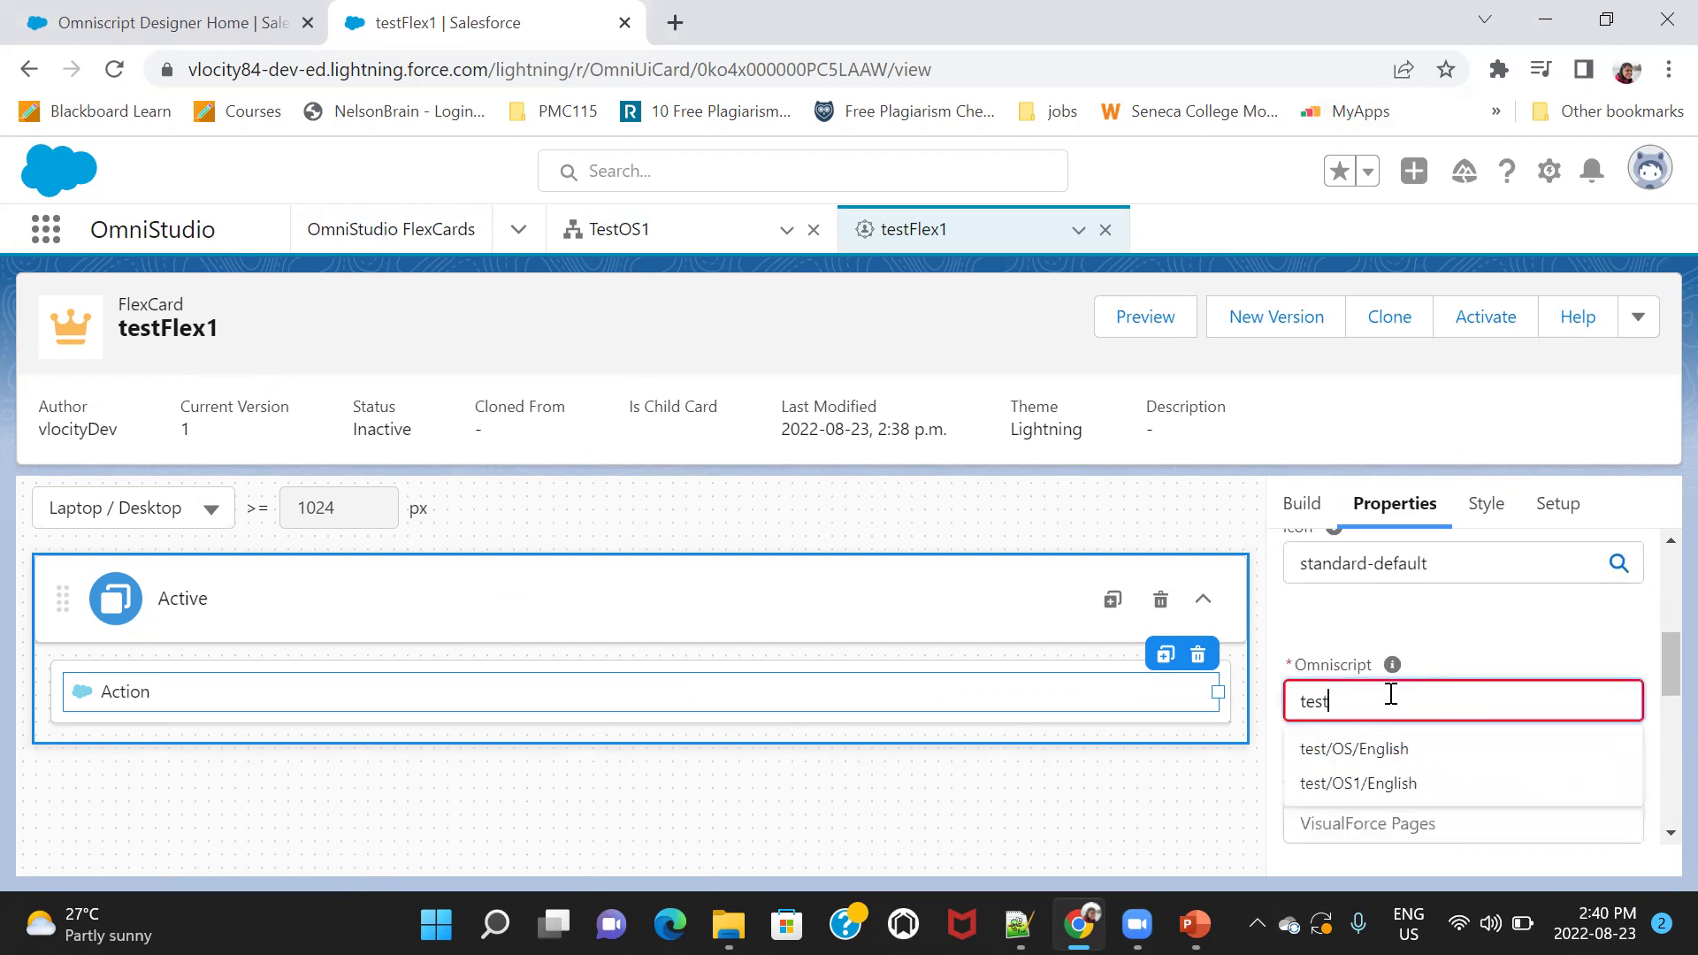
left_click(1376, 784)
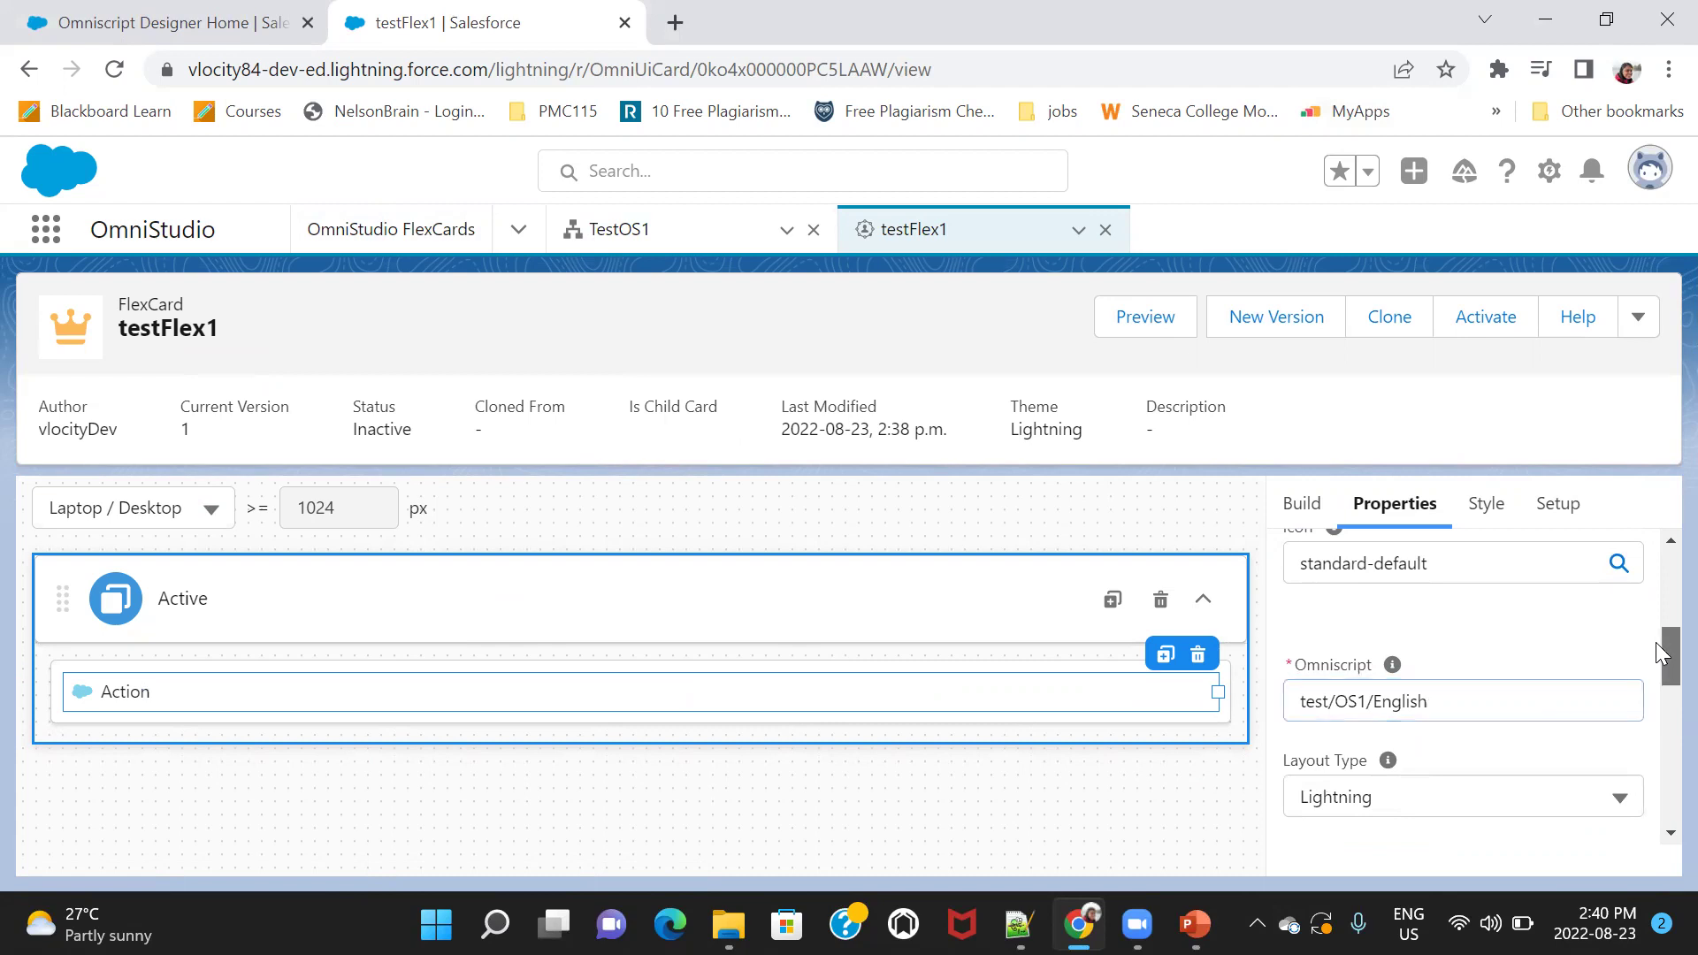
scroll(1658, 670, "down", 1)
left_click_drag(1658, 670, 1656, 742)
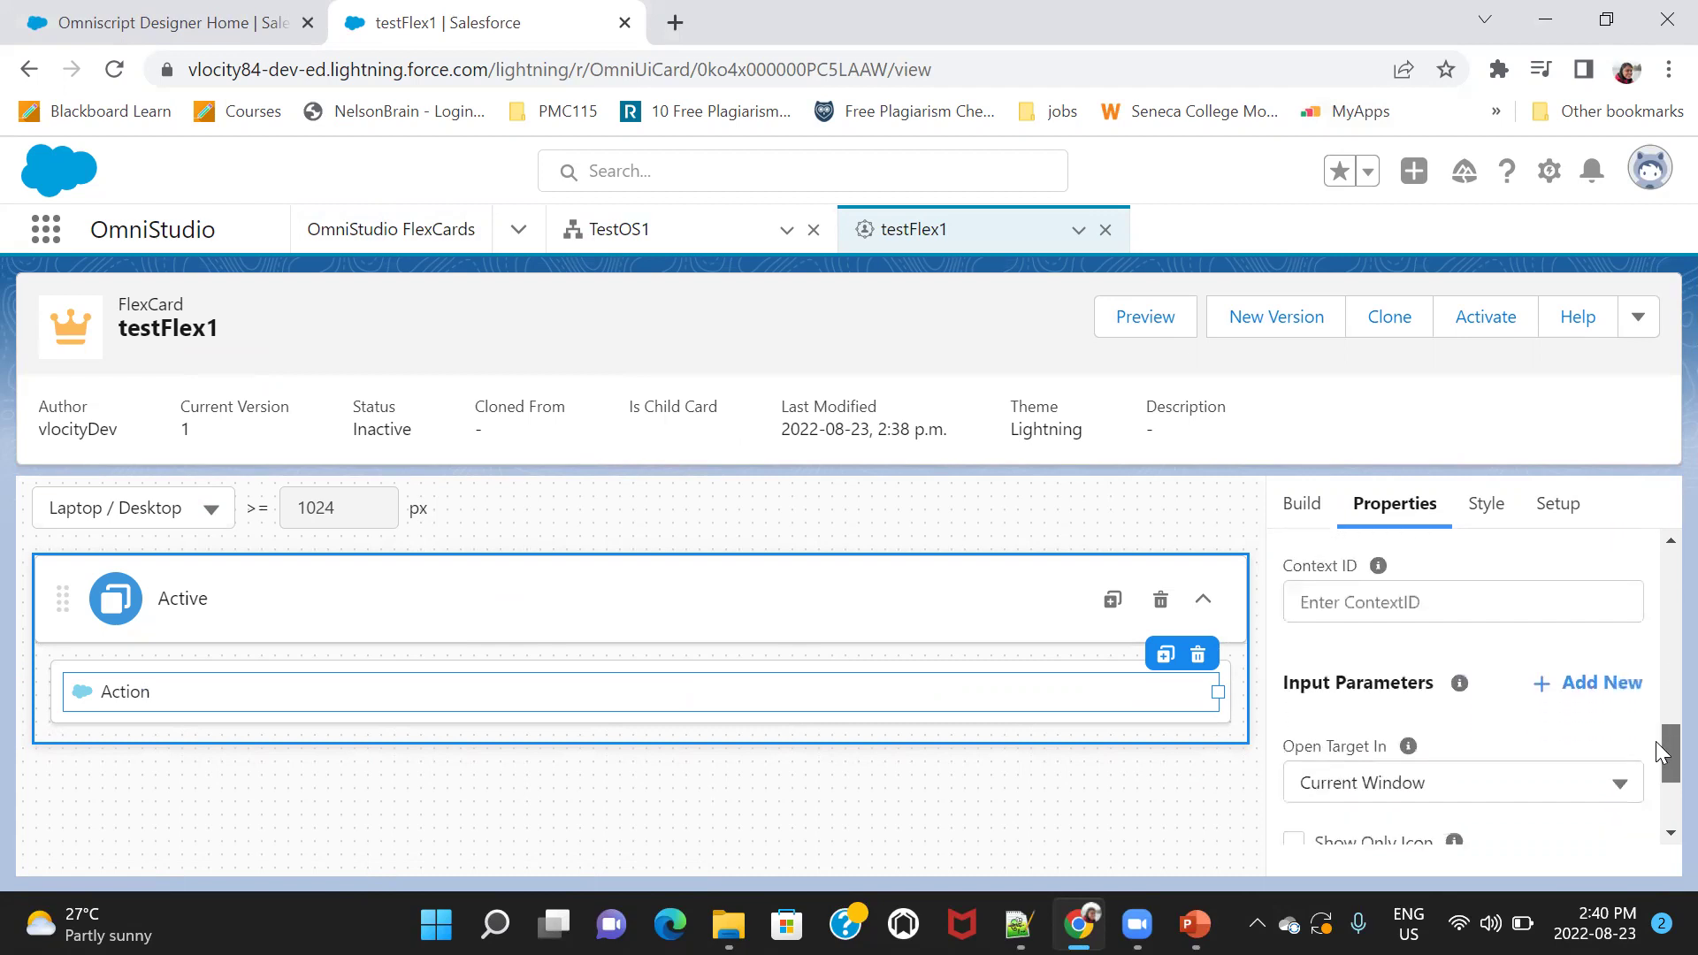
Add an input parameter row with value {recordId}.
left_click(1615, 697)
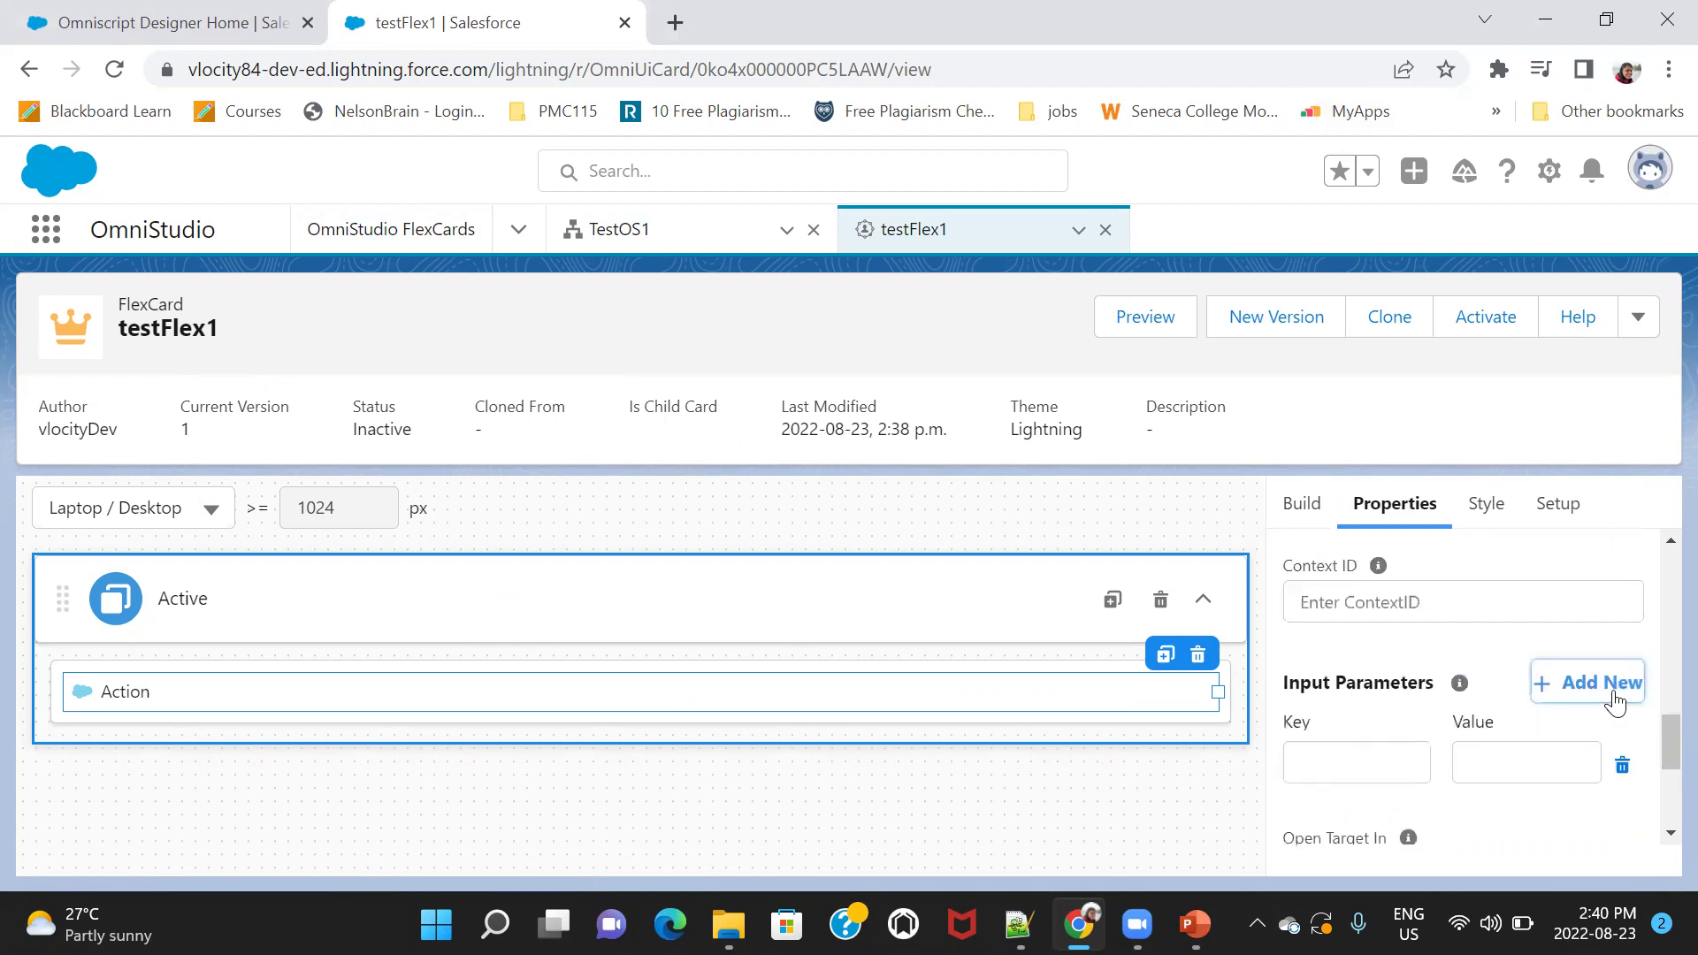
left_click(1464, 771)
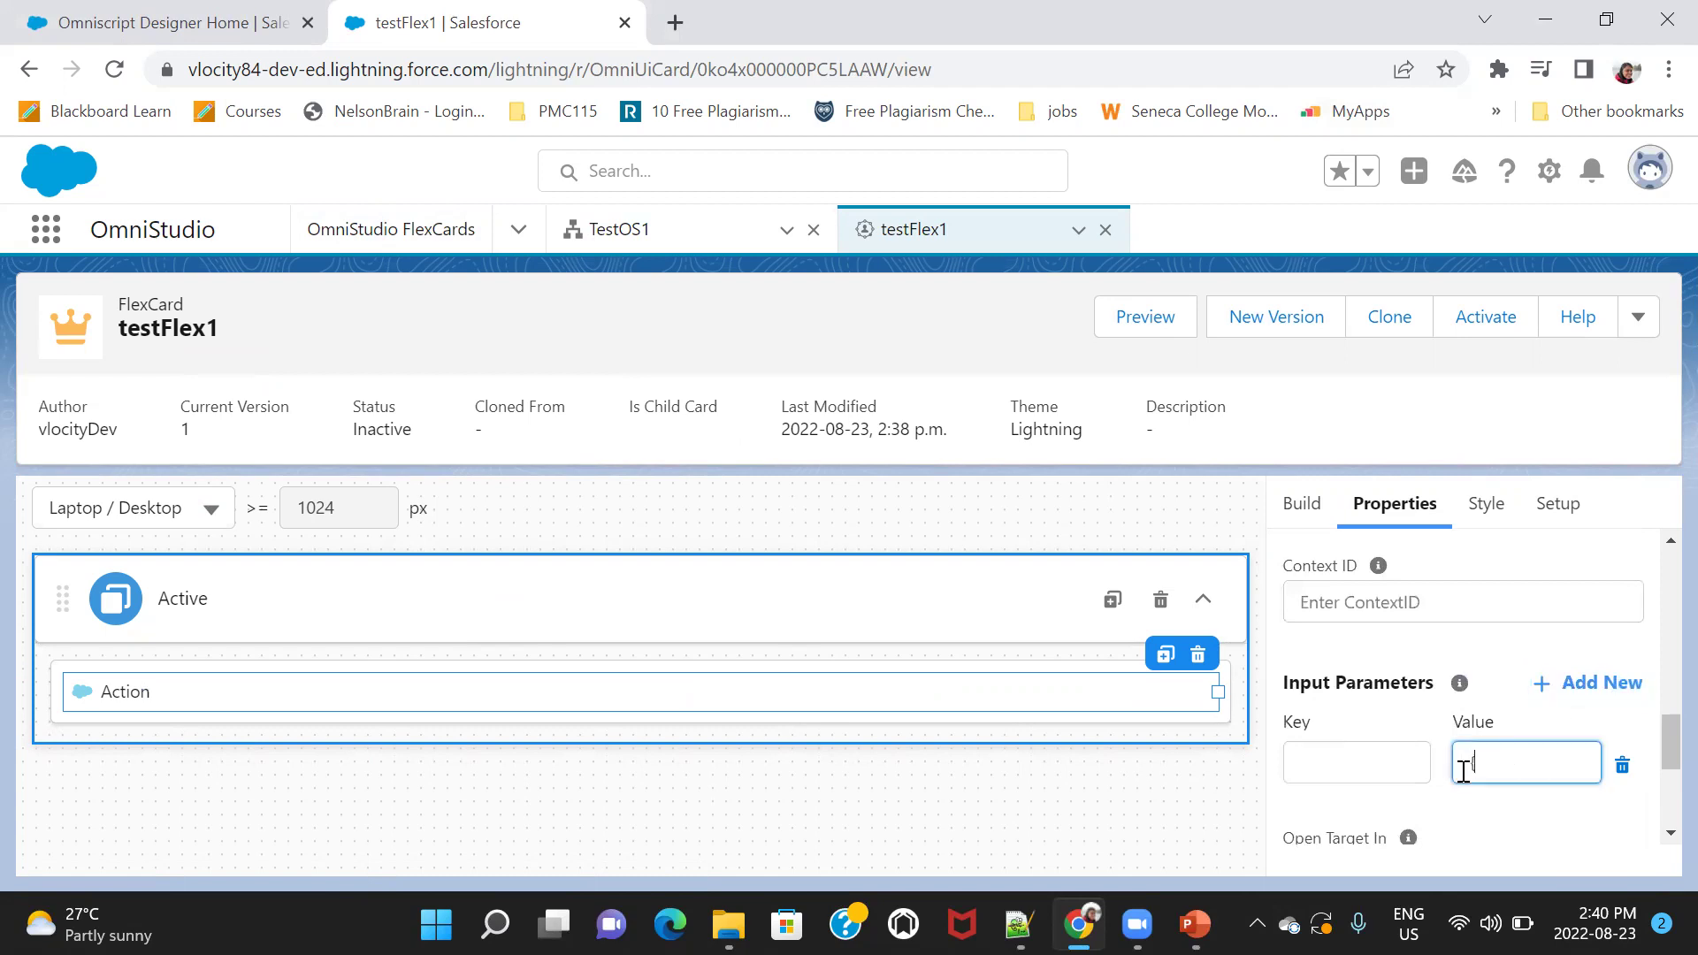
type("{recordI")
left_click_drag(1475, 768, 1544, 770)
left_click(1544, 770)
Set the parameter's key to c__AccId, copying AccId from the Notepad++ note.
left_click(1329, 767)
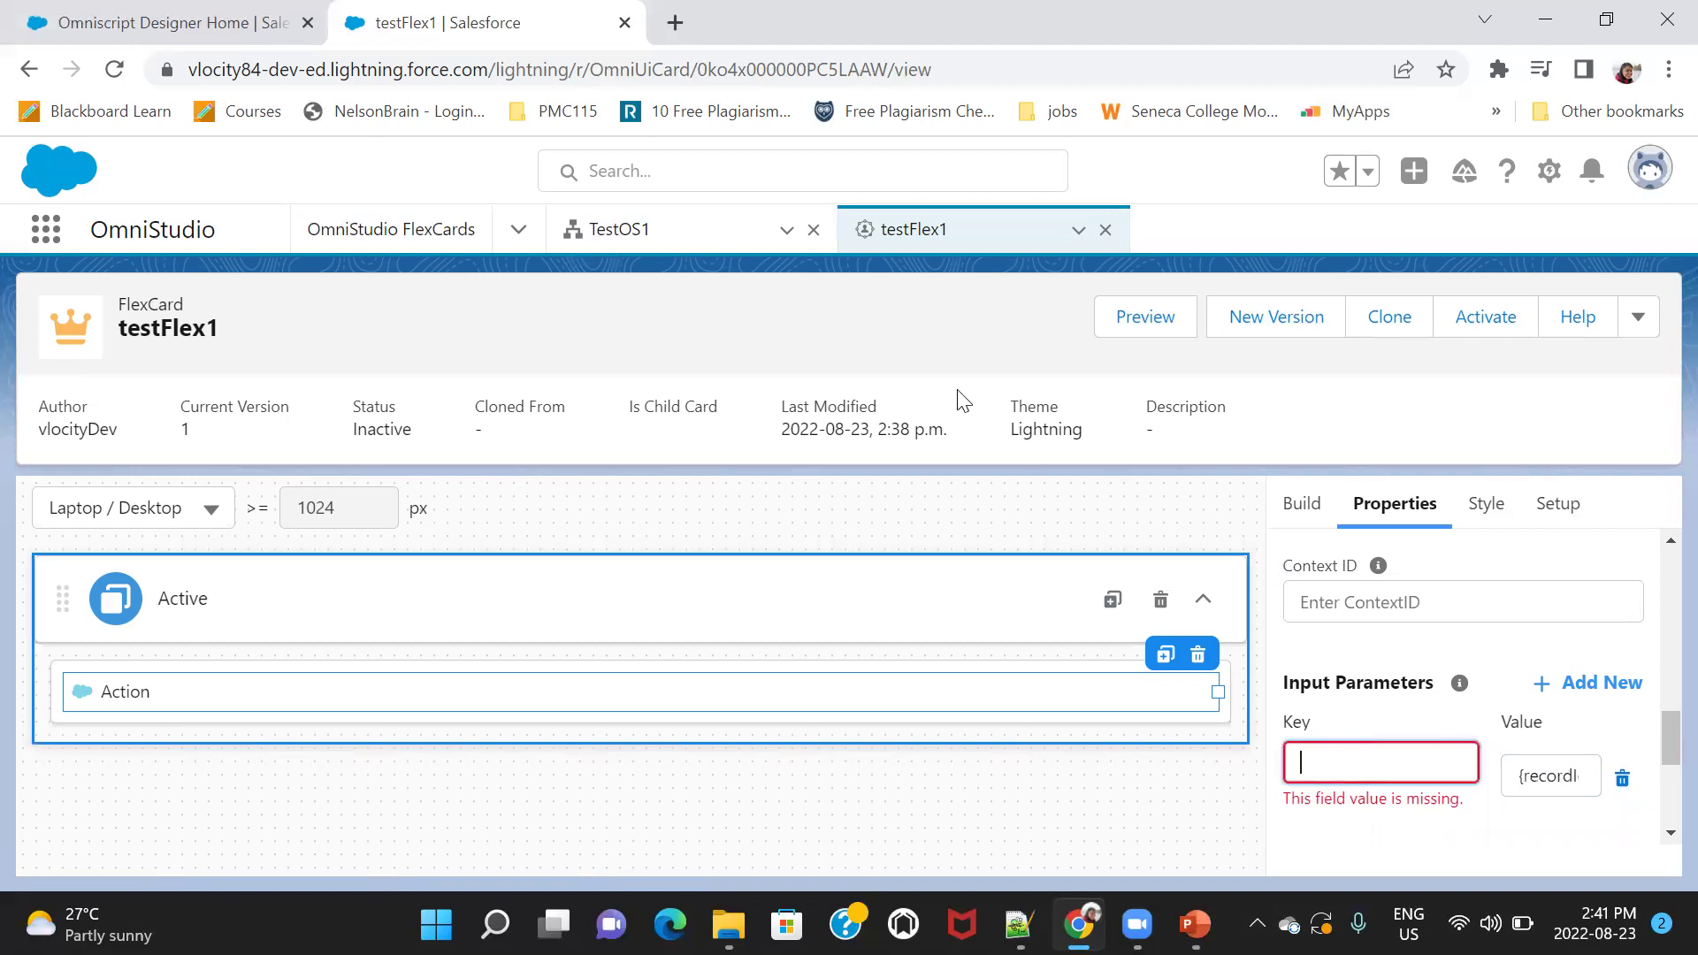
left_click(675, 232)
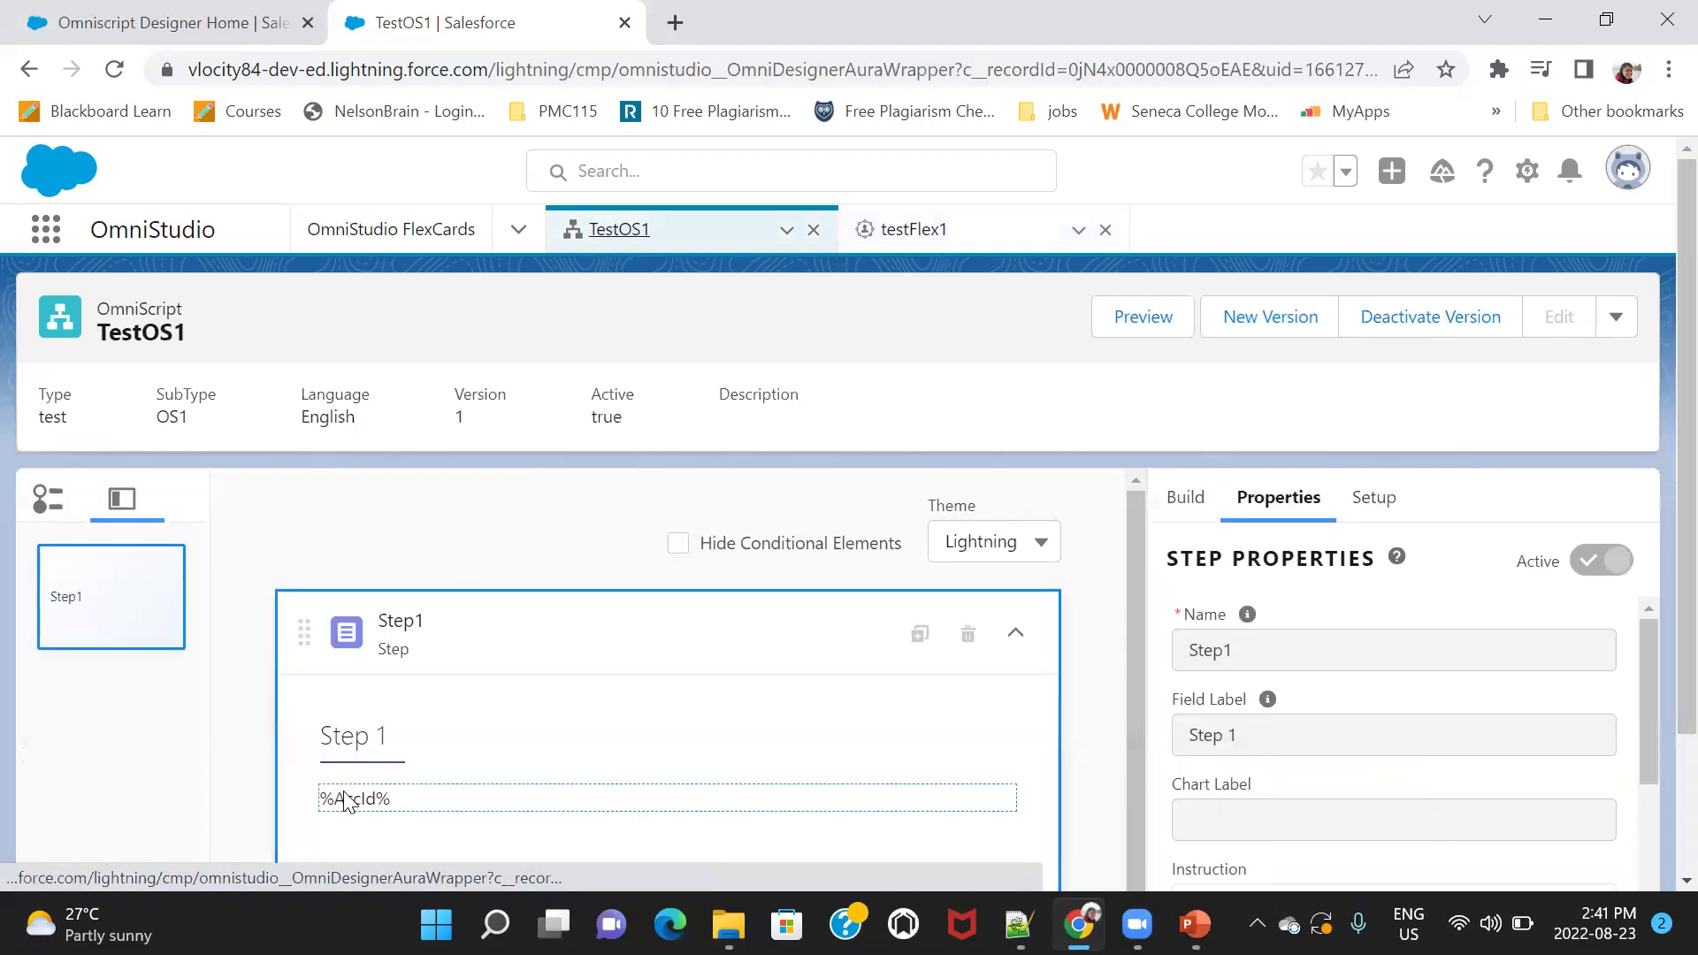
left_click(916, 232)
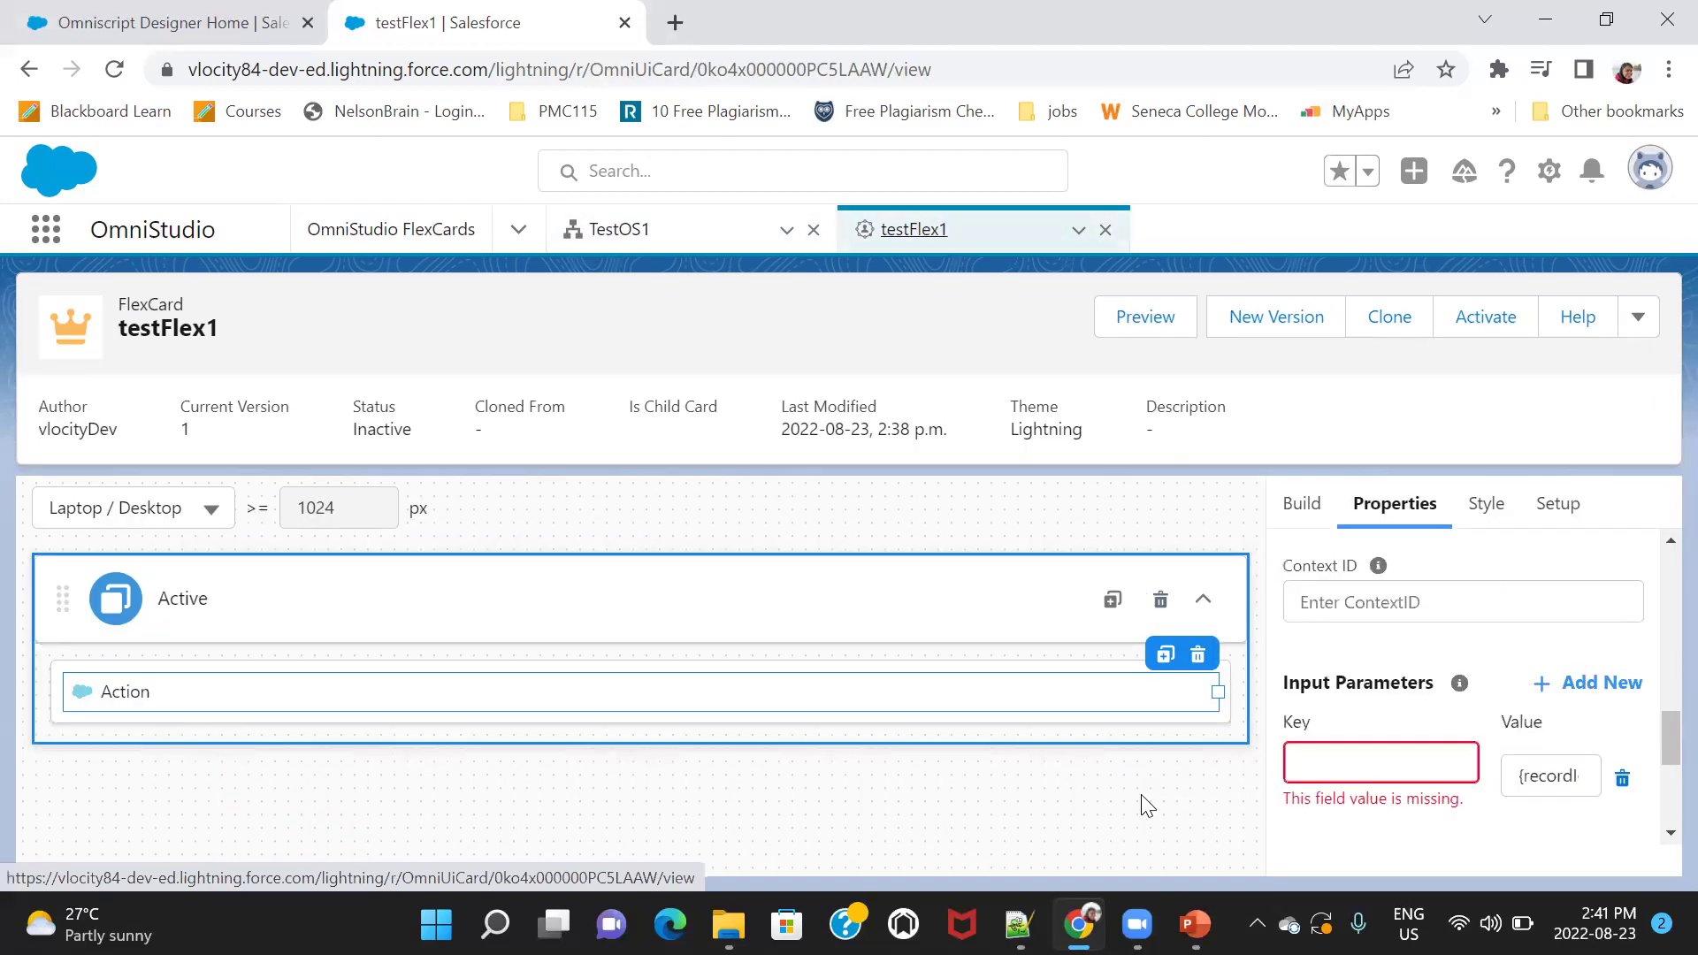
left_click(1019, 924)
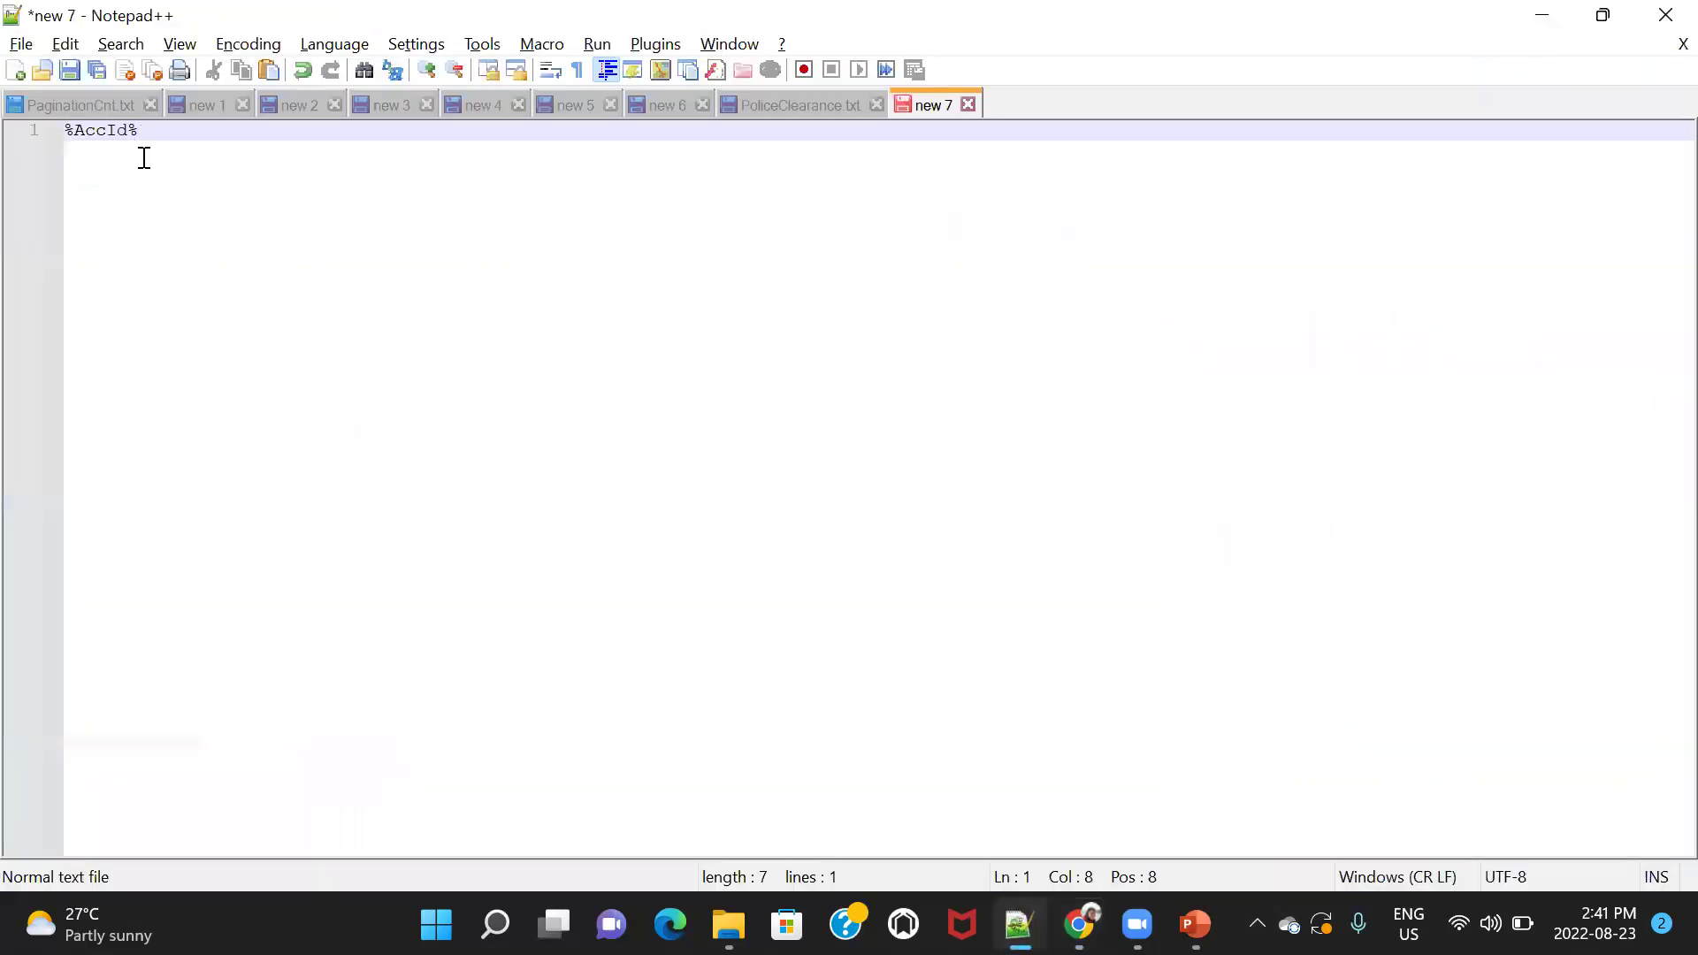
double_click(108, 130)
key("ctrl+c")
key("alt+Tab")
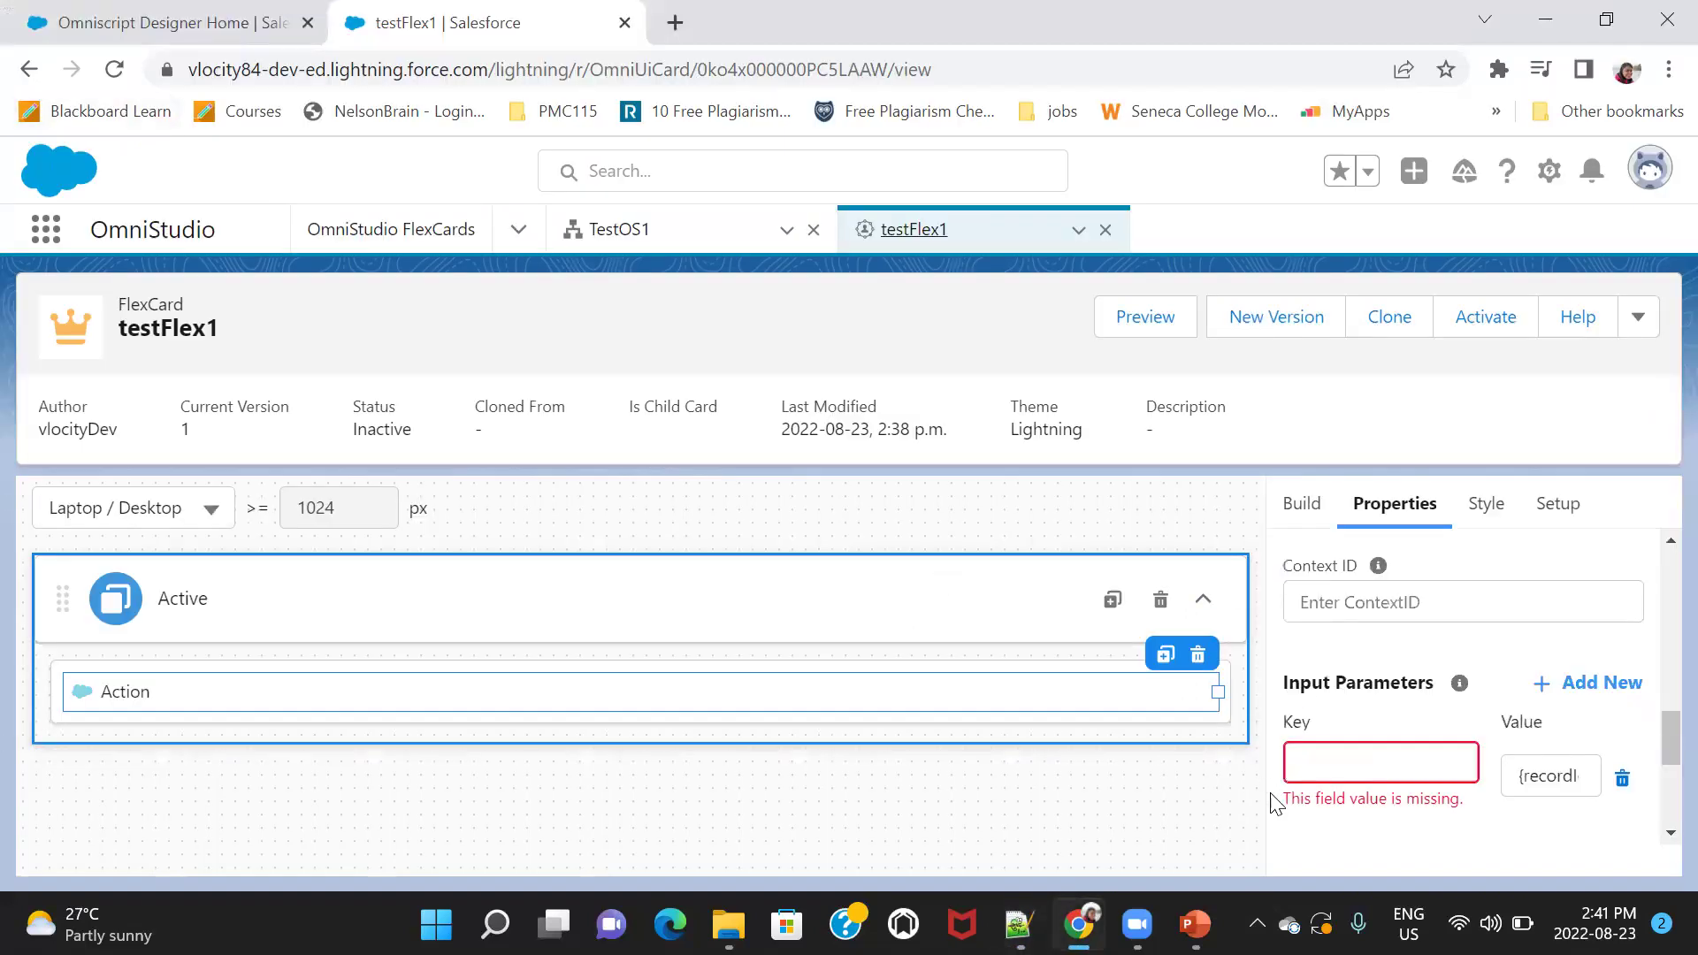
left_click(1311, 762)
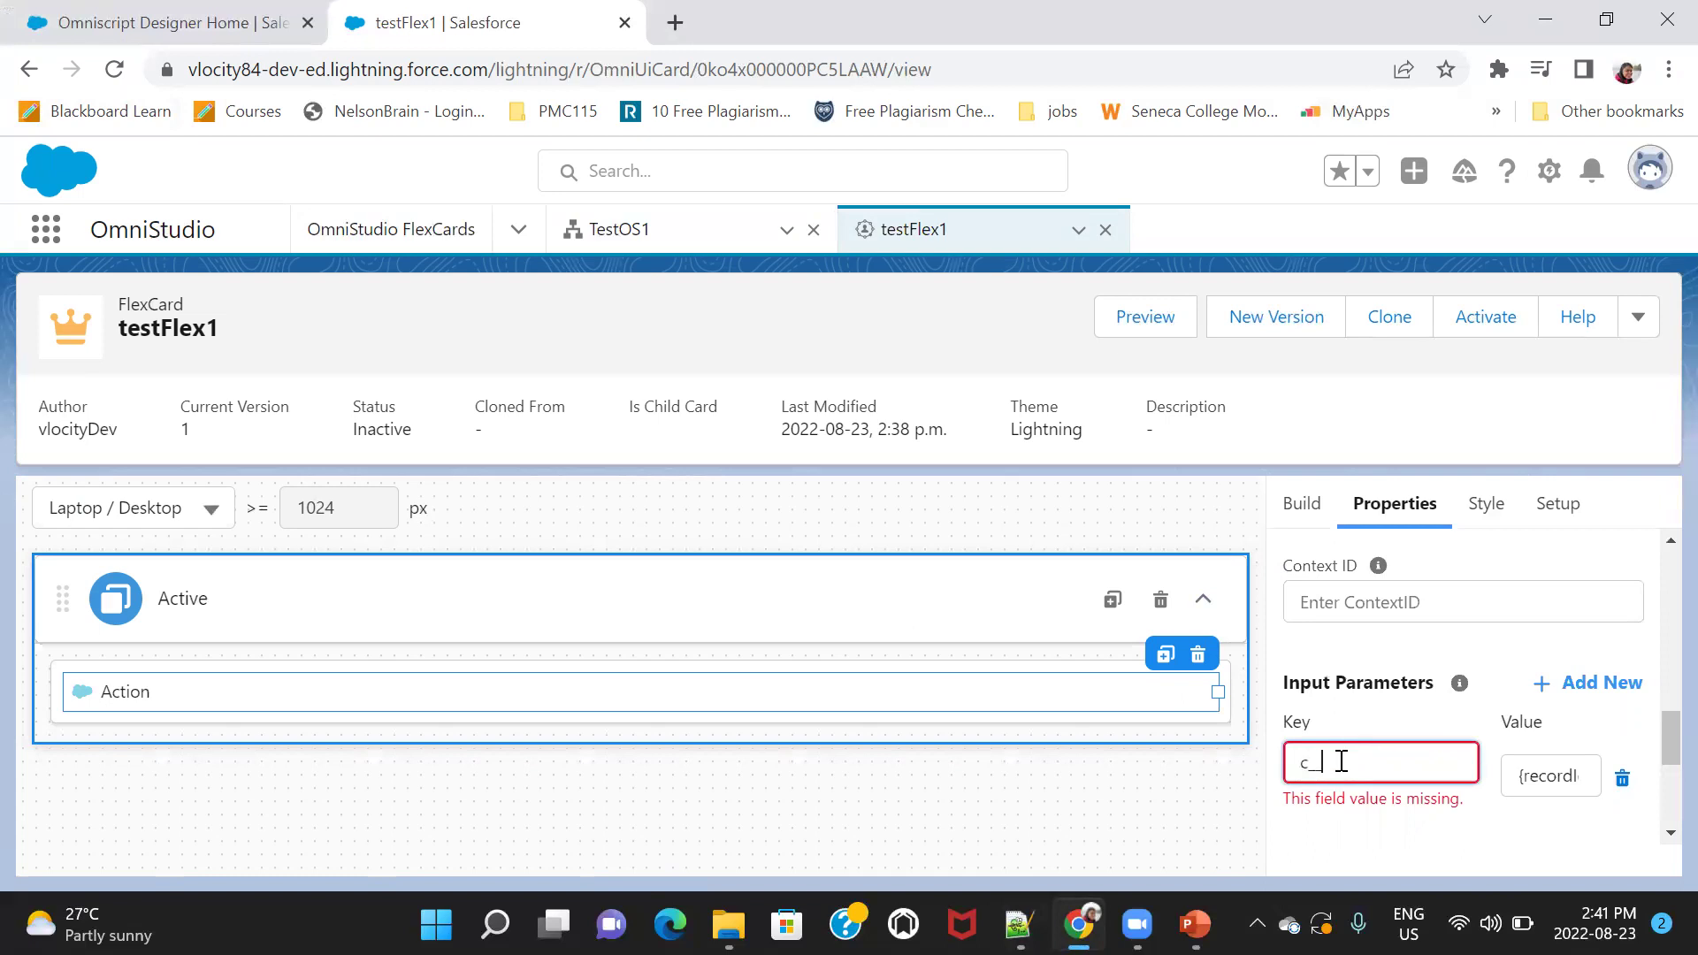
type("c__")
key("ctrl+v")
left_click(1437, 842)
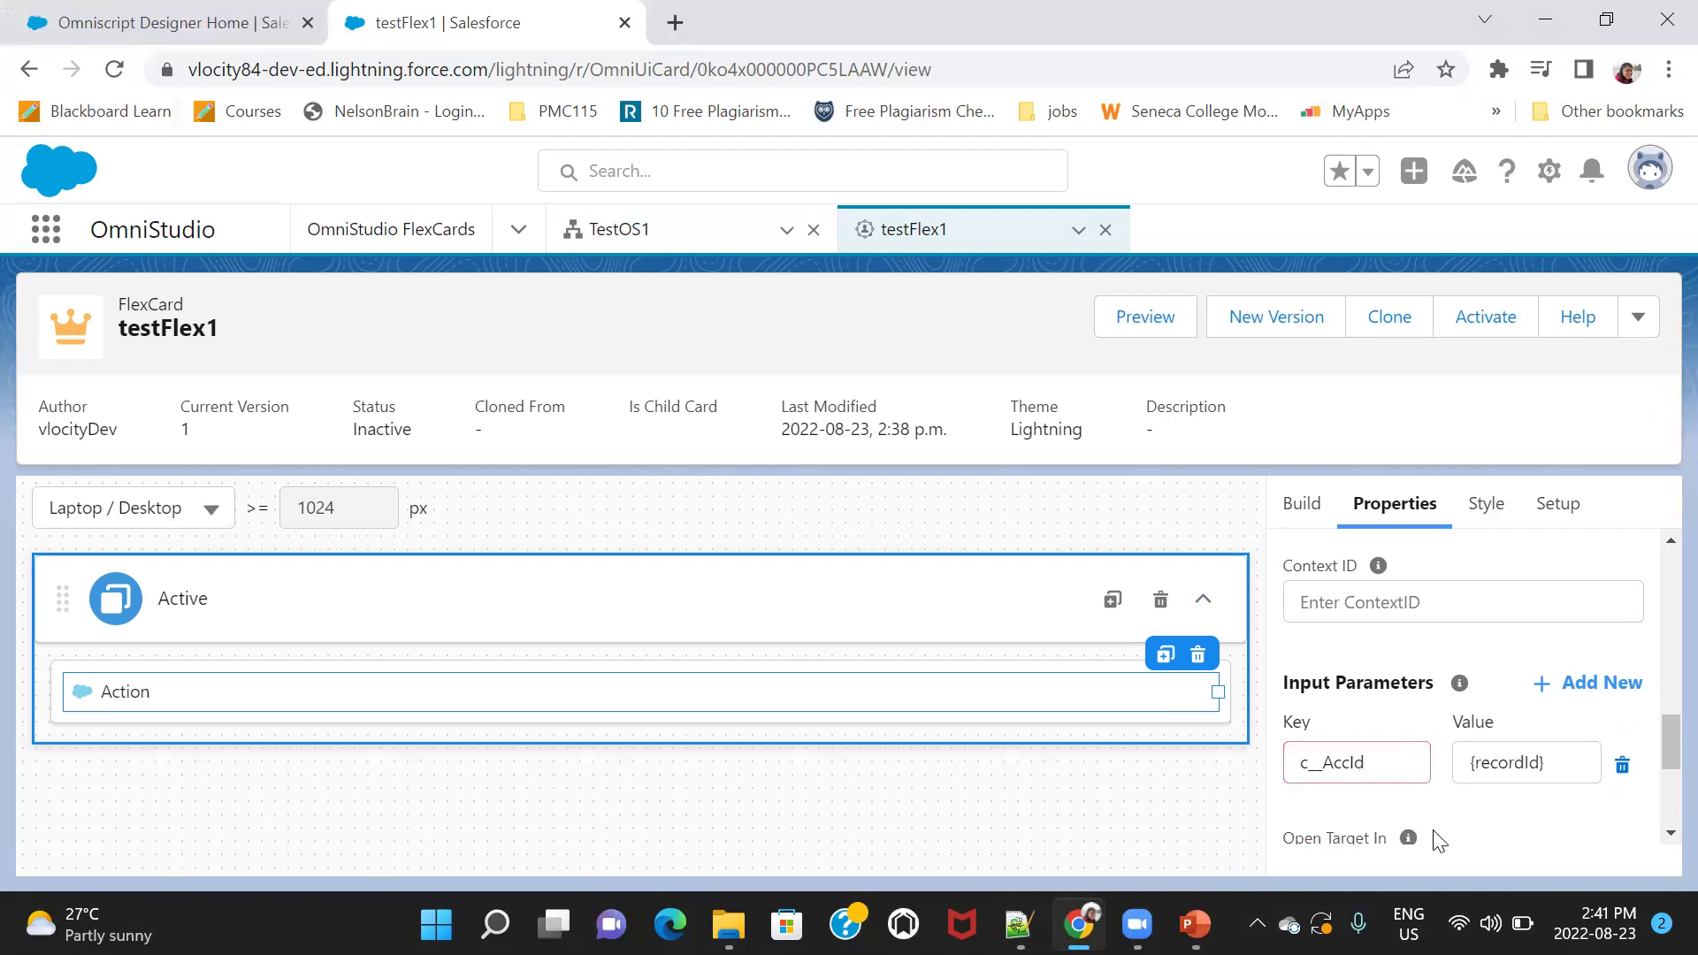
Activate testFlex1, close the activation progress, and switch to the Omniscript Designer Home tab.
left_click(1477, 325)
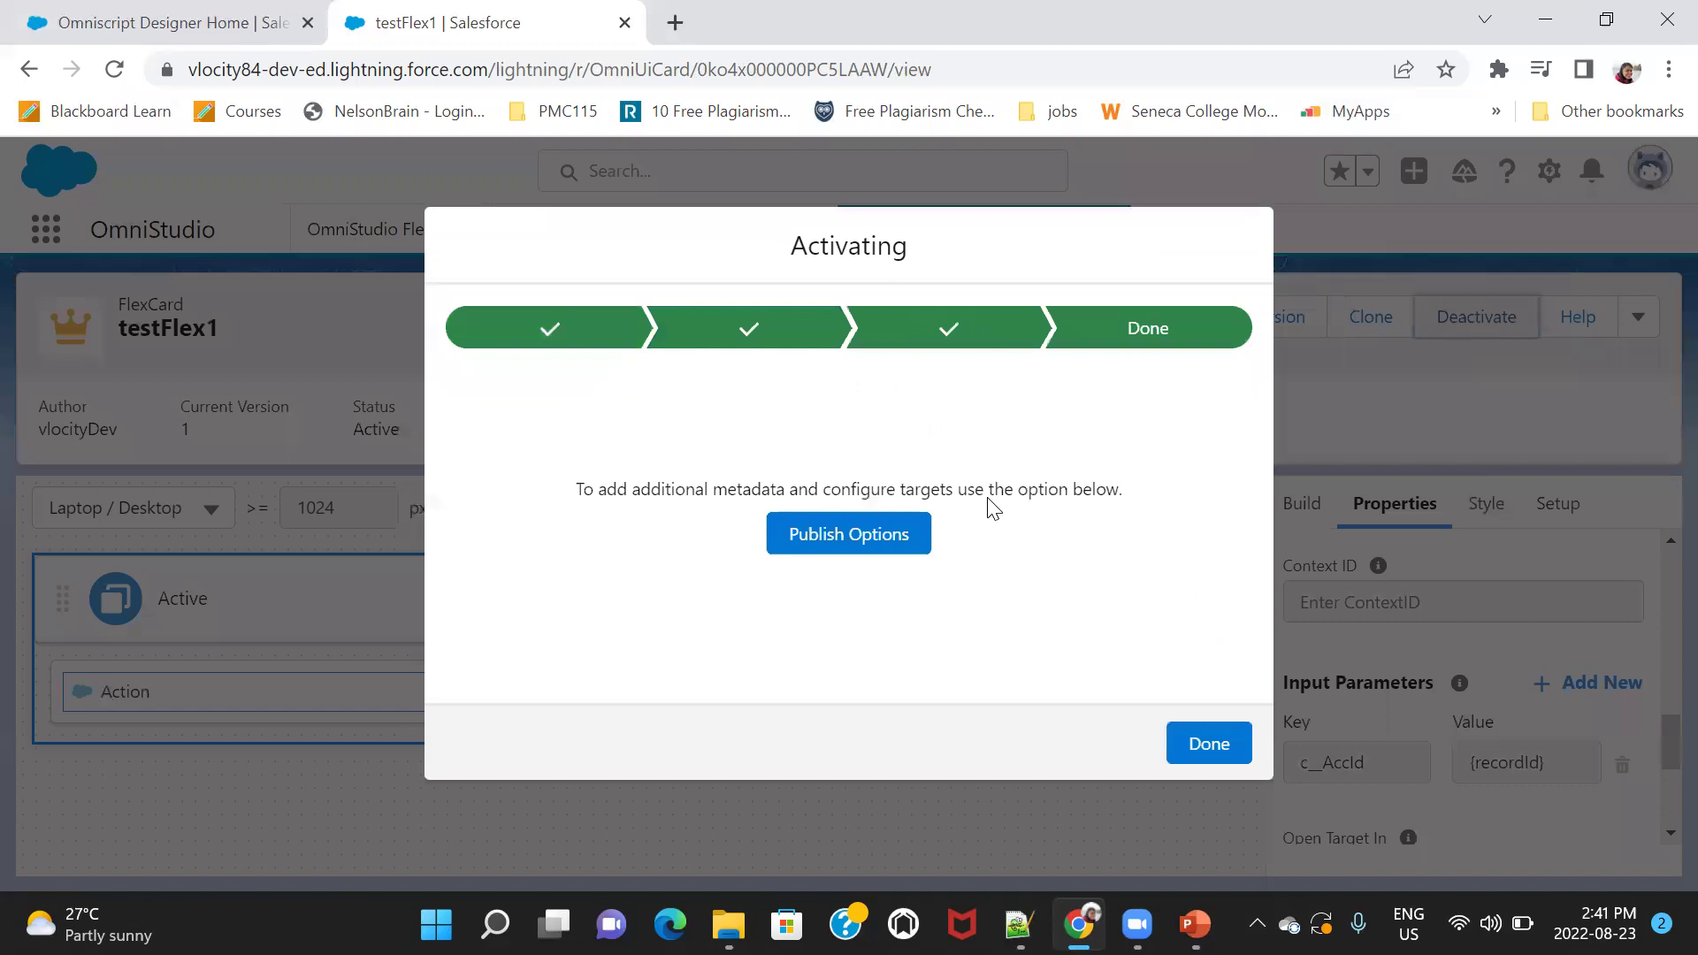
left_click(1206, 743)
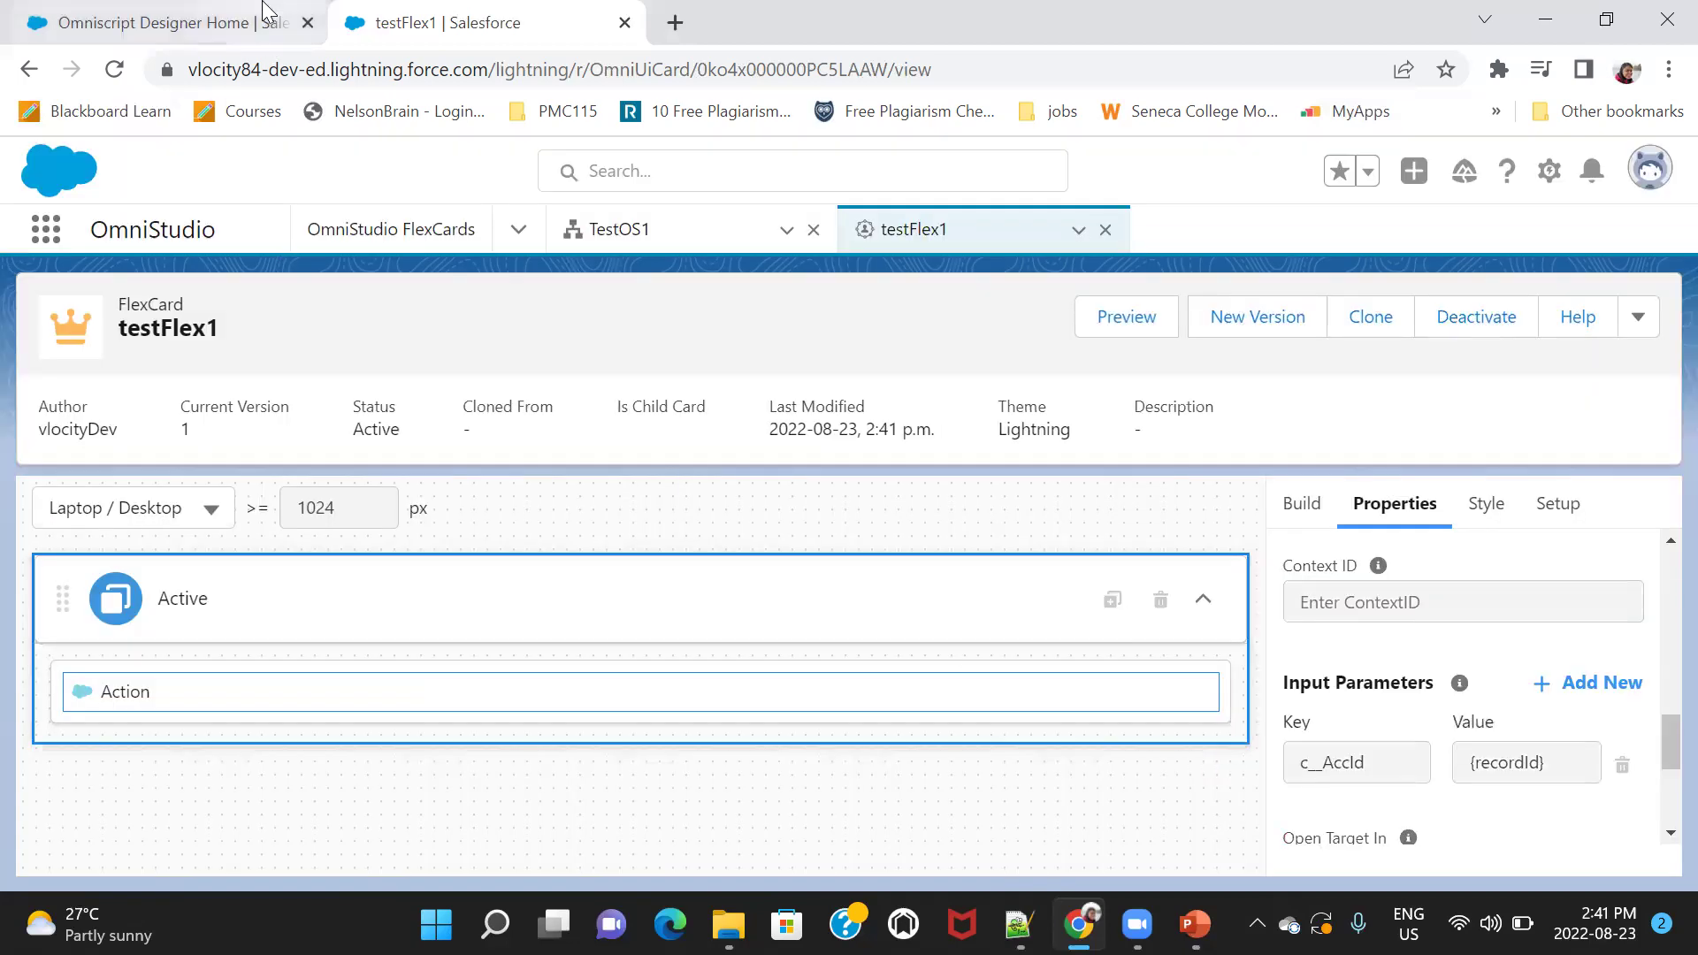
left_click(237, 16)
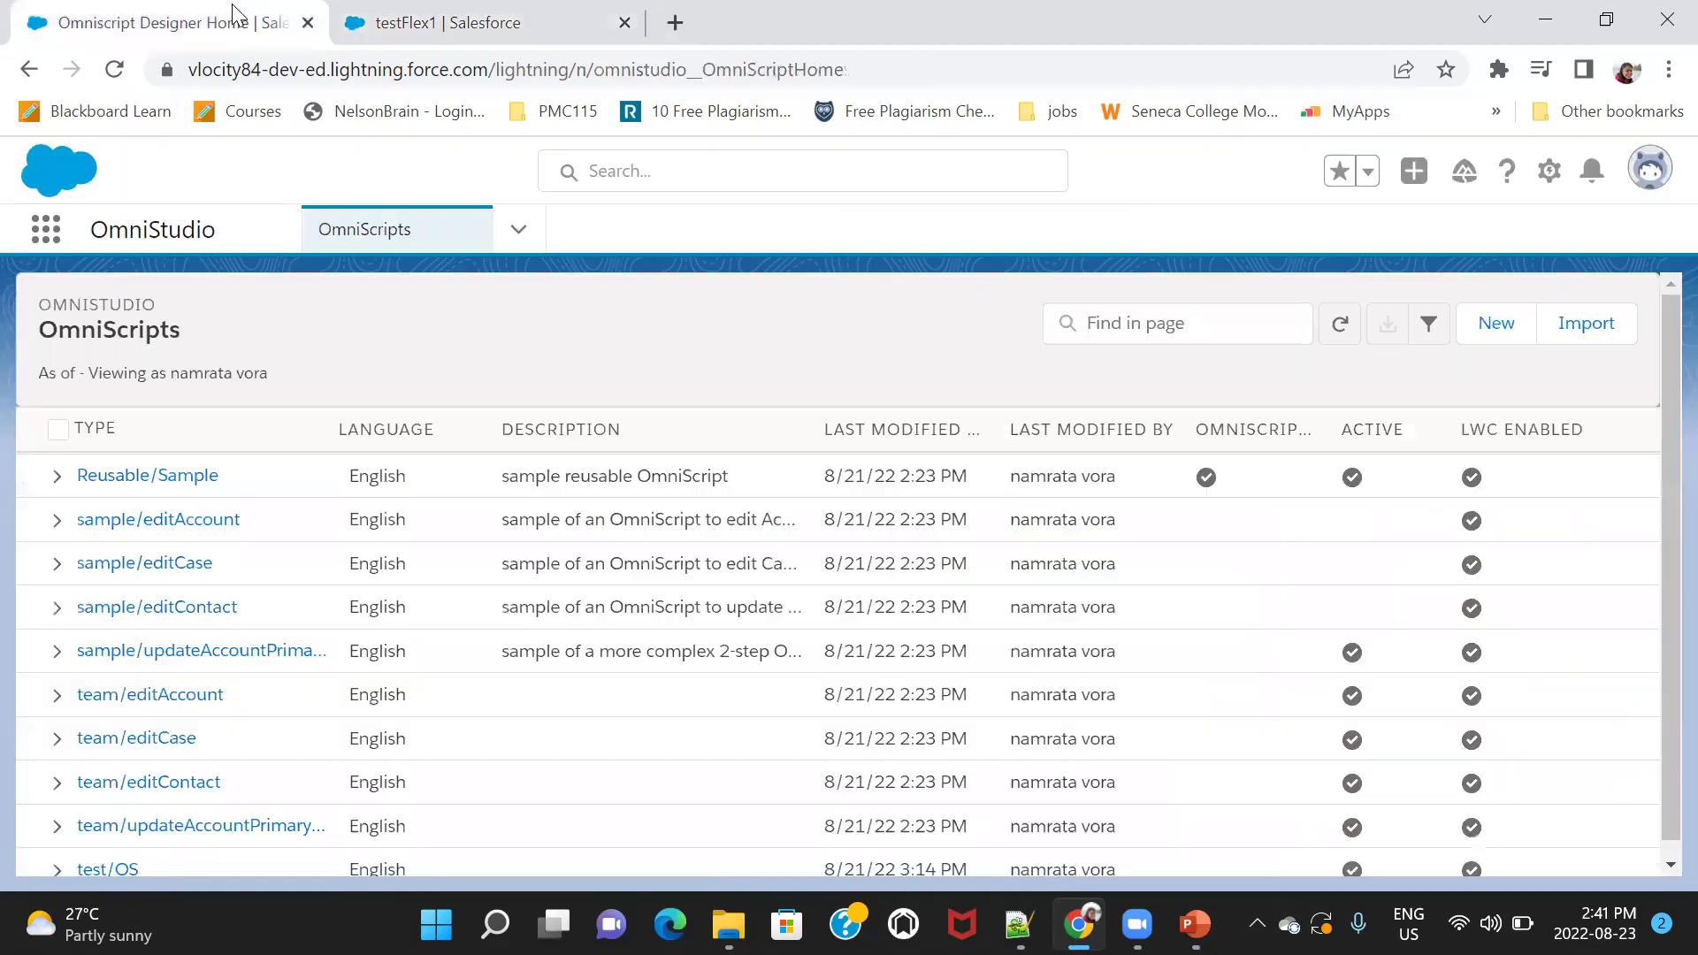
Open the Acme account record and start editing its page in Lightning App Builder.
left_click(59, 239)
type("ac")
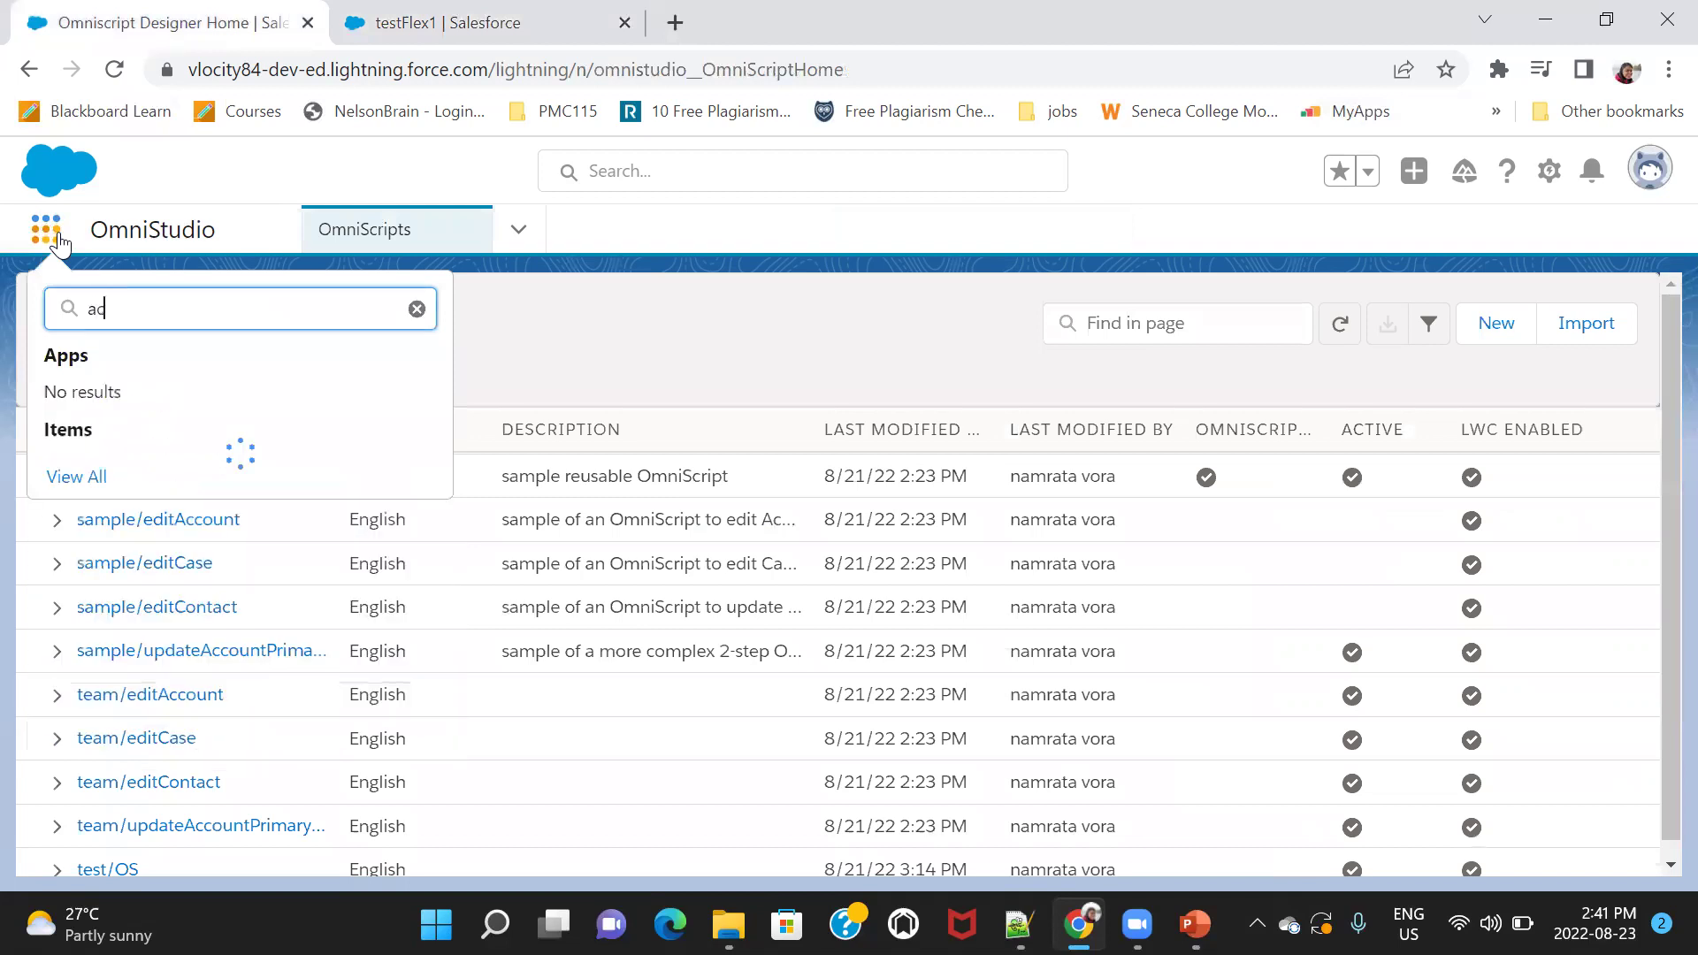
type("coun")
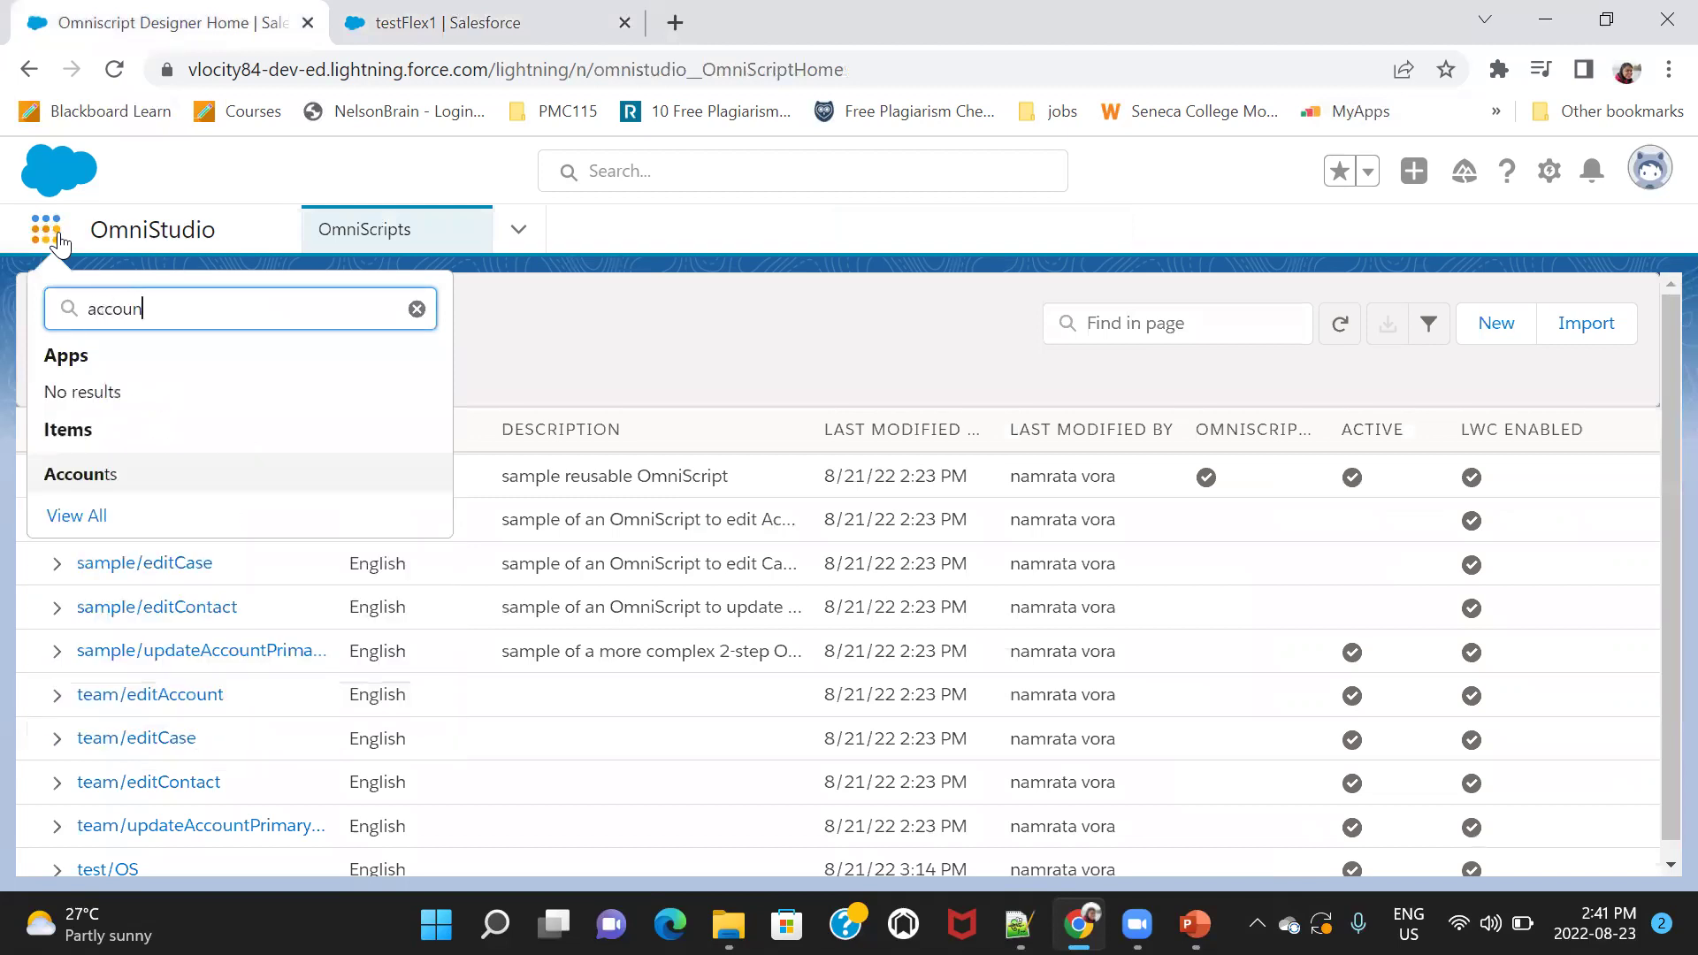
left_click(104, 473)
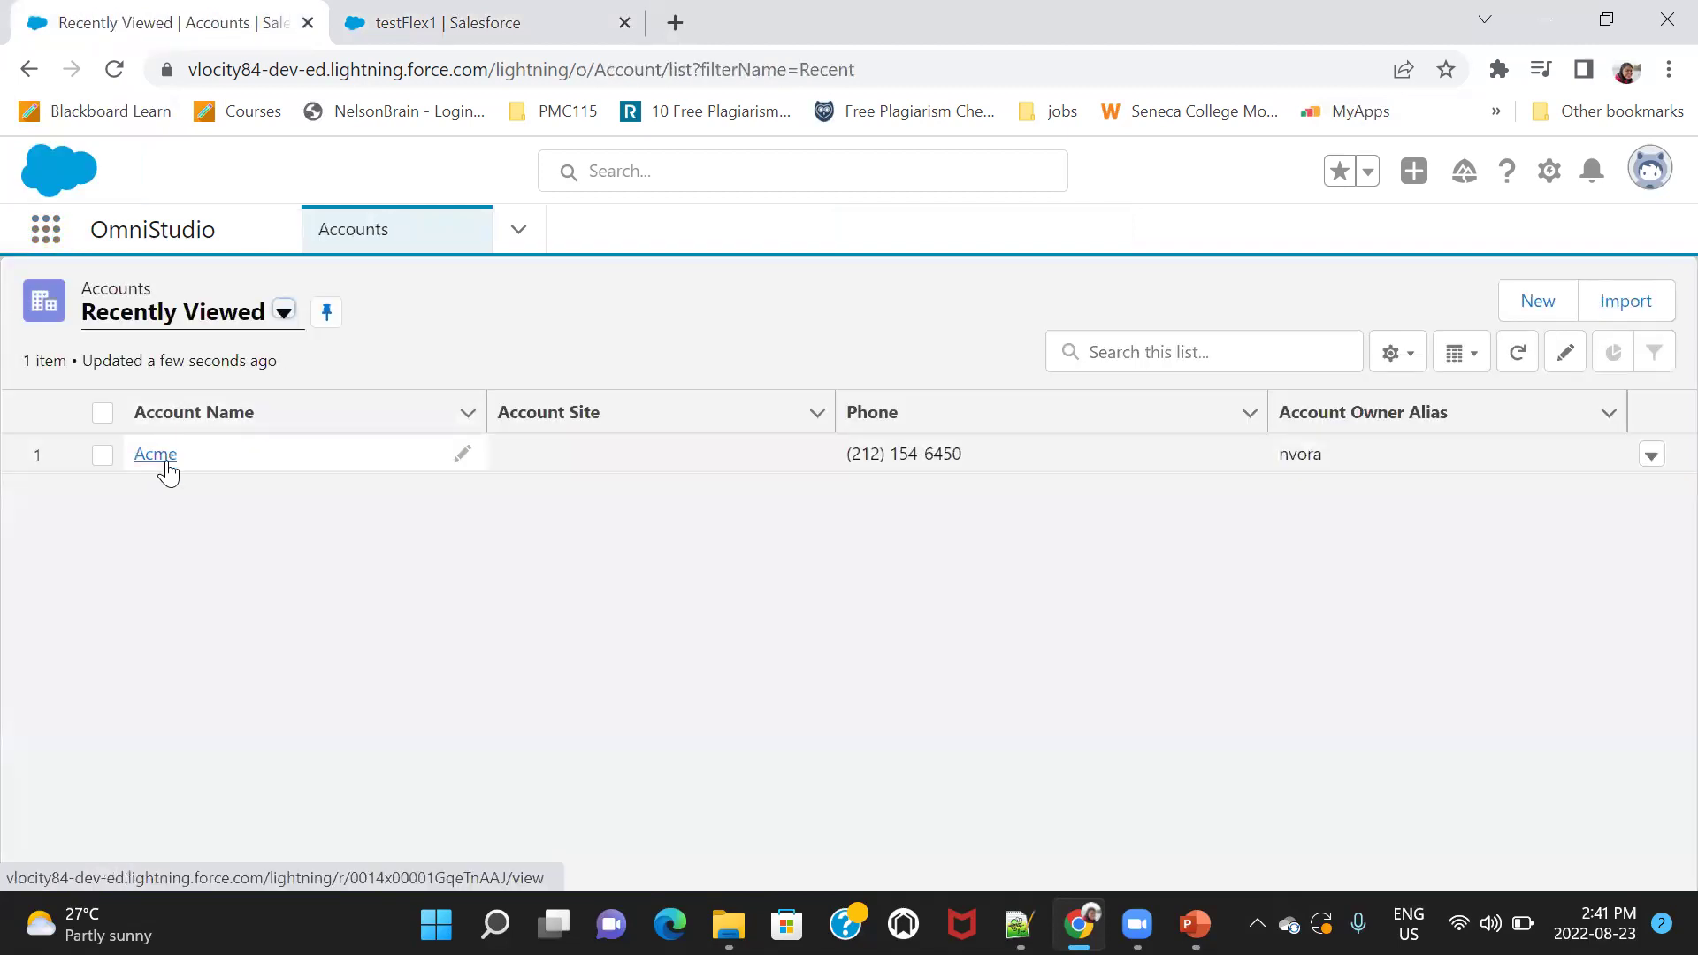
left_click(165, 462)
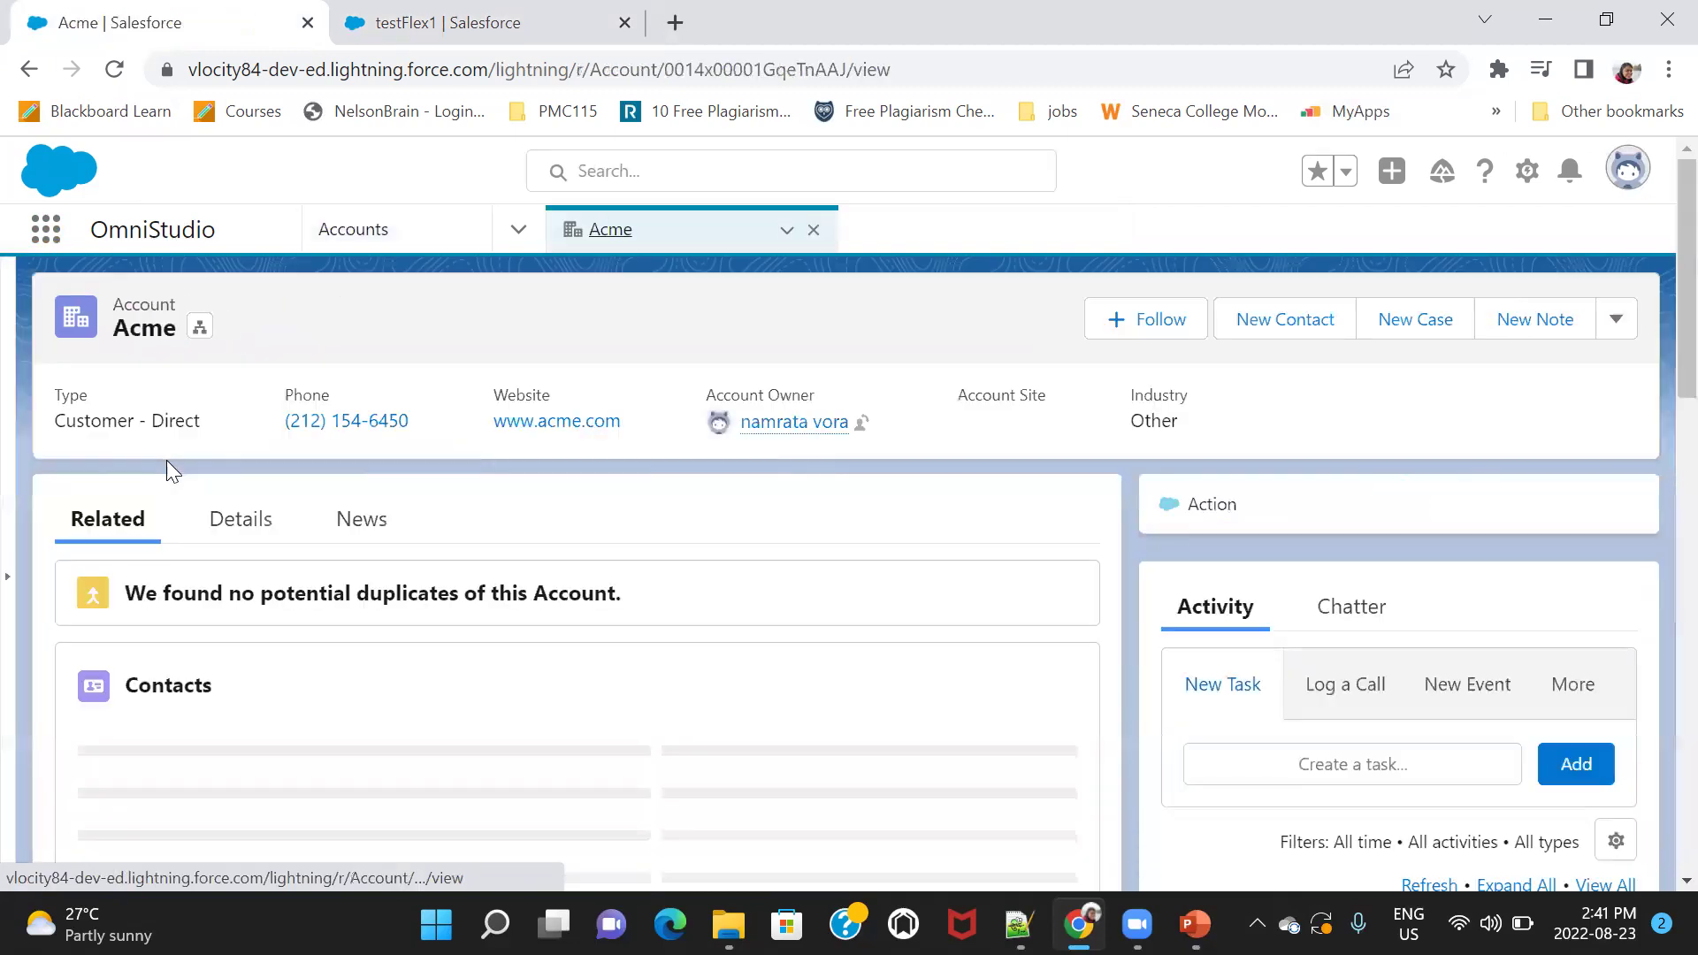
left_click(1530, 174)
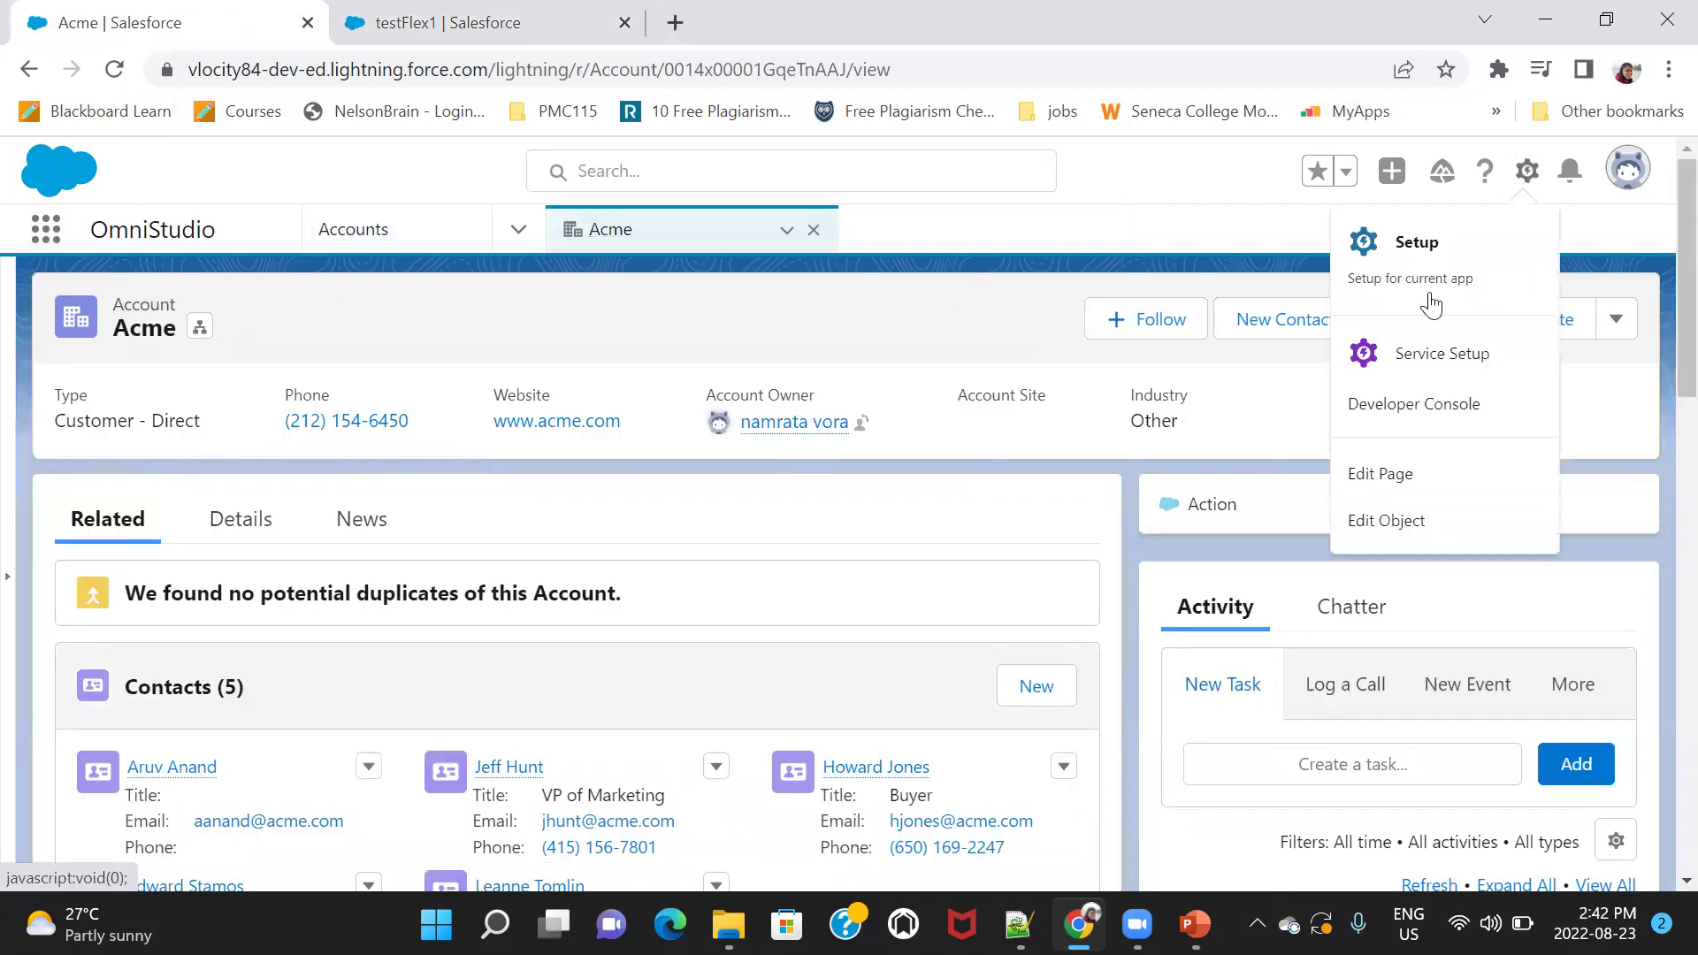
left_click(1416, 475)
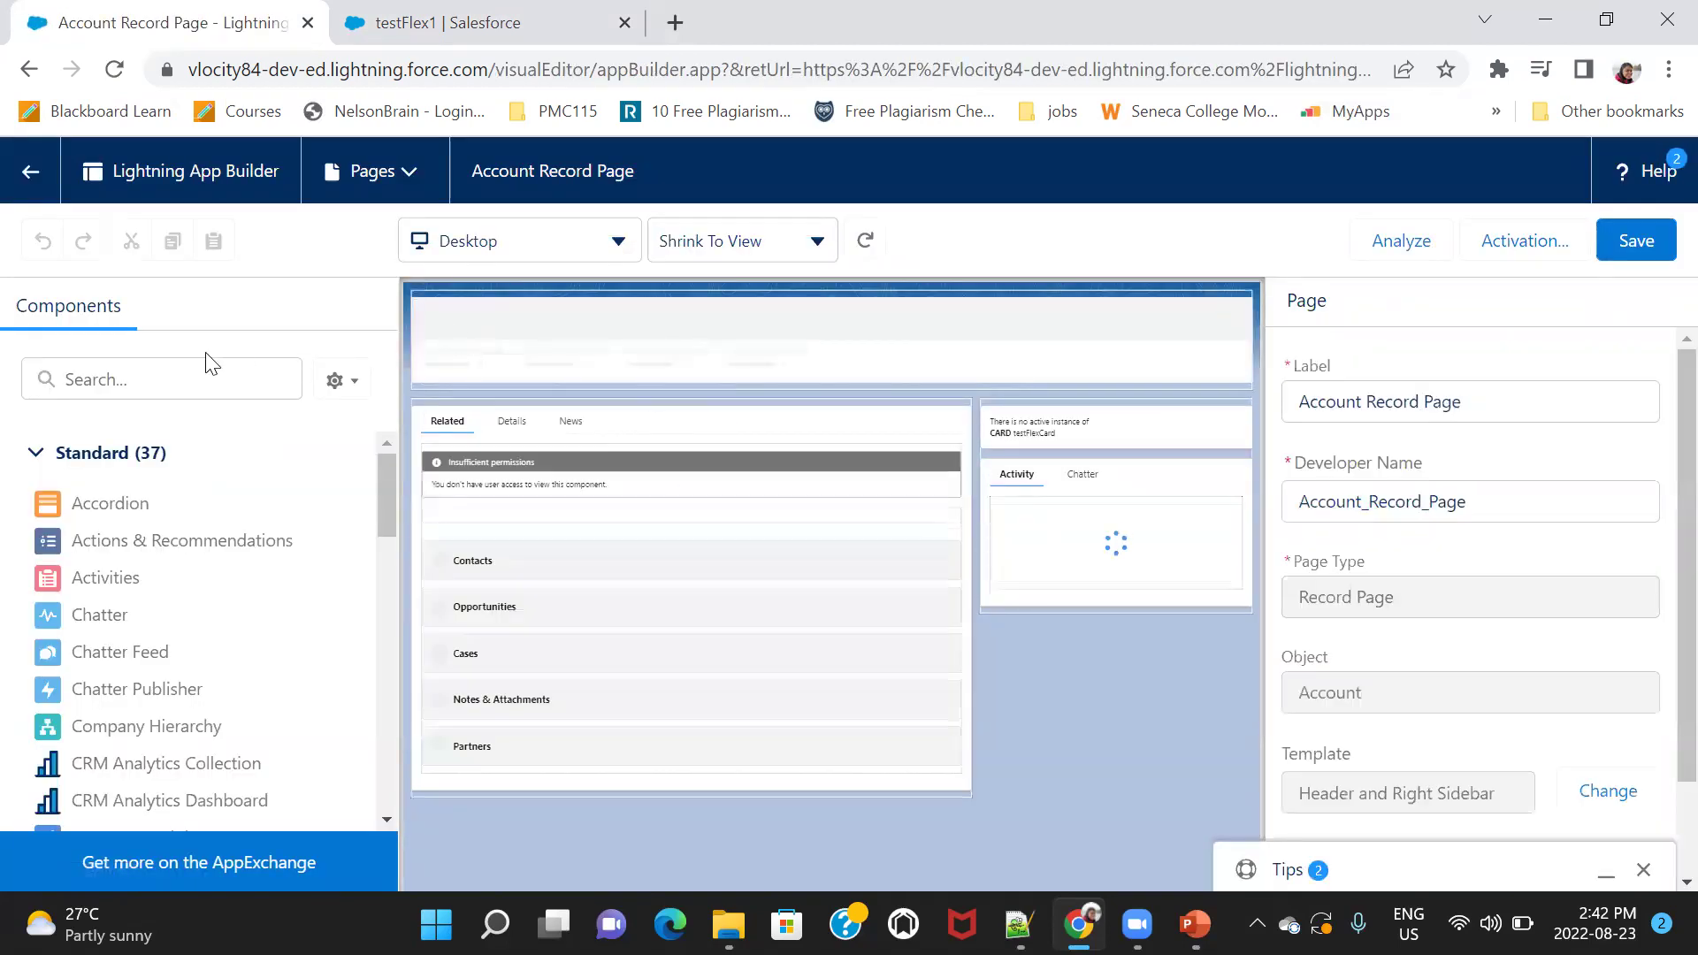
Swap testFlexCard for testFlex1 at the top of the right sidebar, save, and go back.
left_click(171, 379)
type("test")
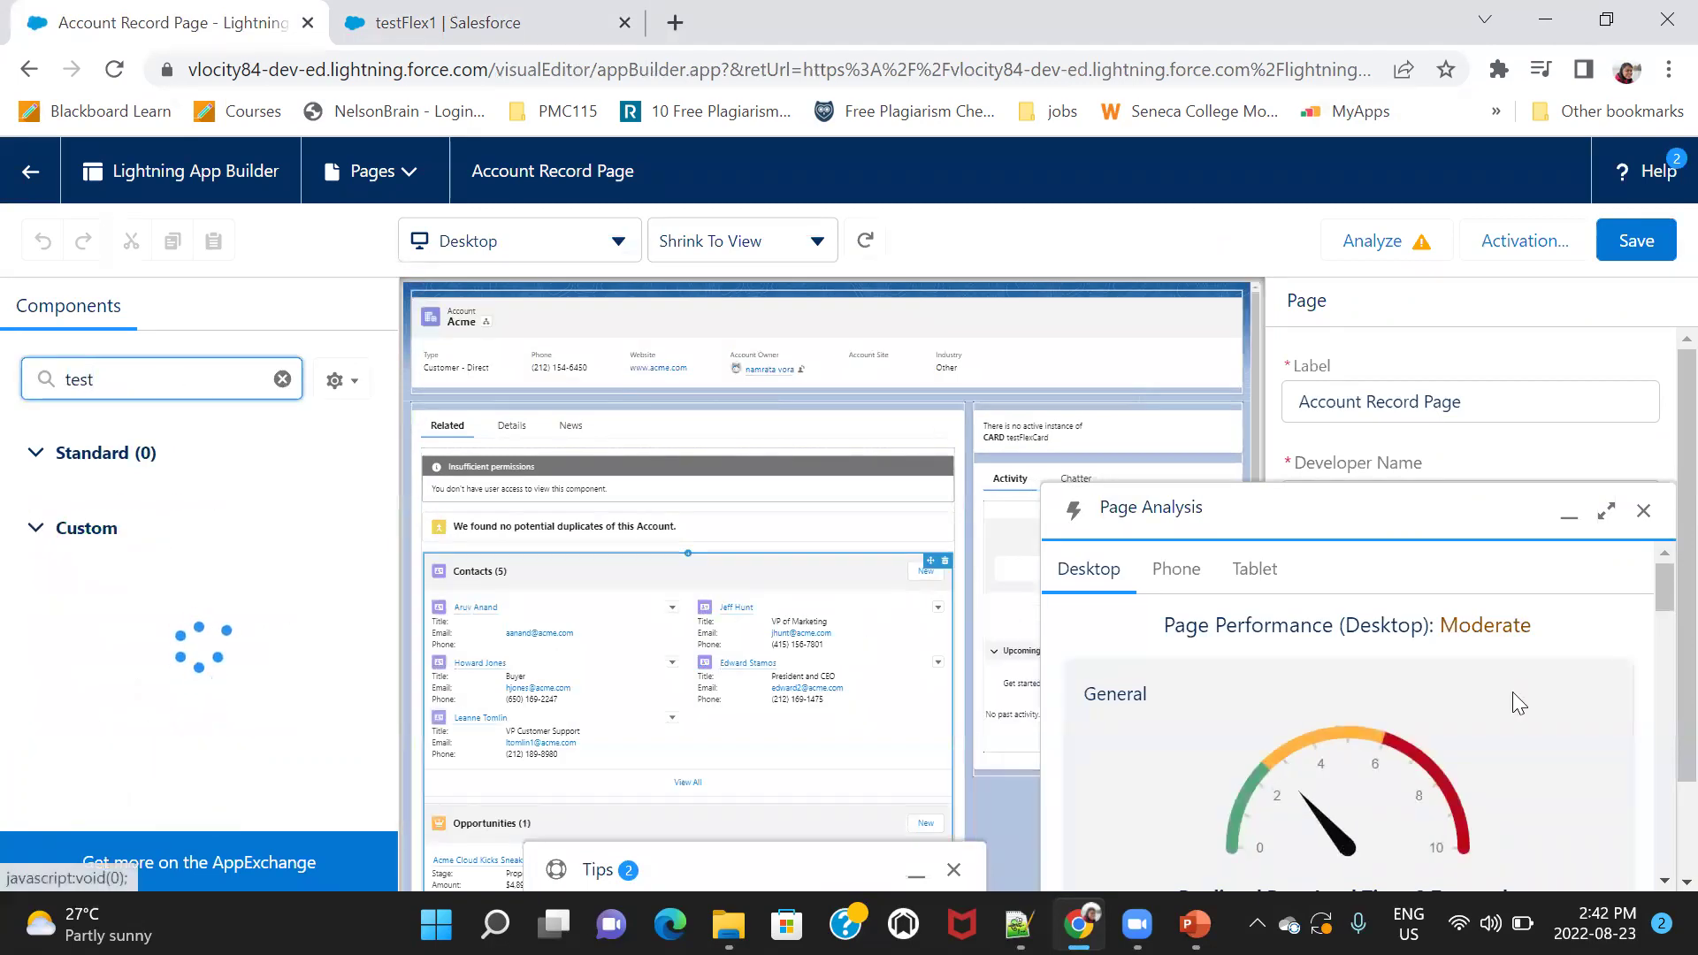
left_click(1645, 512)
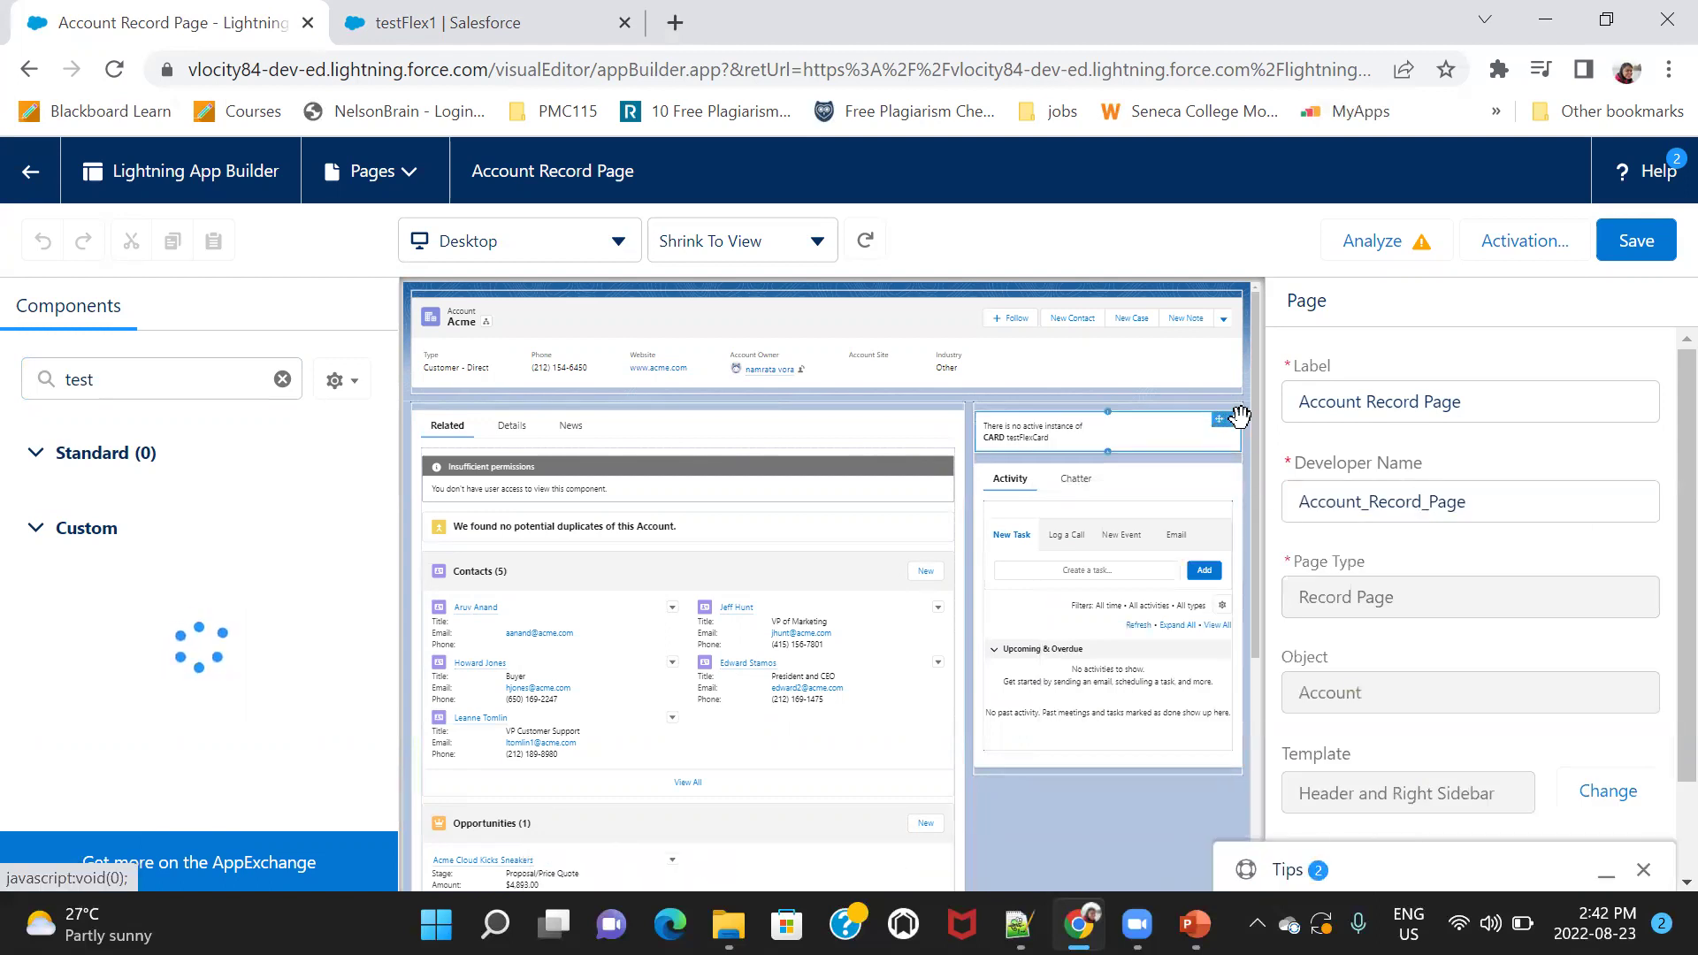
left_click(1234, 418)
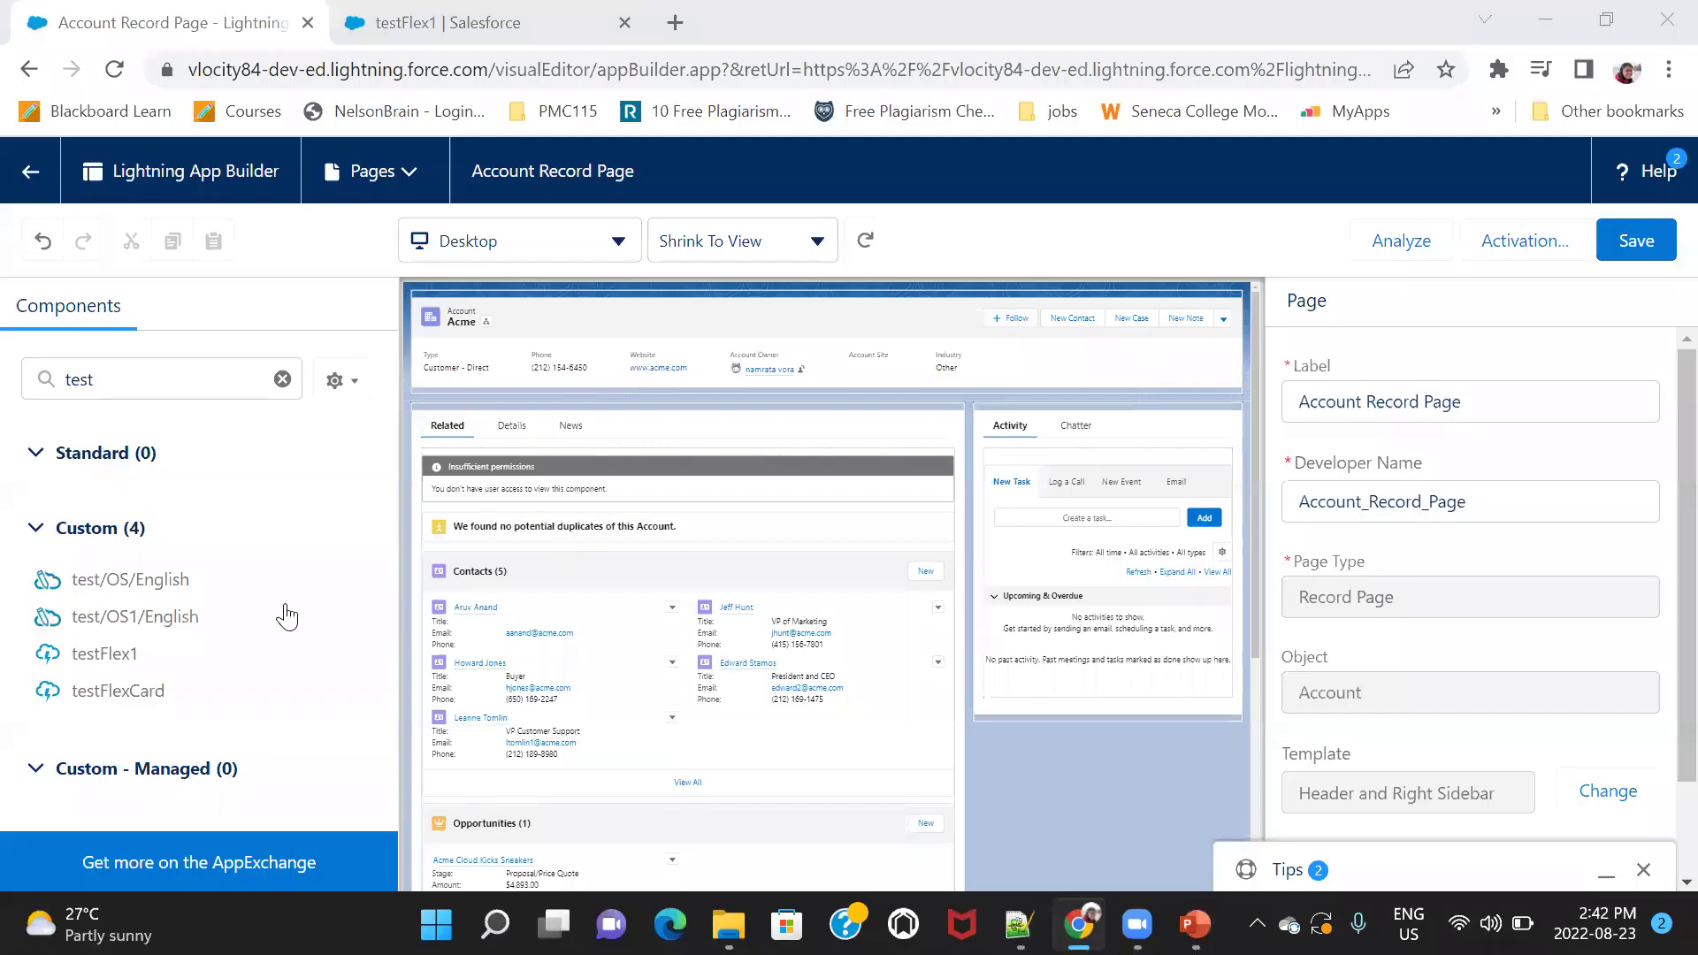
left_click(115, 665)
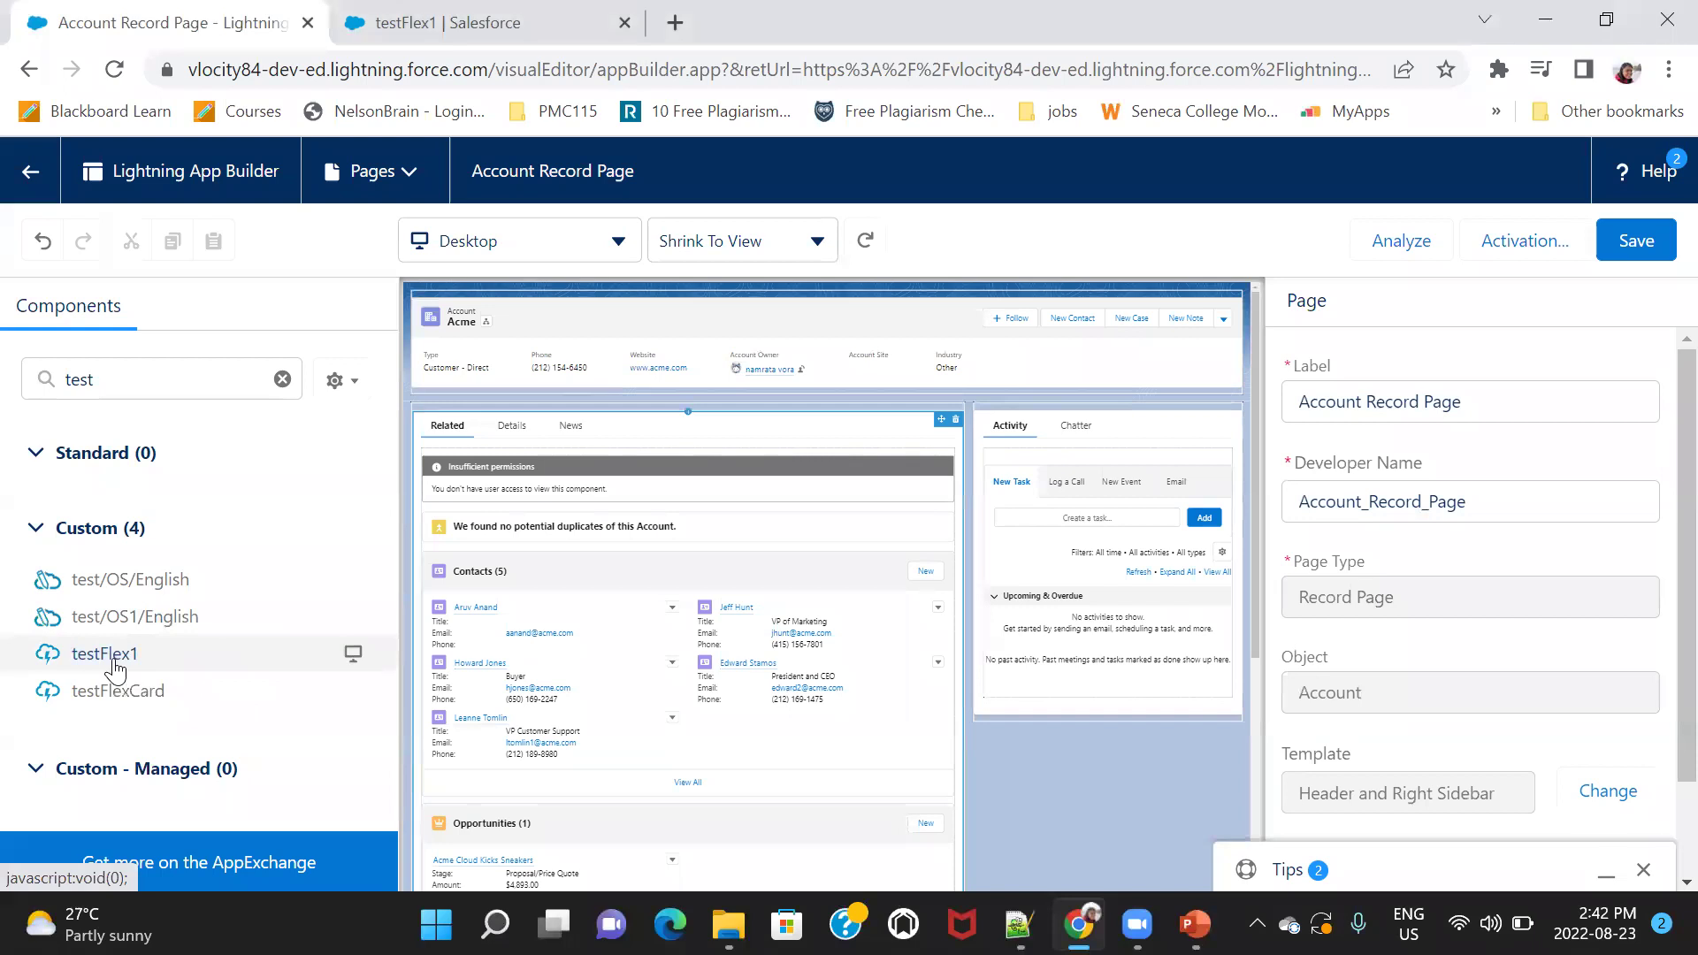
left_click_drag(115, 668, 1042, 420)
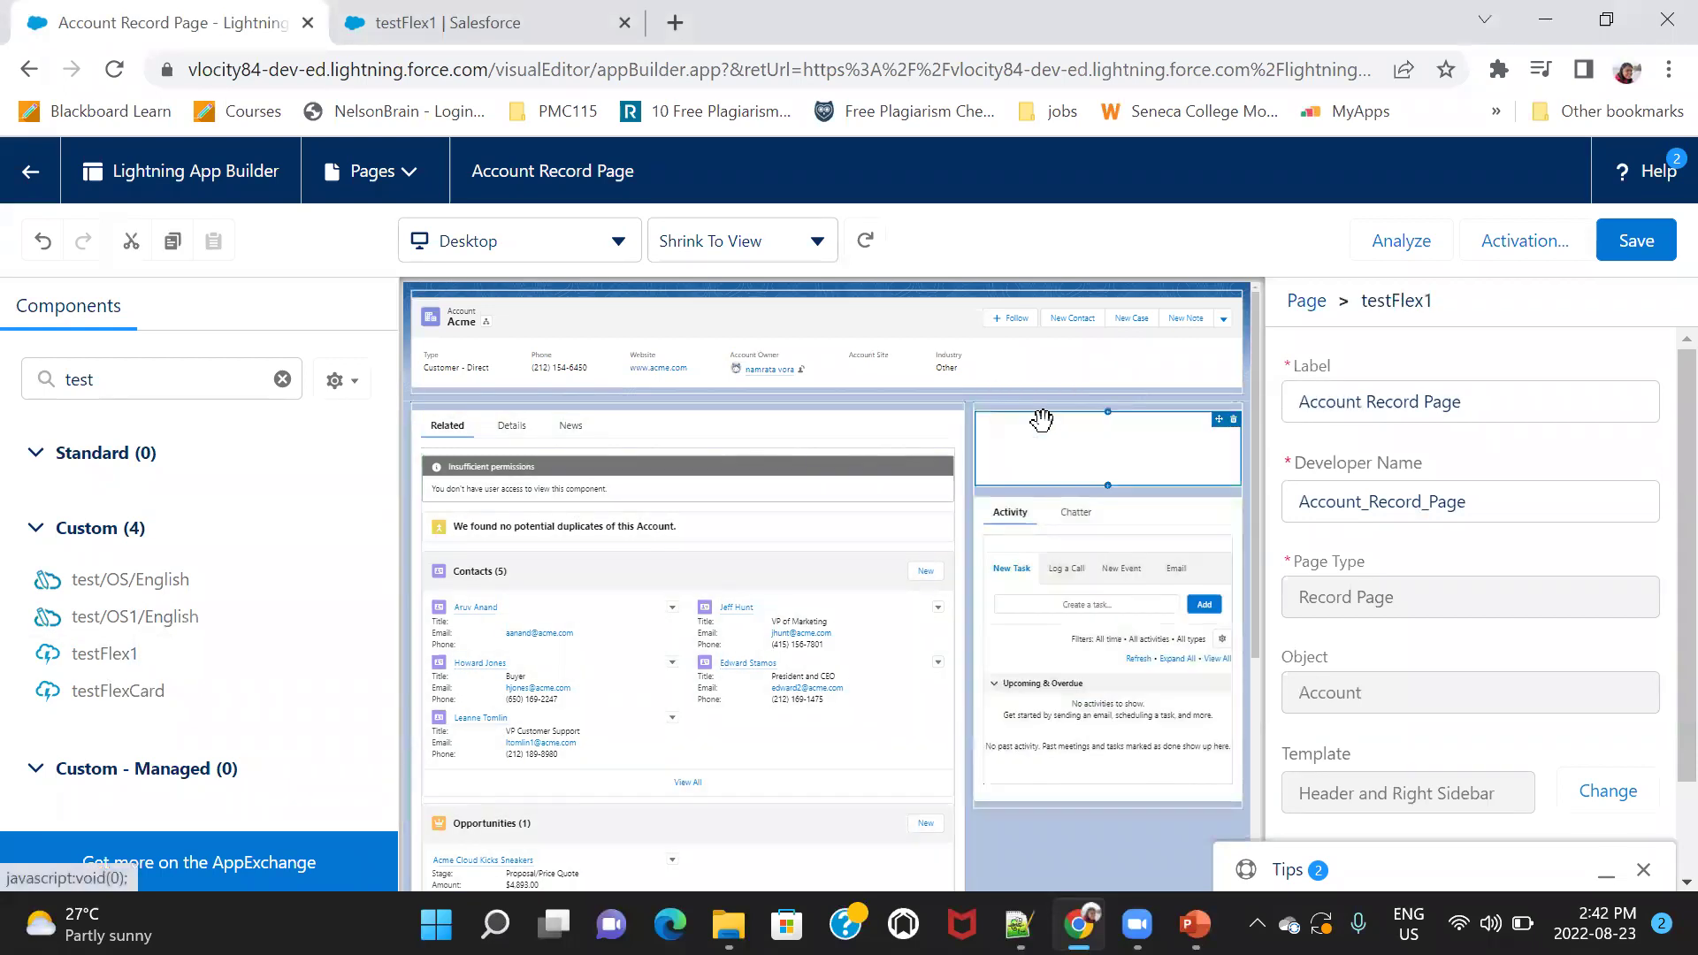
left_click(1641, 241)
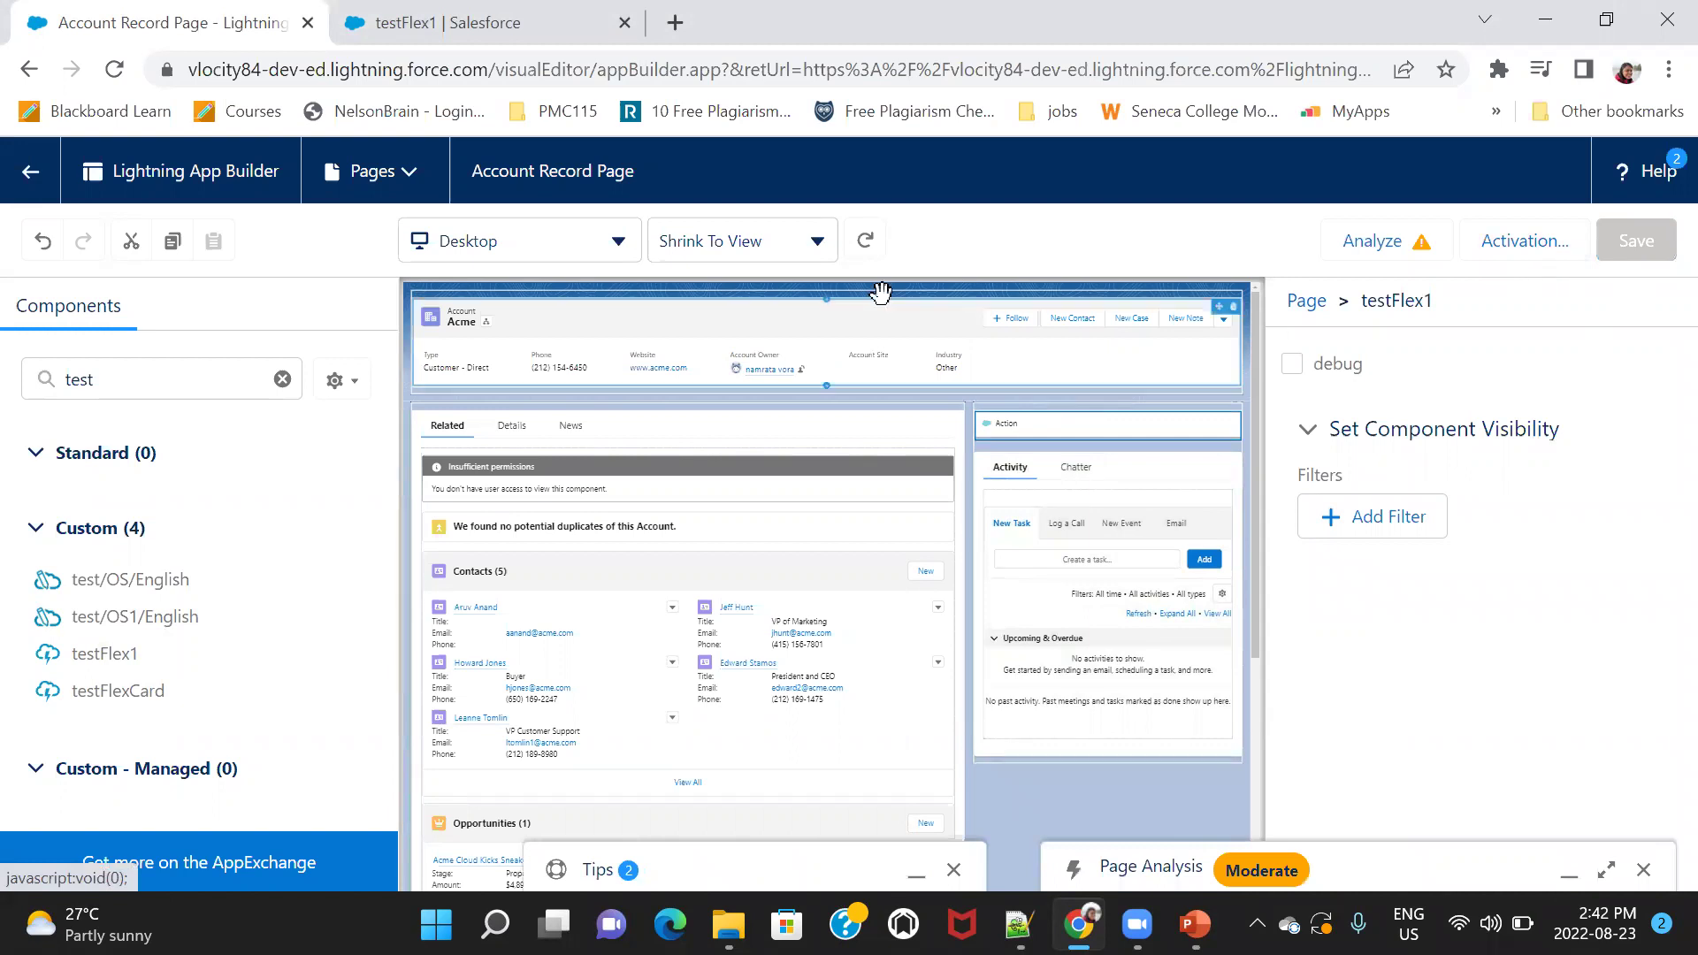
left_click(29, 71)
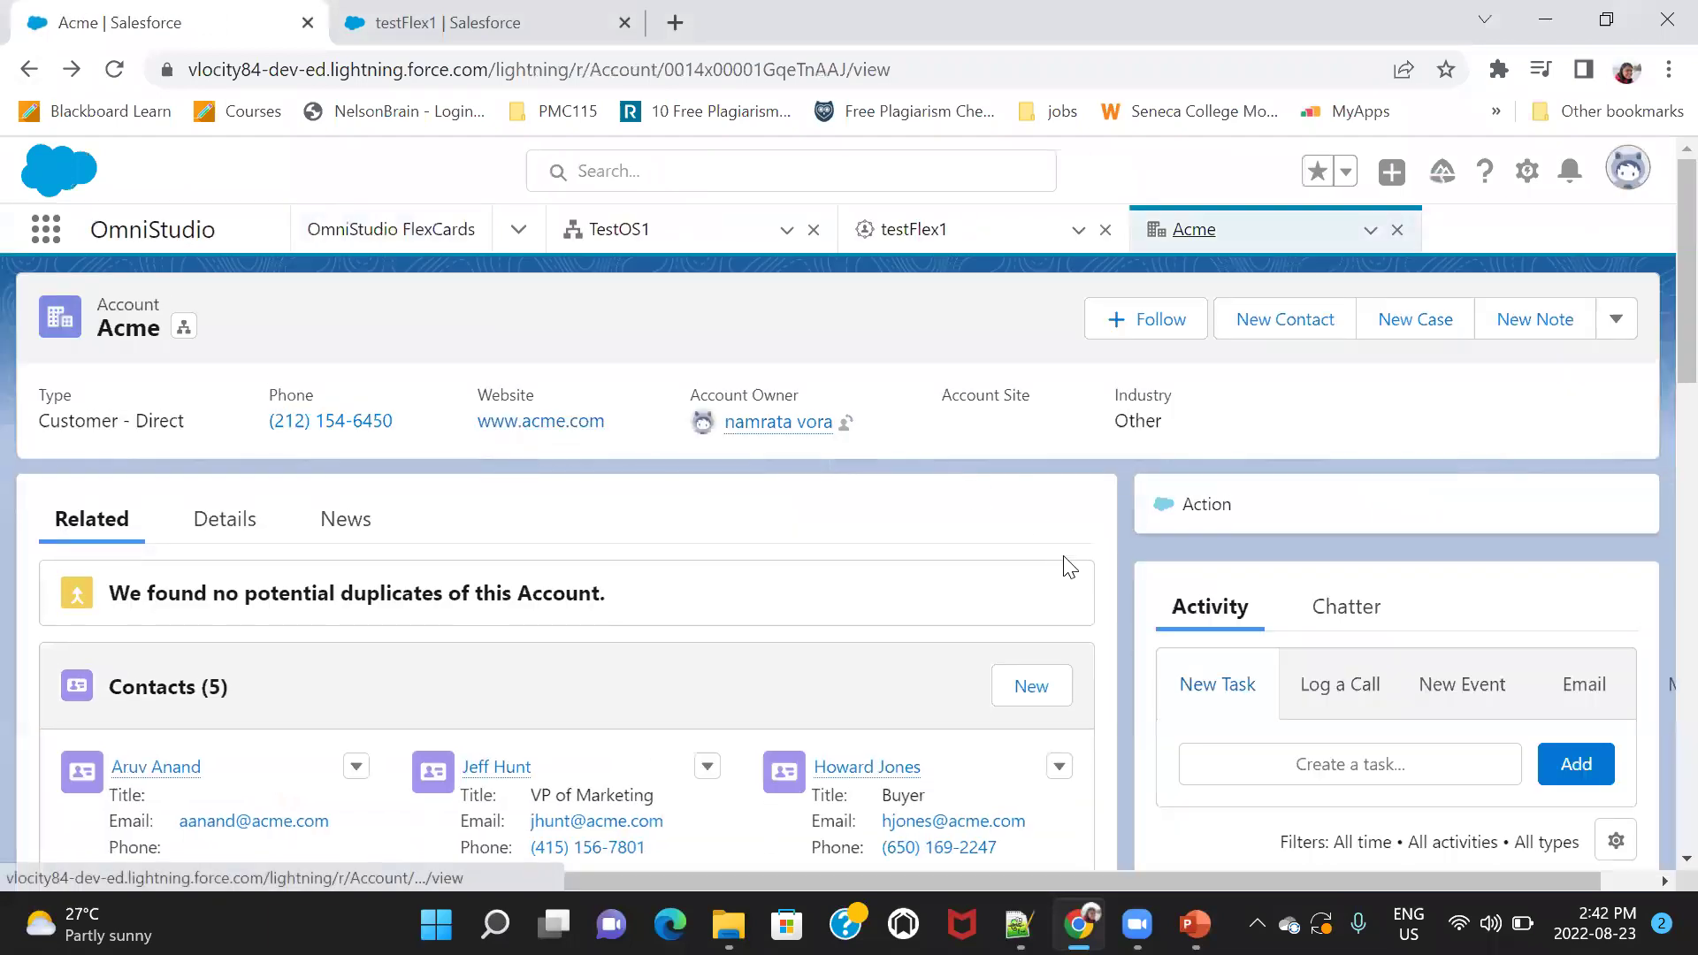
Launch the OmniScript from Acme's Action, note its shown Id, and select the URL's record Id.
left_click(1206, 505)
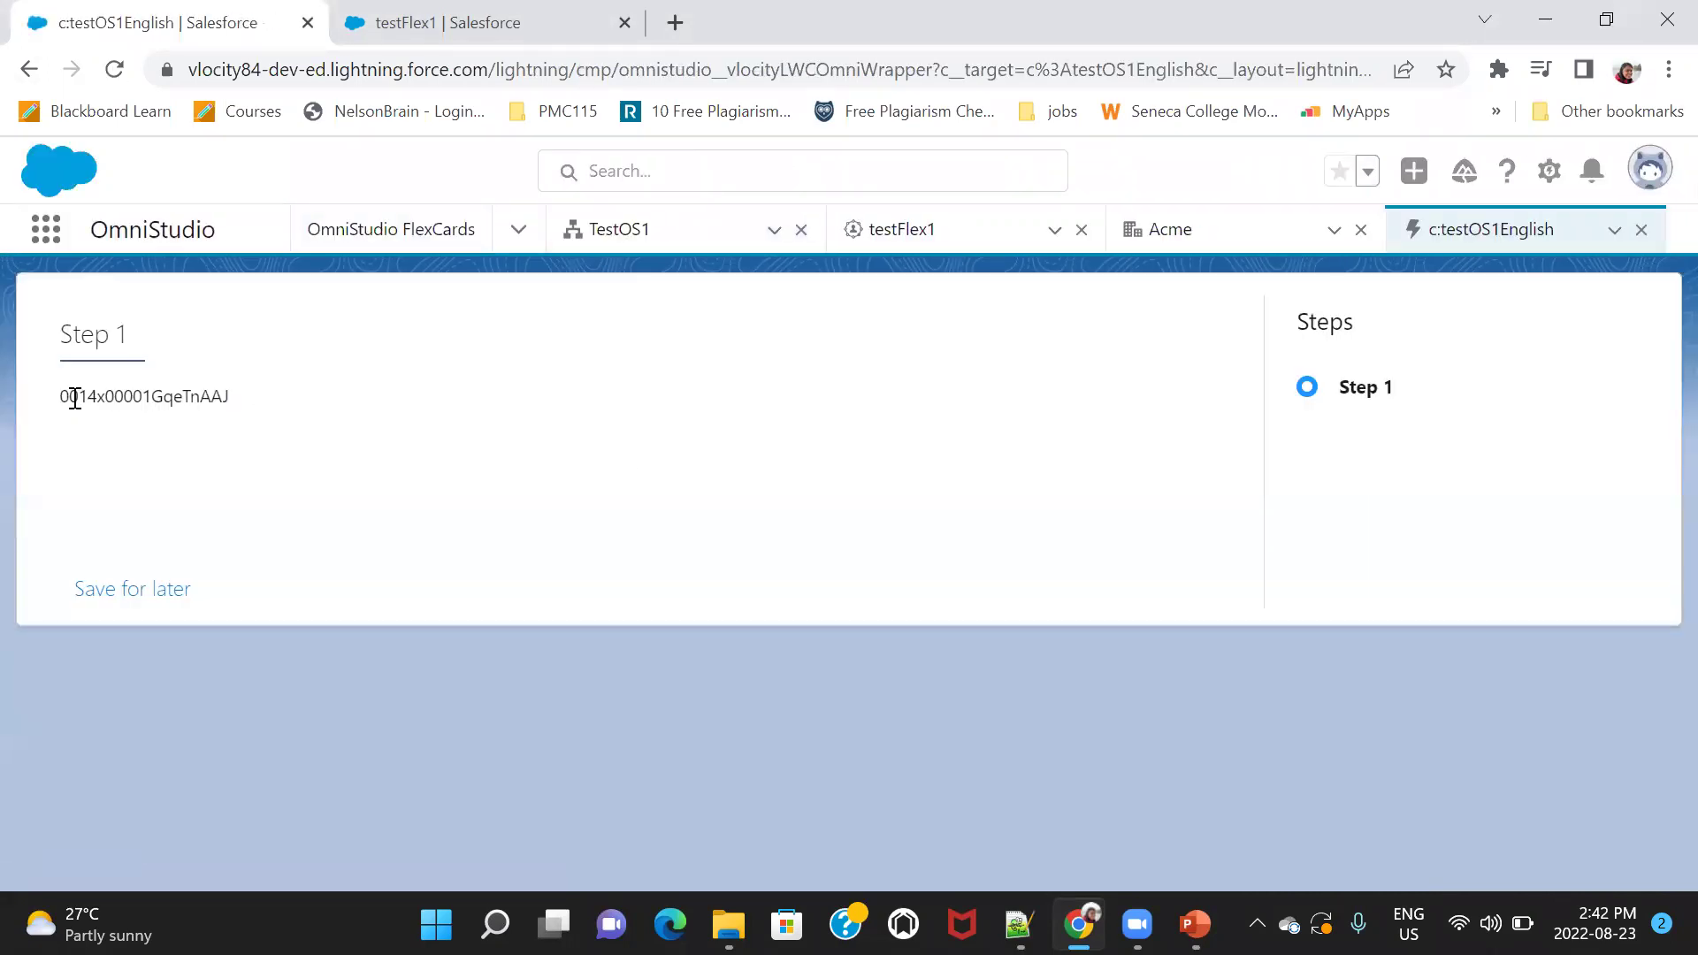
left_click_drag(62, 398, 247, 409)
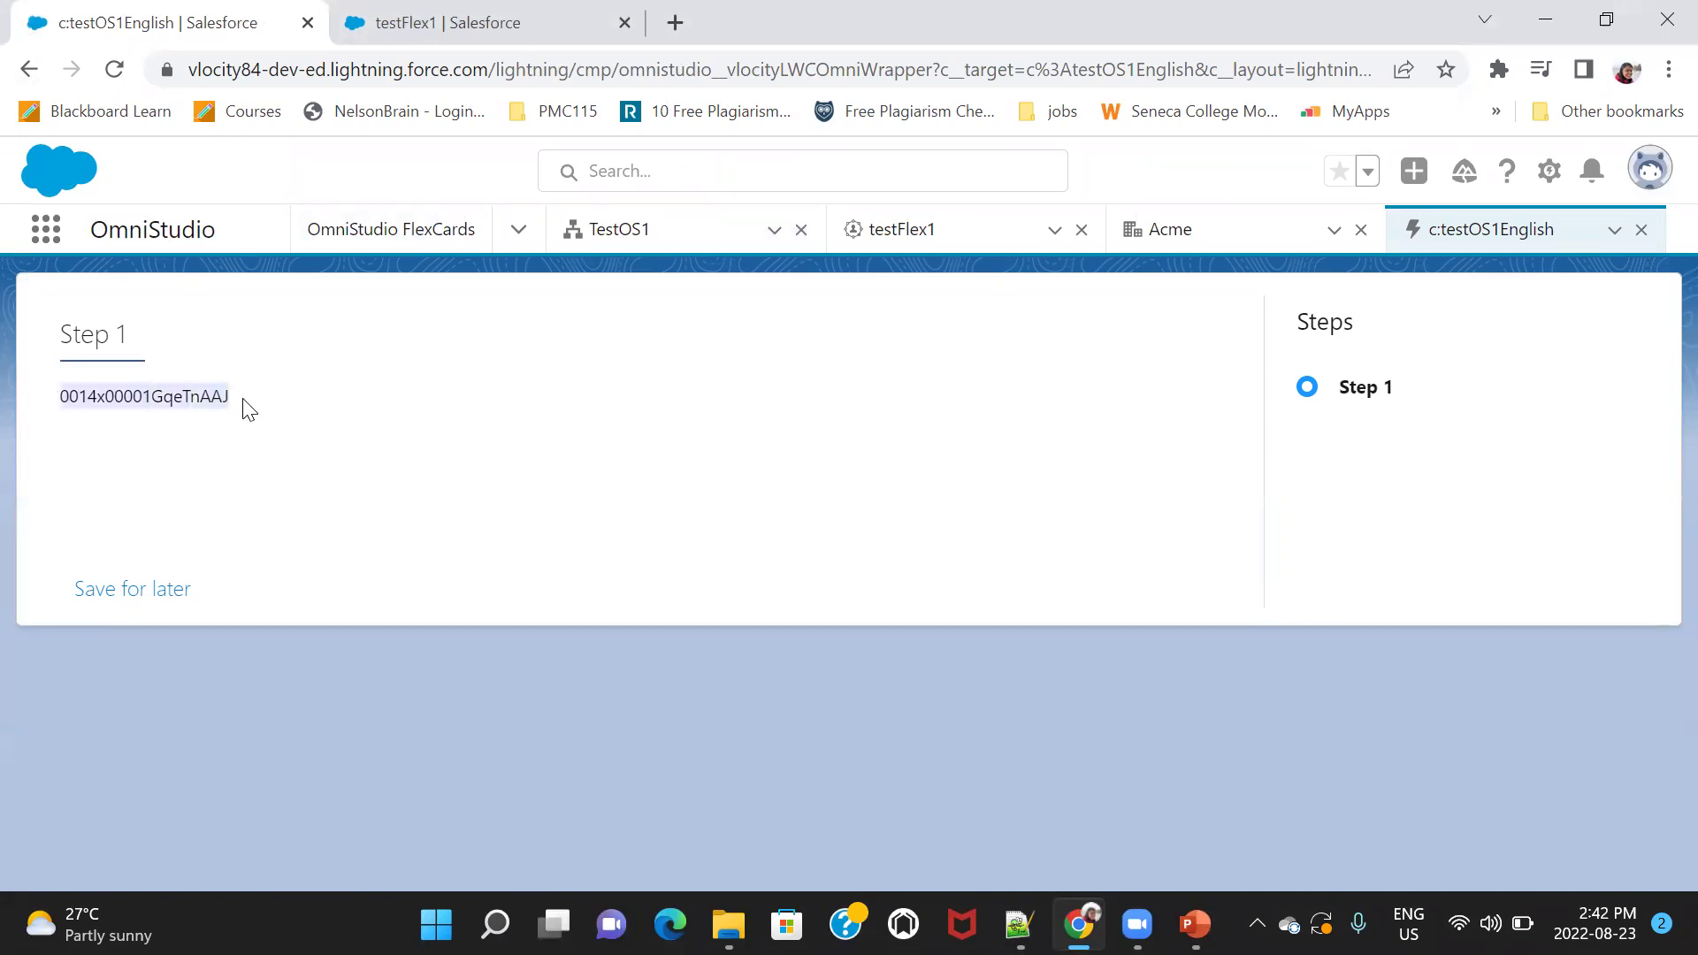
left_click(32, 71)
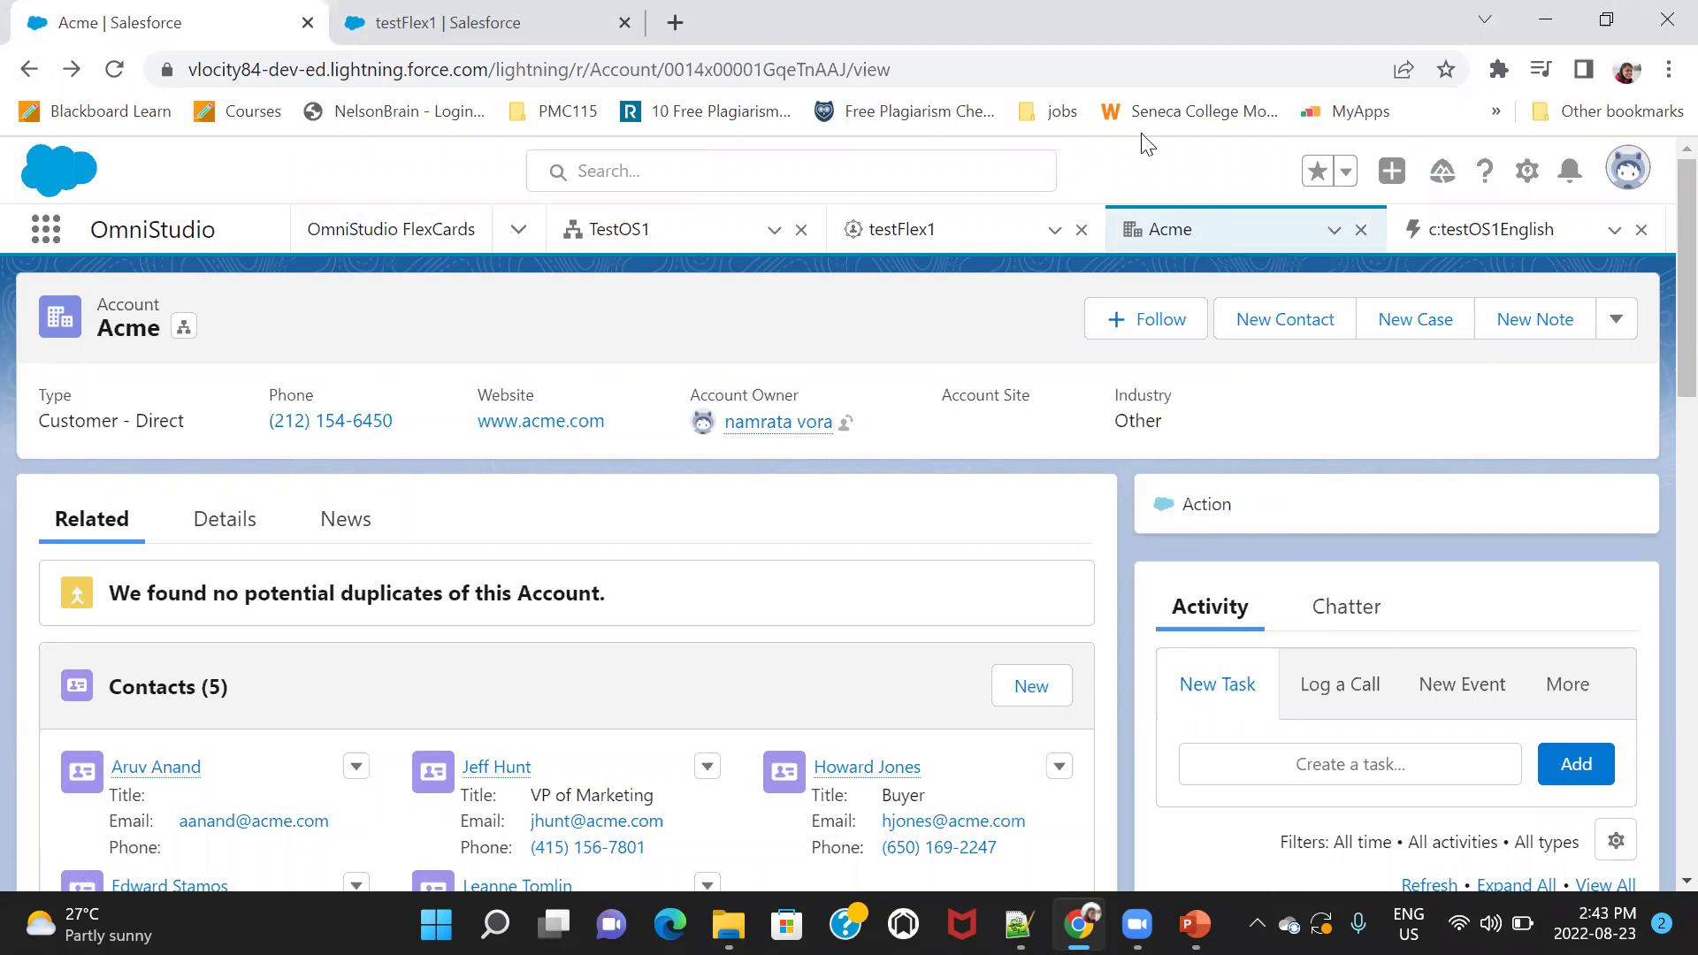
double_click(815, 74)
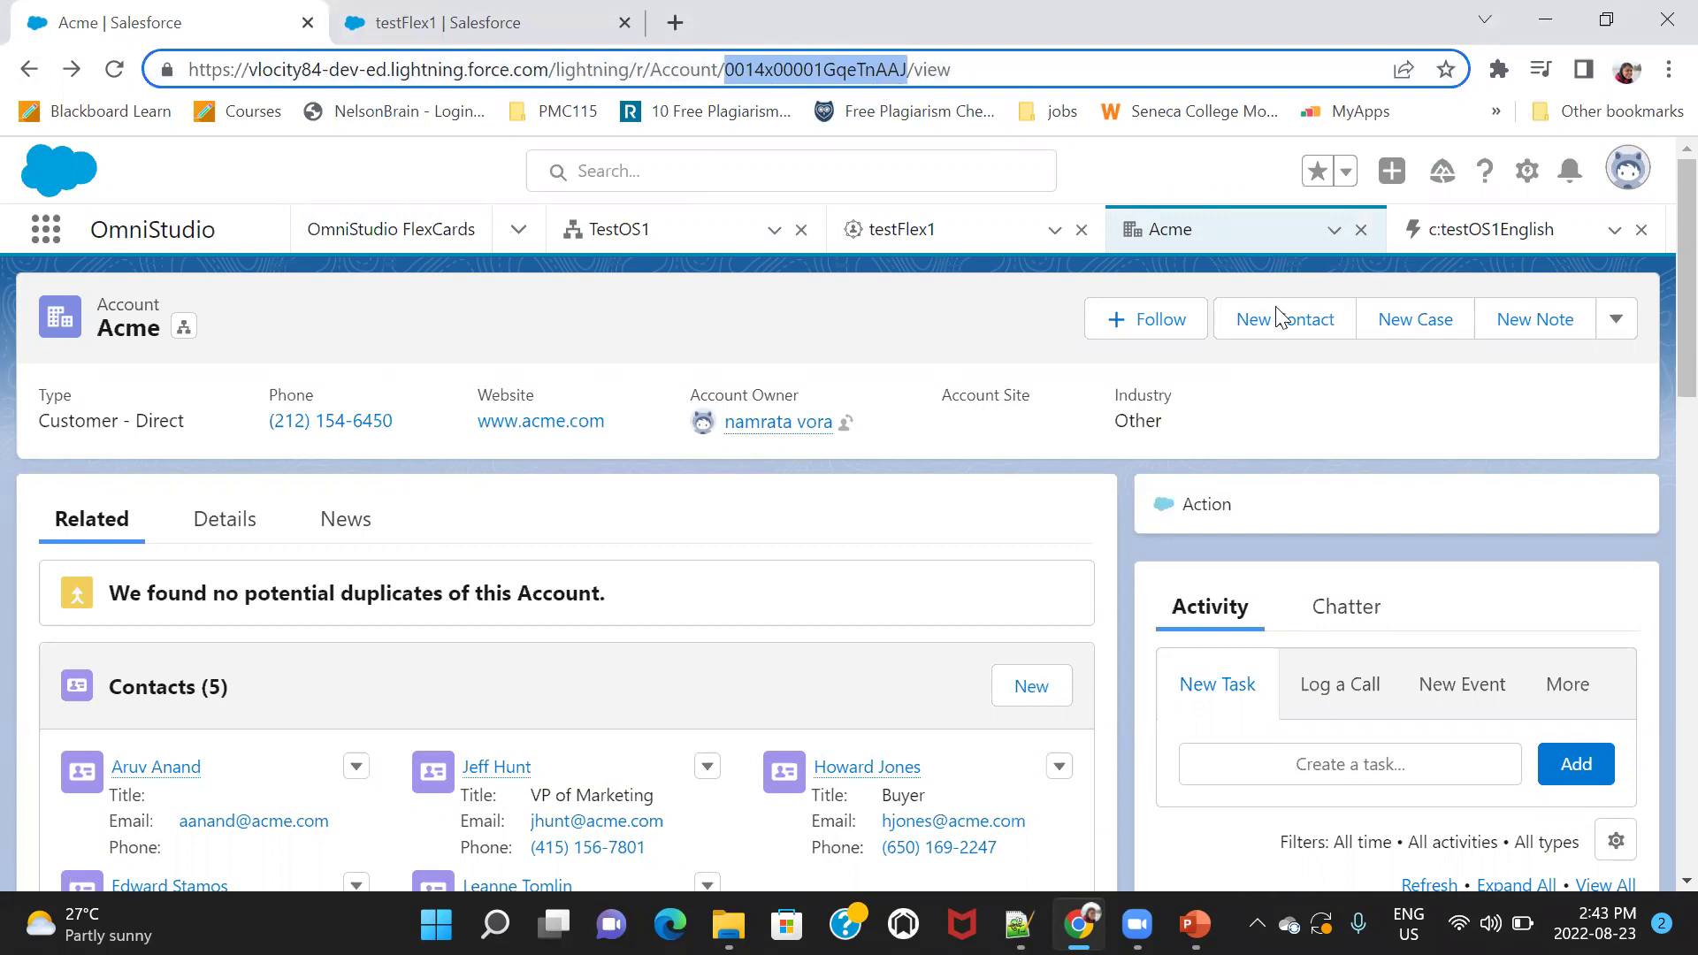
Relaunch the OmniScript to confirm the displayed Id matches, then return to testFlex1.
left_click(1206, 501)
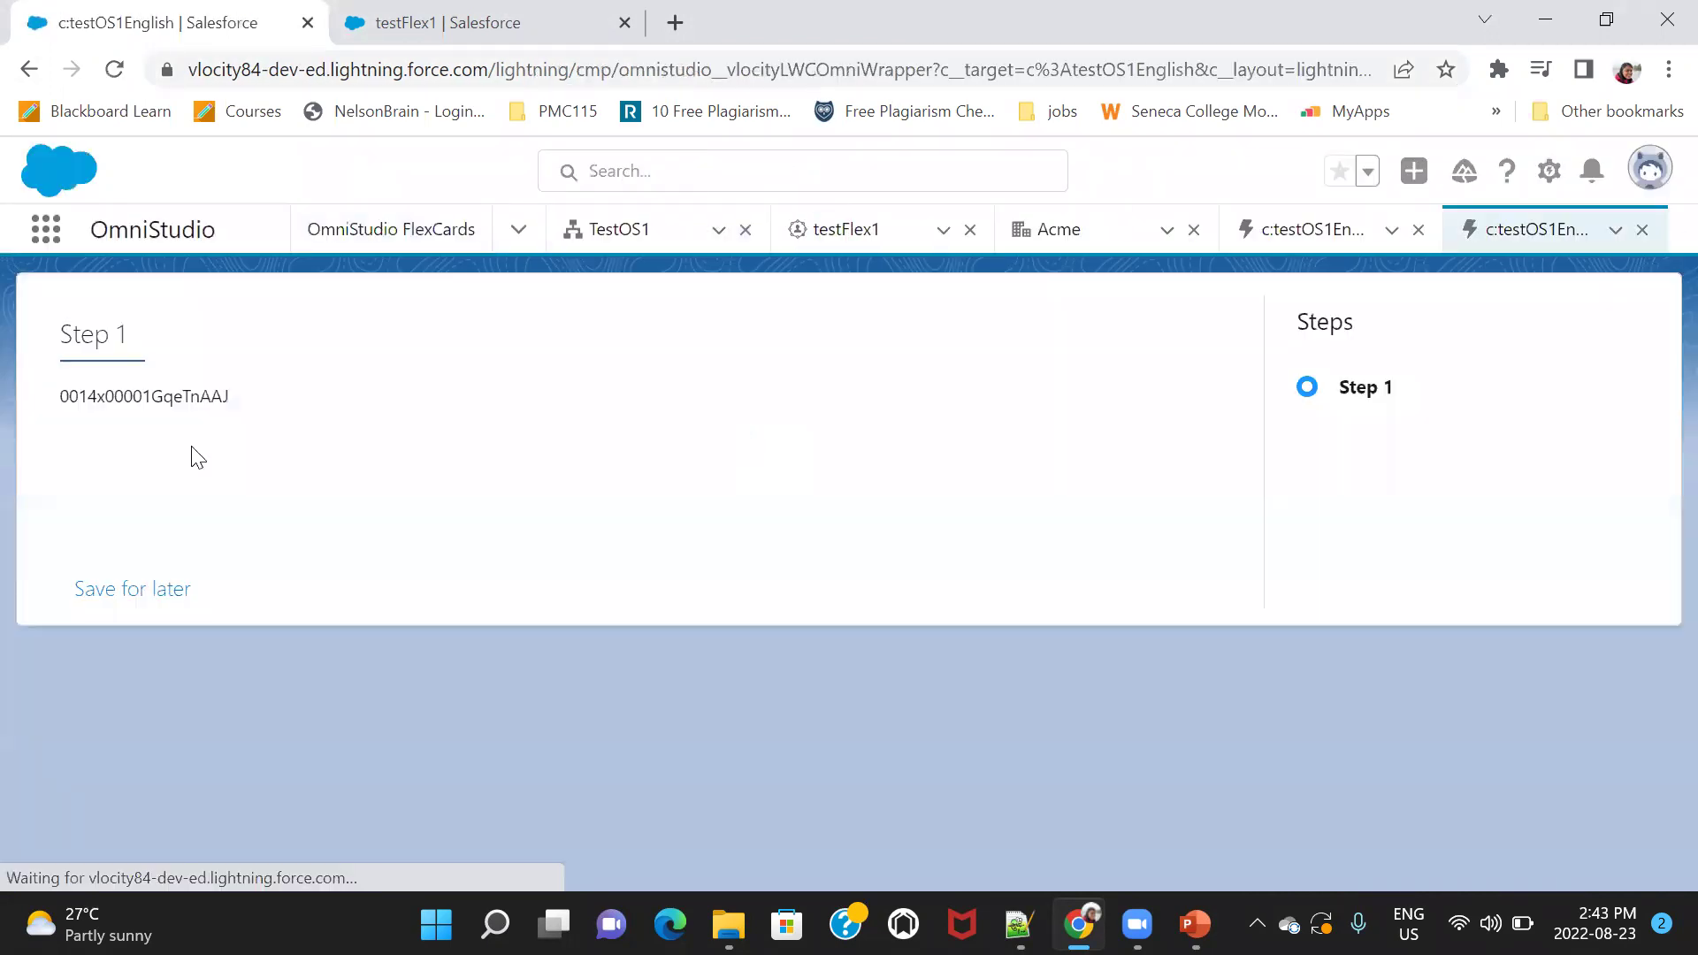
double_click(218, 399)
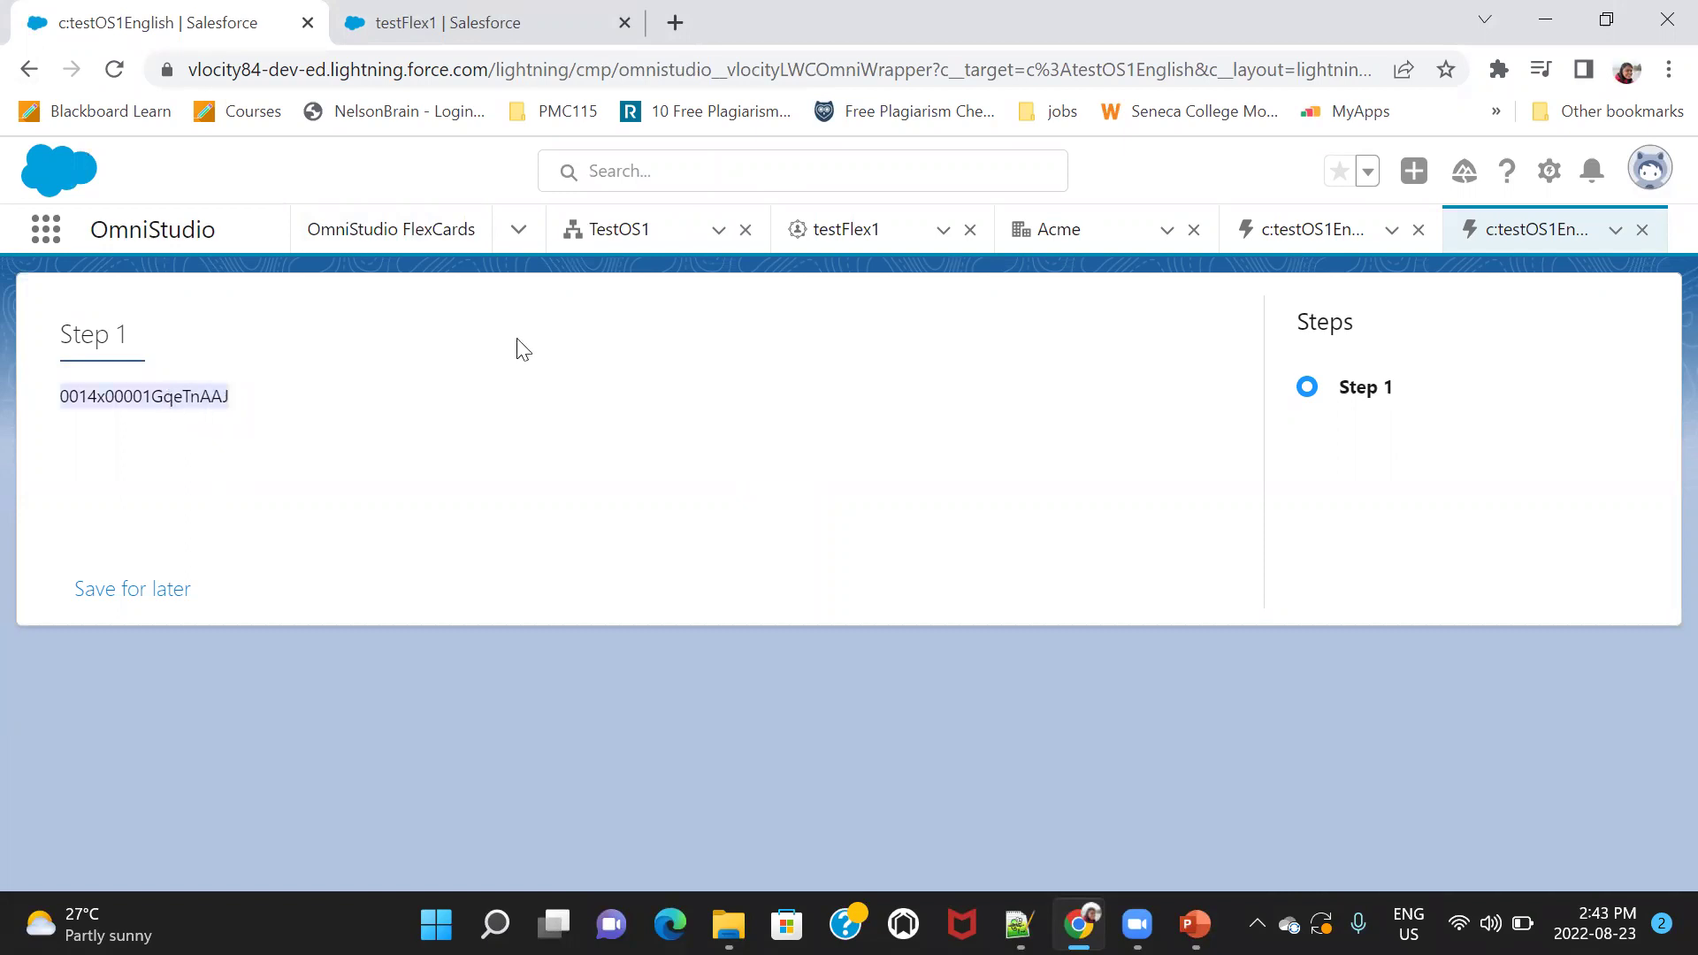
left_click(902, 252)
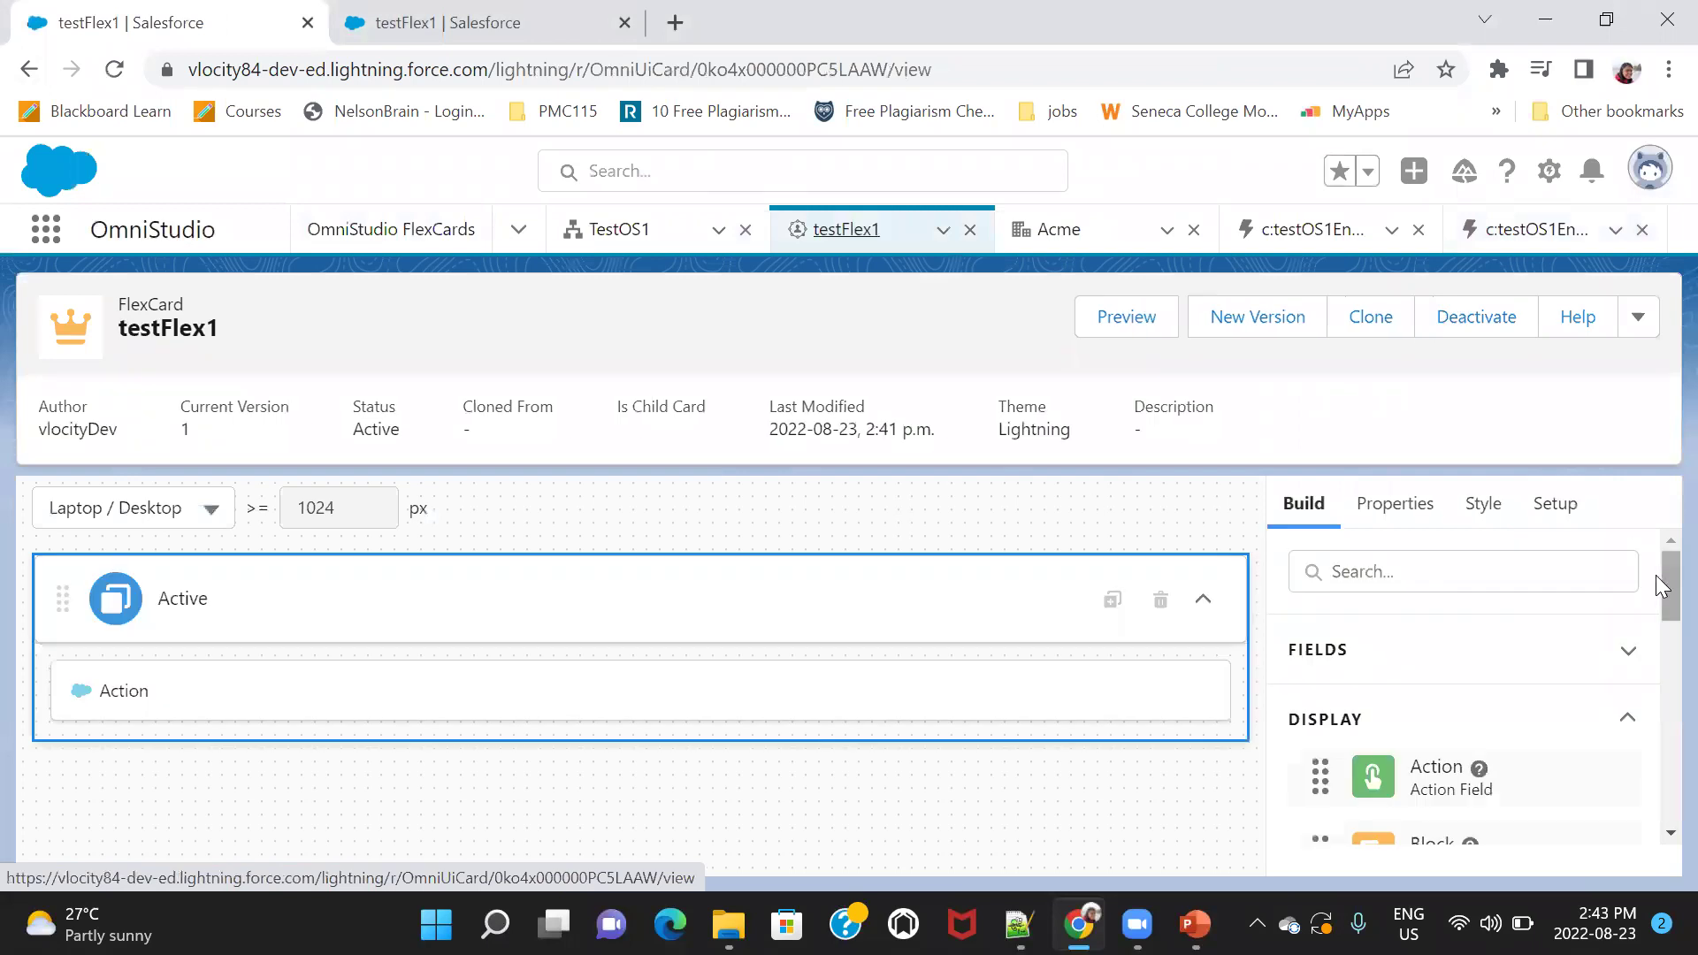
Inspect the Action element's properties and its c__AccId input key.
left_click_drag(1661, 579, 1663, 762)
left_click(952, 691)
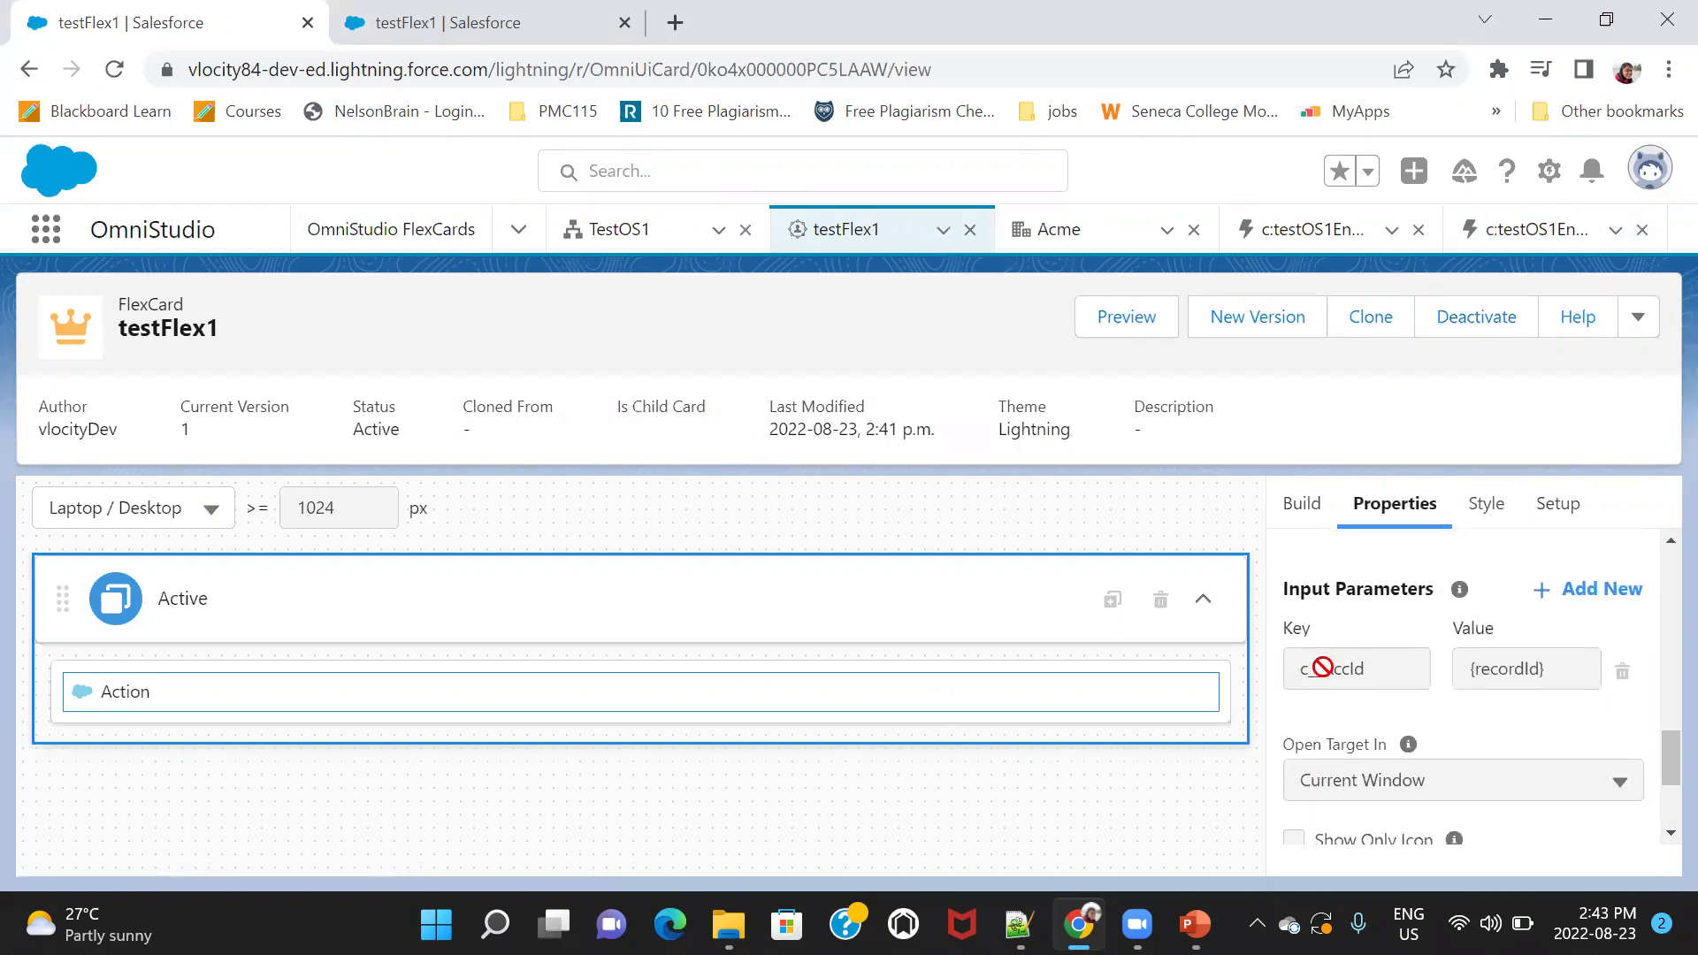
left_click_drag(1323, 668, 1482, 695)
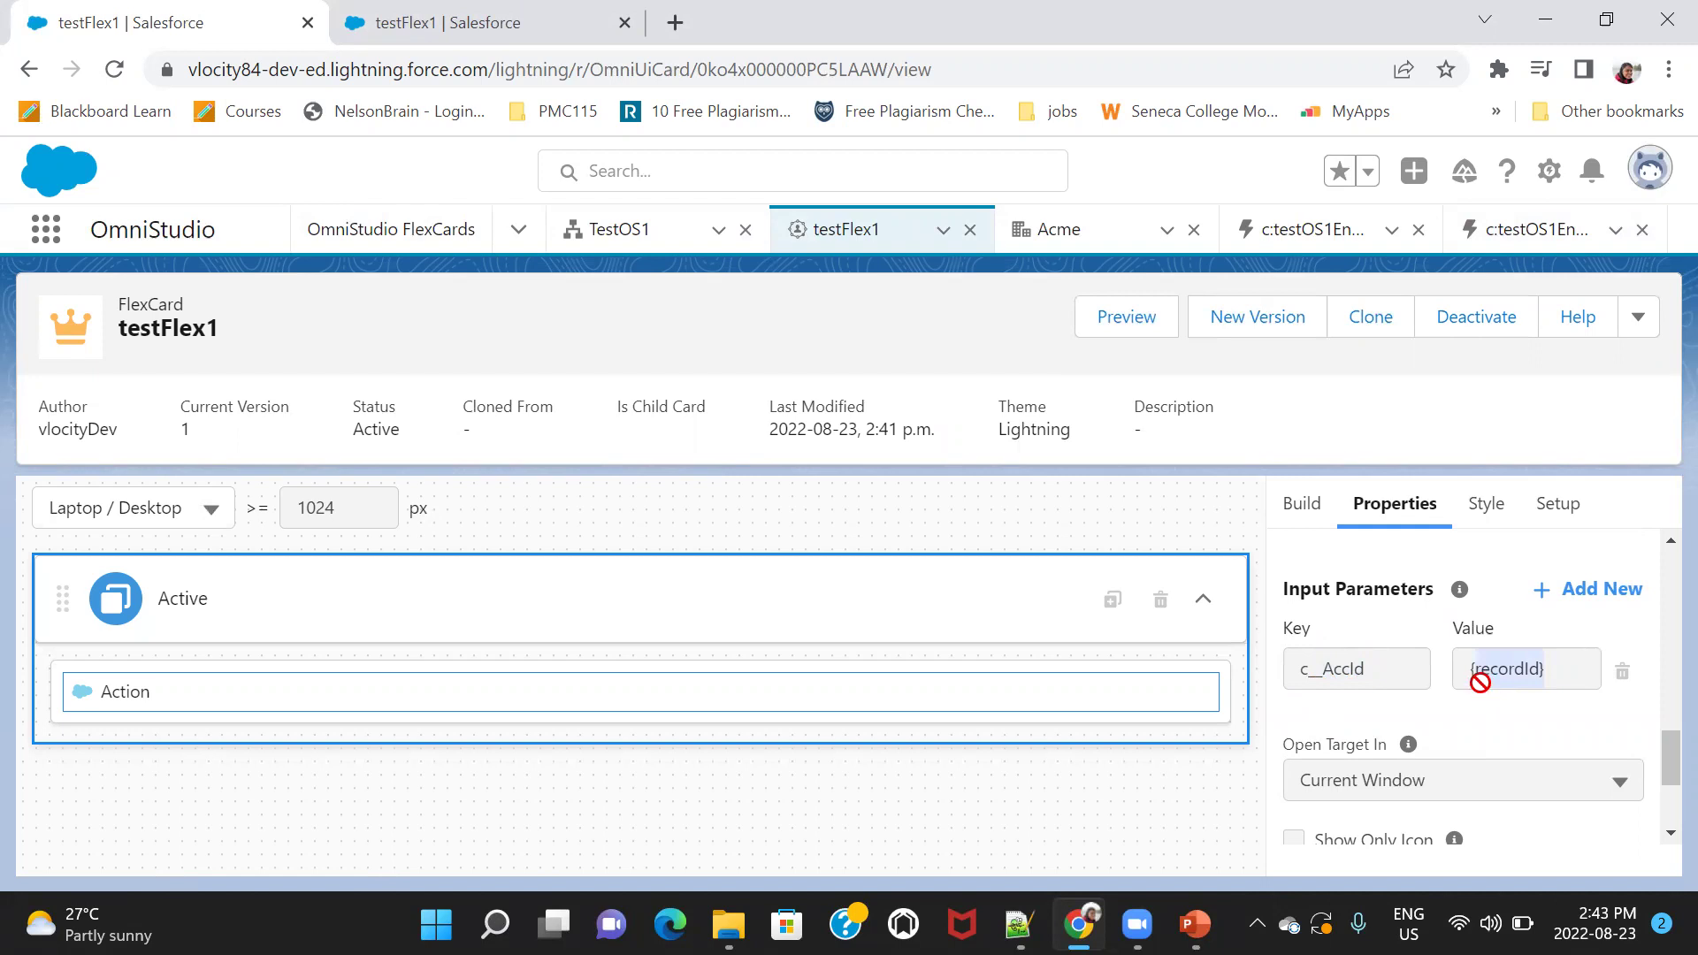
left_click_drag(1480, 682, 1553, 662)
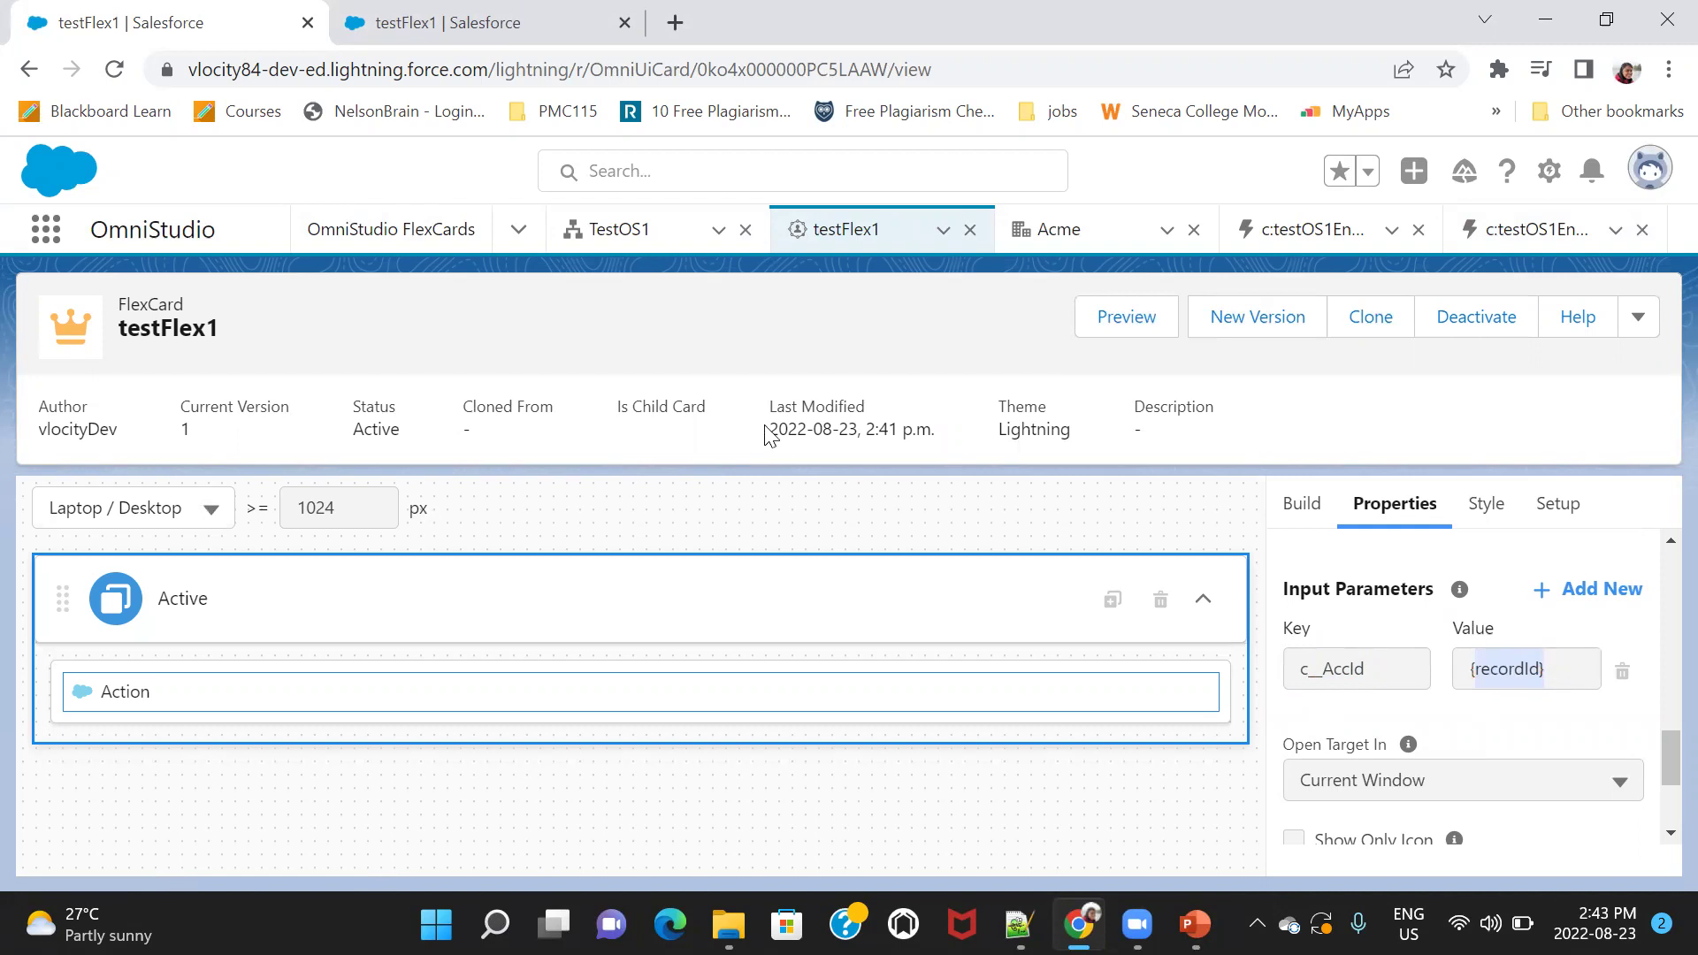
Compare the running OmniScript with TestOS1's Step1 %AccId% text block.
left_click(1307, 254)
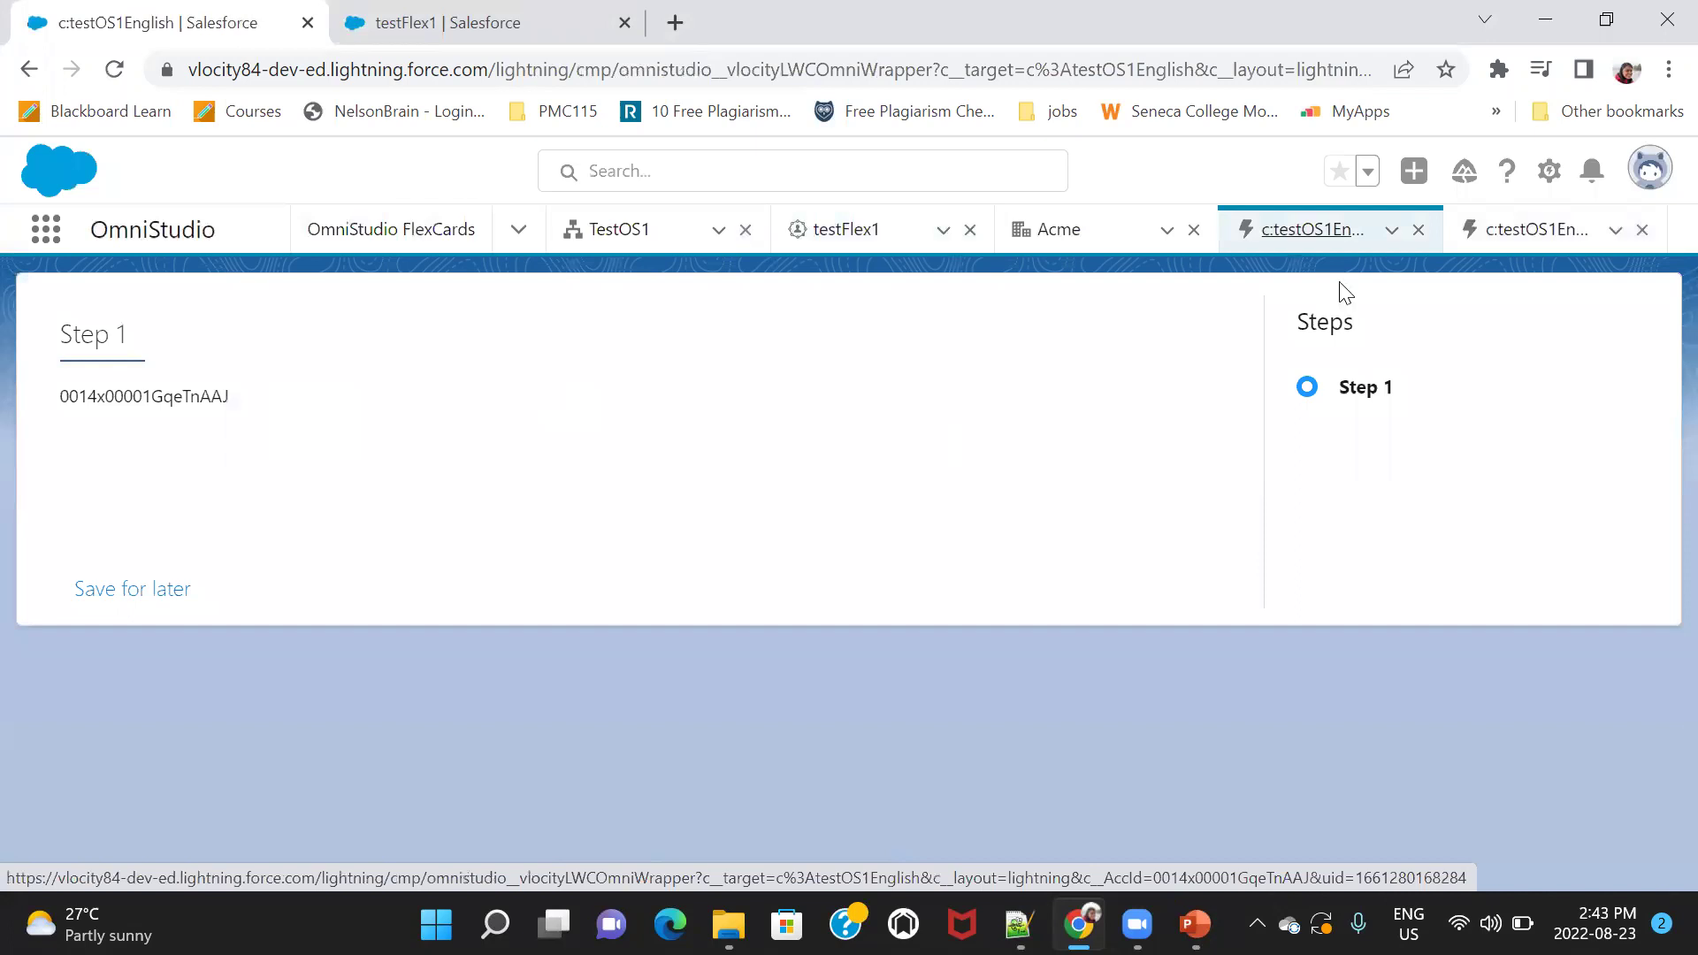
left_click(646, 237)
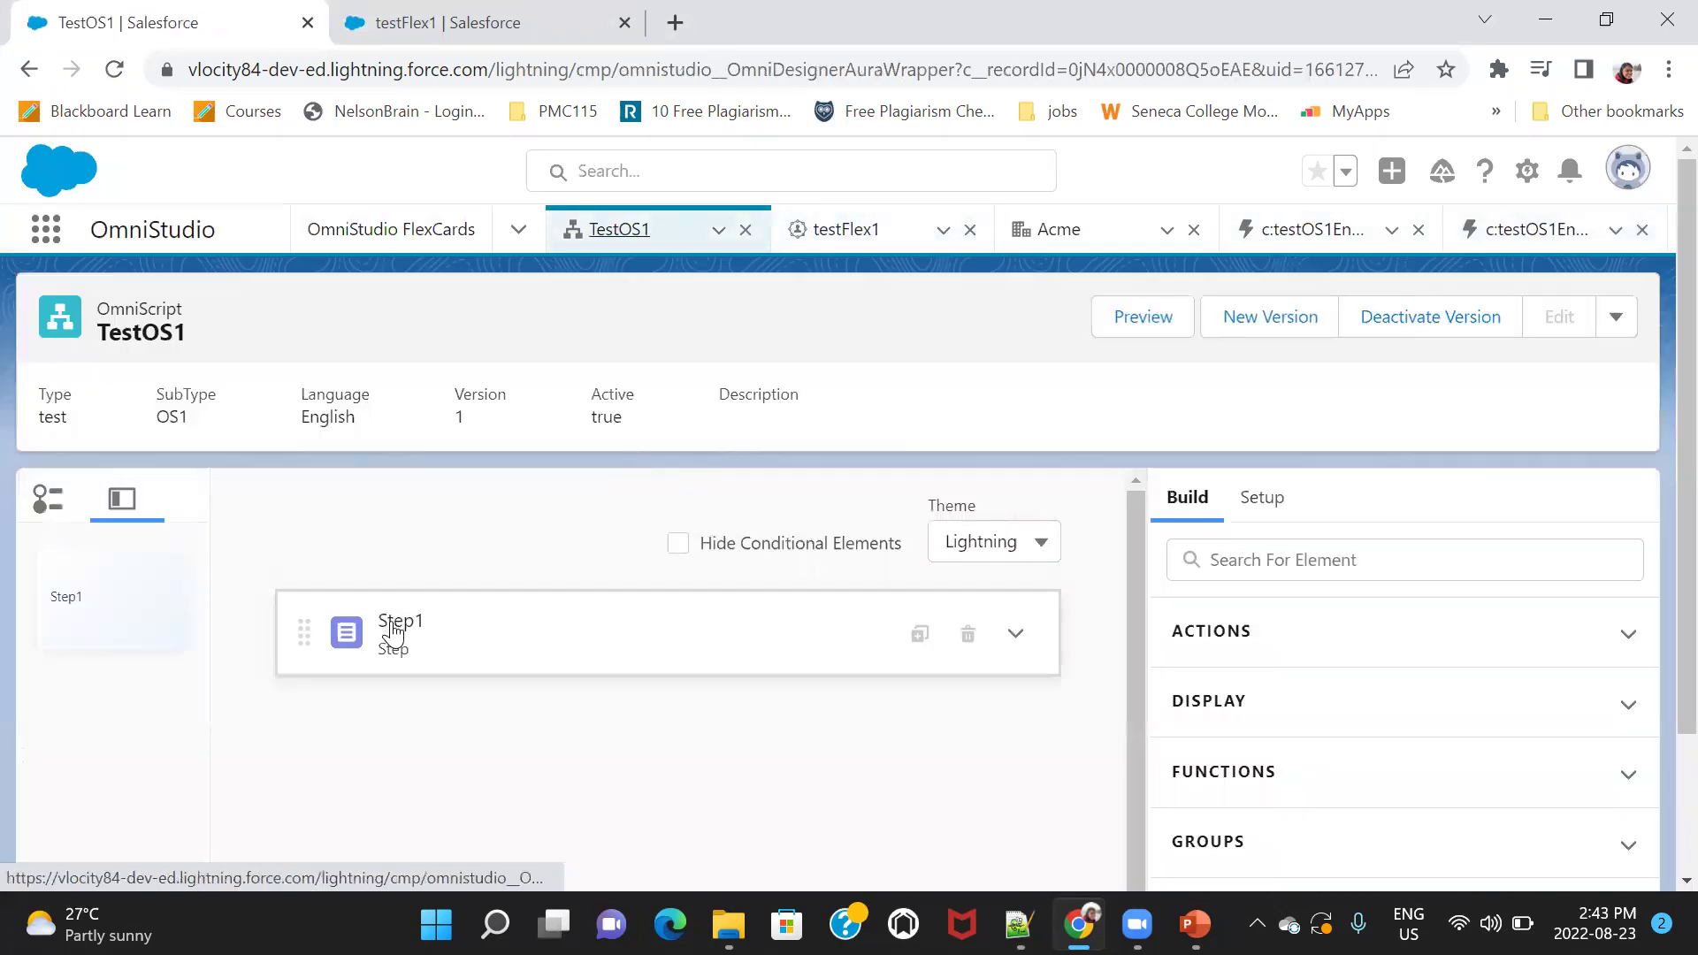
left_click(394, 635)
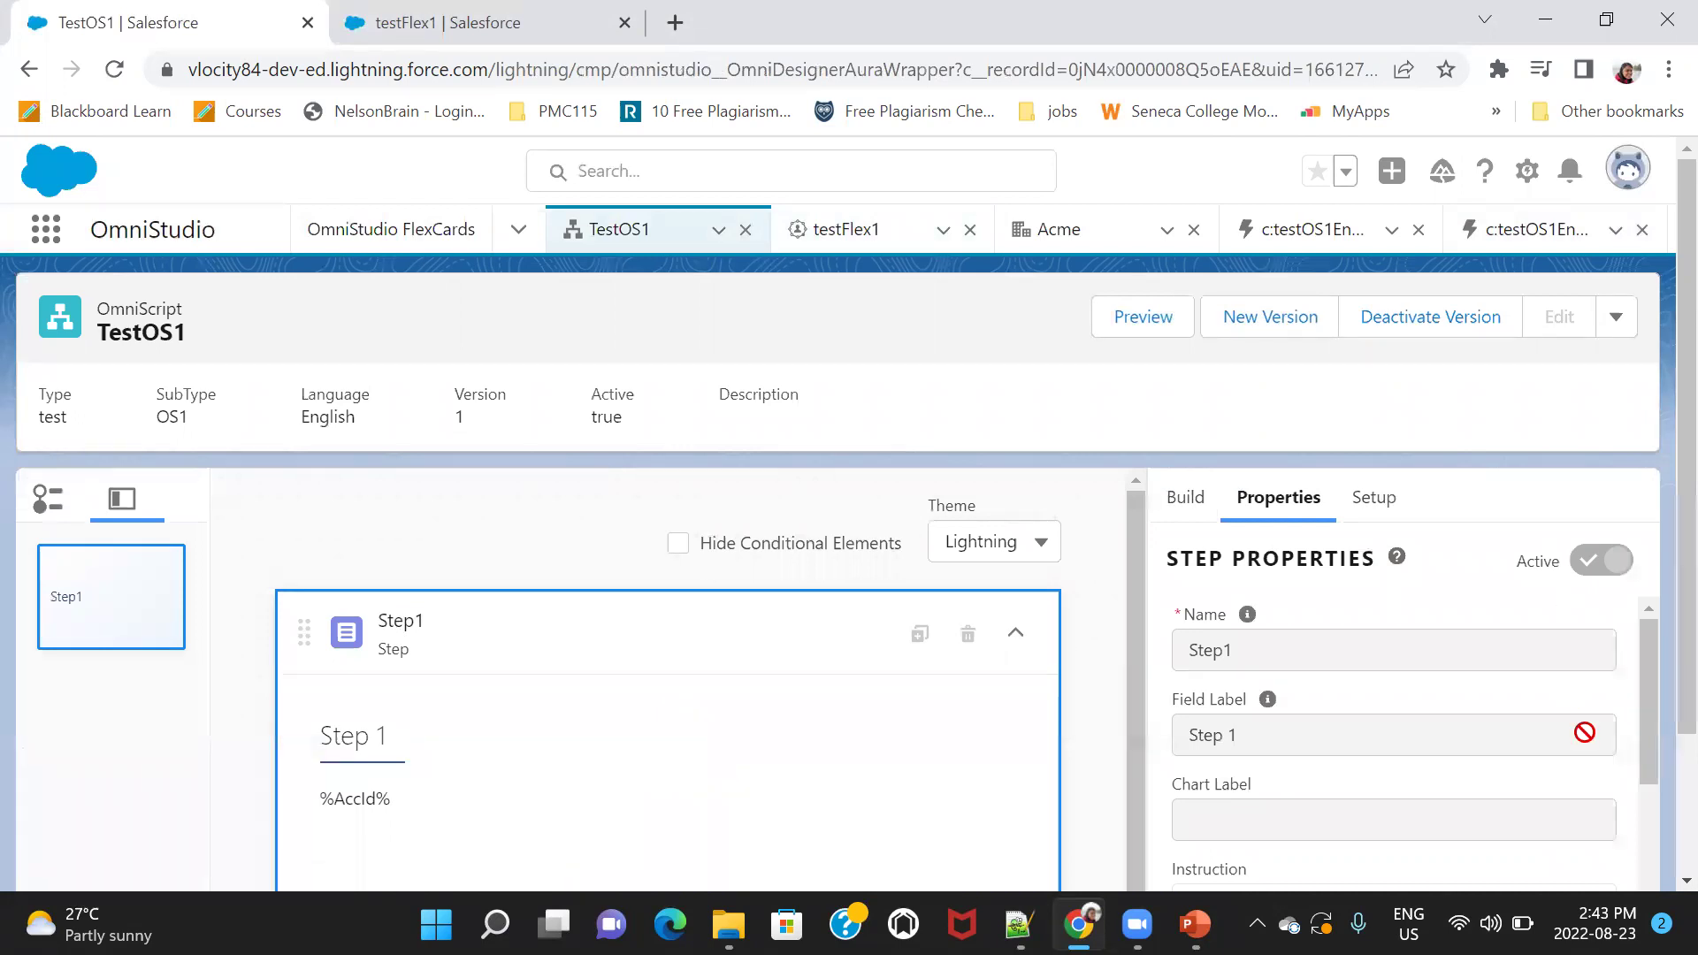
left_click_drag(1688, 690, 1687, 825)
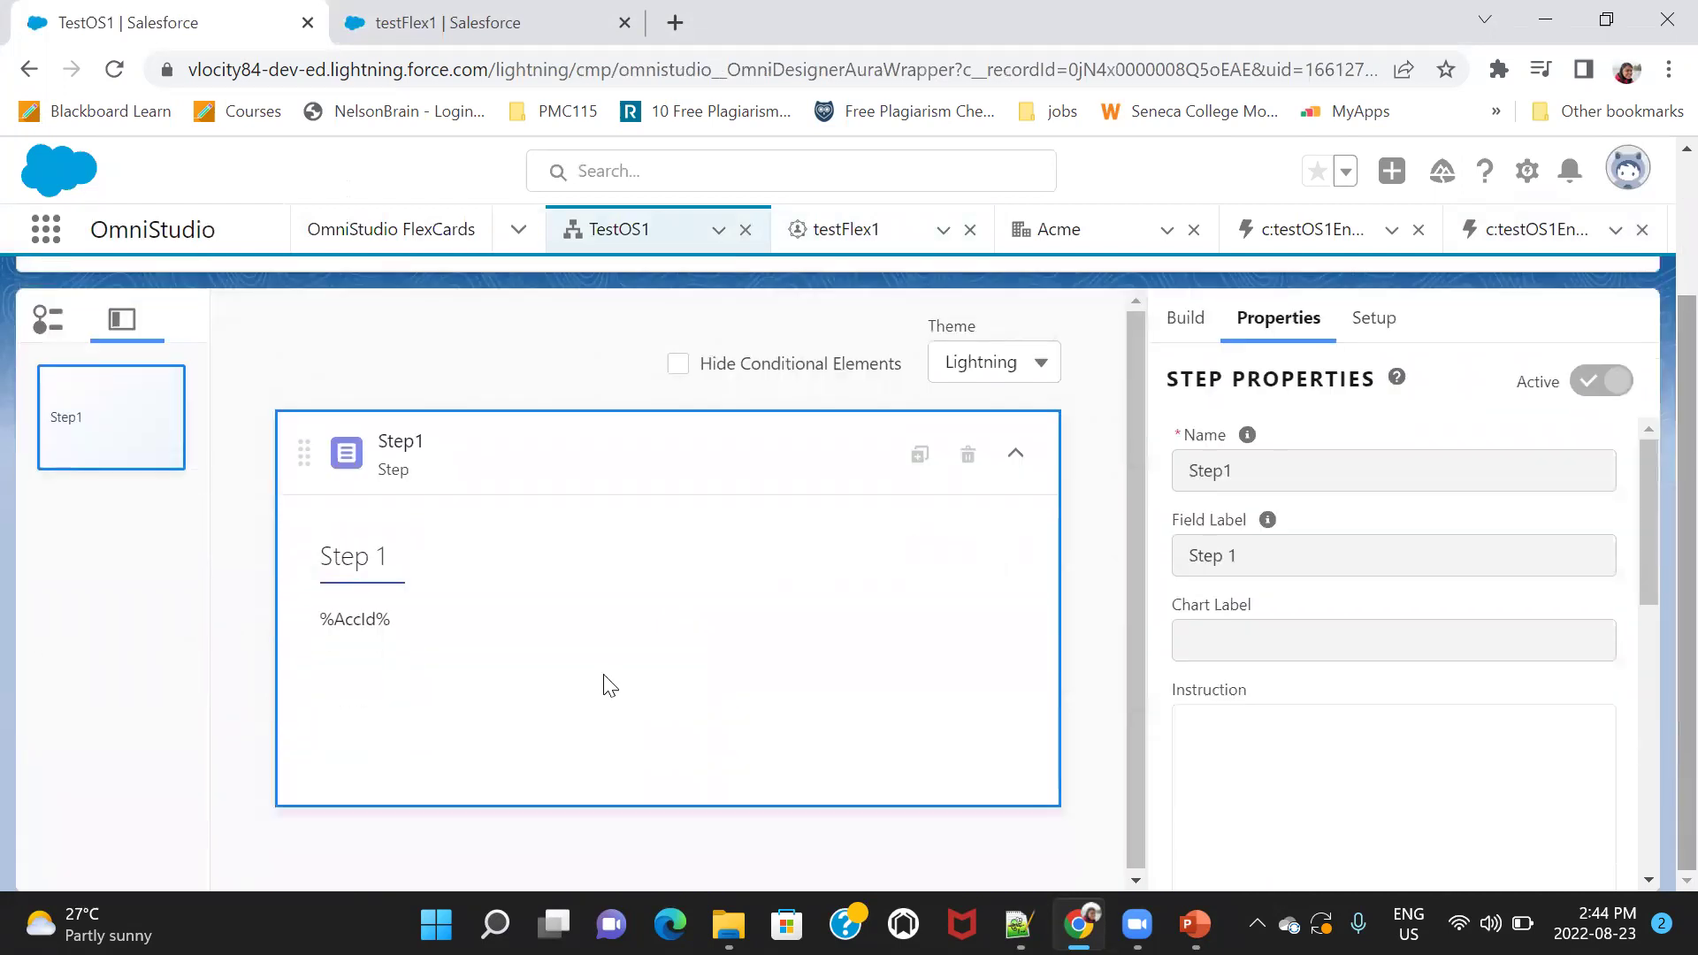
left_click(333, 618)
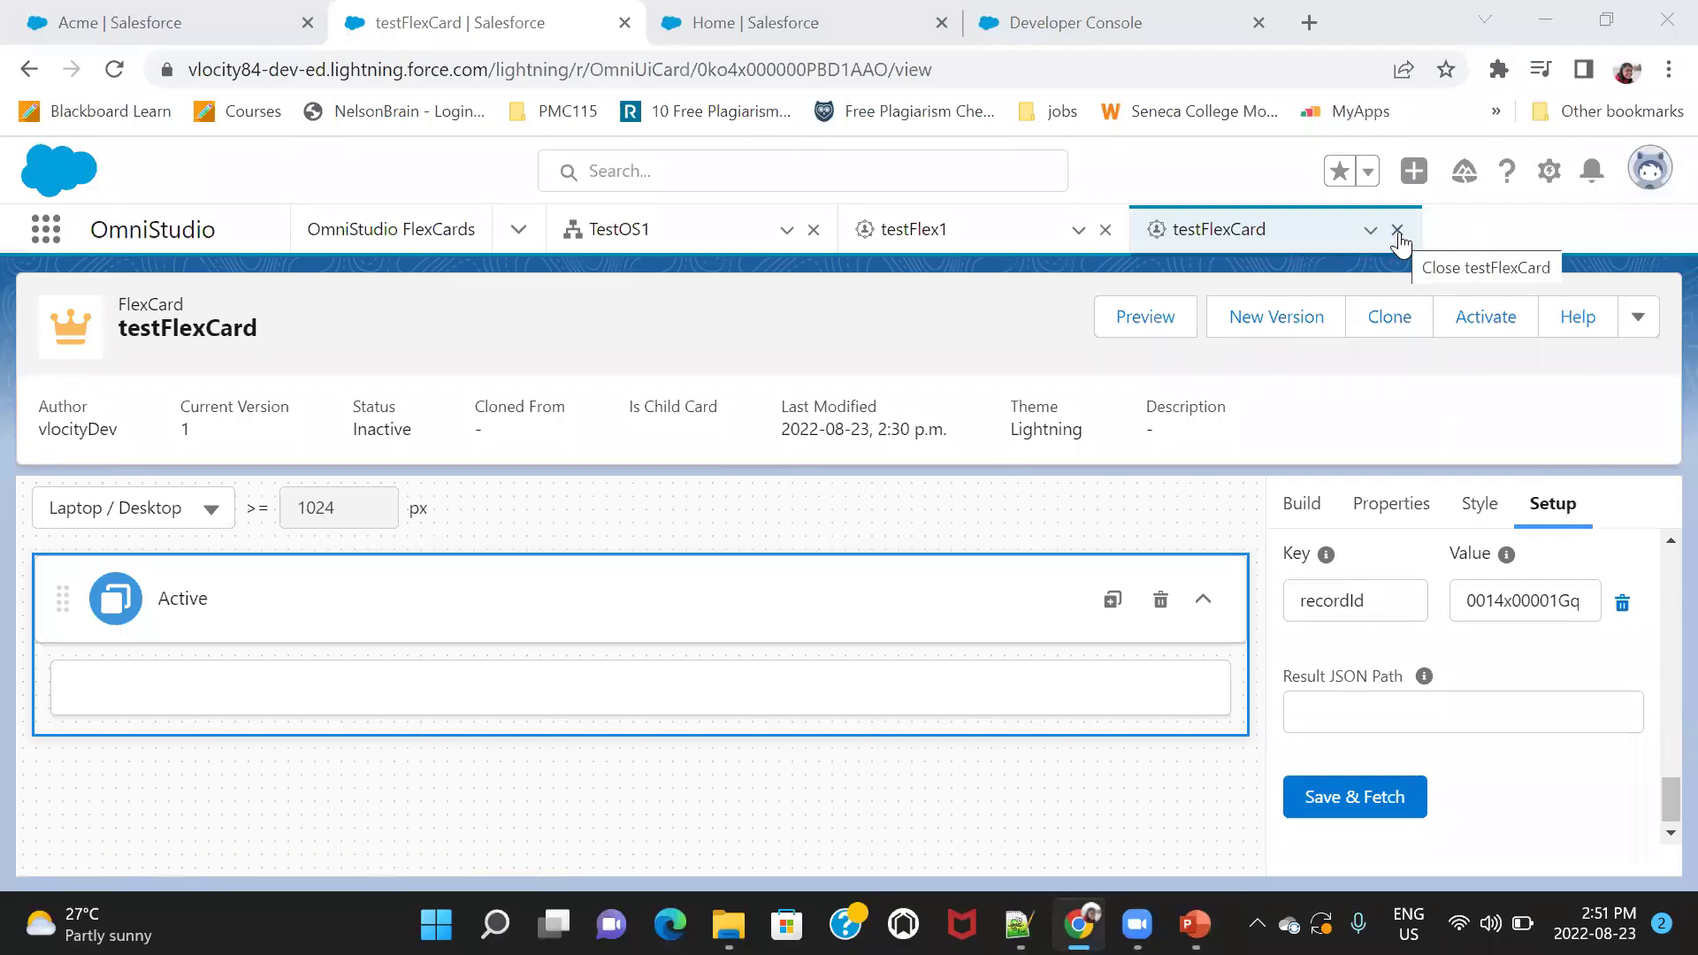
Close testFlexCard, review Acme's Id, Type and Phone query results, and return to testFlex1.
left_click(1397, 231)
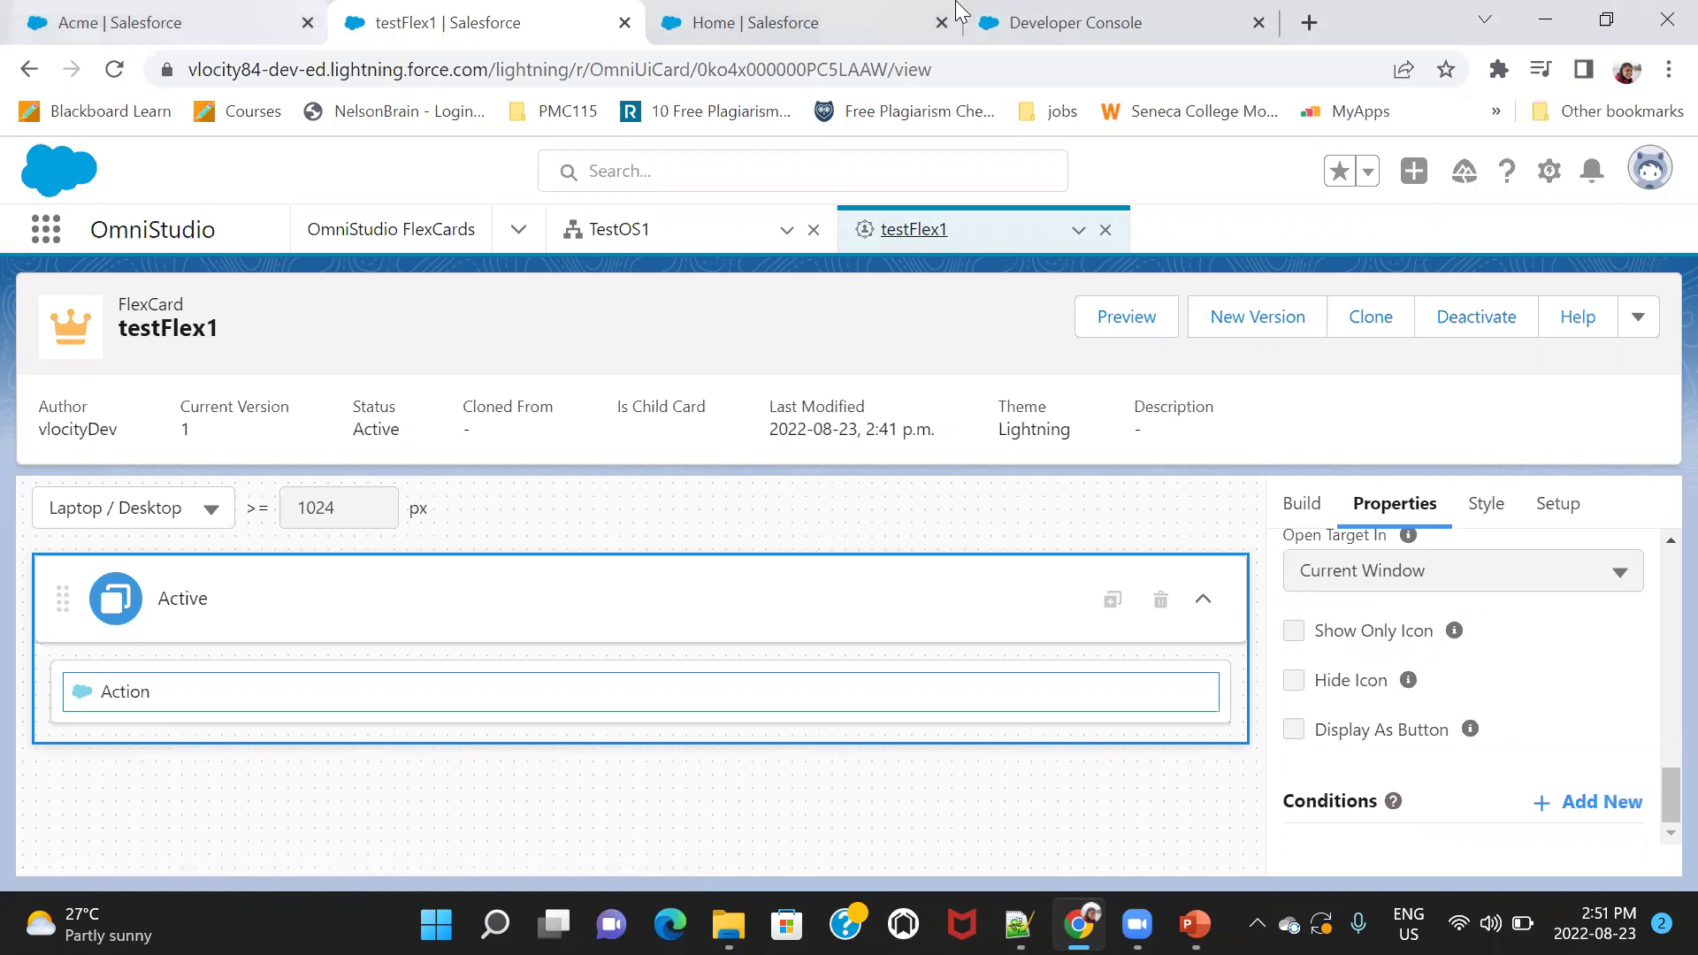
left_click(1058, 15)
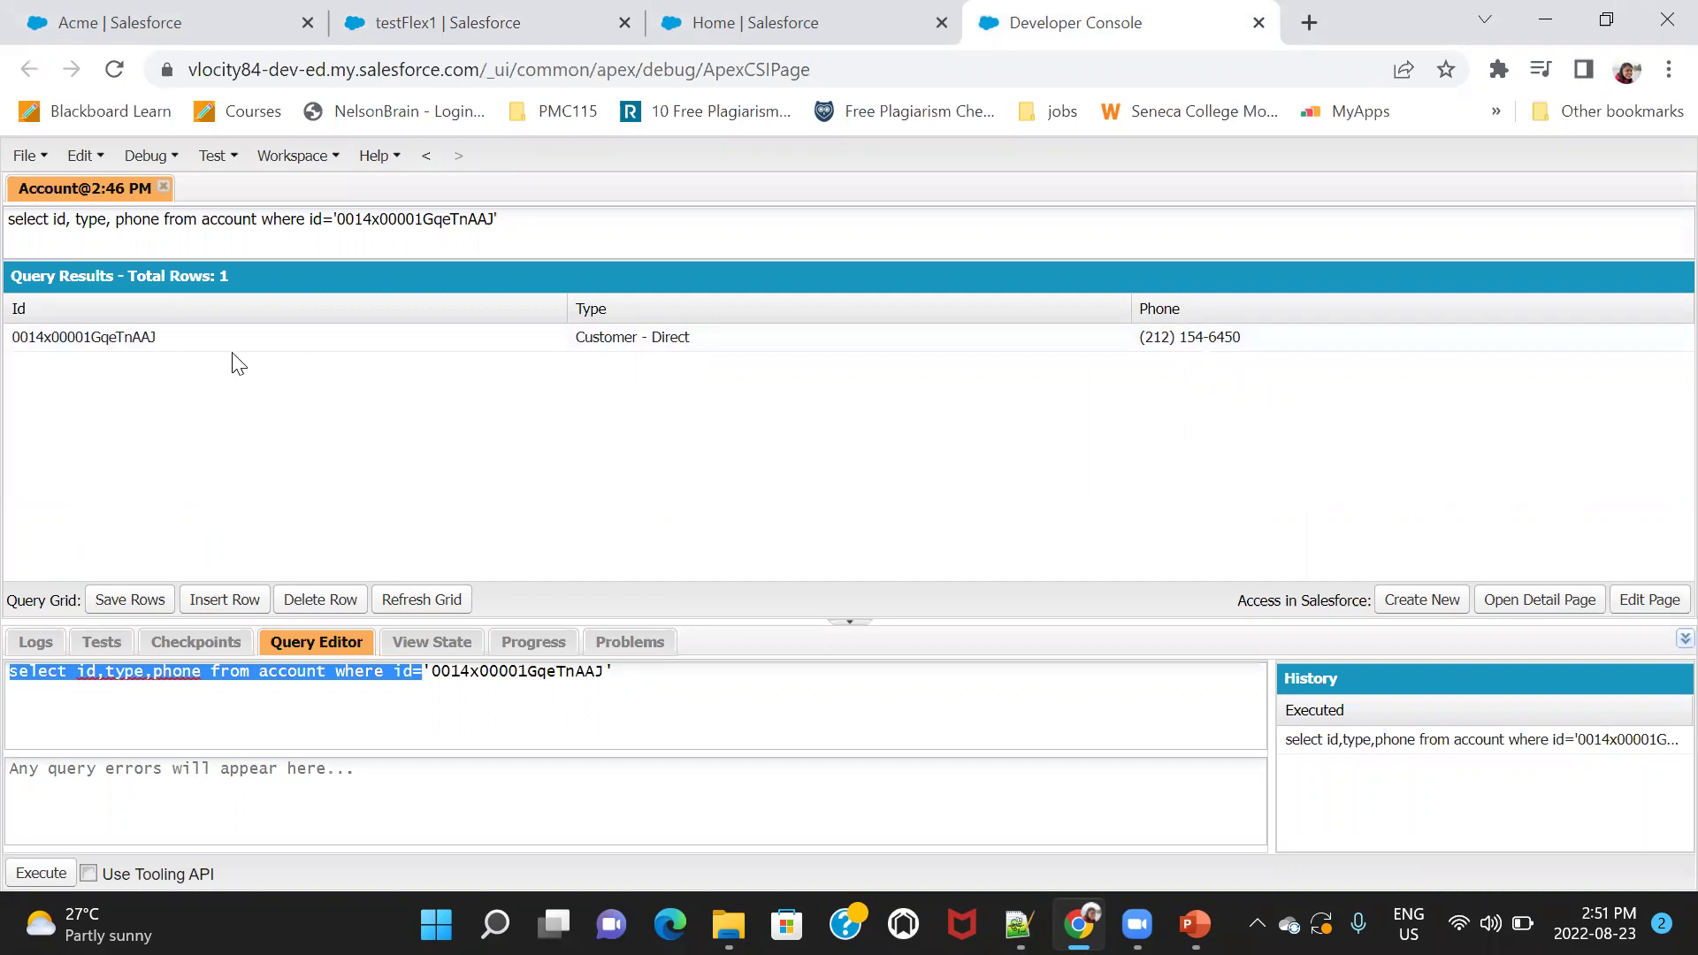
left_click(171, 14)
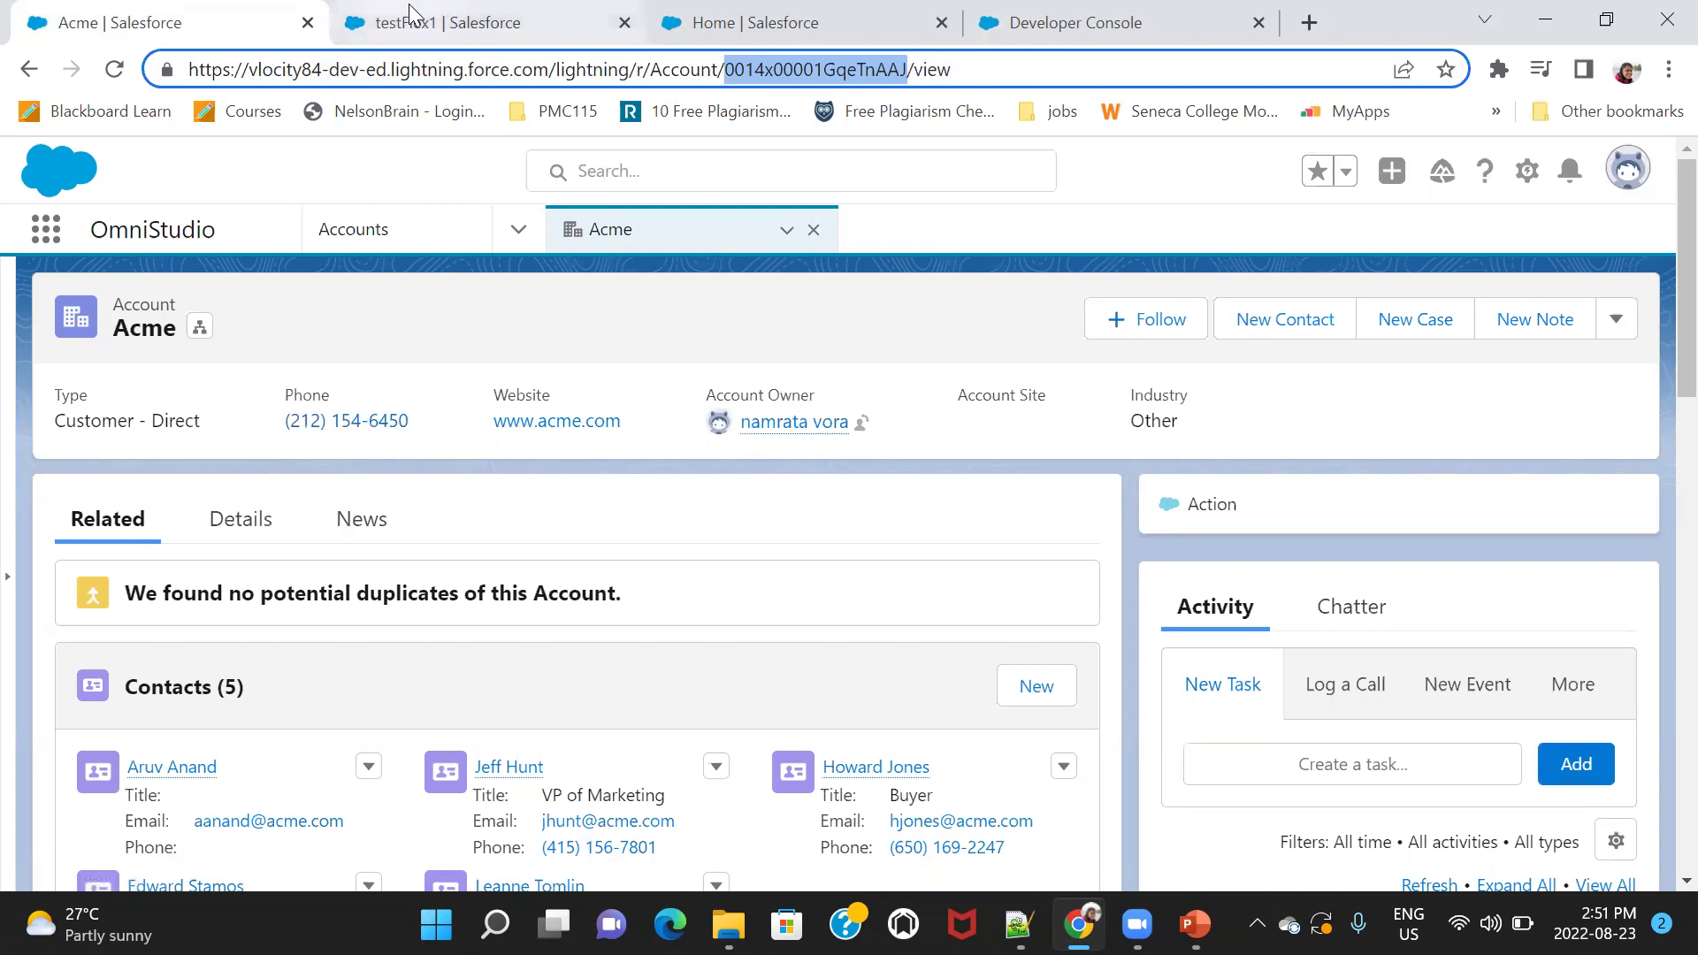
left_click(446, 23)
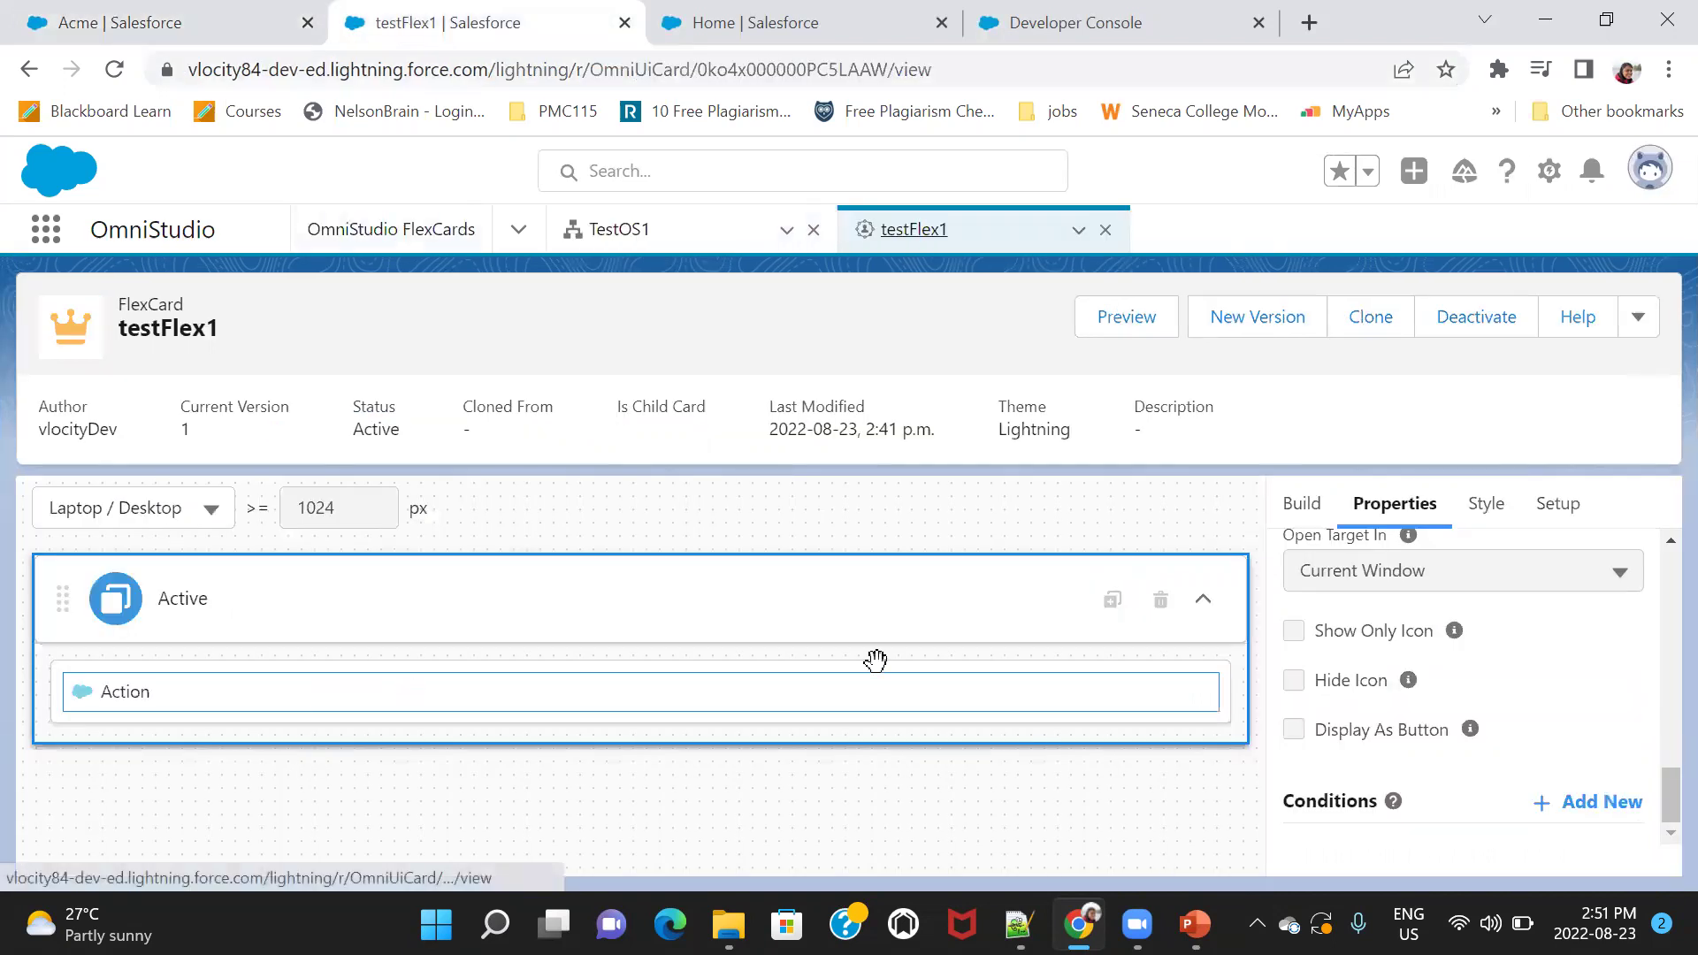
Deactivate testFlex1 and change its Data Source Type to SOQL Query.
left_click(1484, 329)
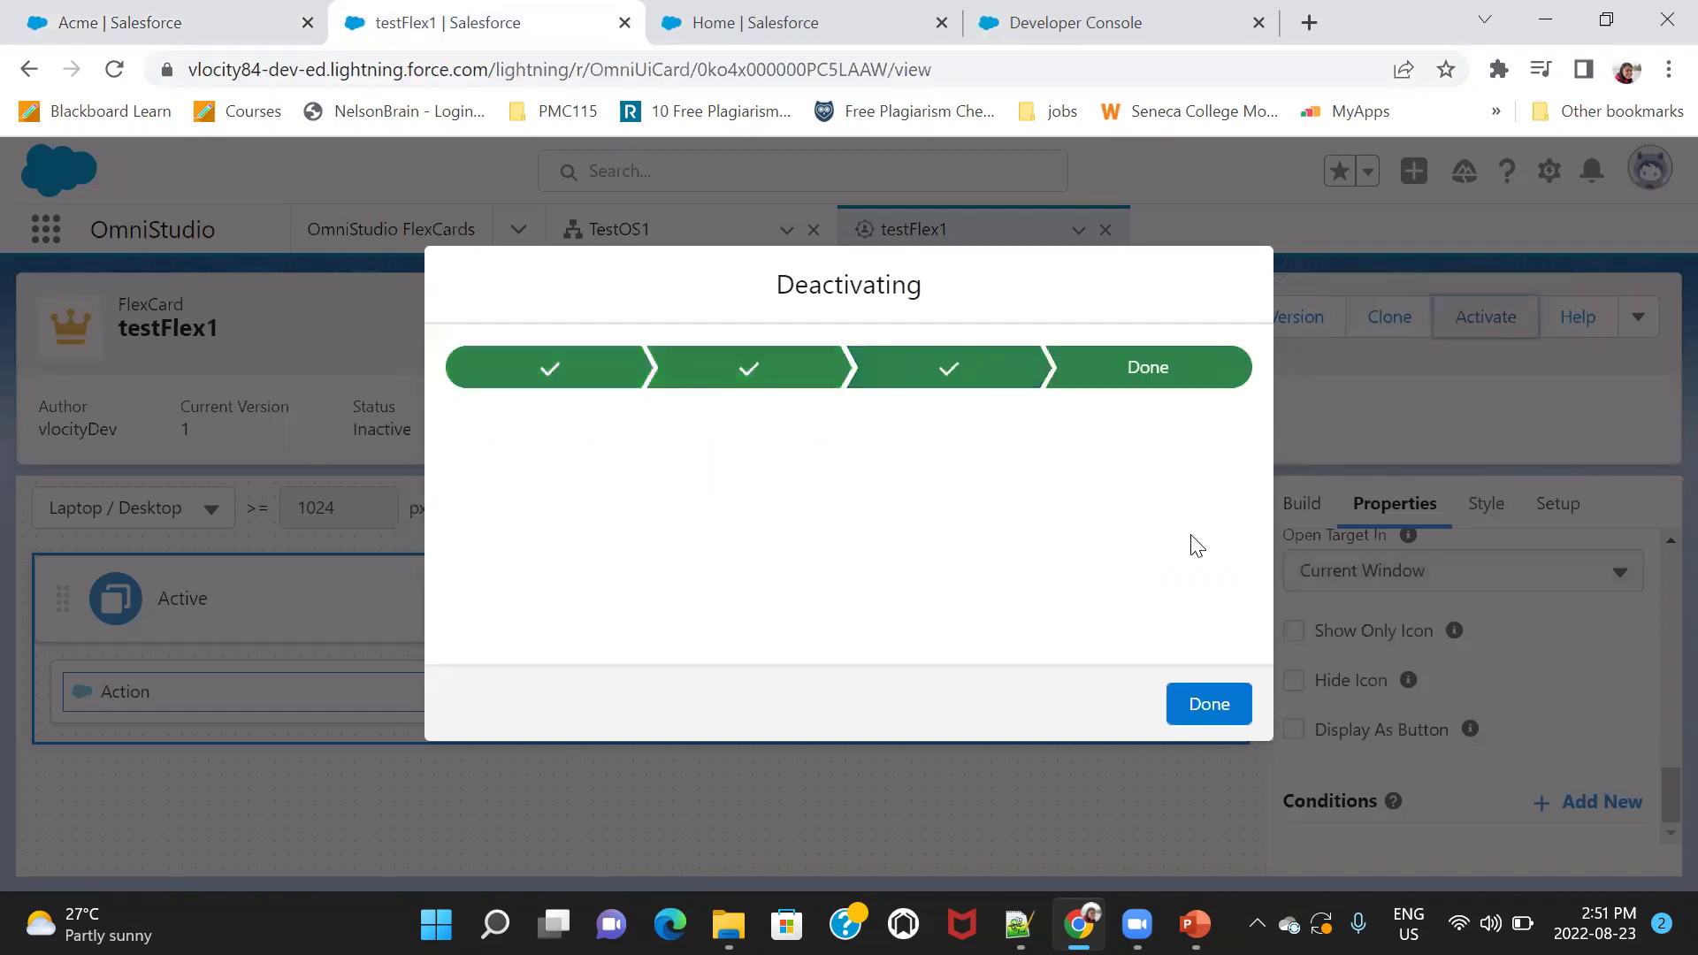
left_click(1220, 703)
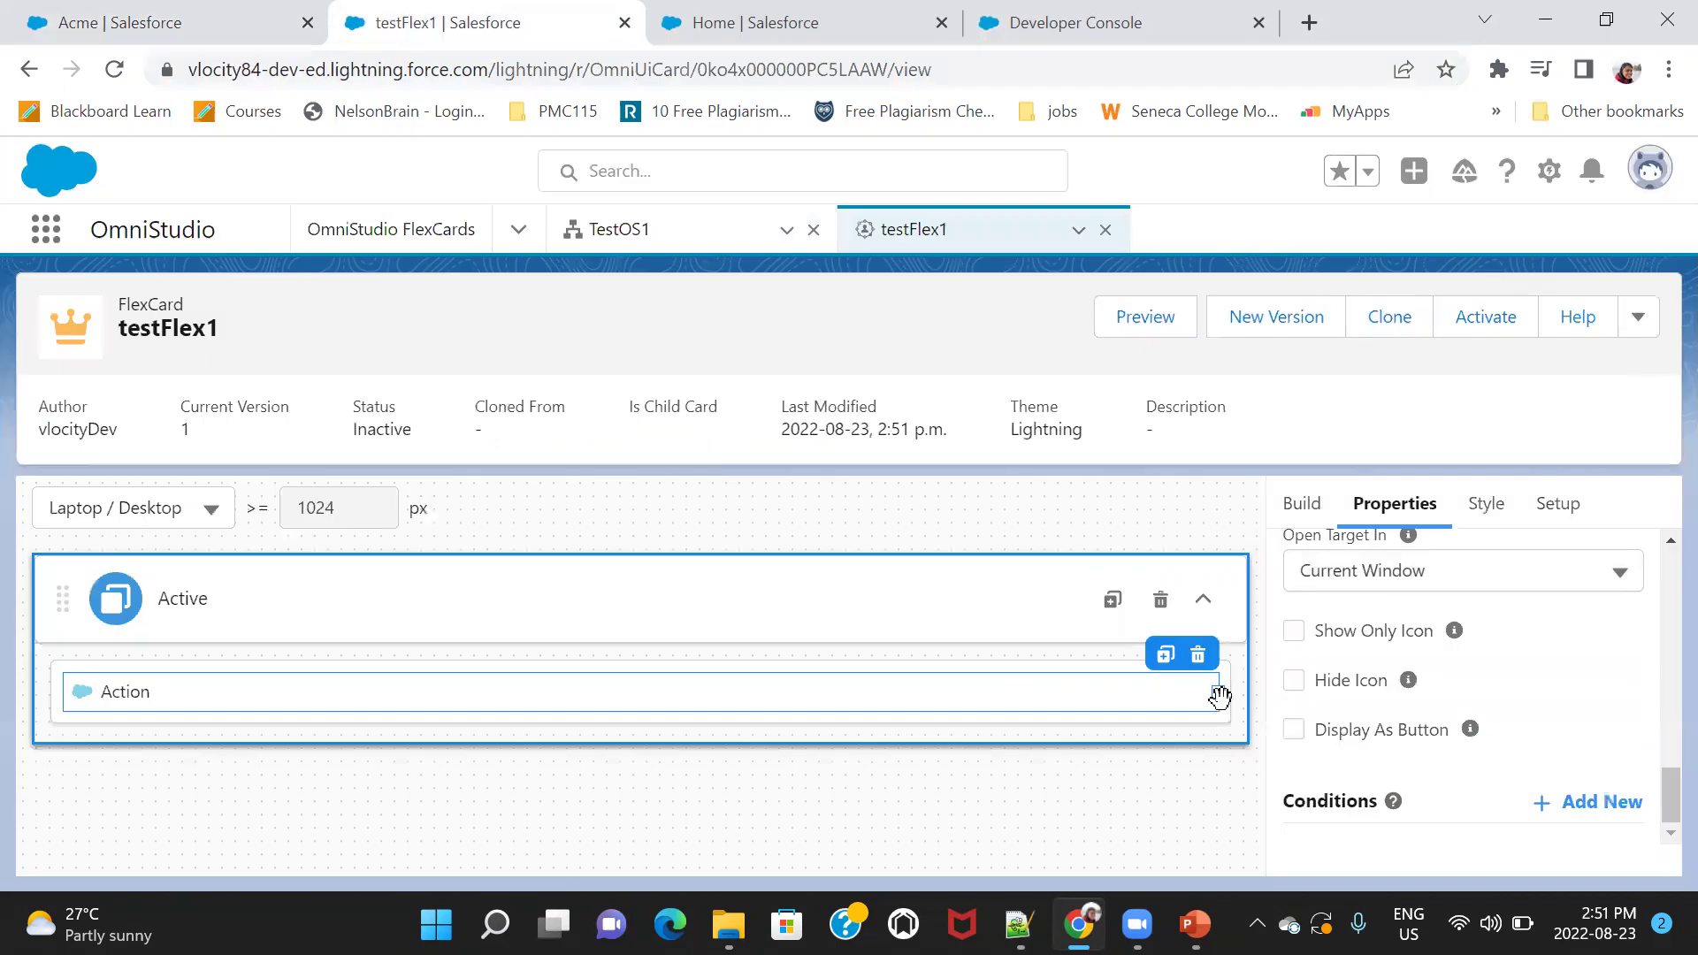
left_click(1567, 517)
left_click_drag(1658, 567, 1658, 780)
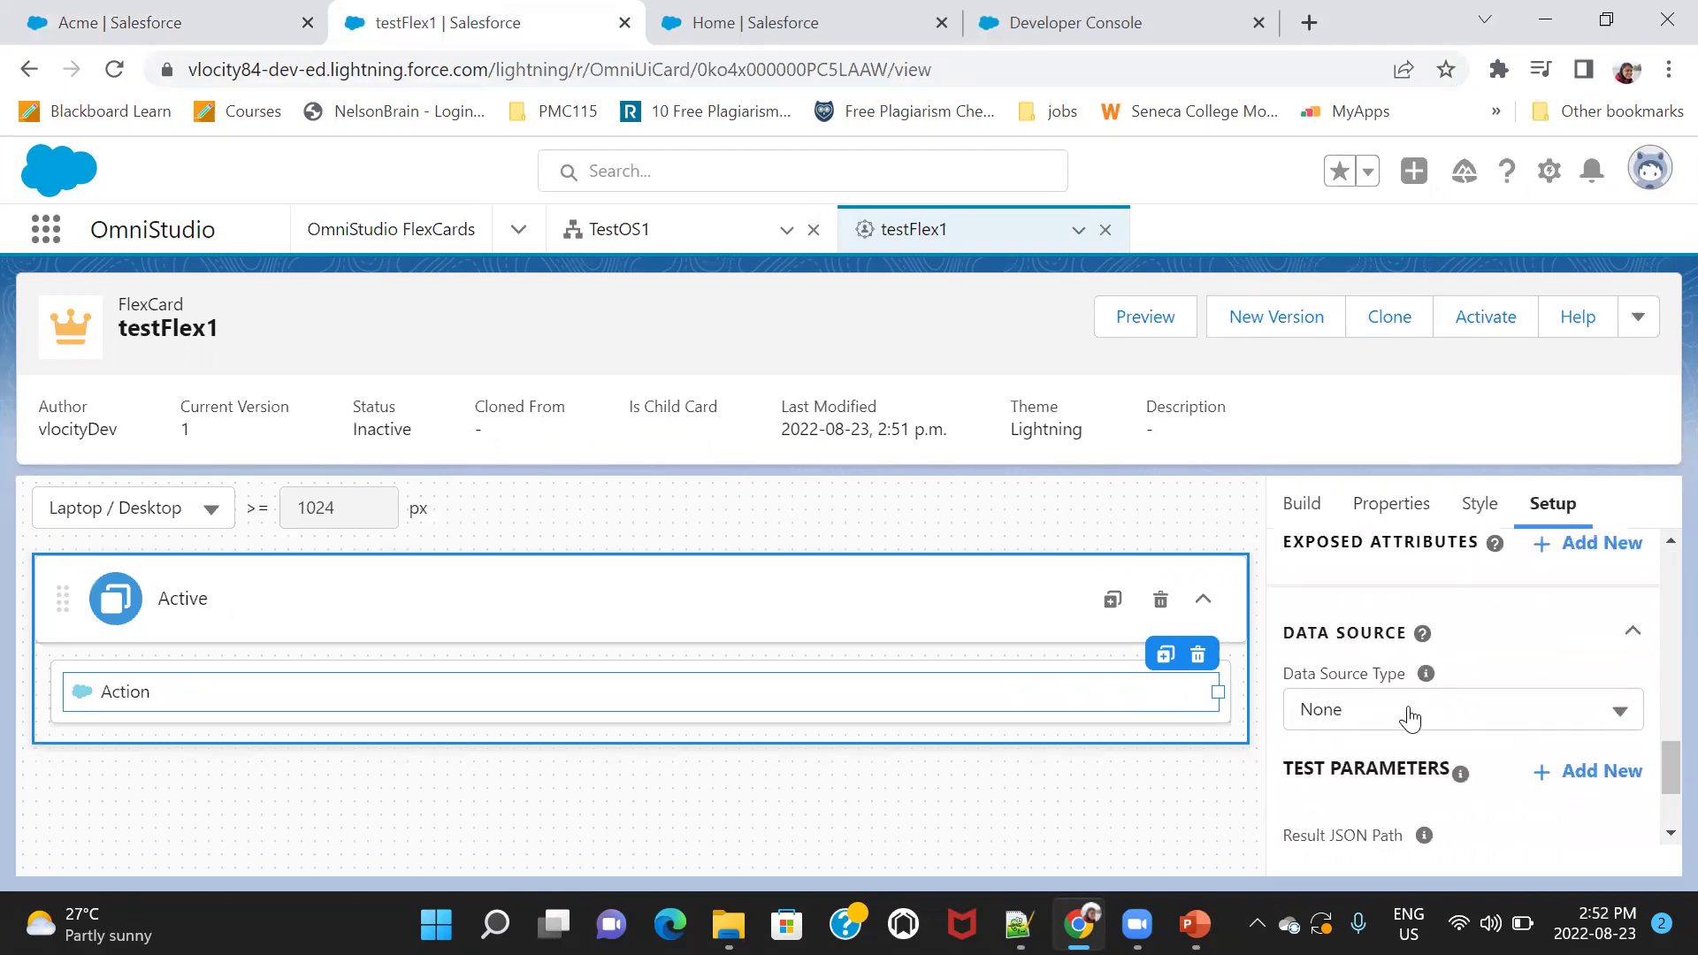
left_click(1376, 718)
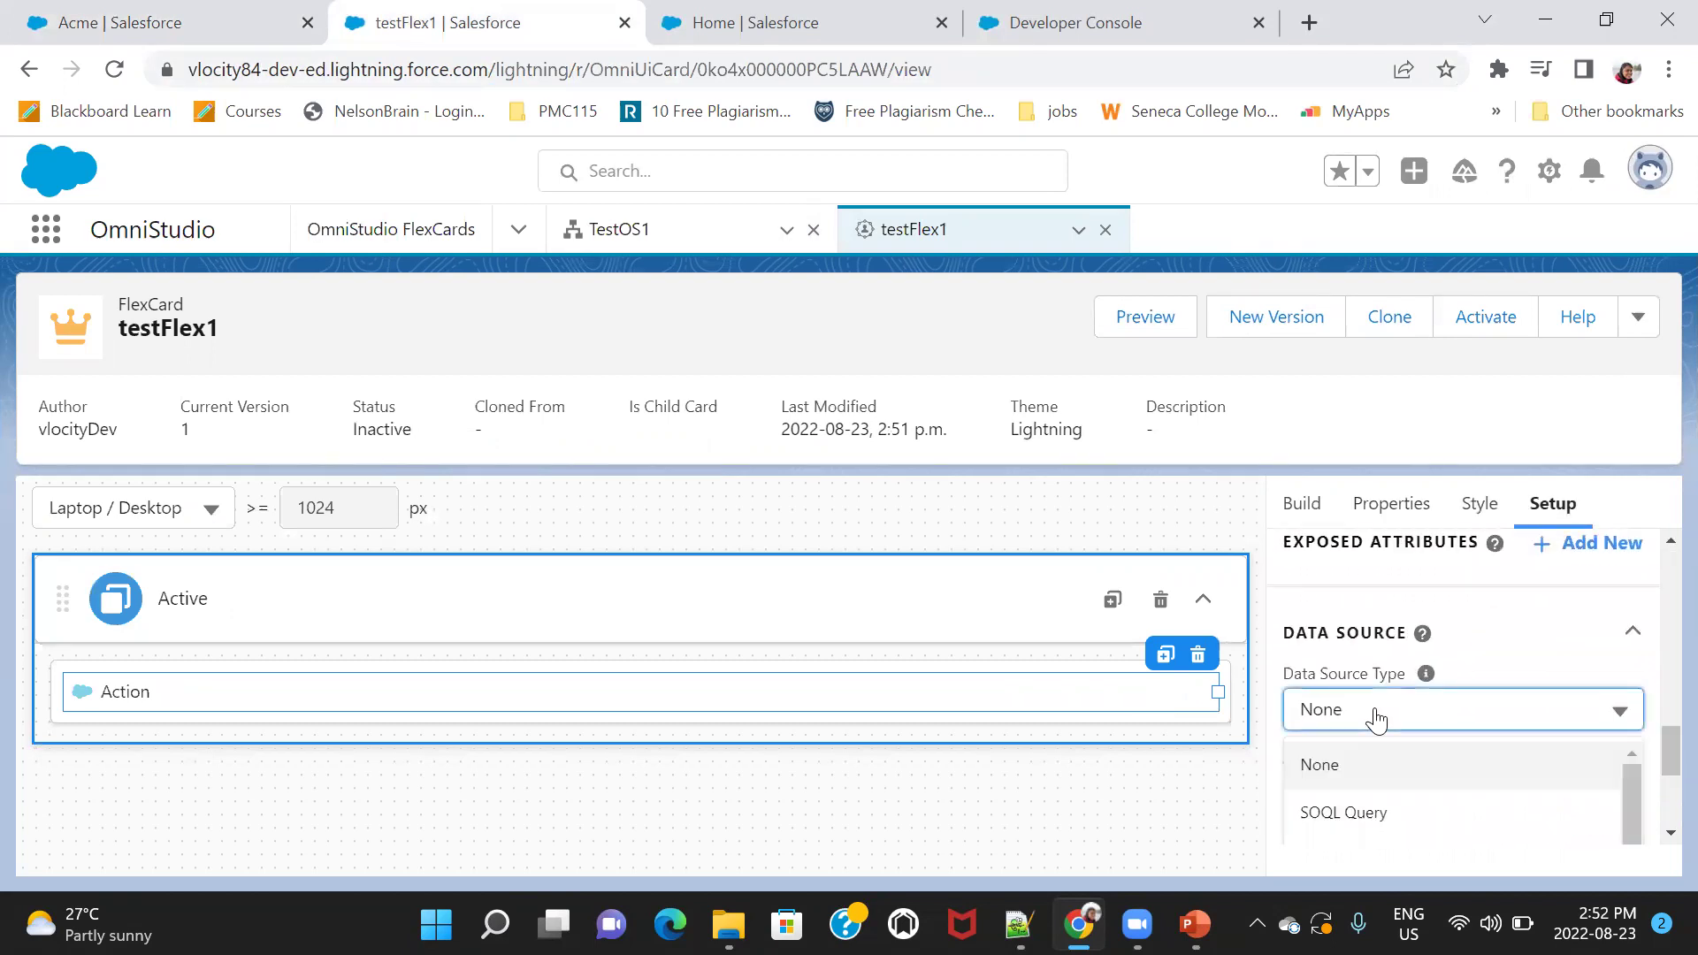
left_click(1362, 820)
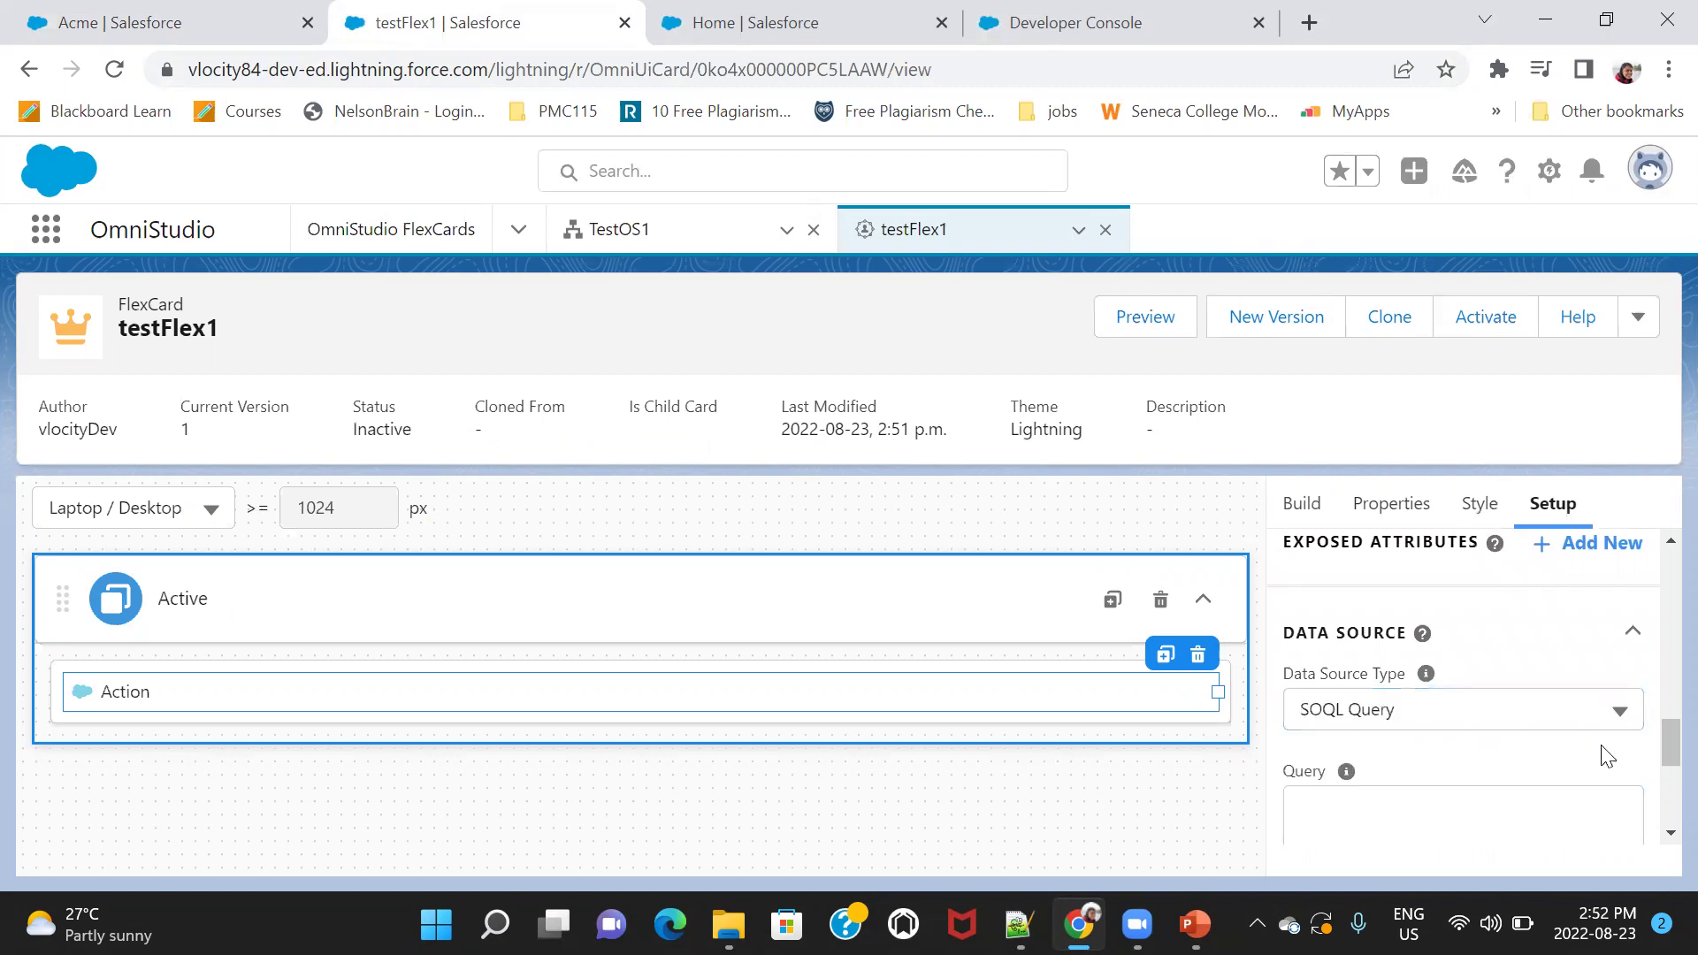
left_click(1101, 21)
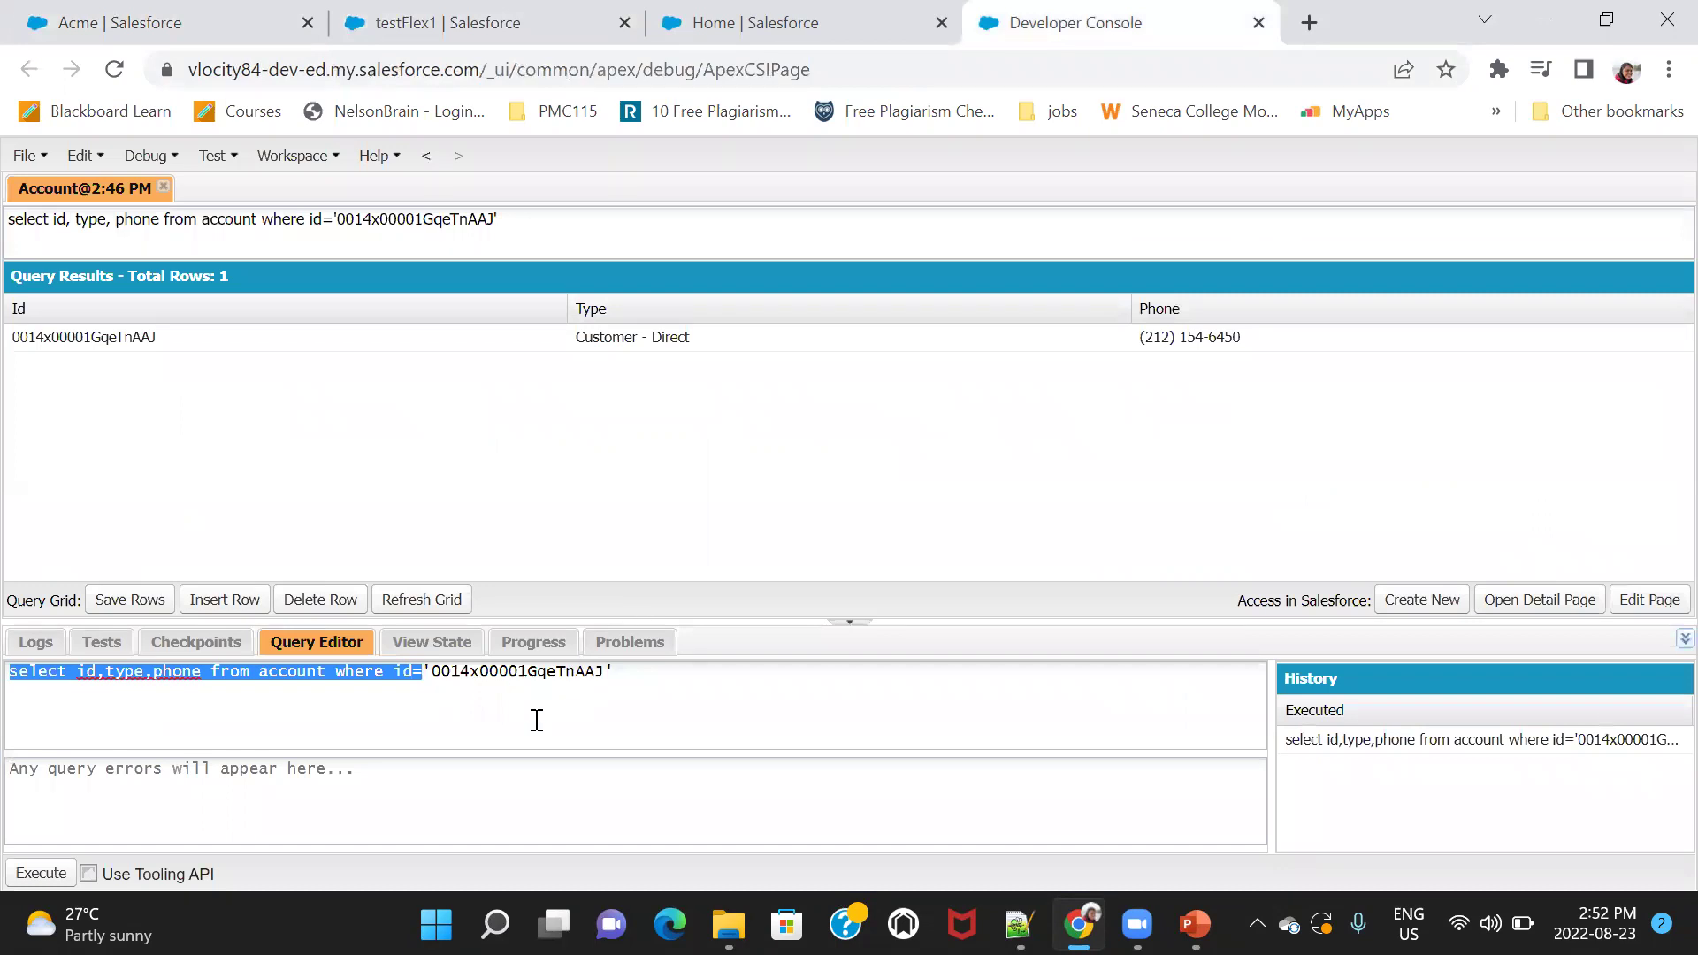
Paste the account id, type, phone SOQL into Query, filtered by '{recordId}'.
left_click(455, 18)
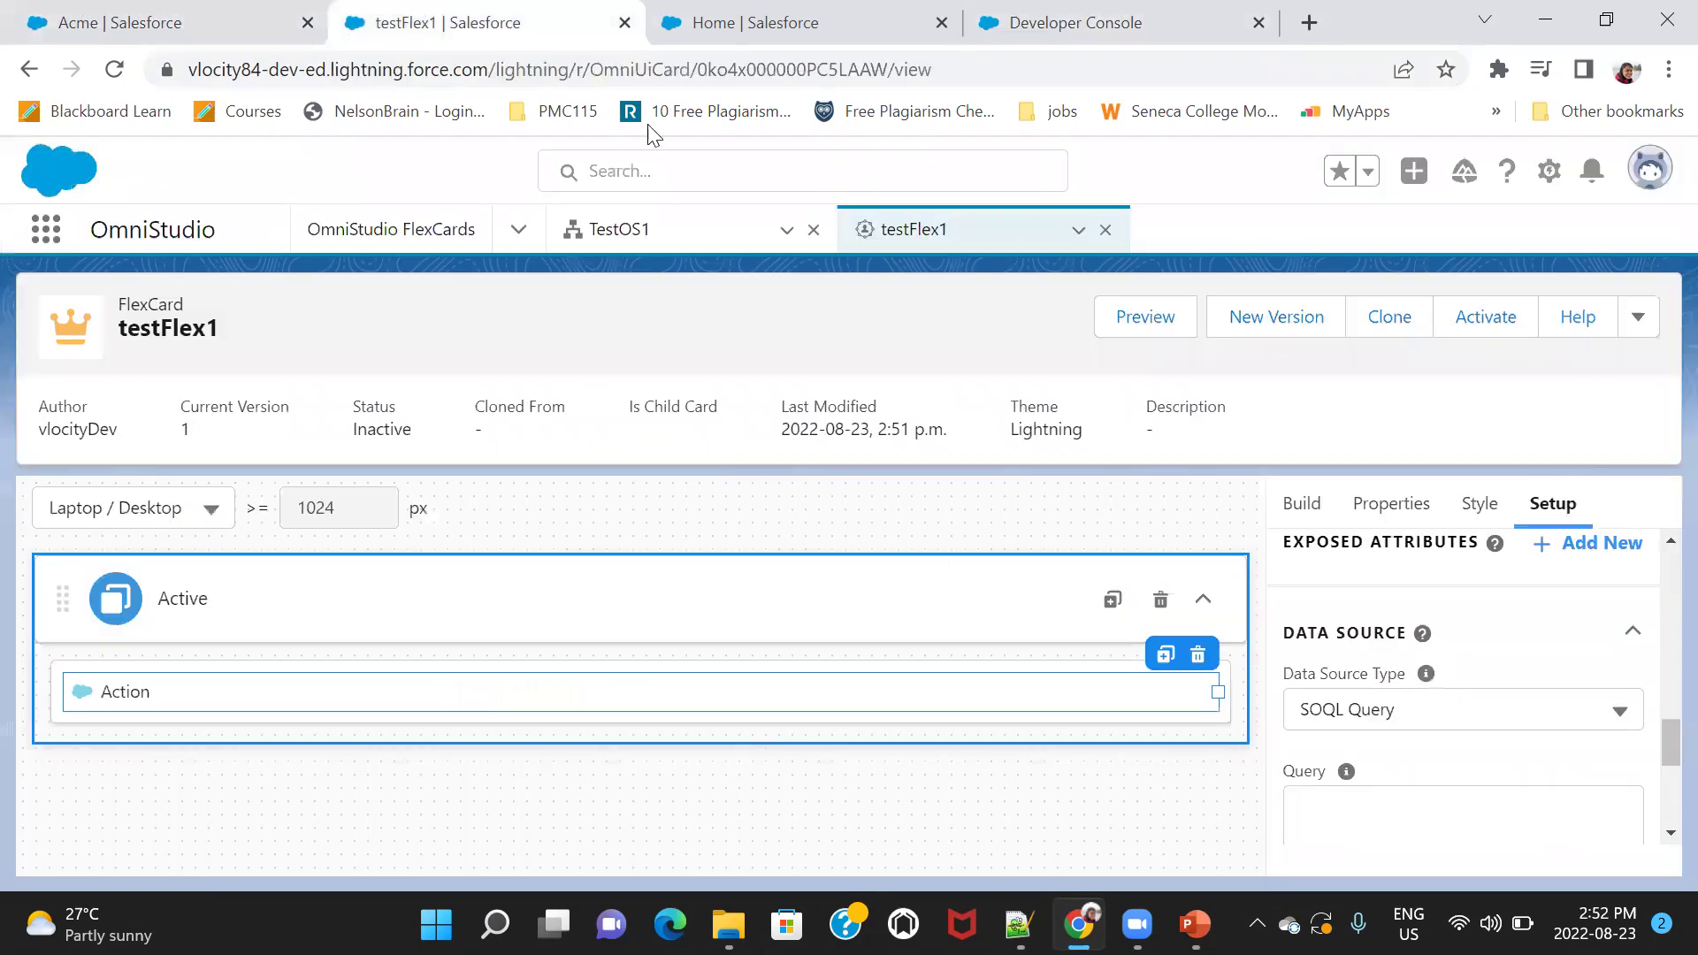
left_click(1319, 808)
type("select id,type,phone from account where id=")
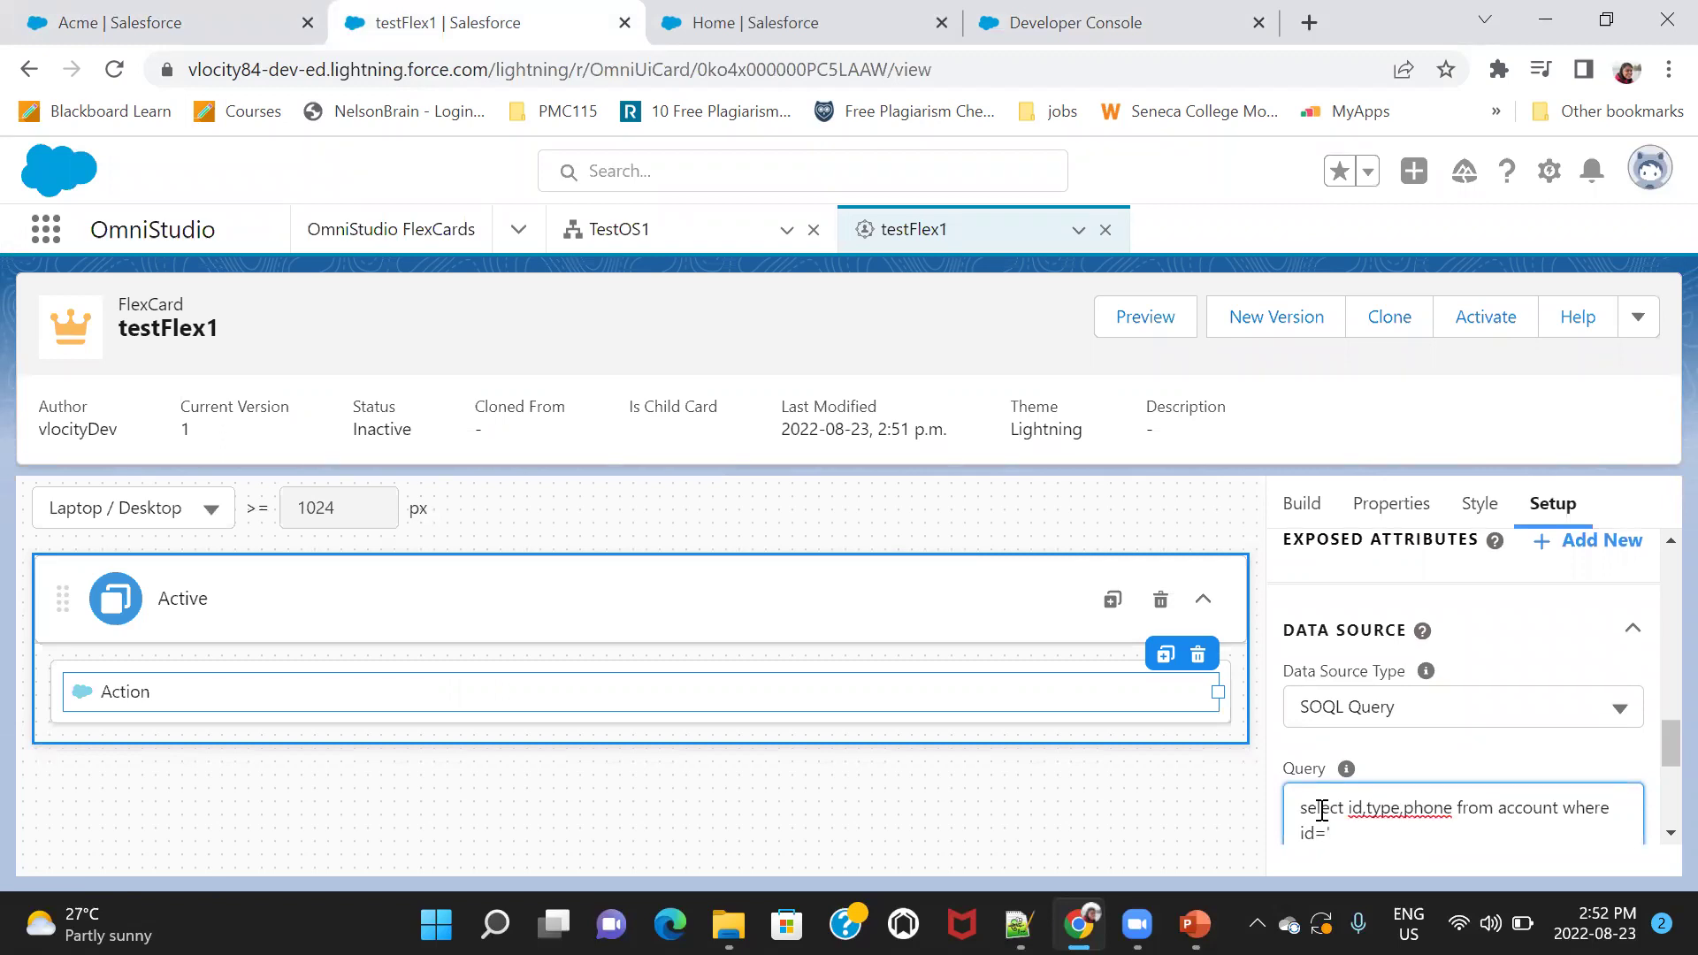
type("'{recordId}")
left_click_drag(1656, 729, 1662, 797)
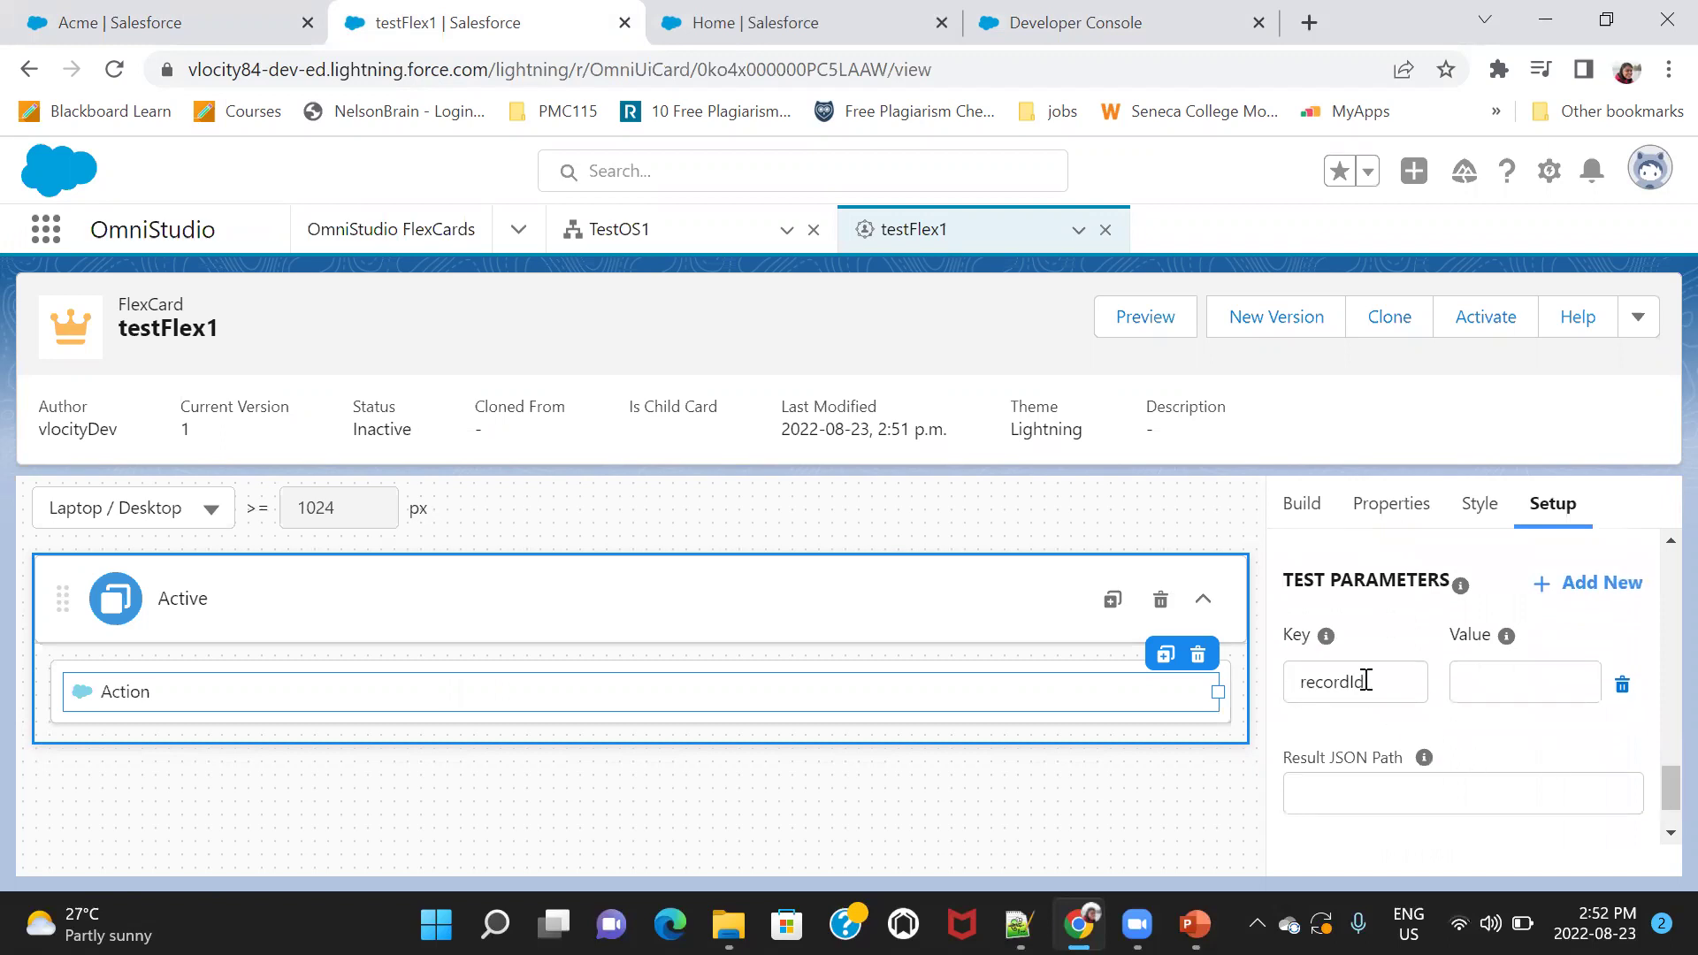
Set the recordId test parameter to Acme's record Id and Save & Fetch the results.
left_click(281, 9)
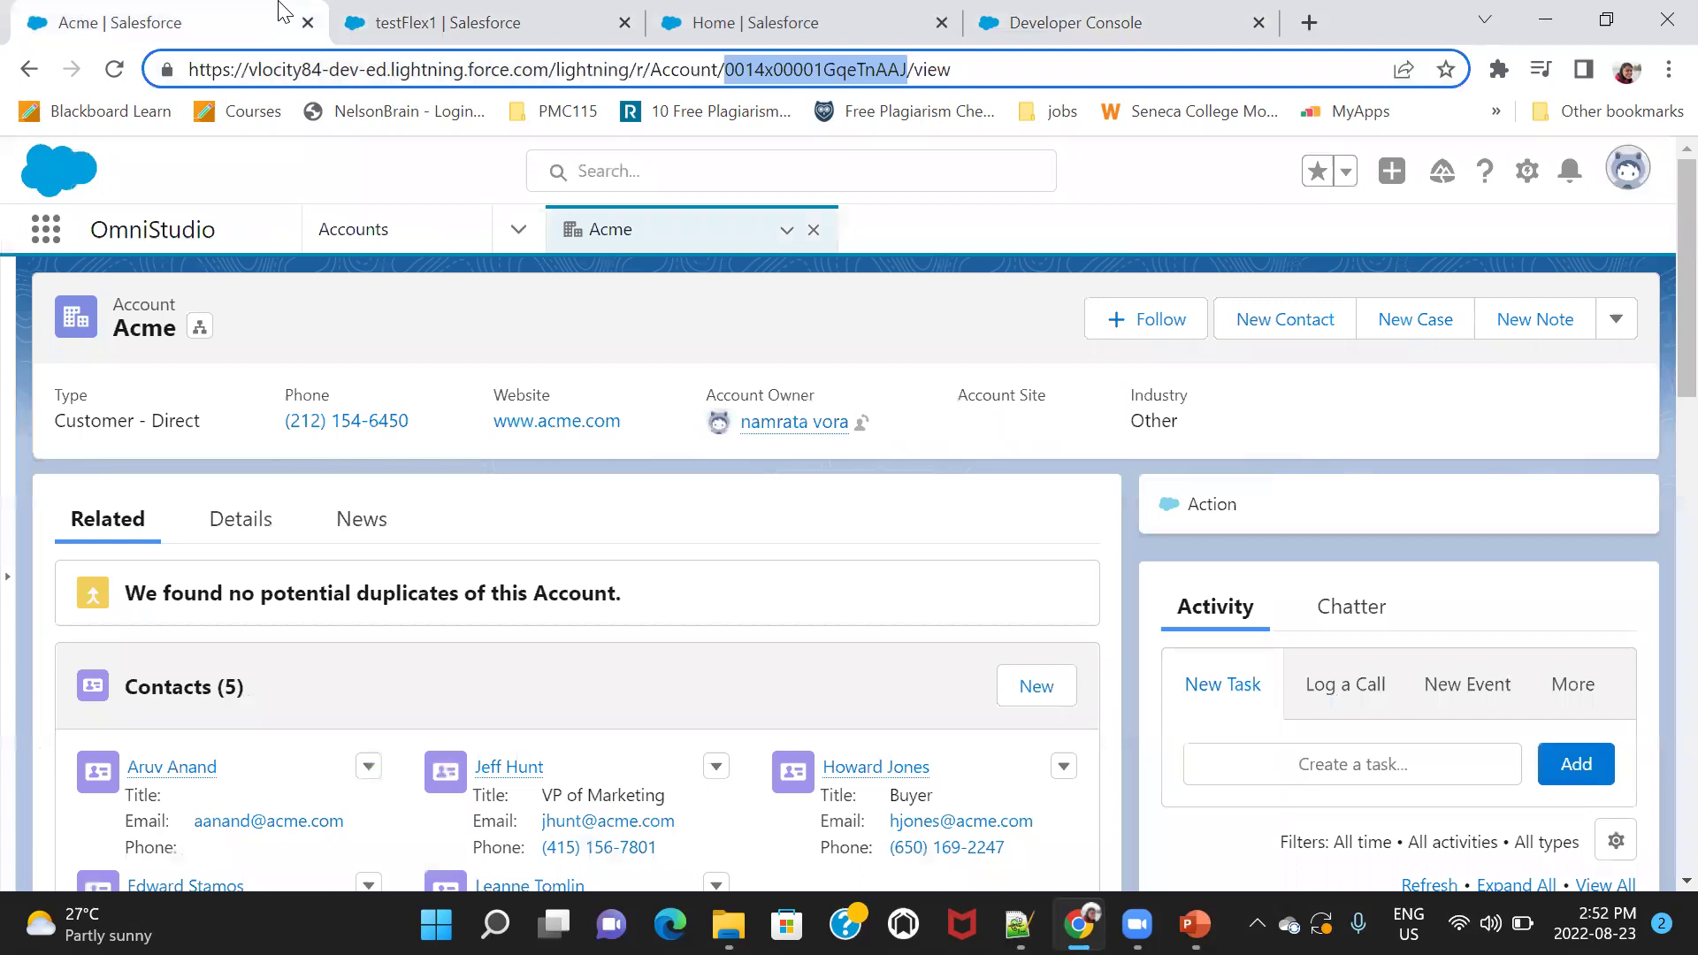
left_click(477, 14)
left_click(1498, 668)
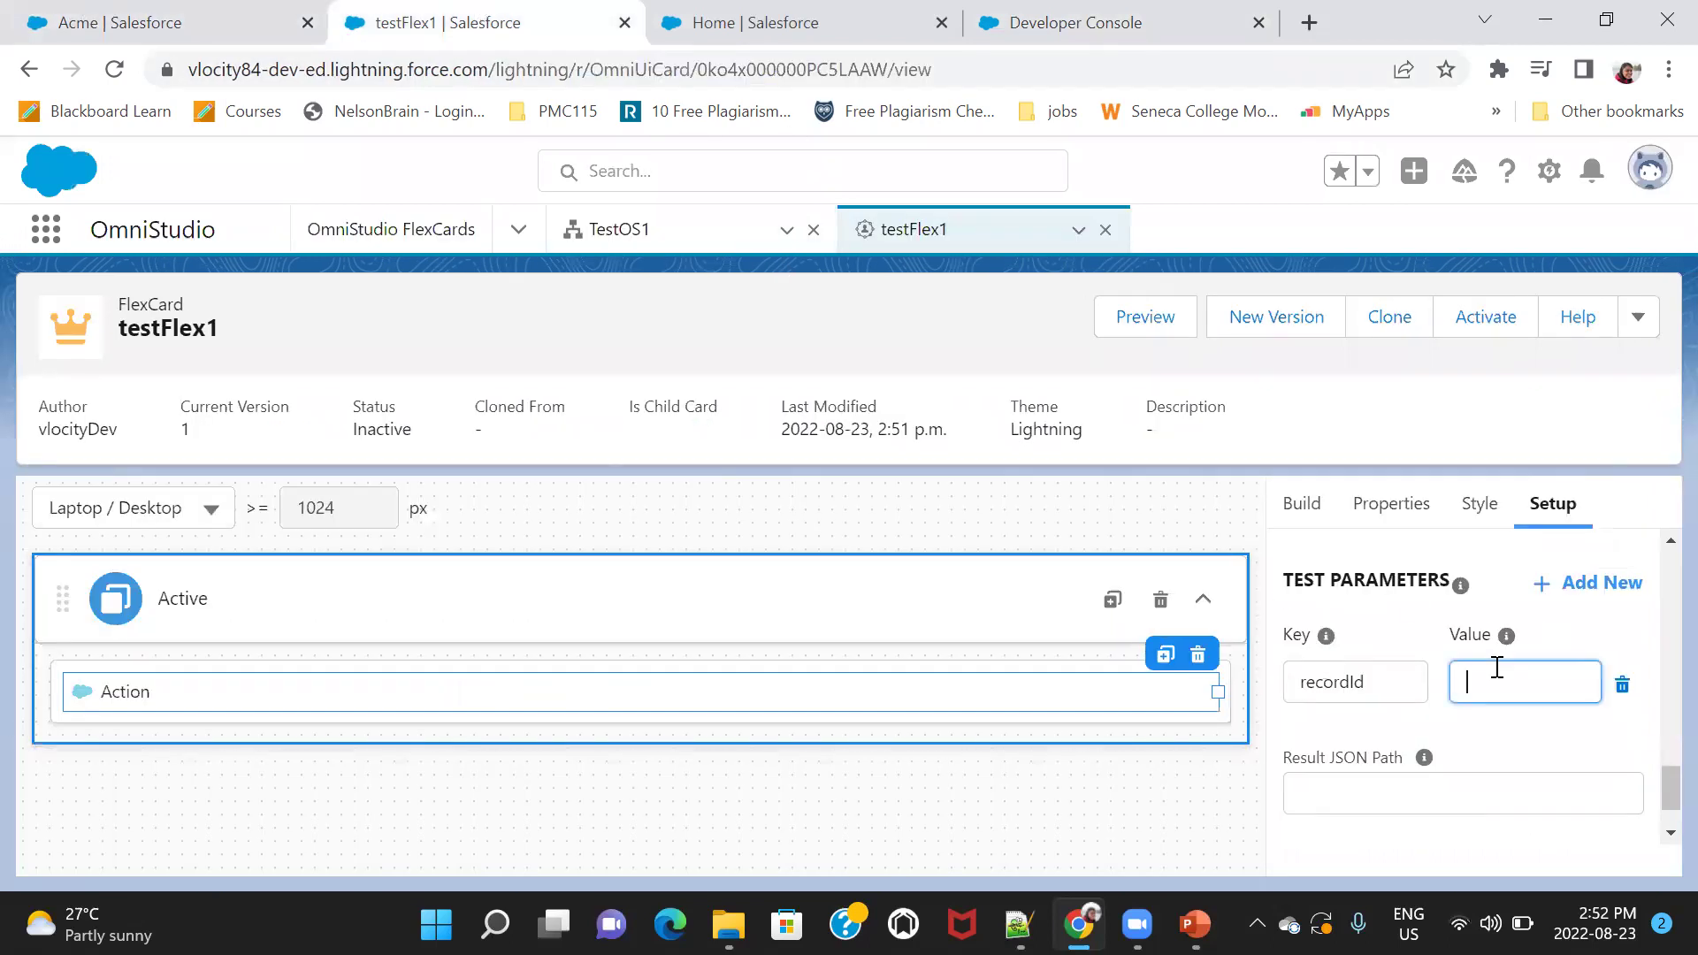
key("ctrl+v")
left_click(1528, 750)
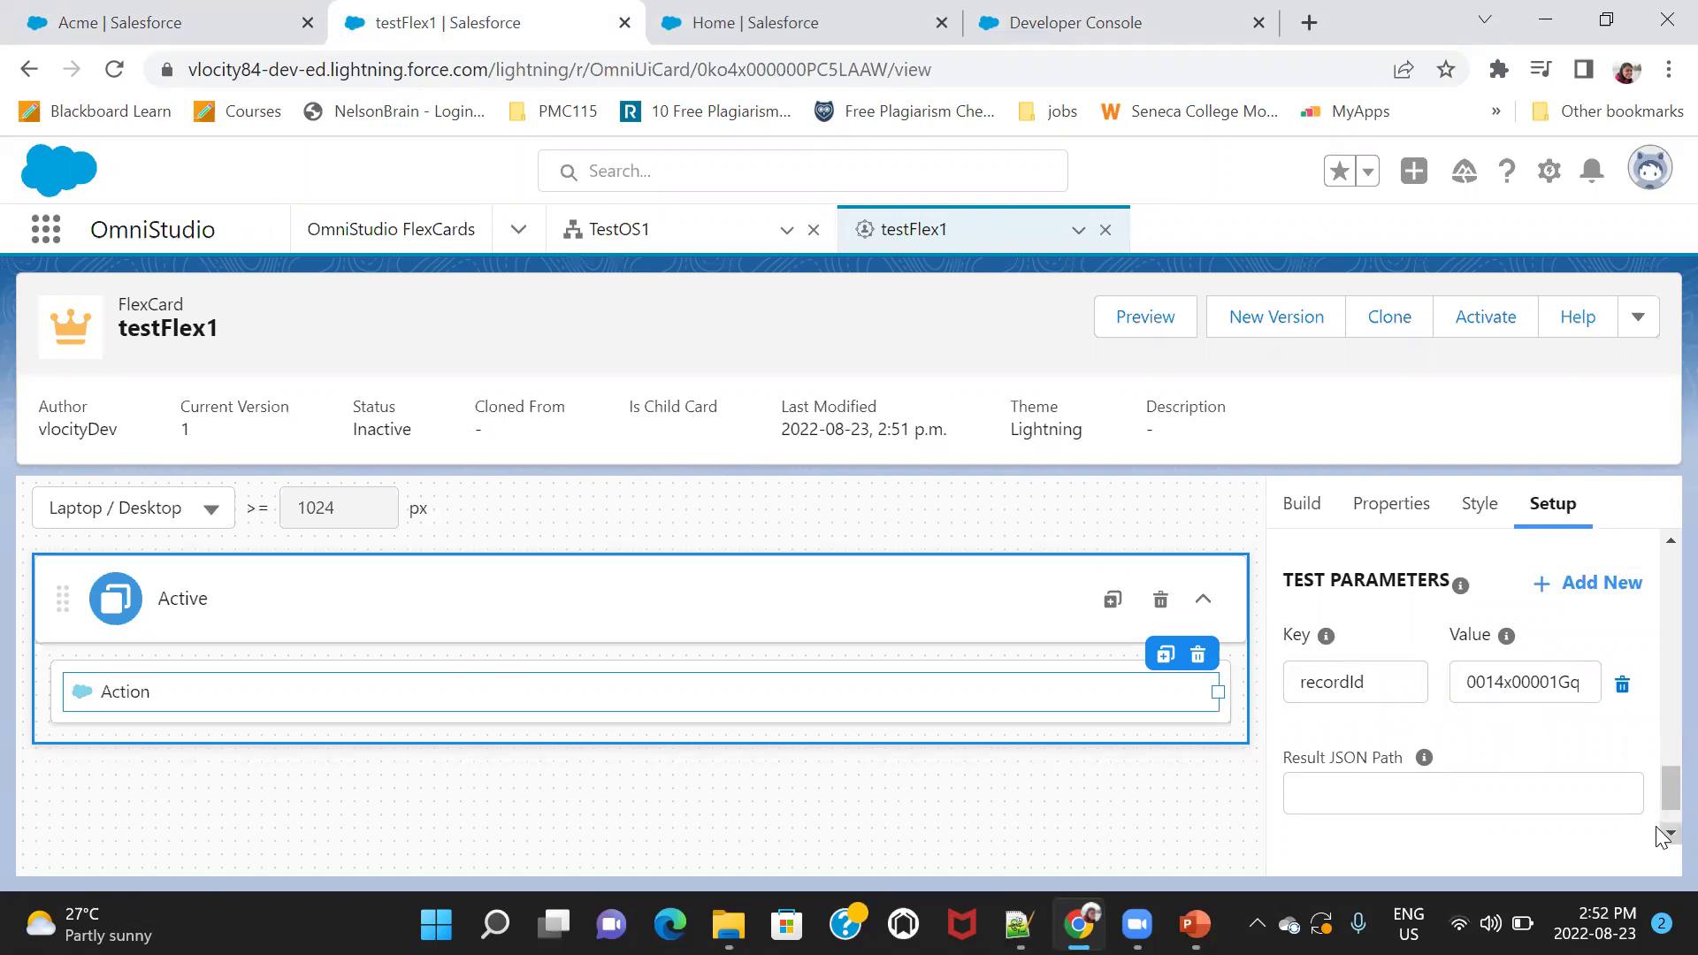
scroll(1667, 827, "down", 1)
left_click(1375, 800)
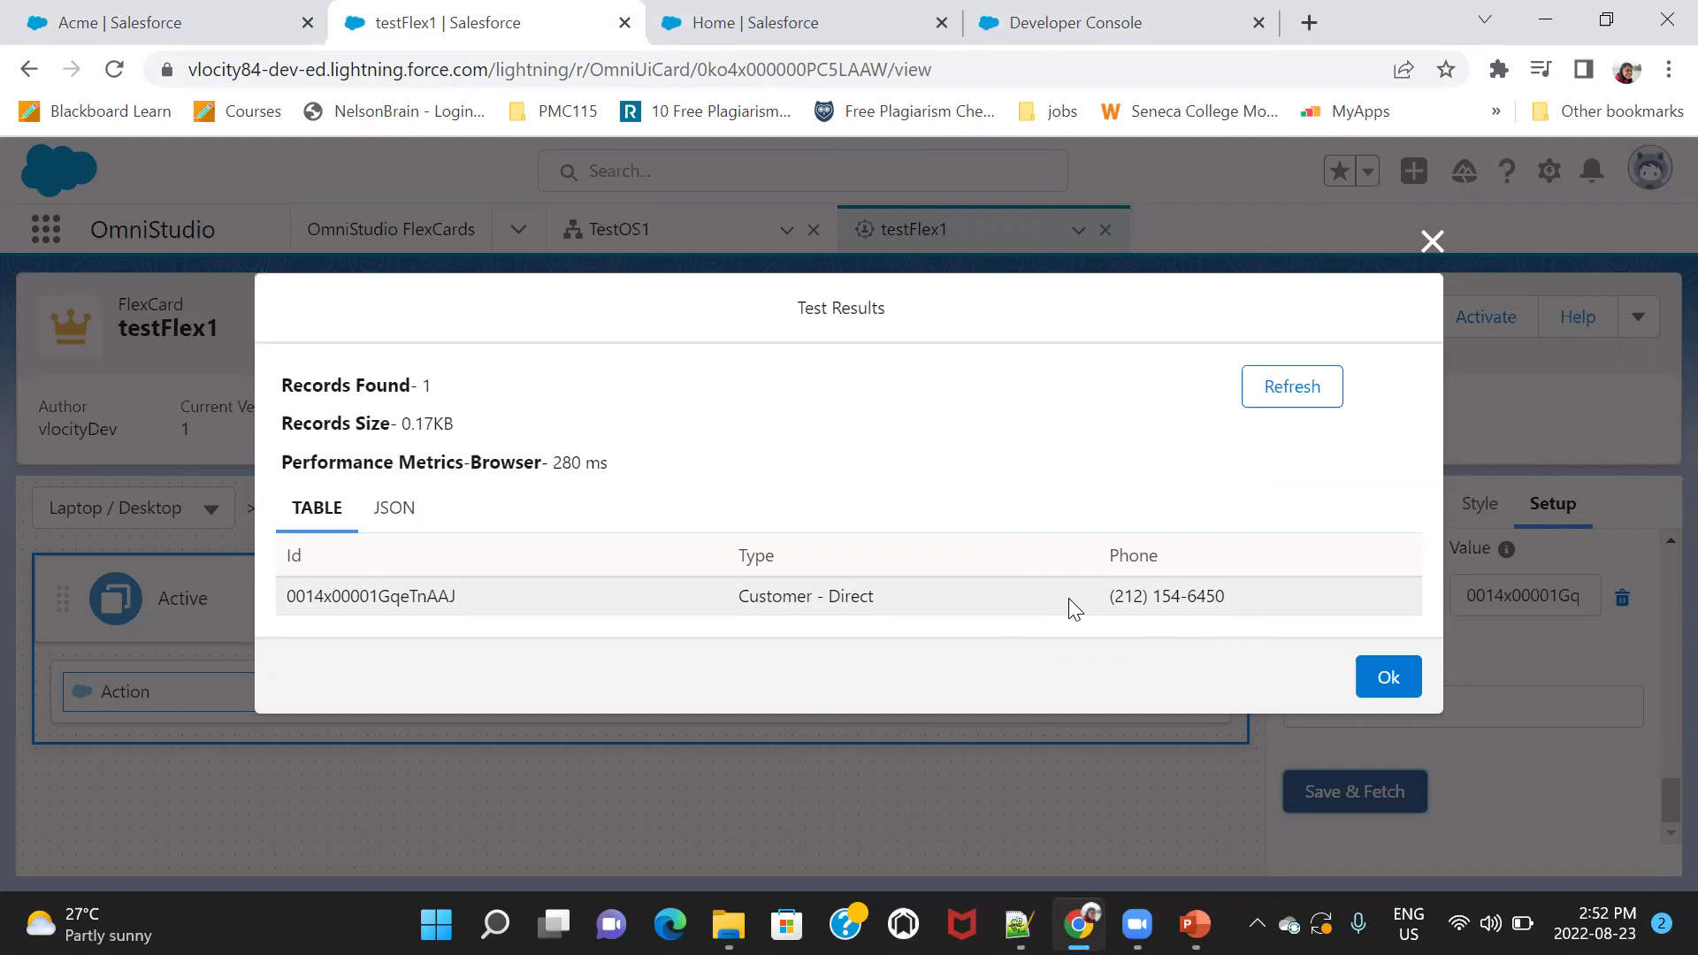
Add two action input parameters with keys c__Phone and c__Type.
left_click(1382, 679)
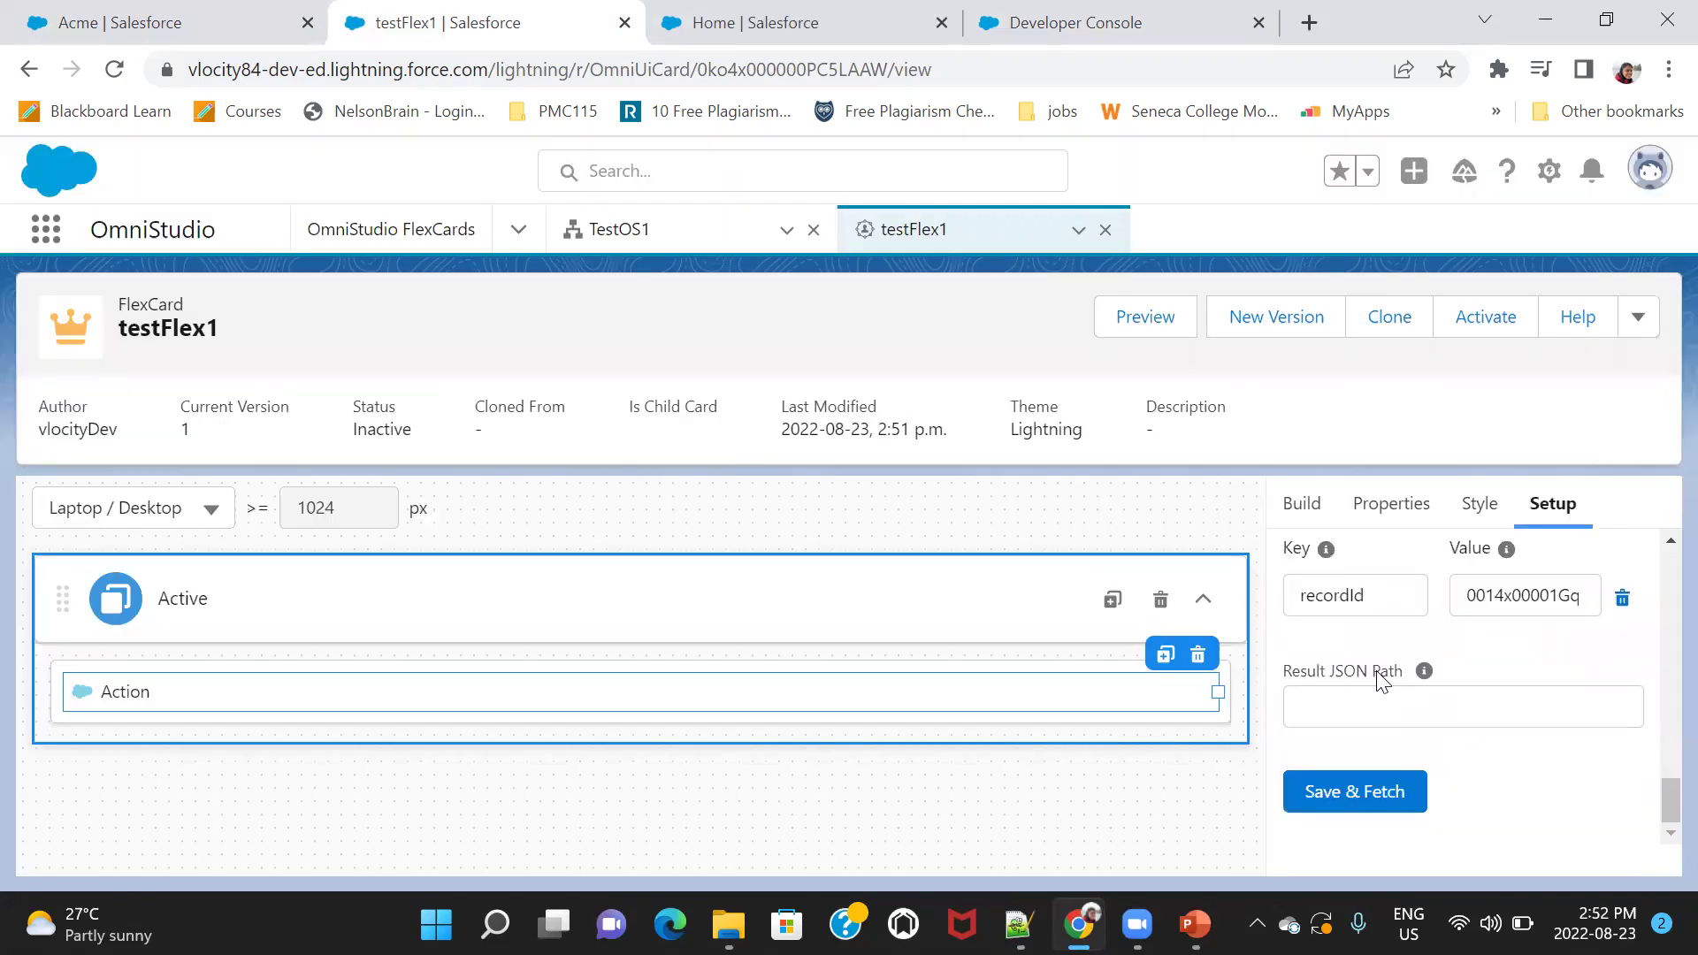
left_click(1658, 576)
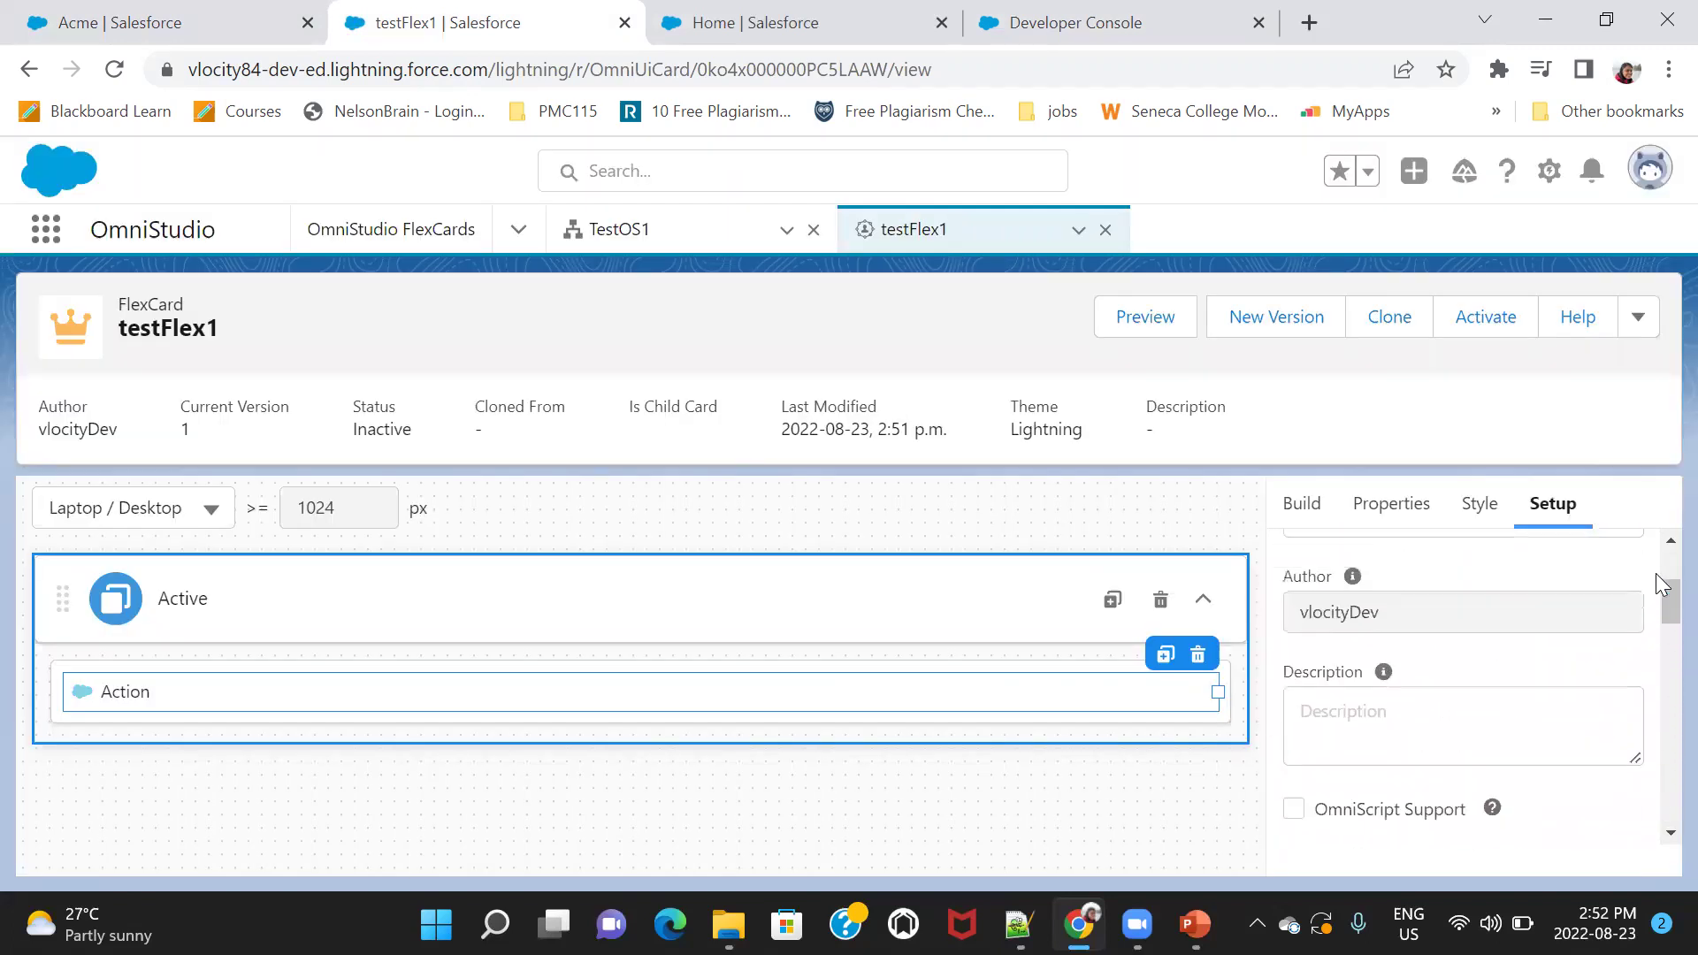
left_click(1657, 575)
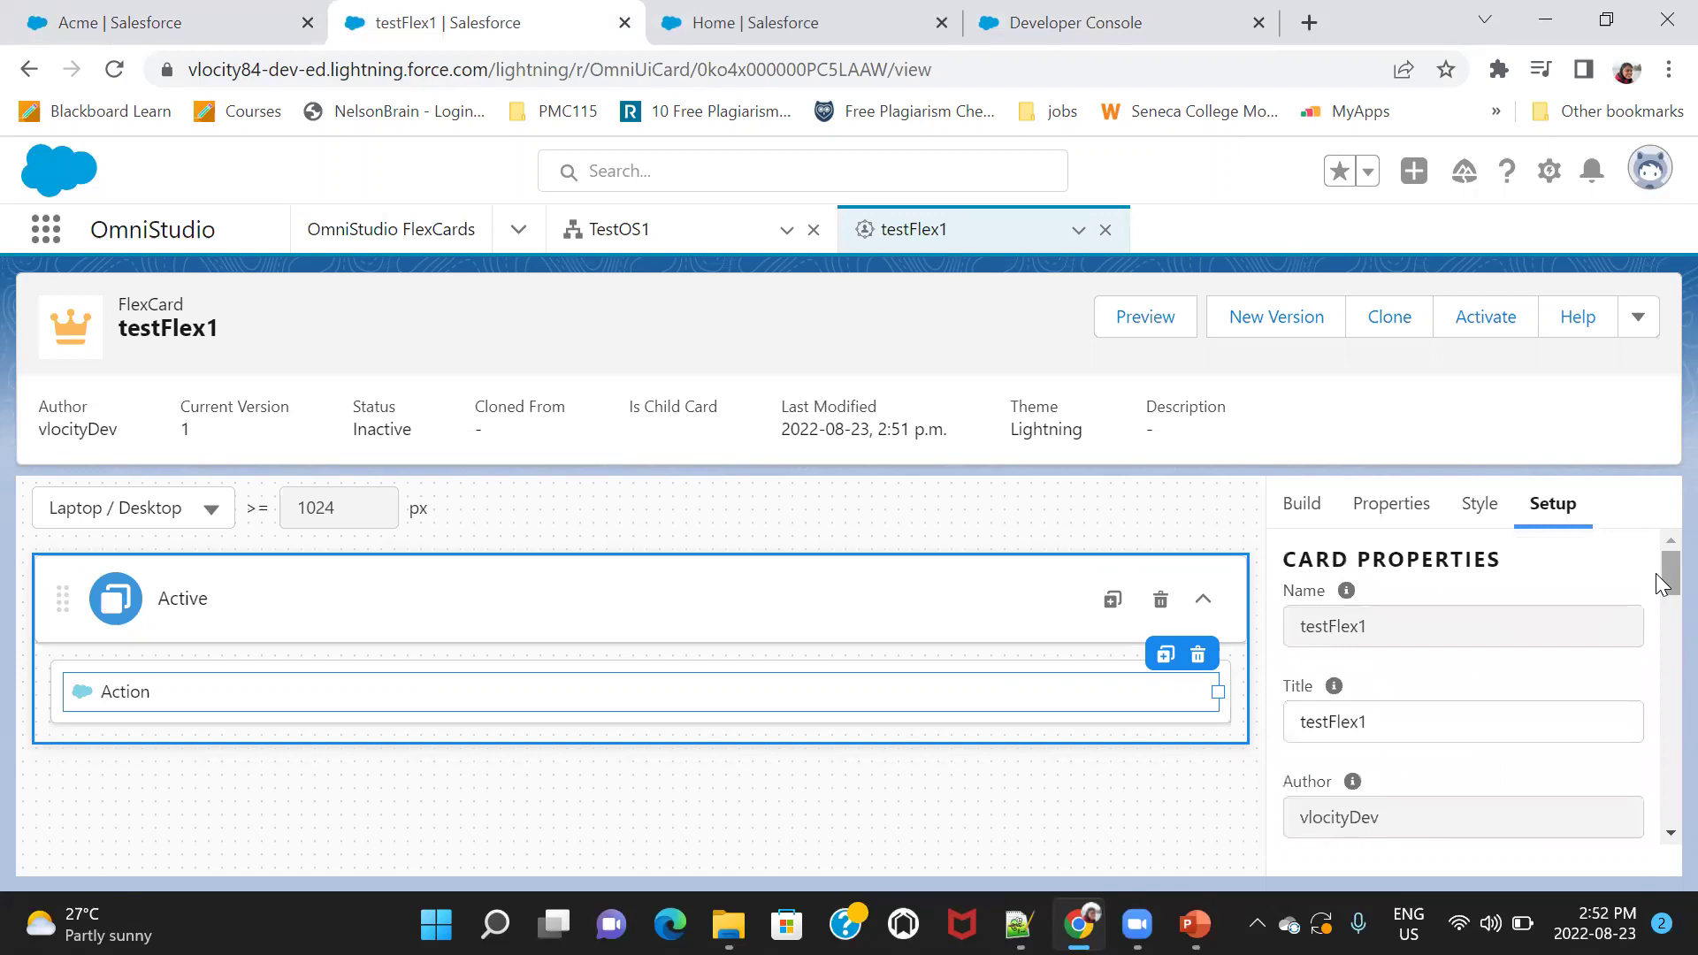
left_click(925, 683)
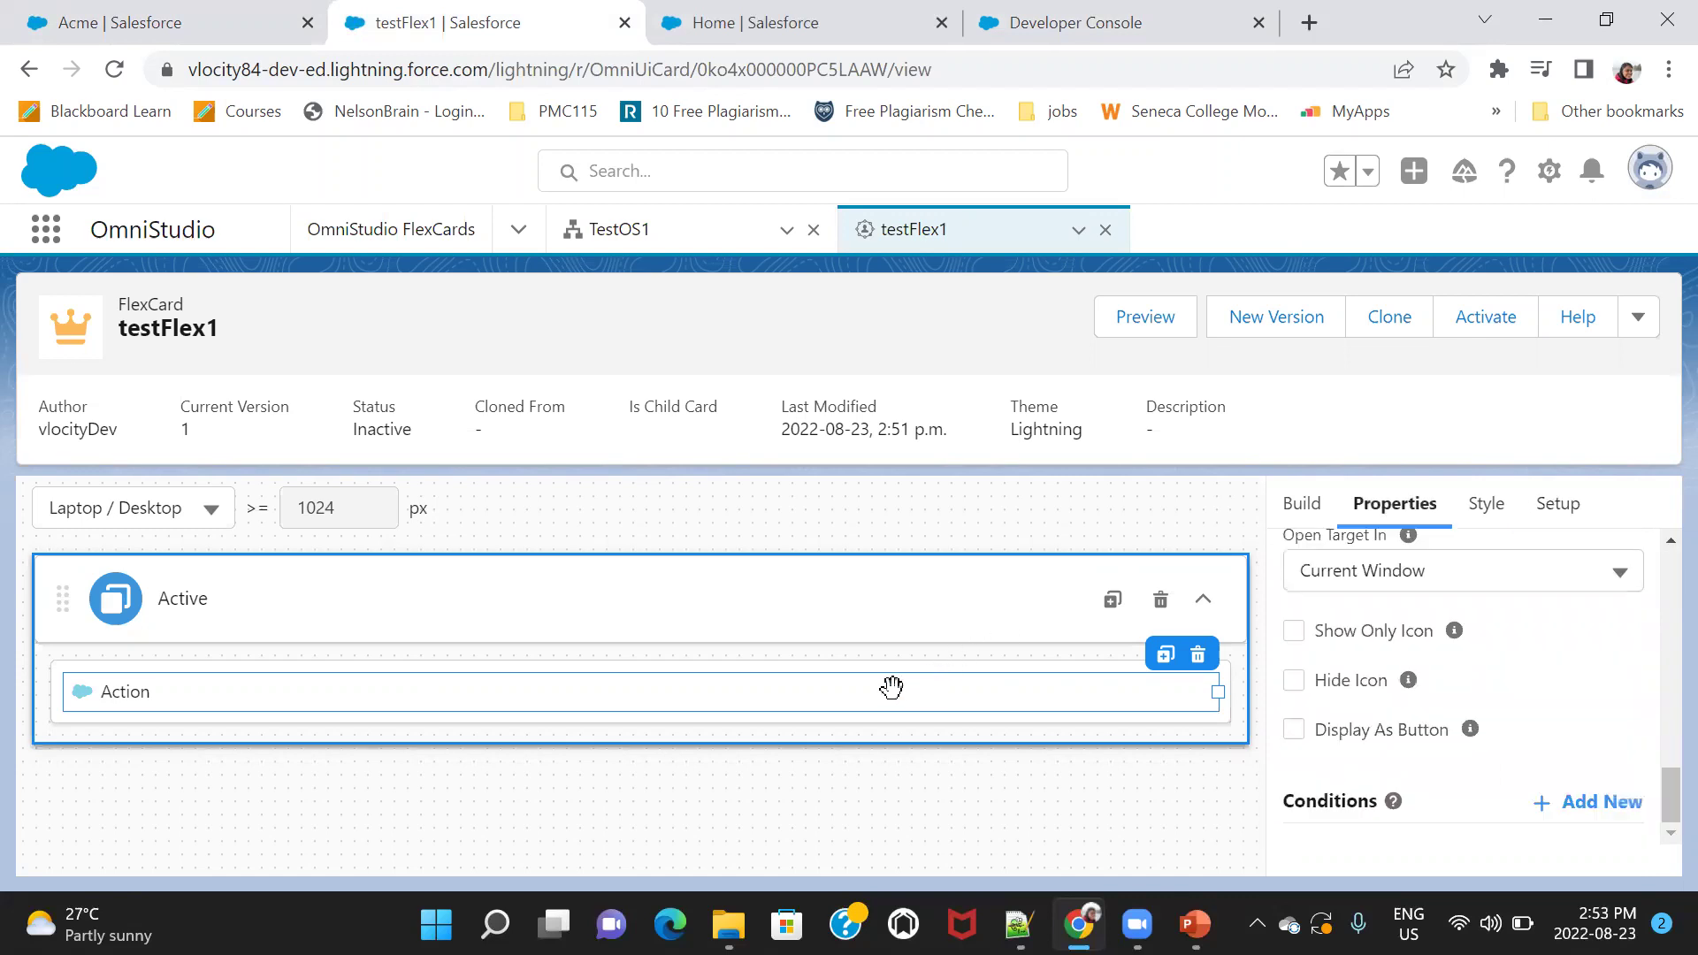
mouse_move(1659, 796)
left_mouse_down()
mouse_move(1659, 739)
mouse_move(1659, 763)
left_mouse_up()
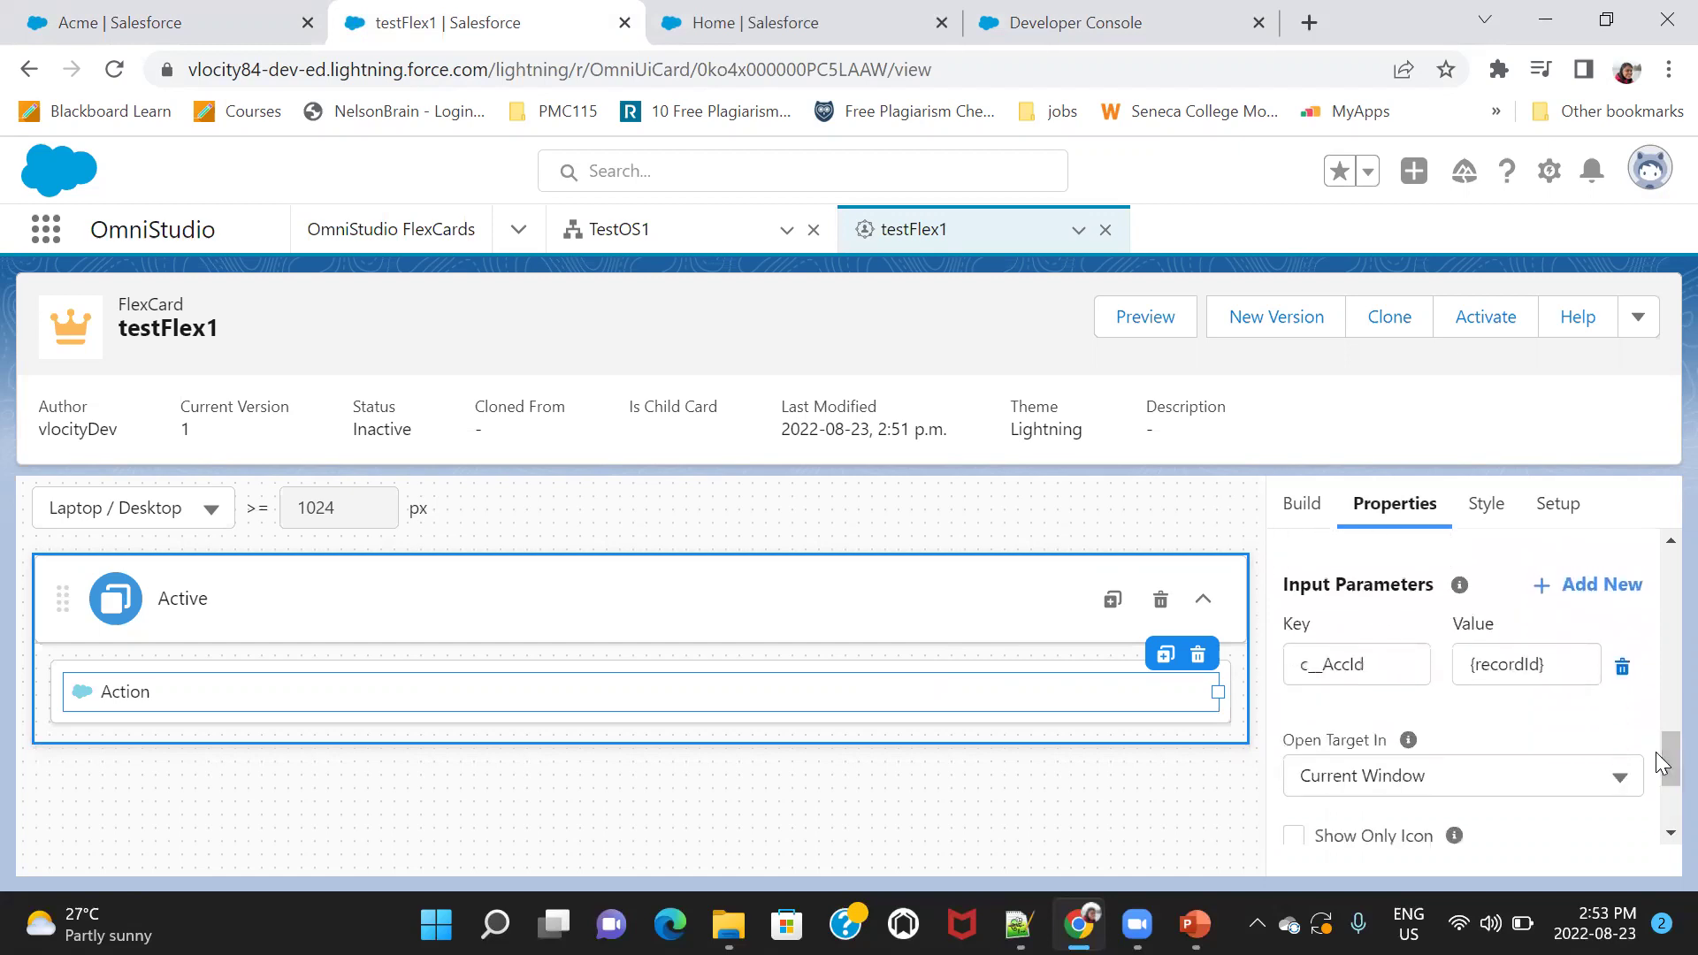
left_click(1626, 598)
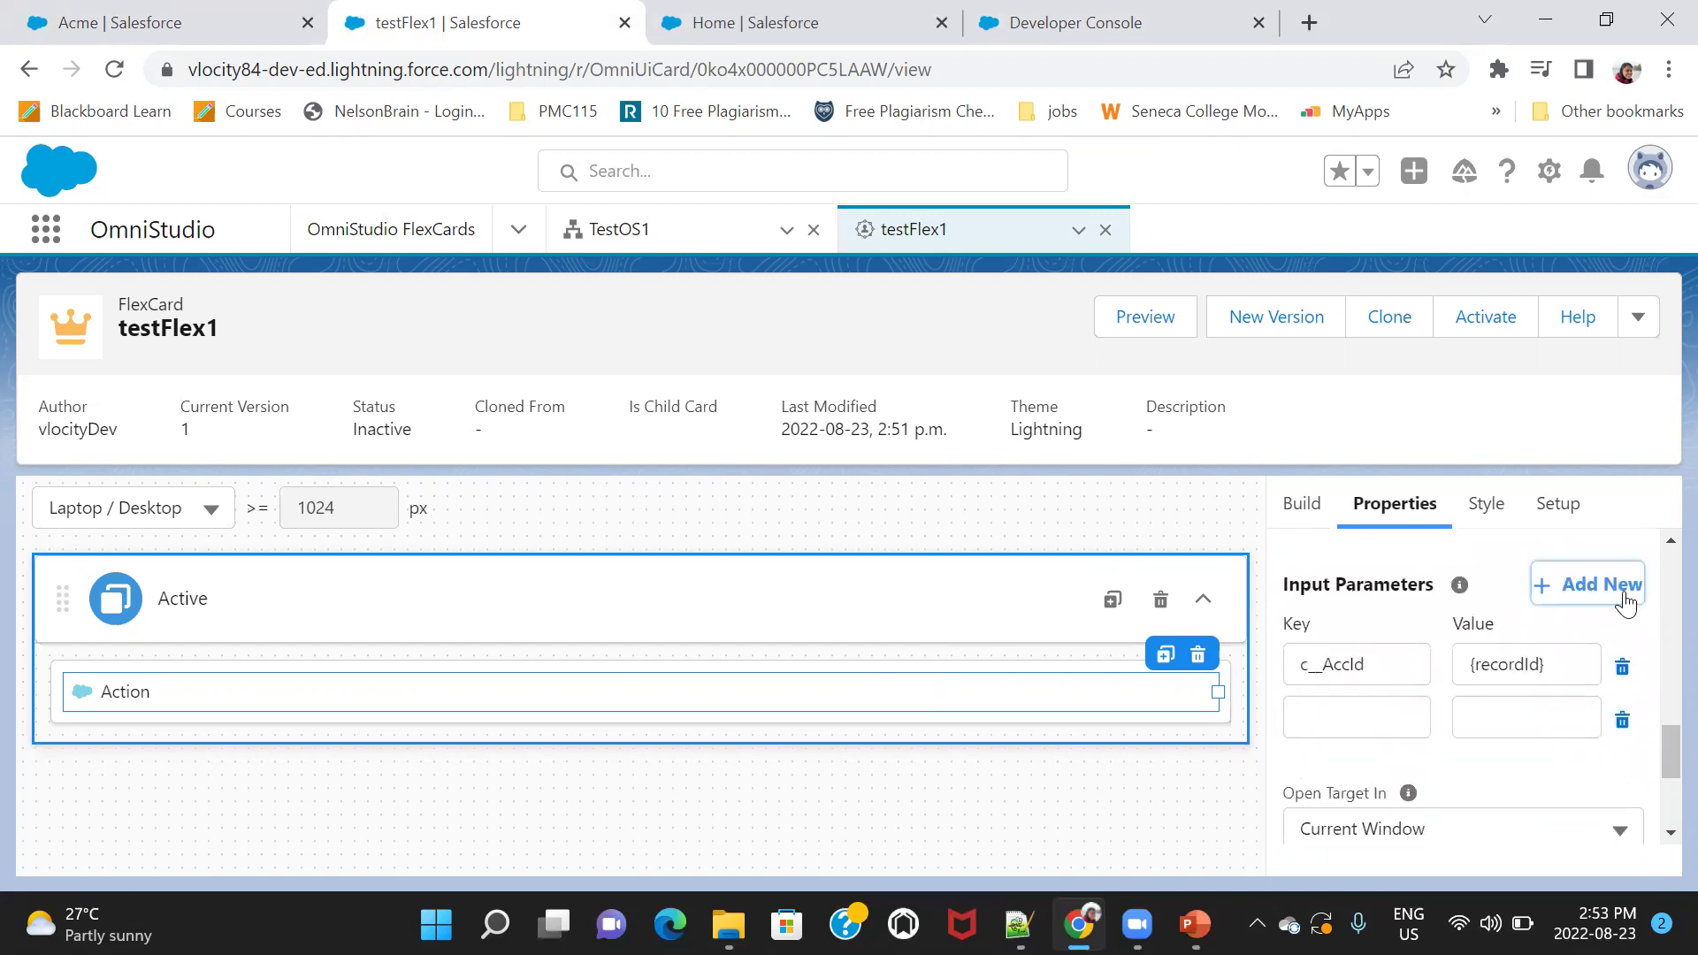
left_click(1387, 709)
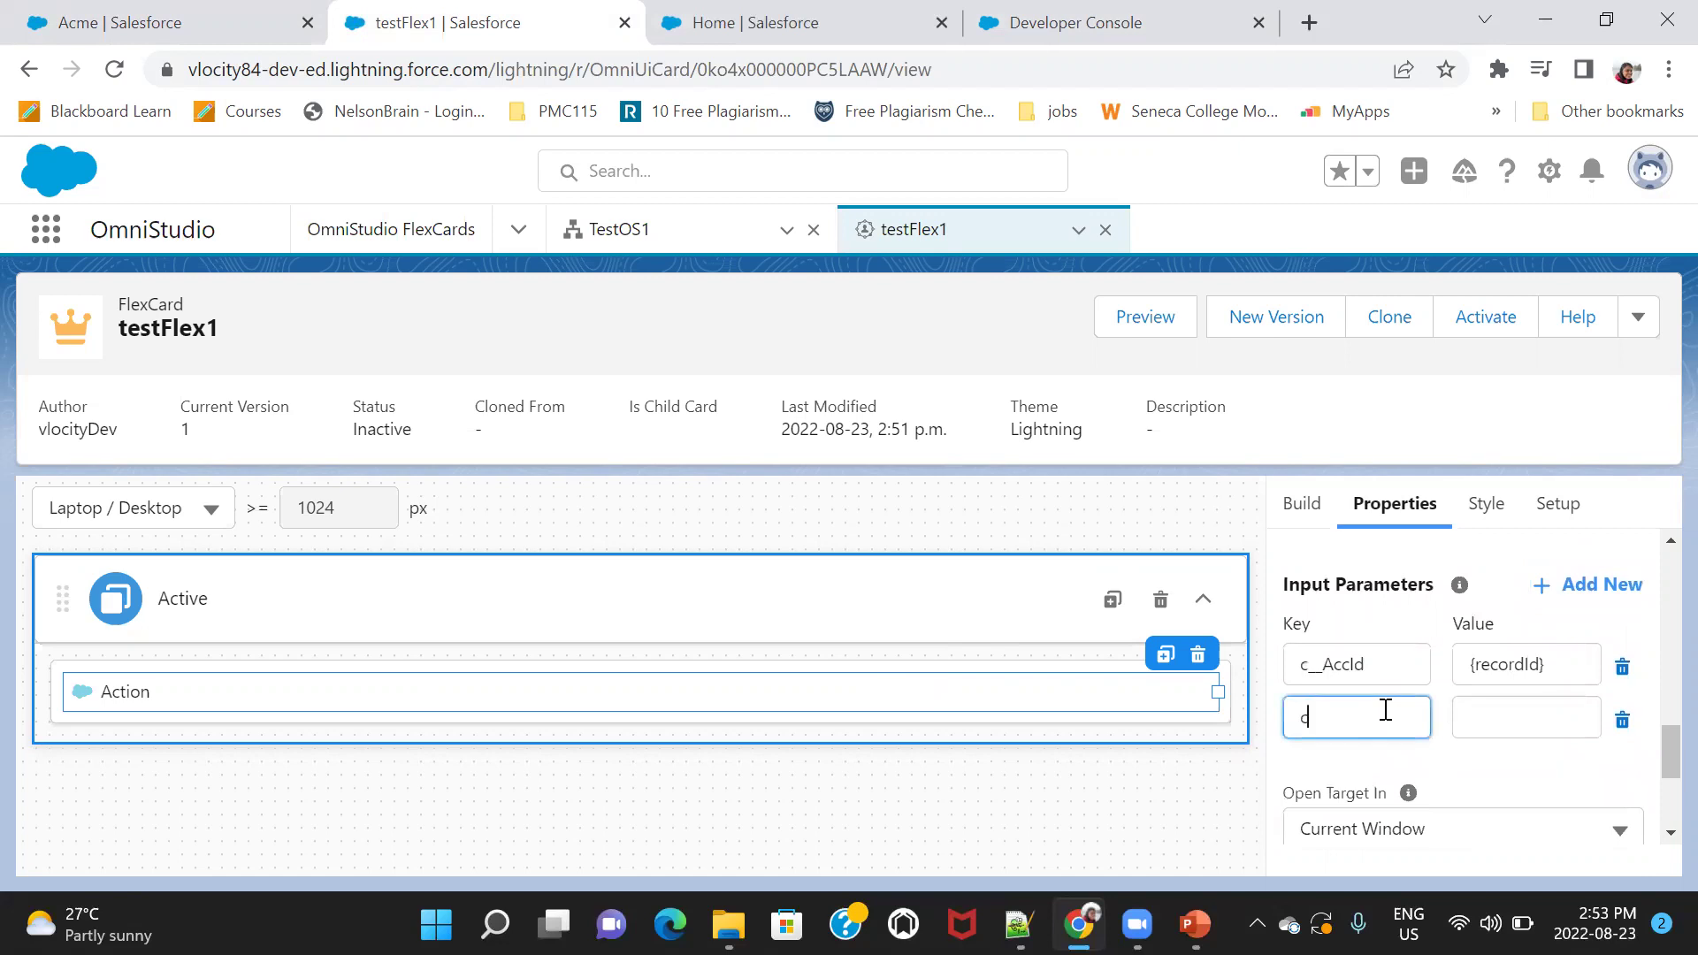
type("c__Phone")
left_click(1583, 585)
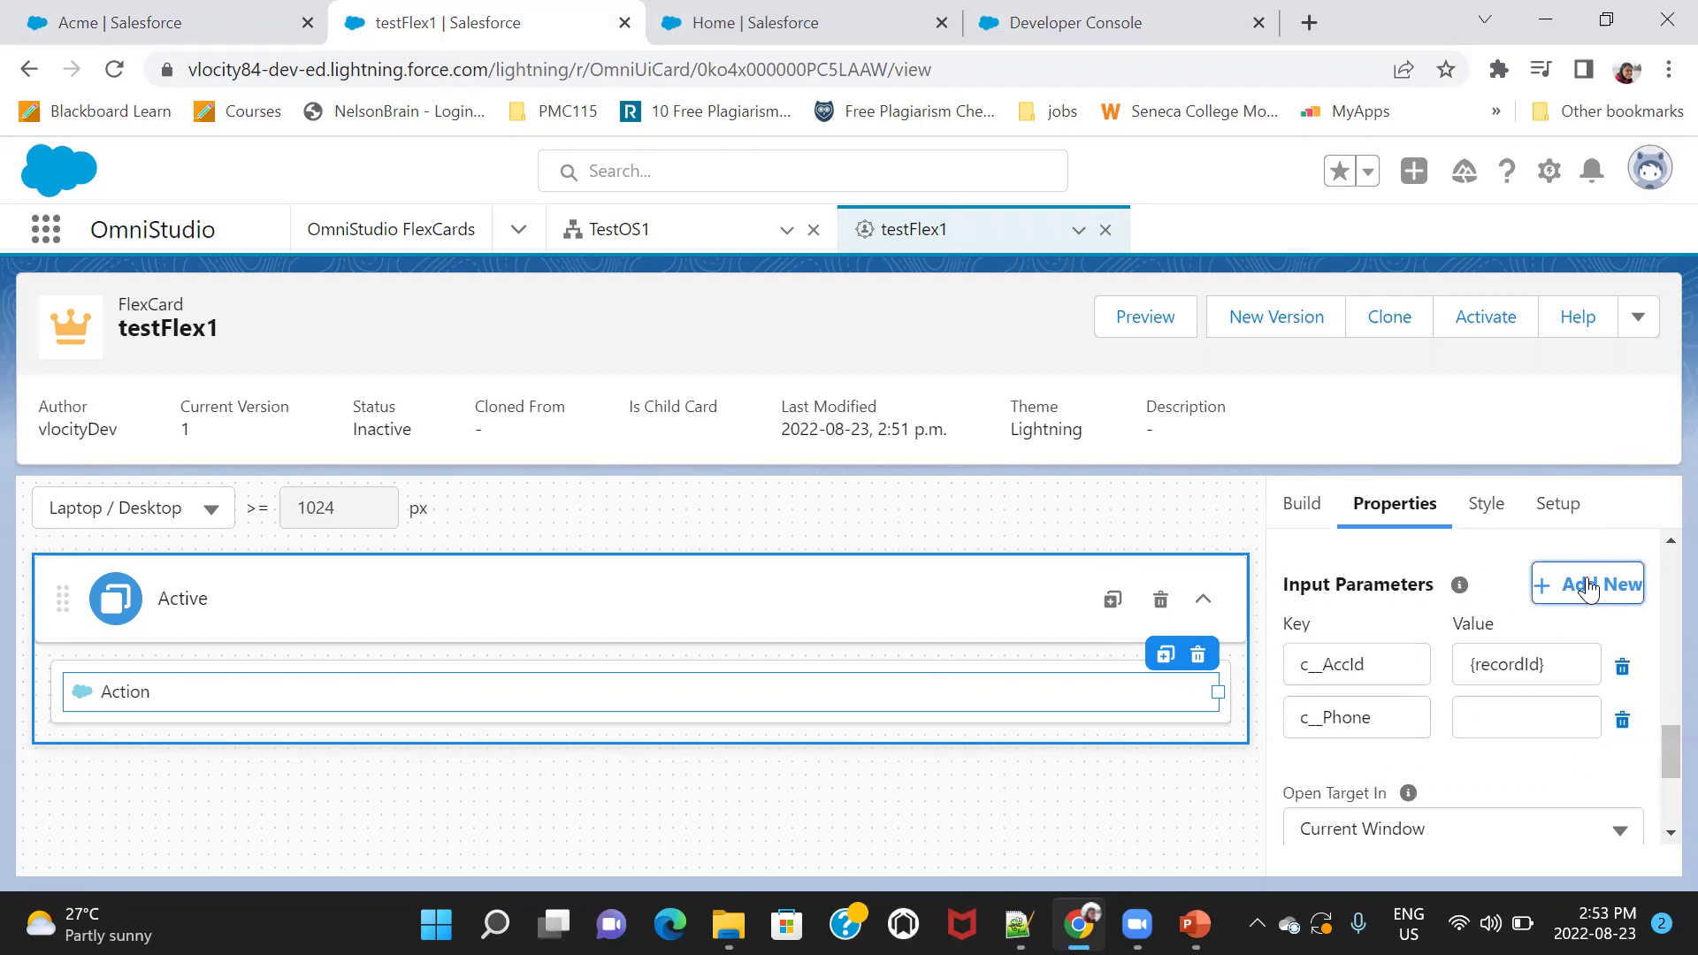
left_click(1342, 761)
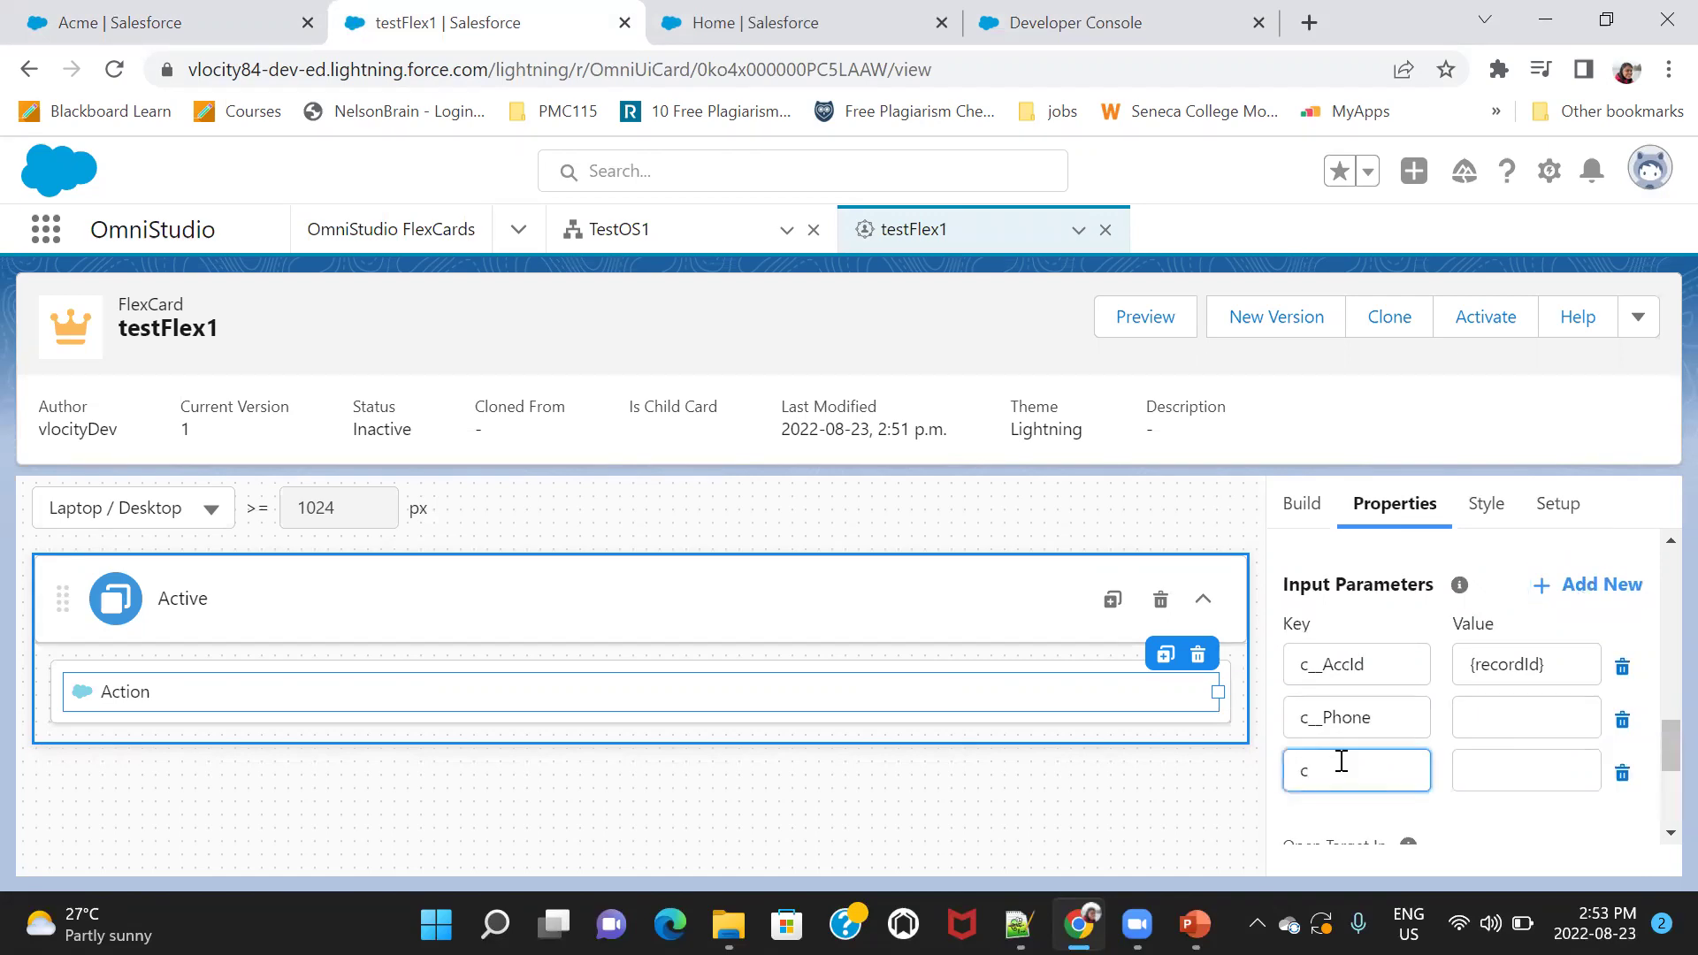
type("c__Type")
Set c__Phone to {Phone} and c__Type to {Type}, then activate testFlex1.
left_click(1470, 718)
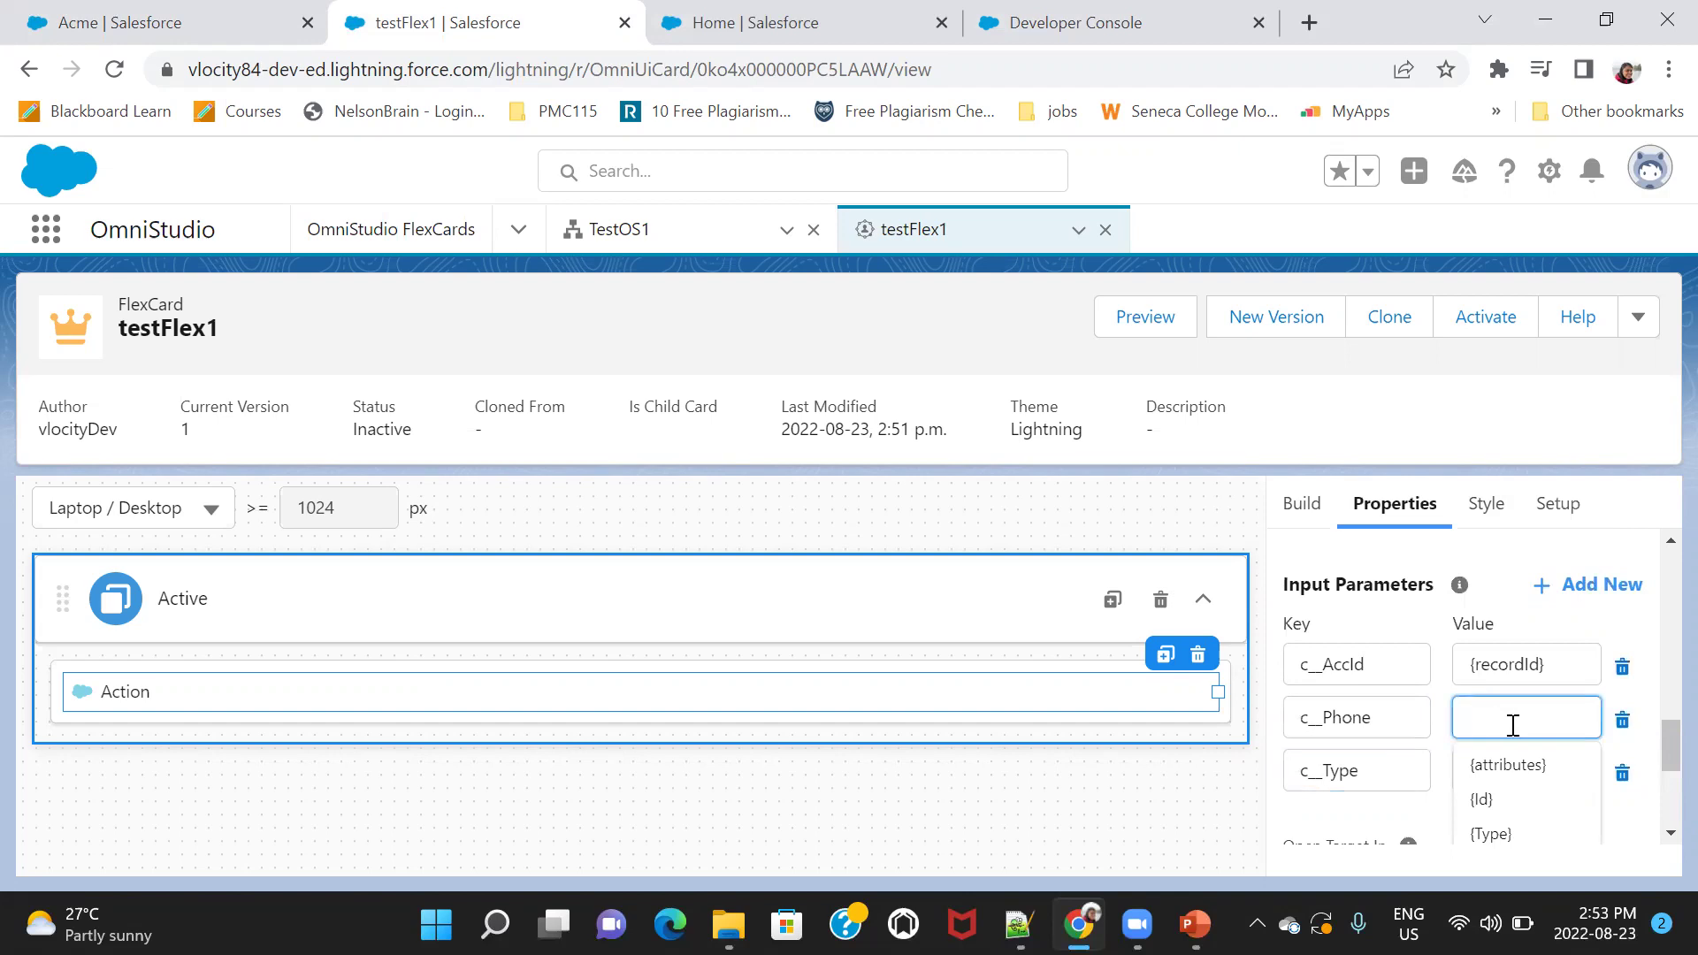
left_click(1656, 738)
scroll(1656, 738, "down", 2)
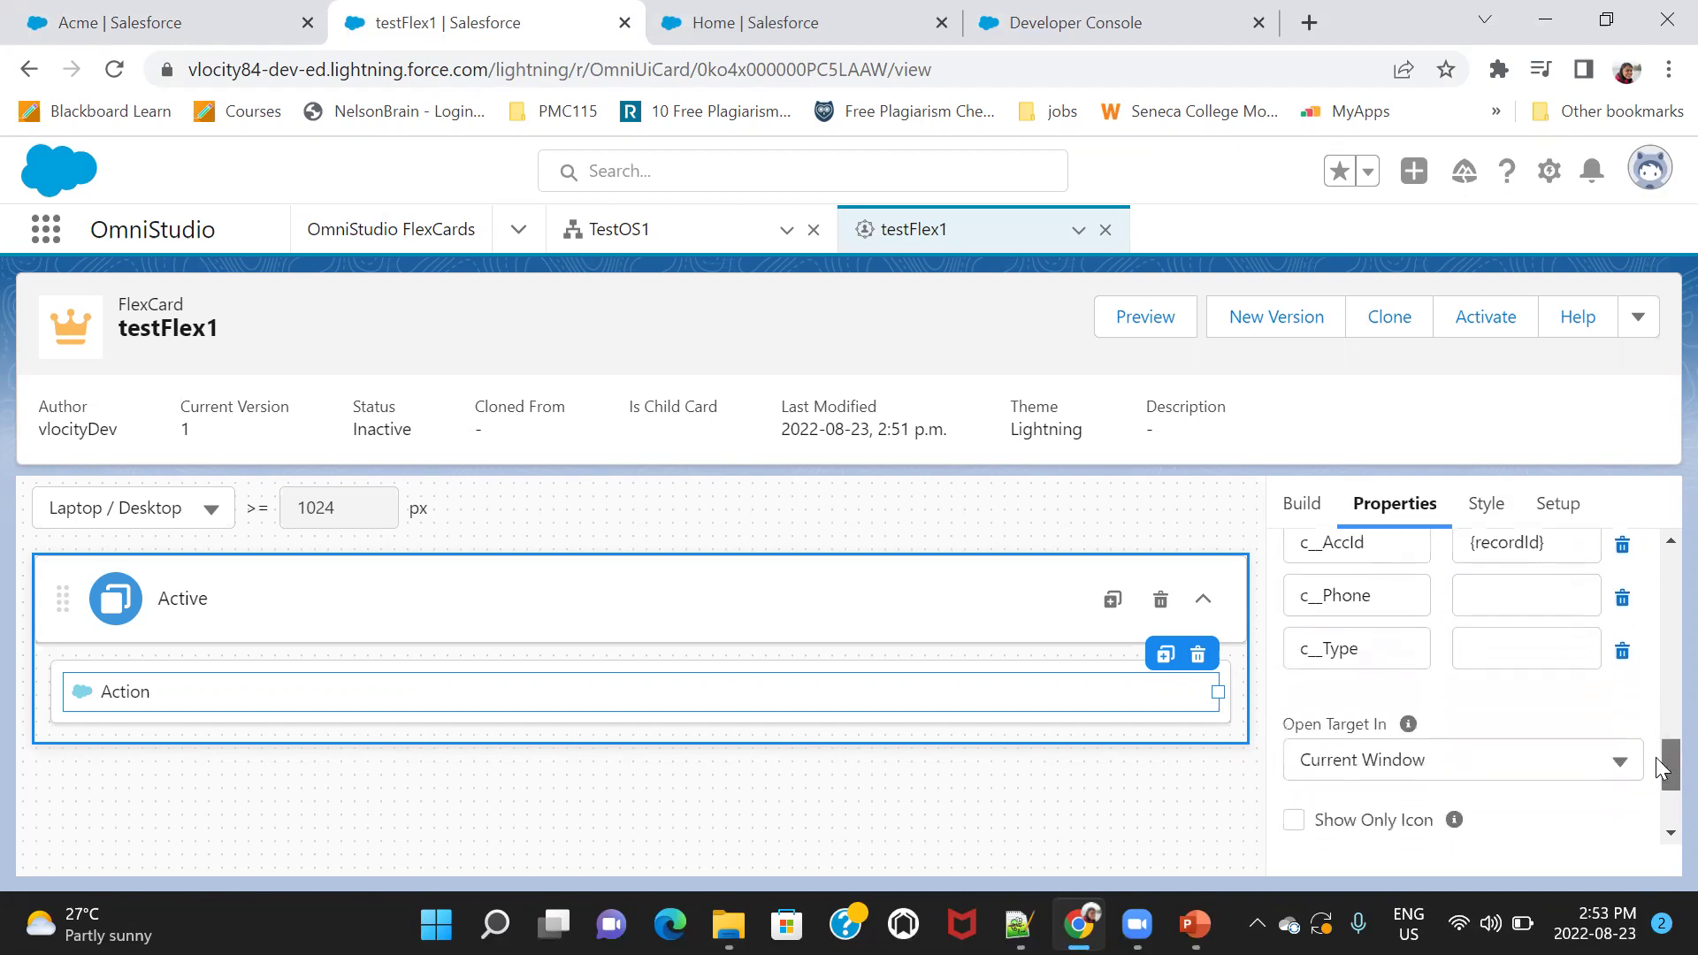
left_click(1519, 597)
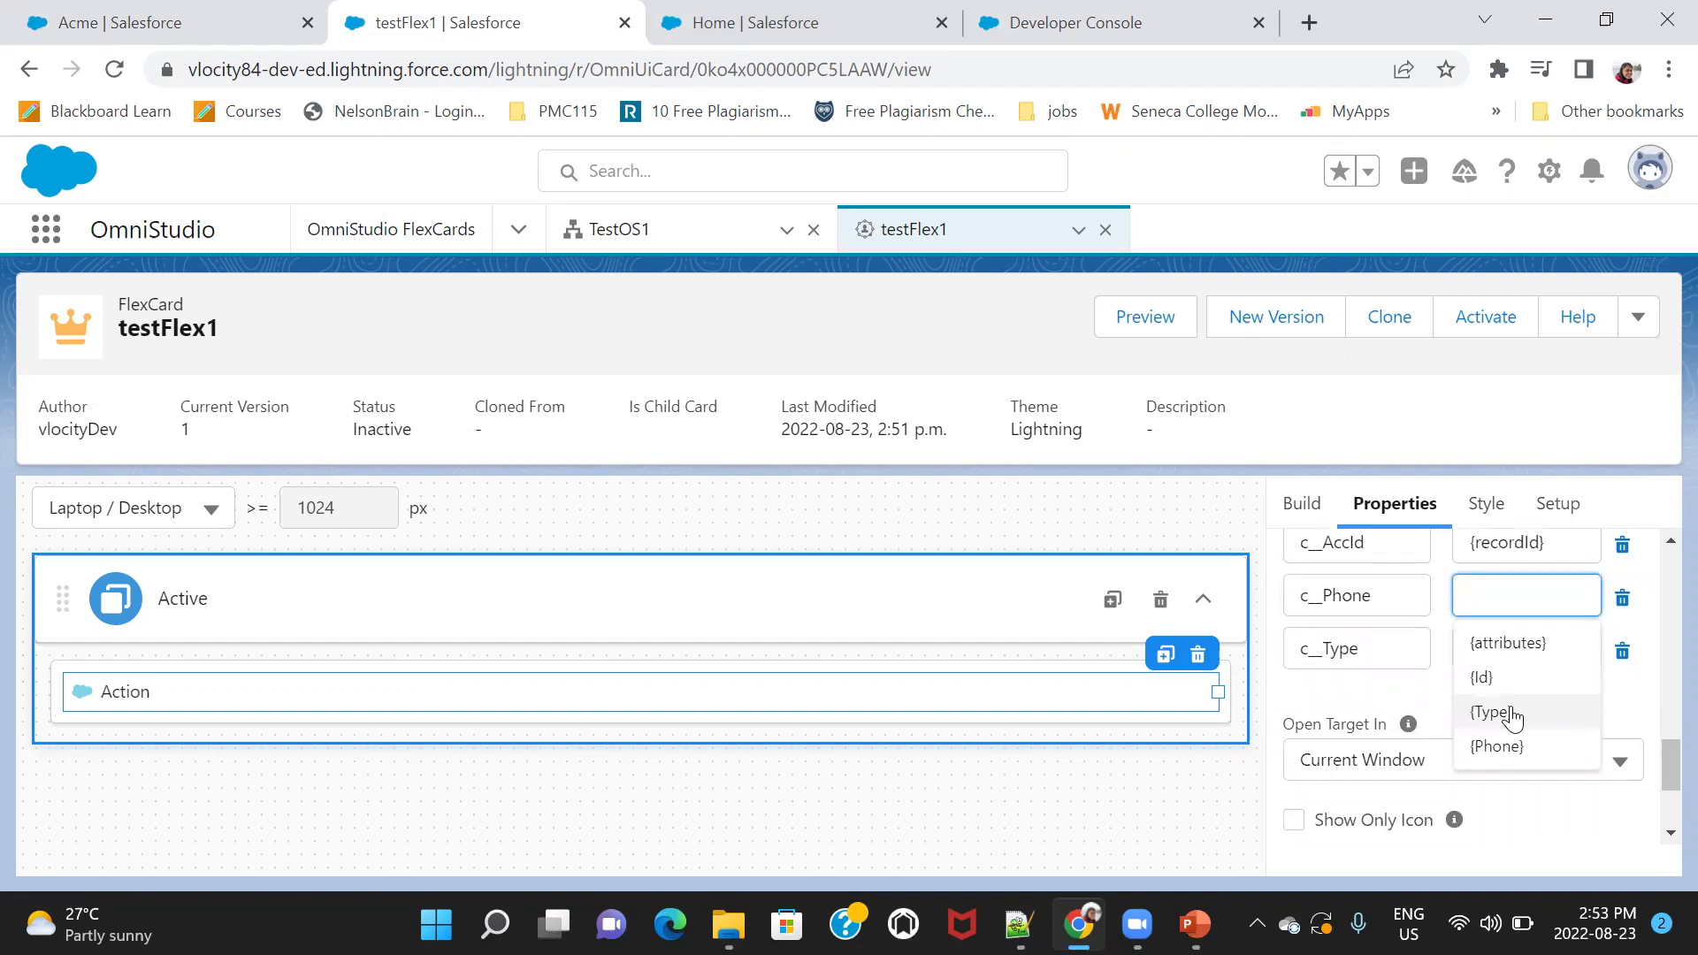
left_click(1509, 747)
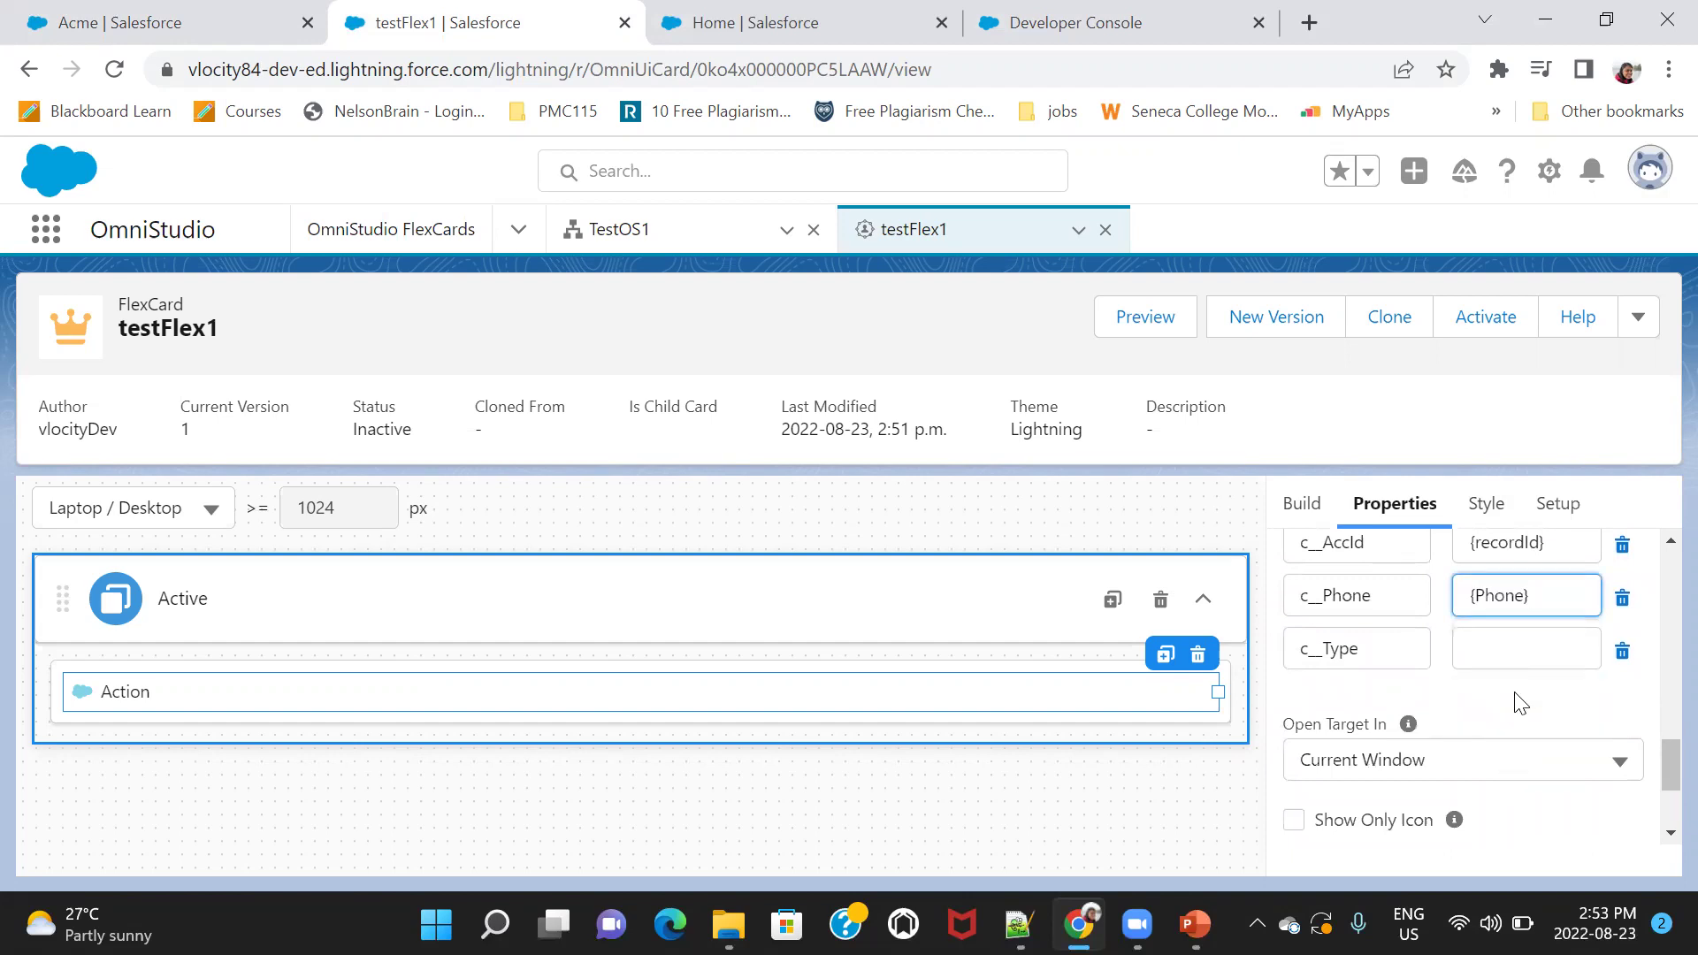
left_click(1504, 653)
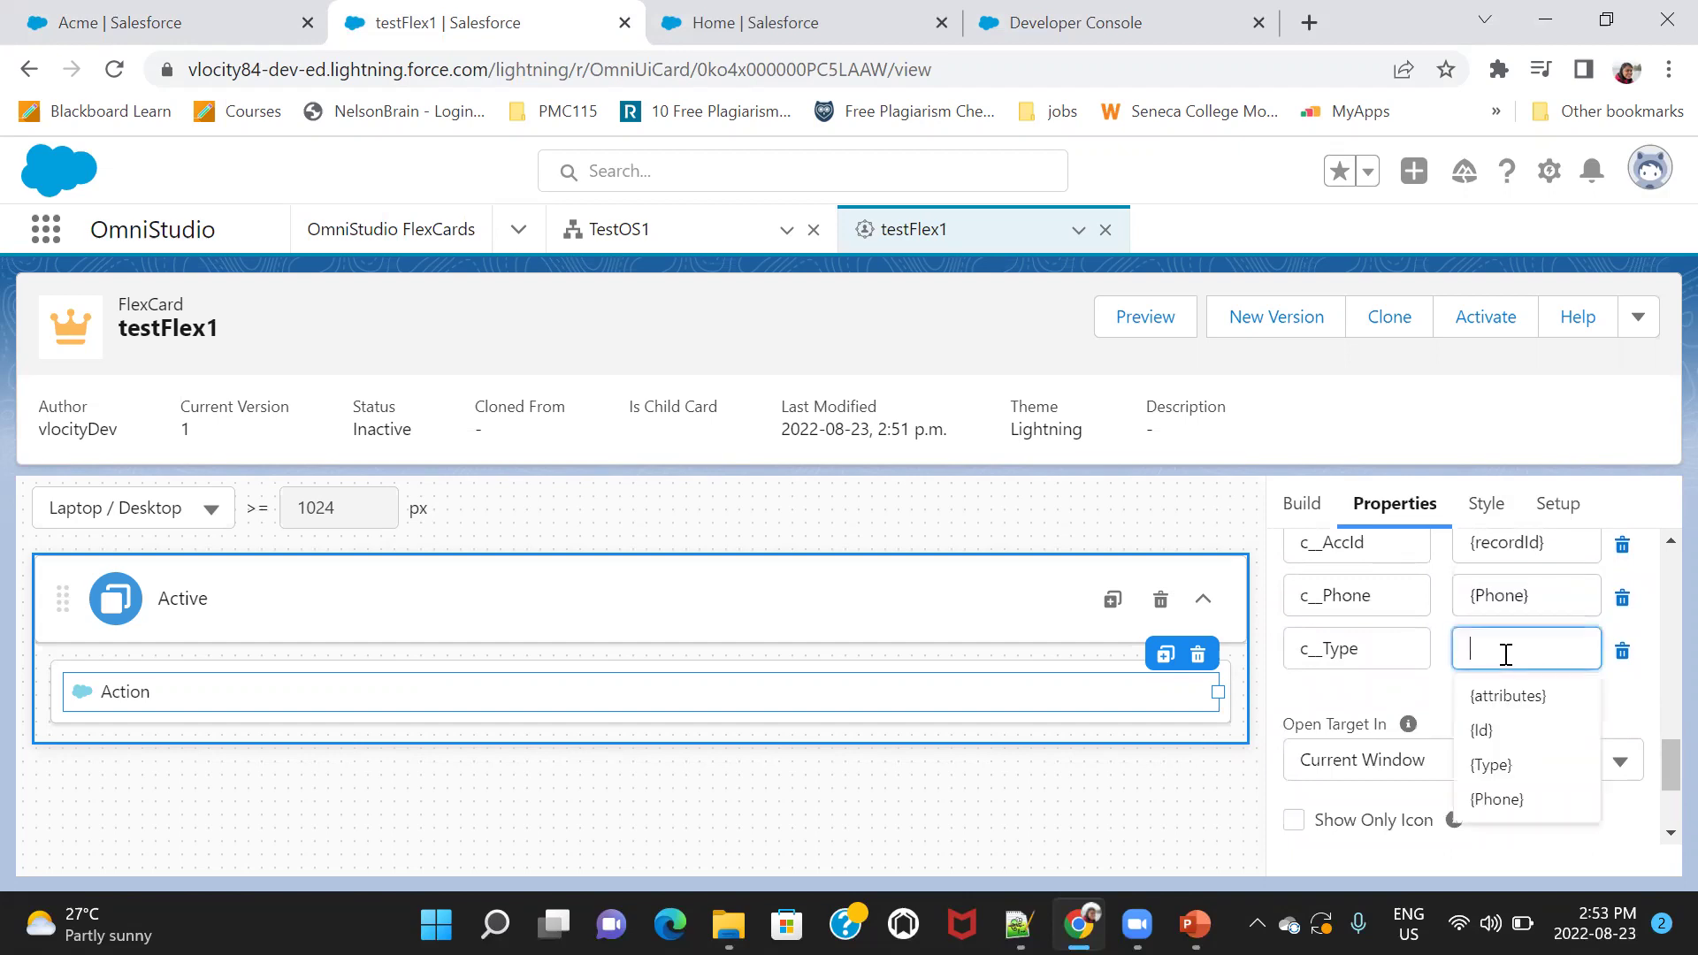
left_click(1501, 766)
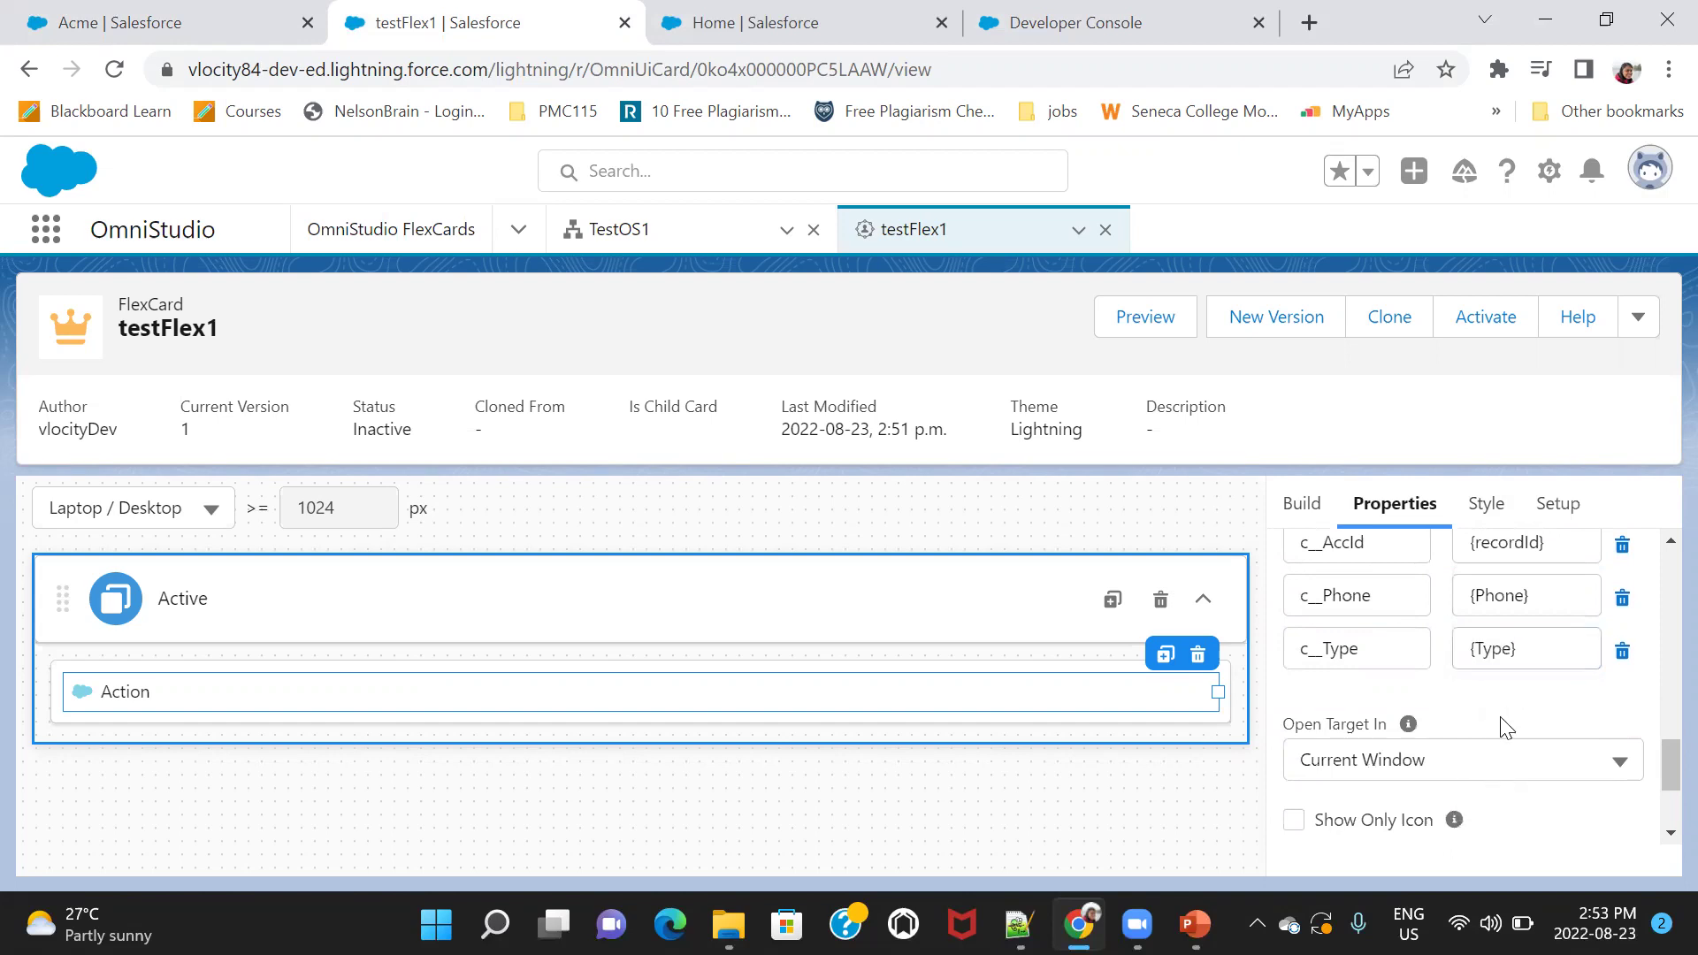
left_click_drag(1656, 768, 1659, 522)
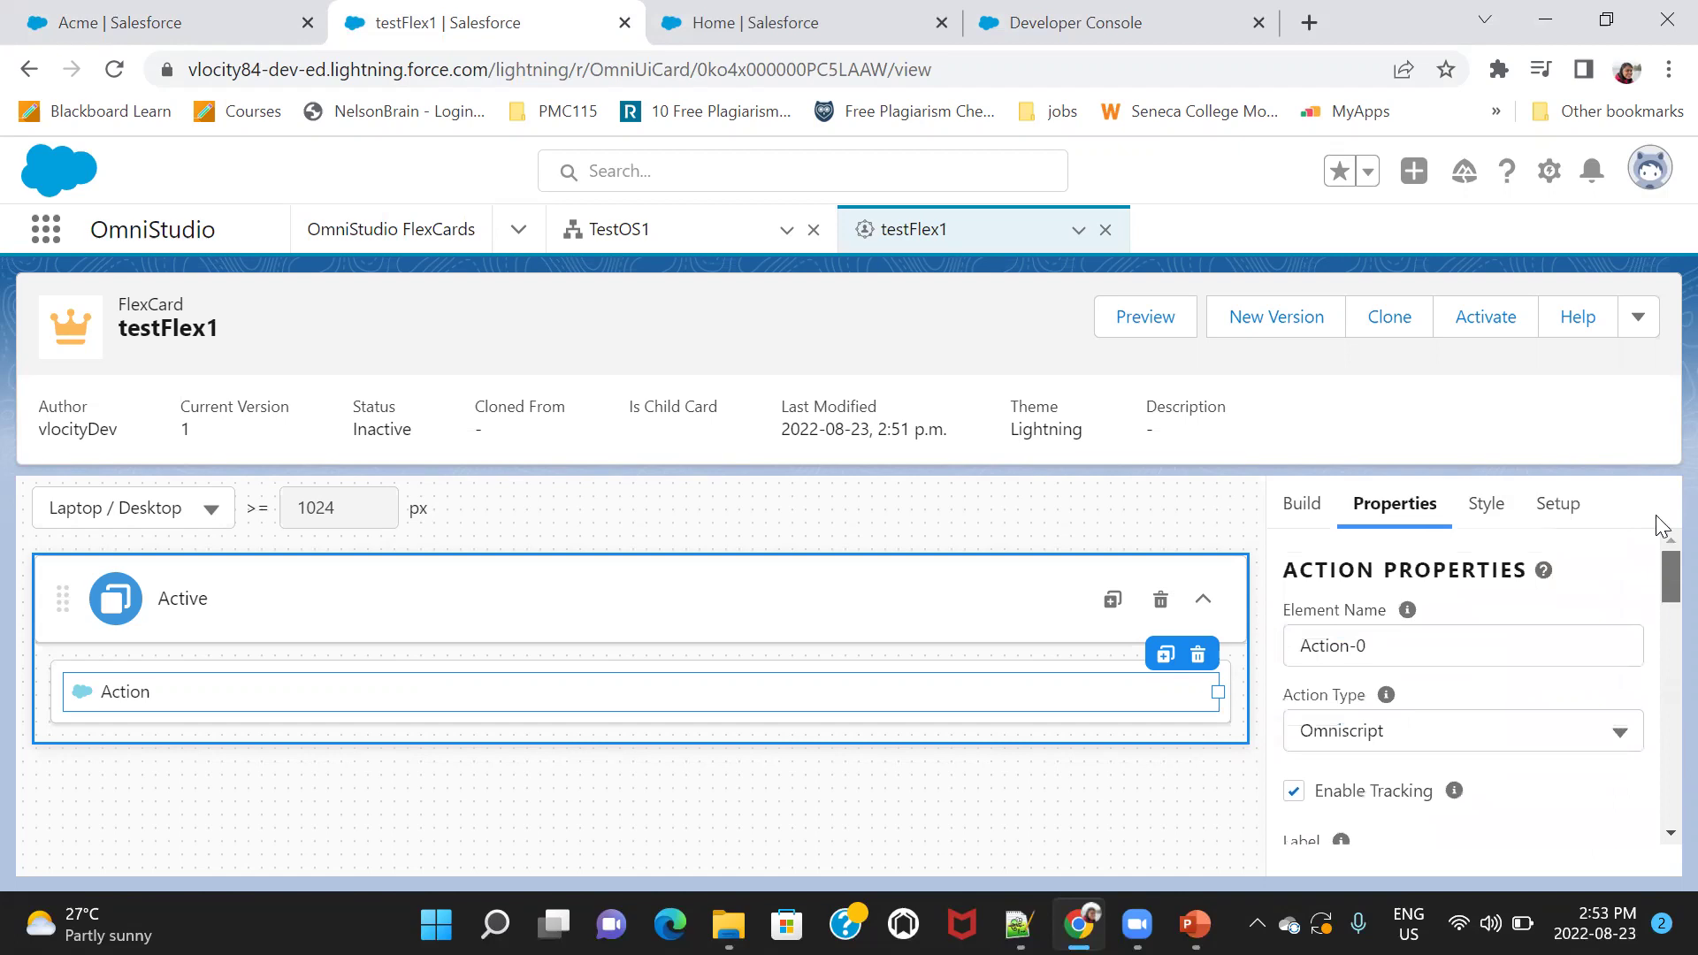
left_click(1504, 320)
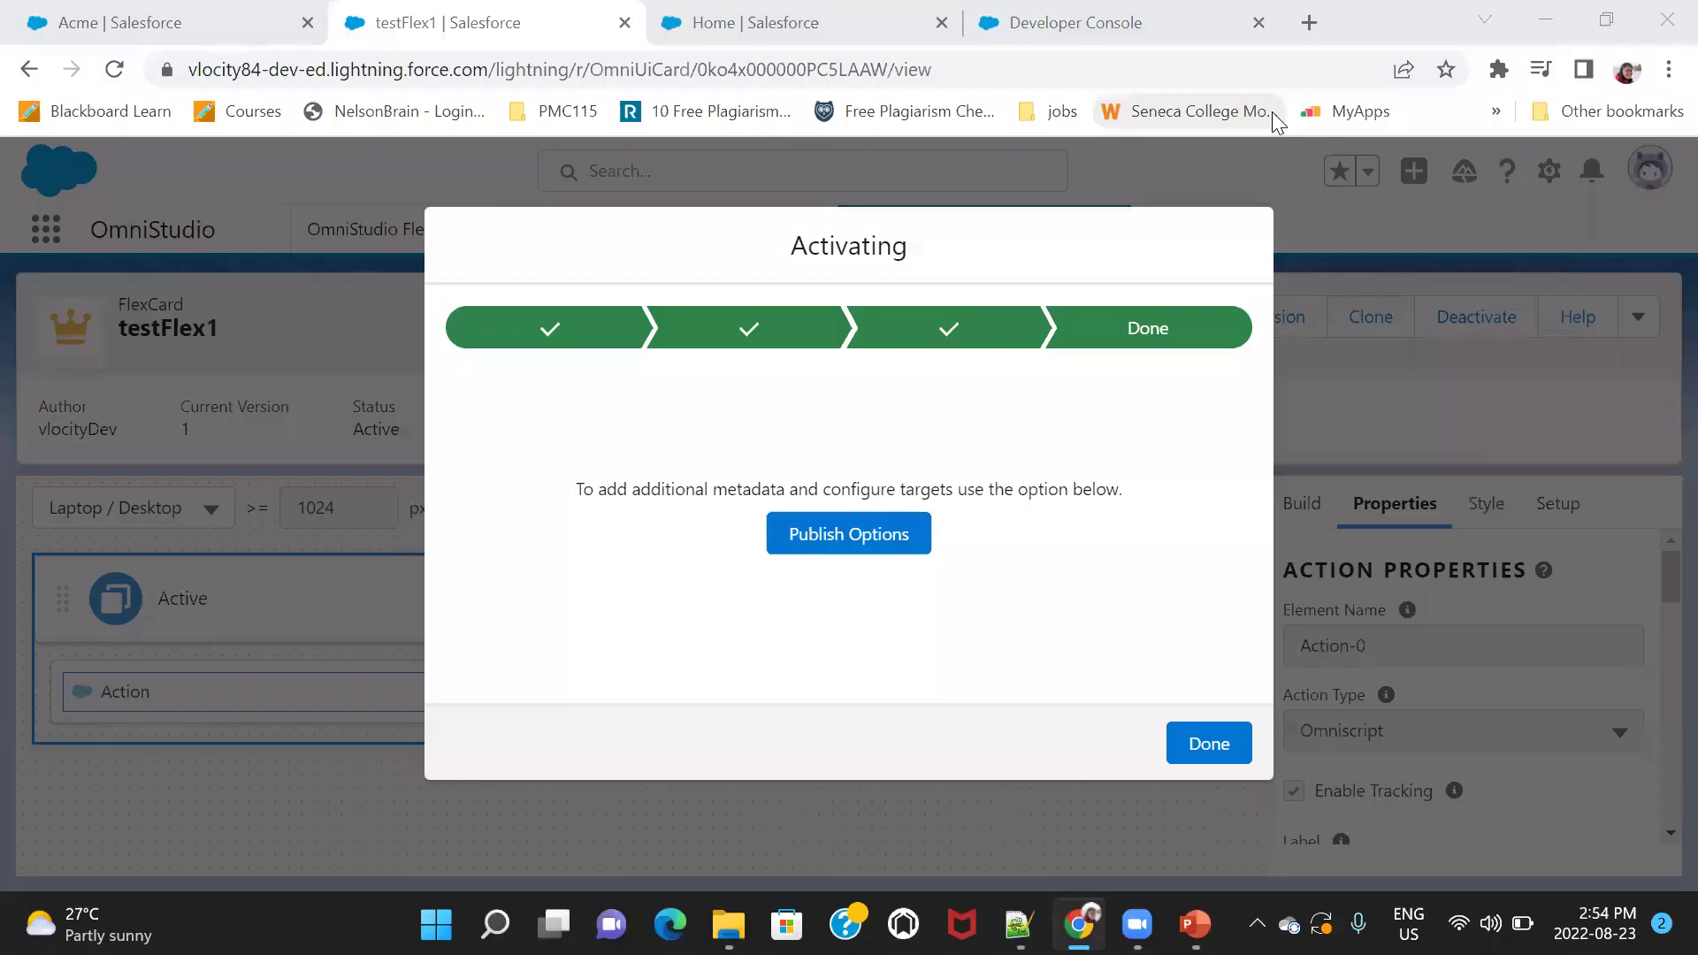
left_click(1229, 752)
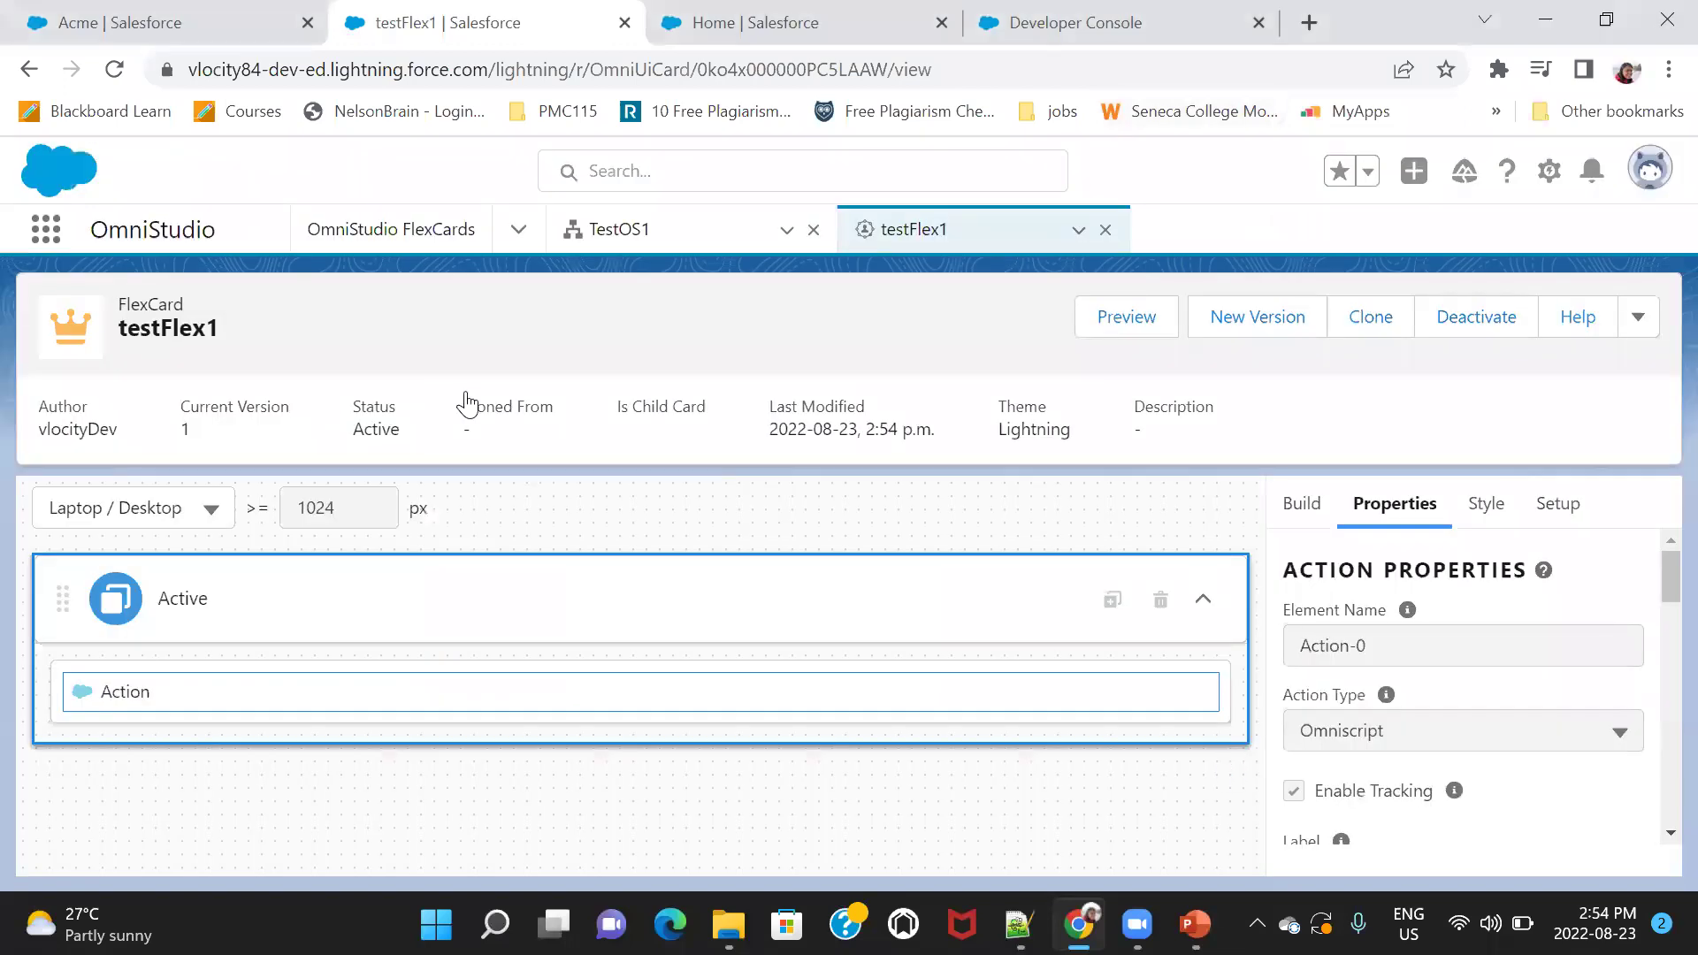
Deactivate the TestOS1 OmniScript version for editing.
left_click(665, 253)
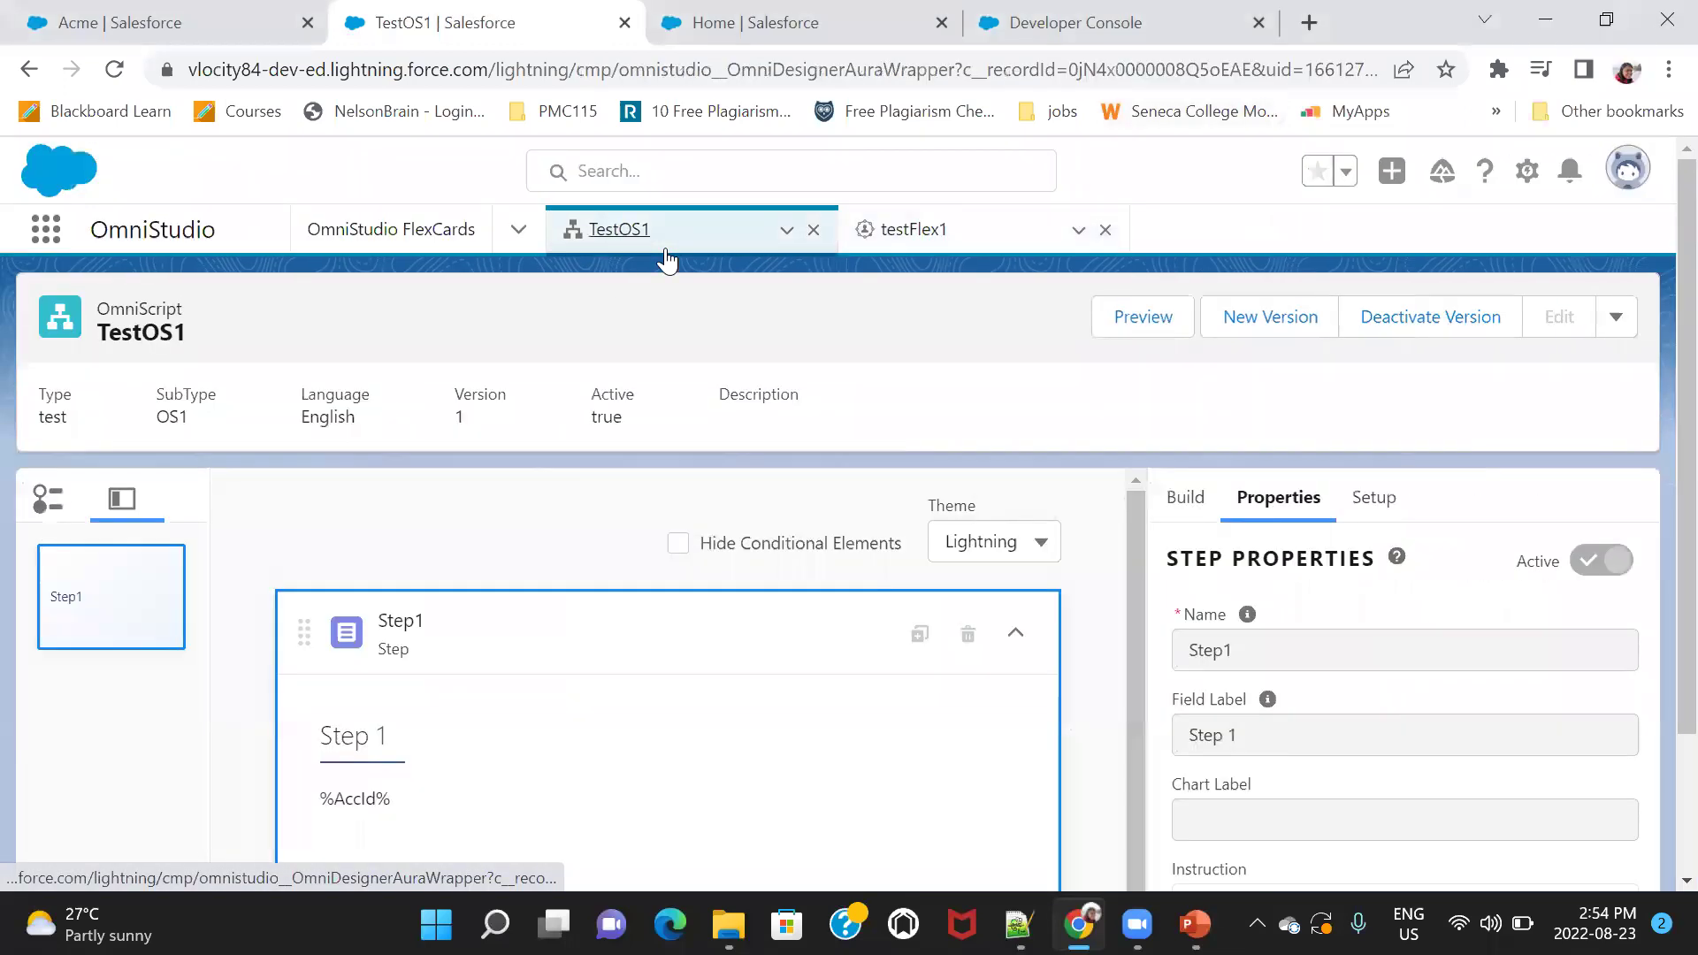
left_click(1440, 315)
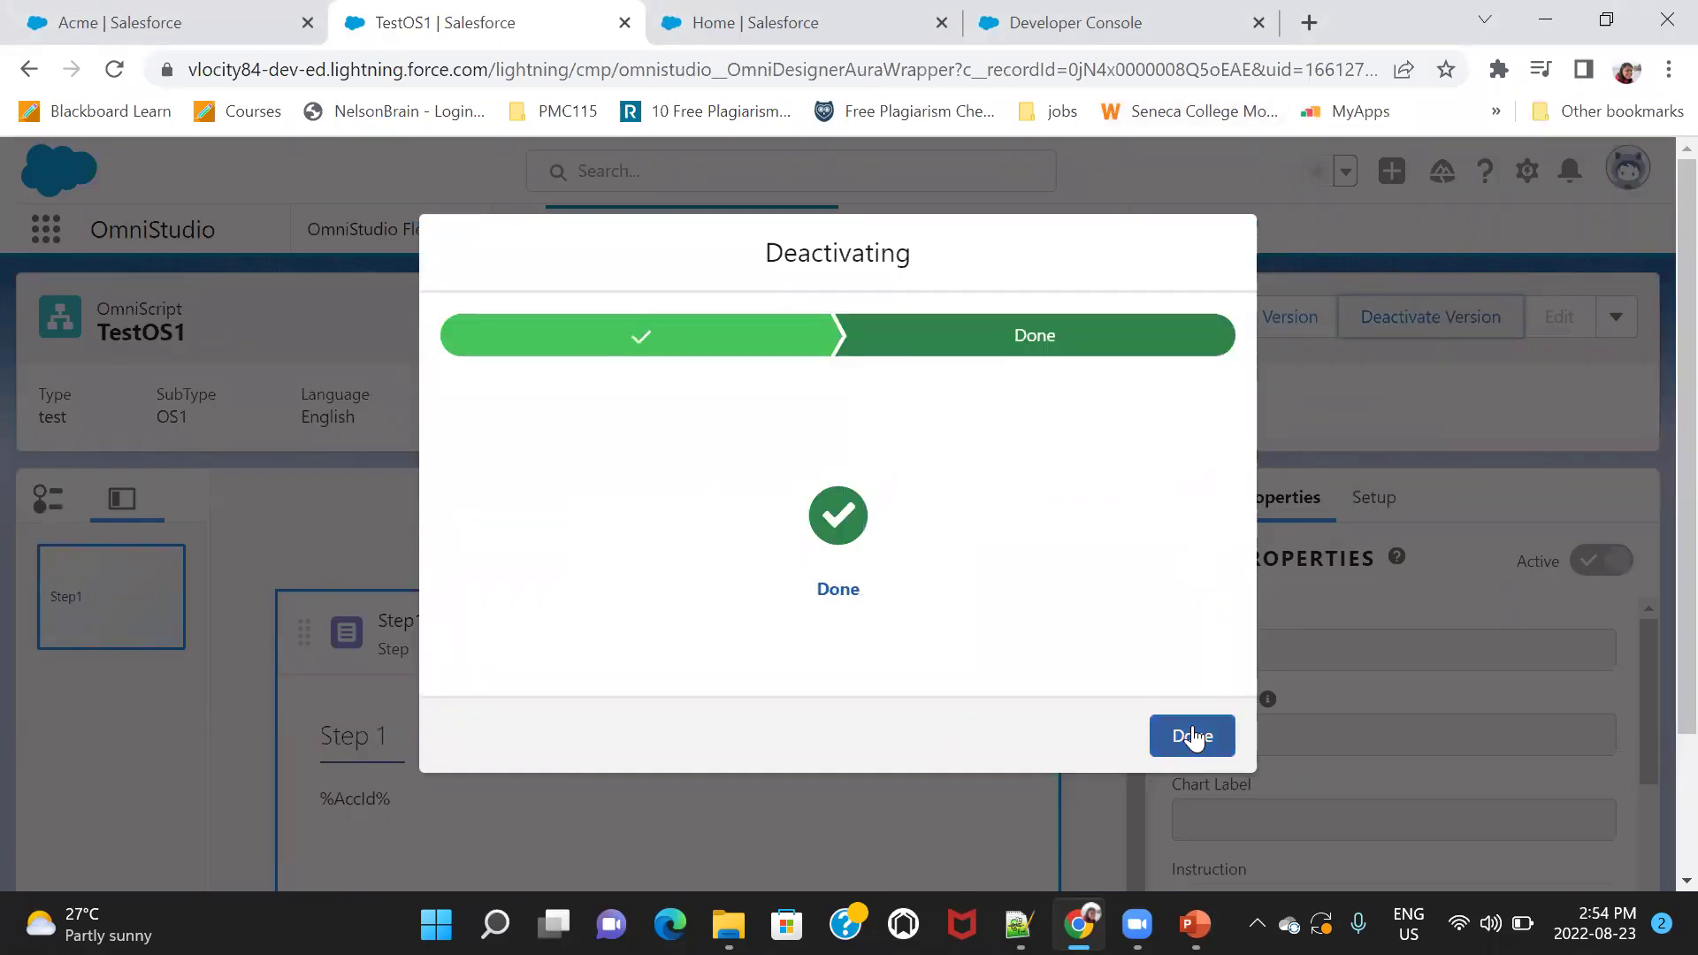
left_click(1192, 731)
scroll(1656, 347, "down", 2)
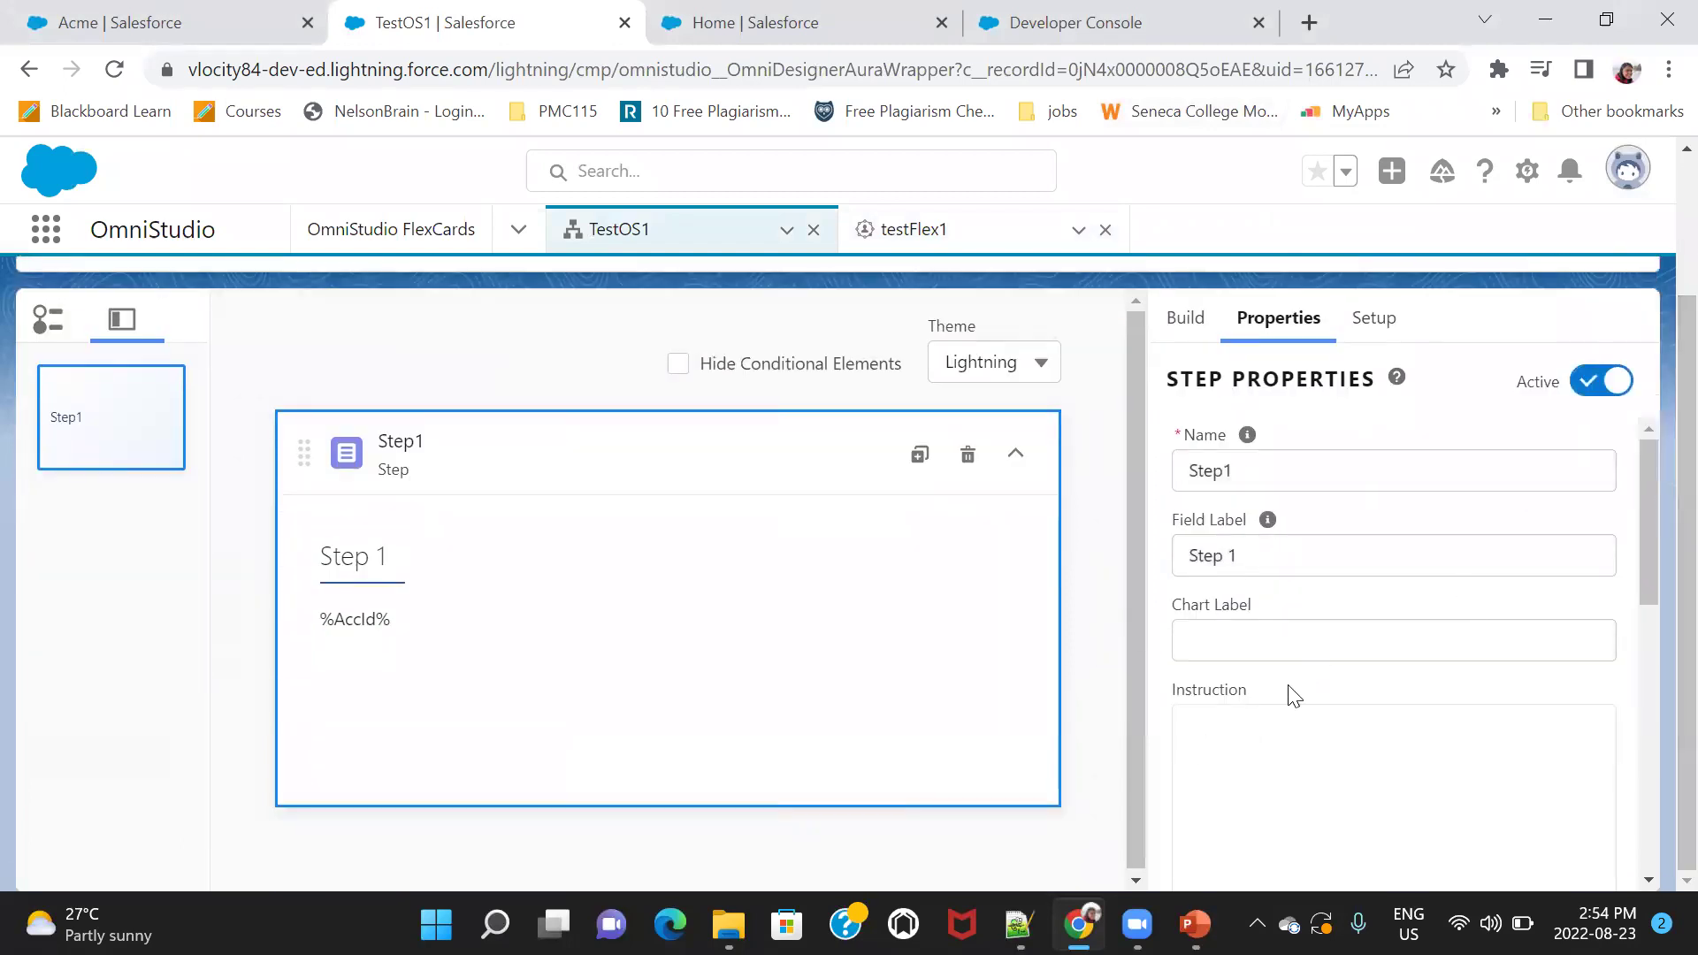
Add %Phone% and %Type% lines below %AccId% in the Step 1 text block.
left_click(451, 621)
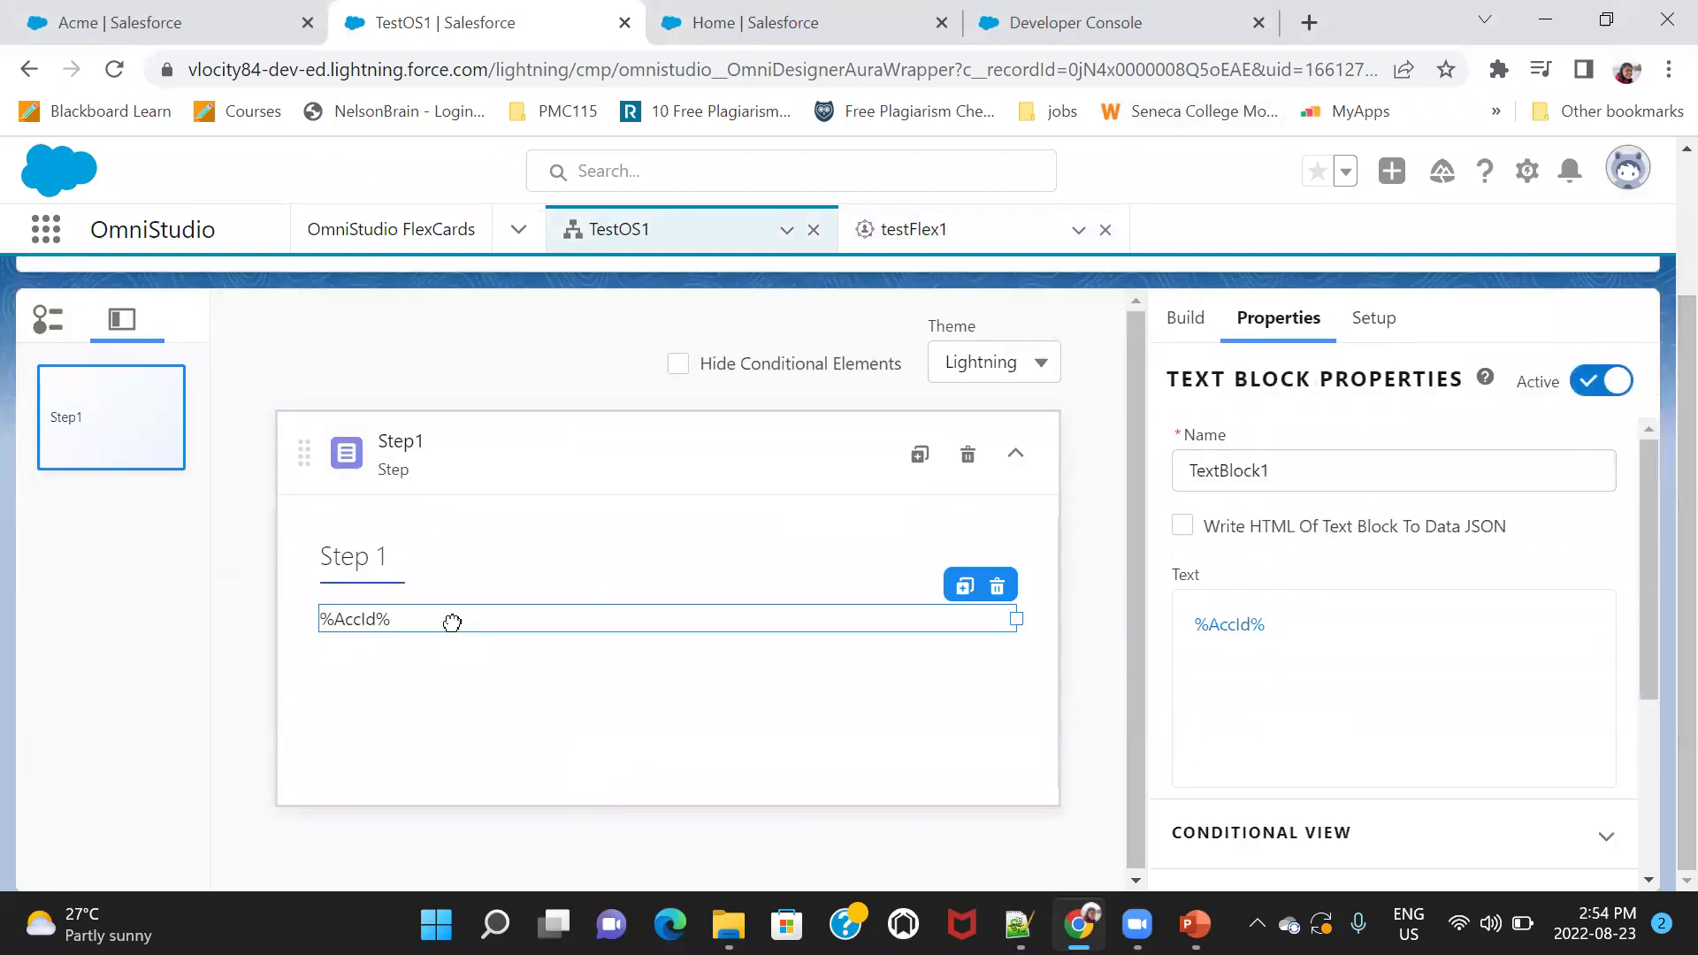
left_click(1298, 621)
left_click(449, 548)
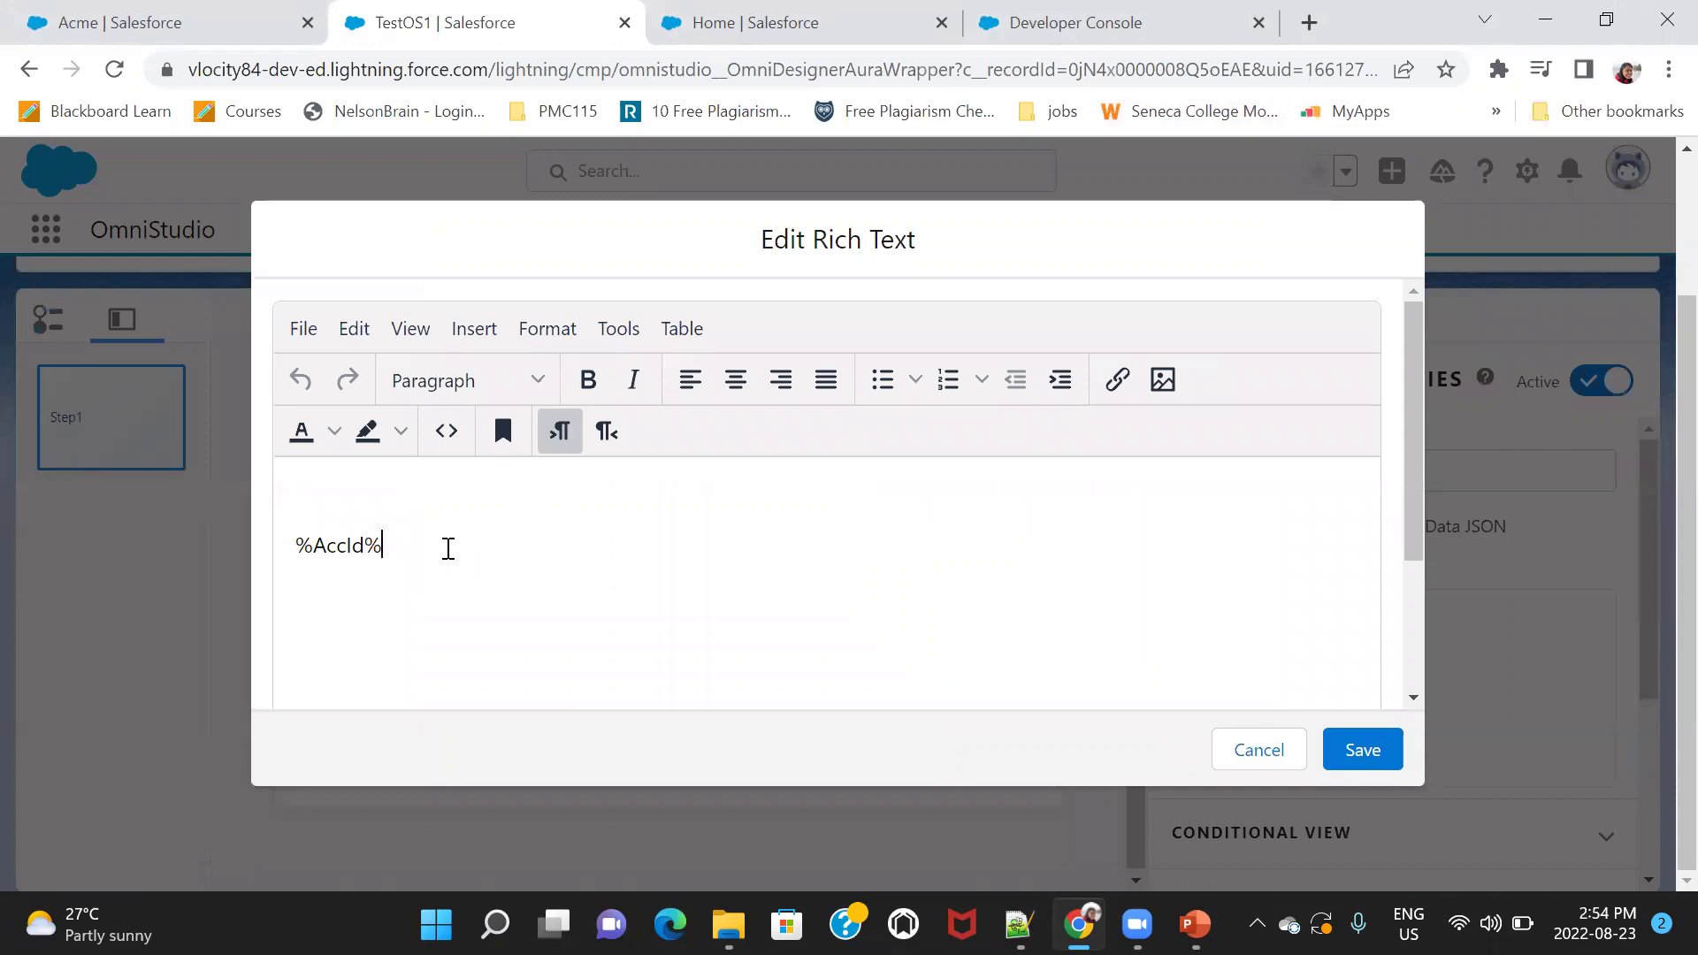
key("Return")
type("%Pho")
type("m")
type("ne")
type("%")
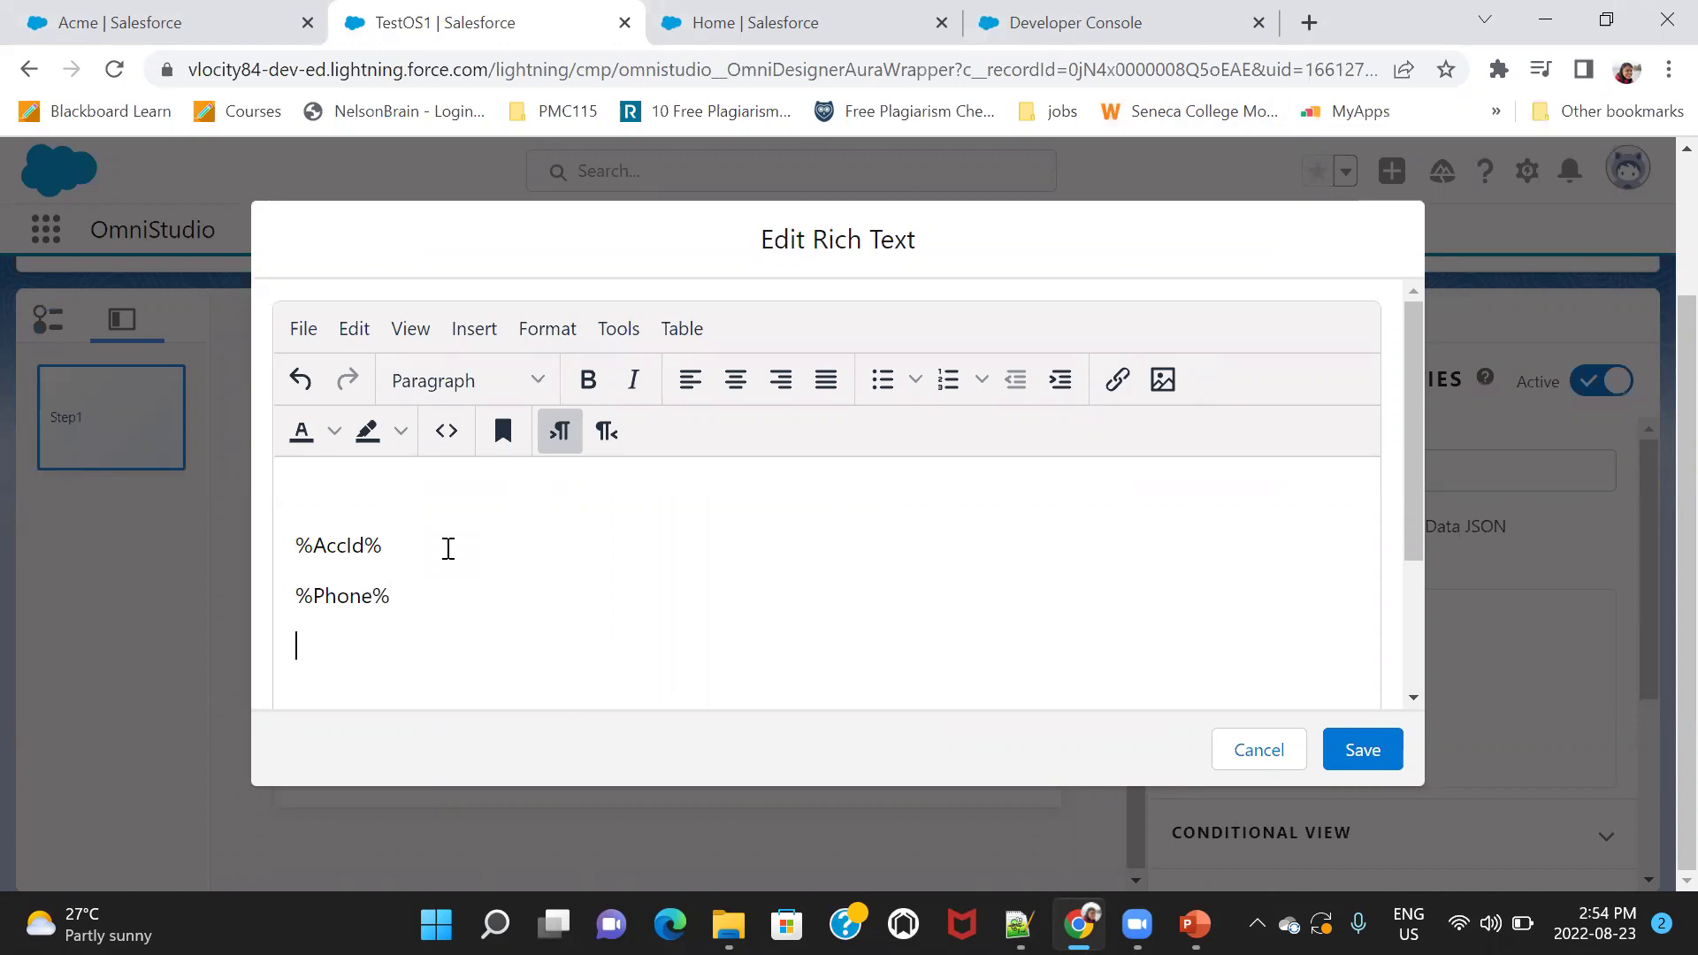
type("%Type%")
left_click(1361, 752)
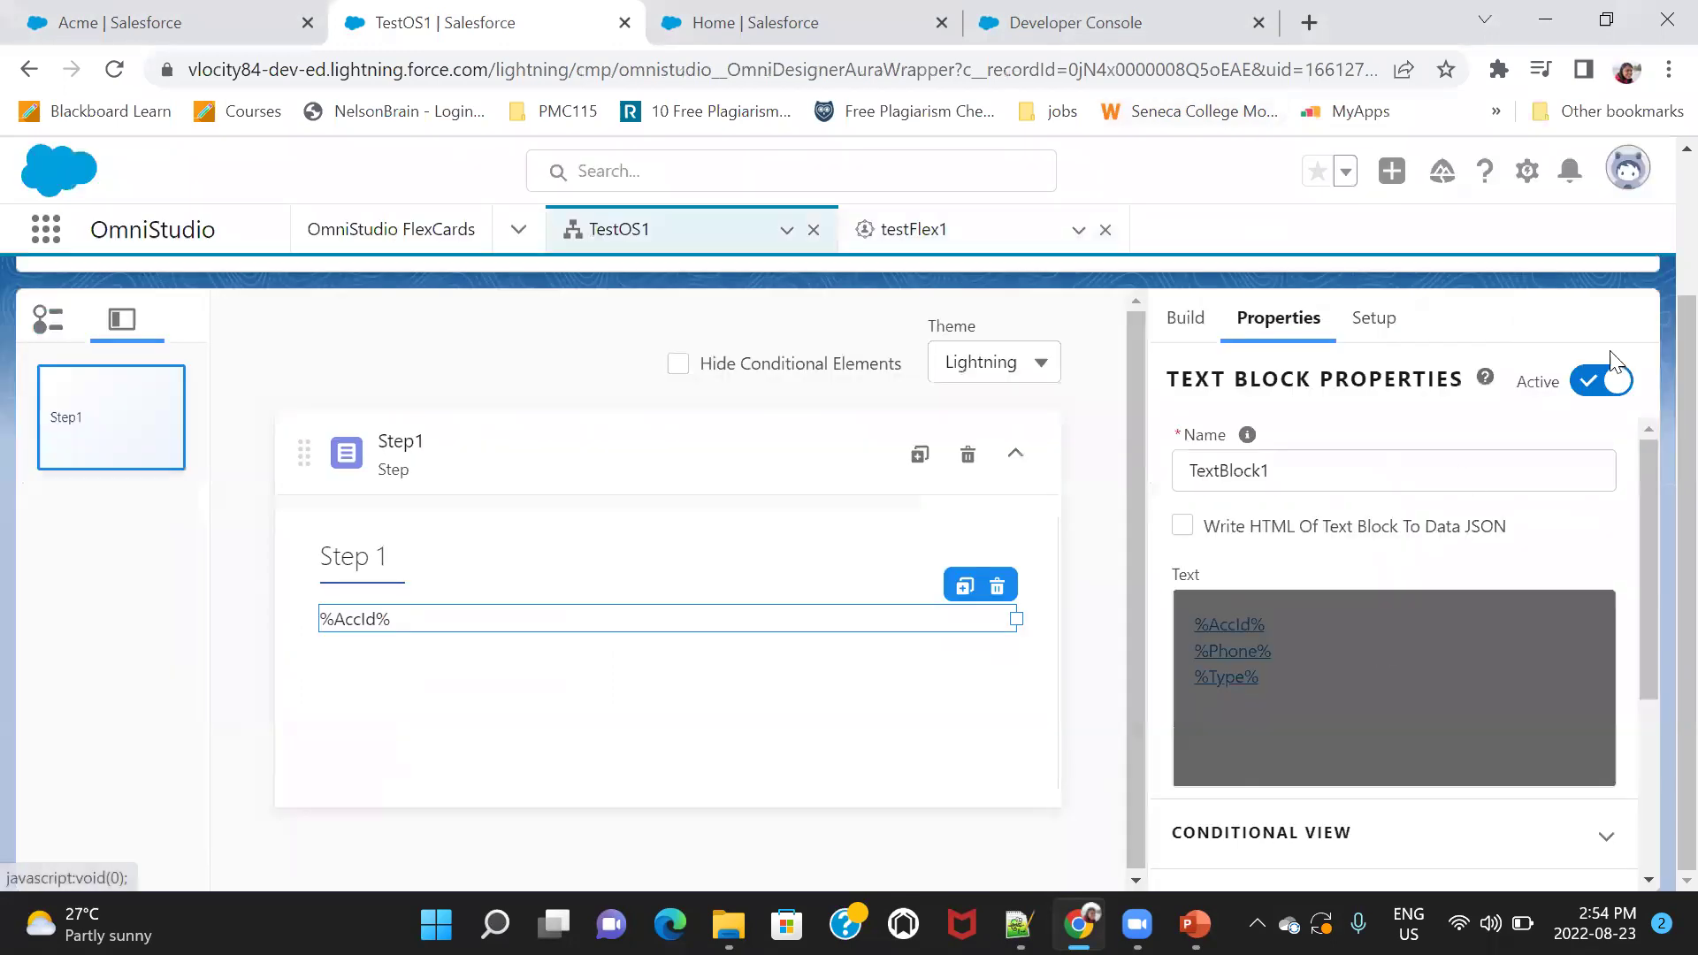
Activate the TestOS1 version again.
scroll(1464, 367, "up", 2)
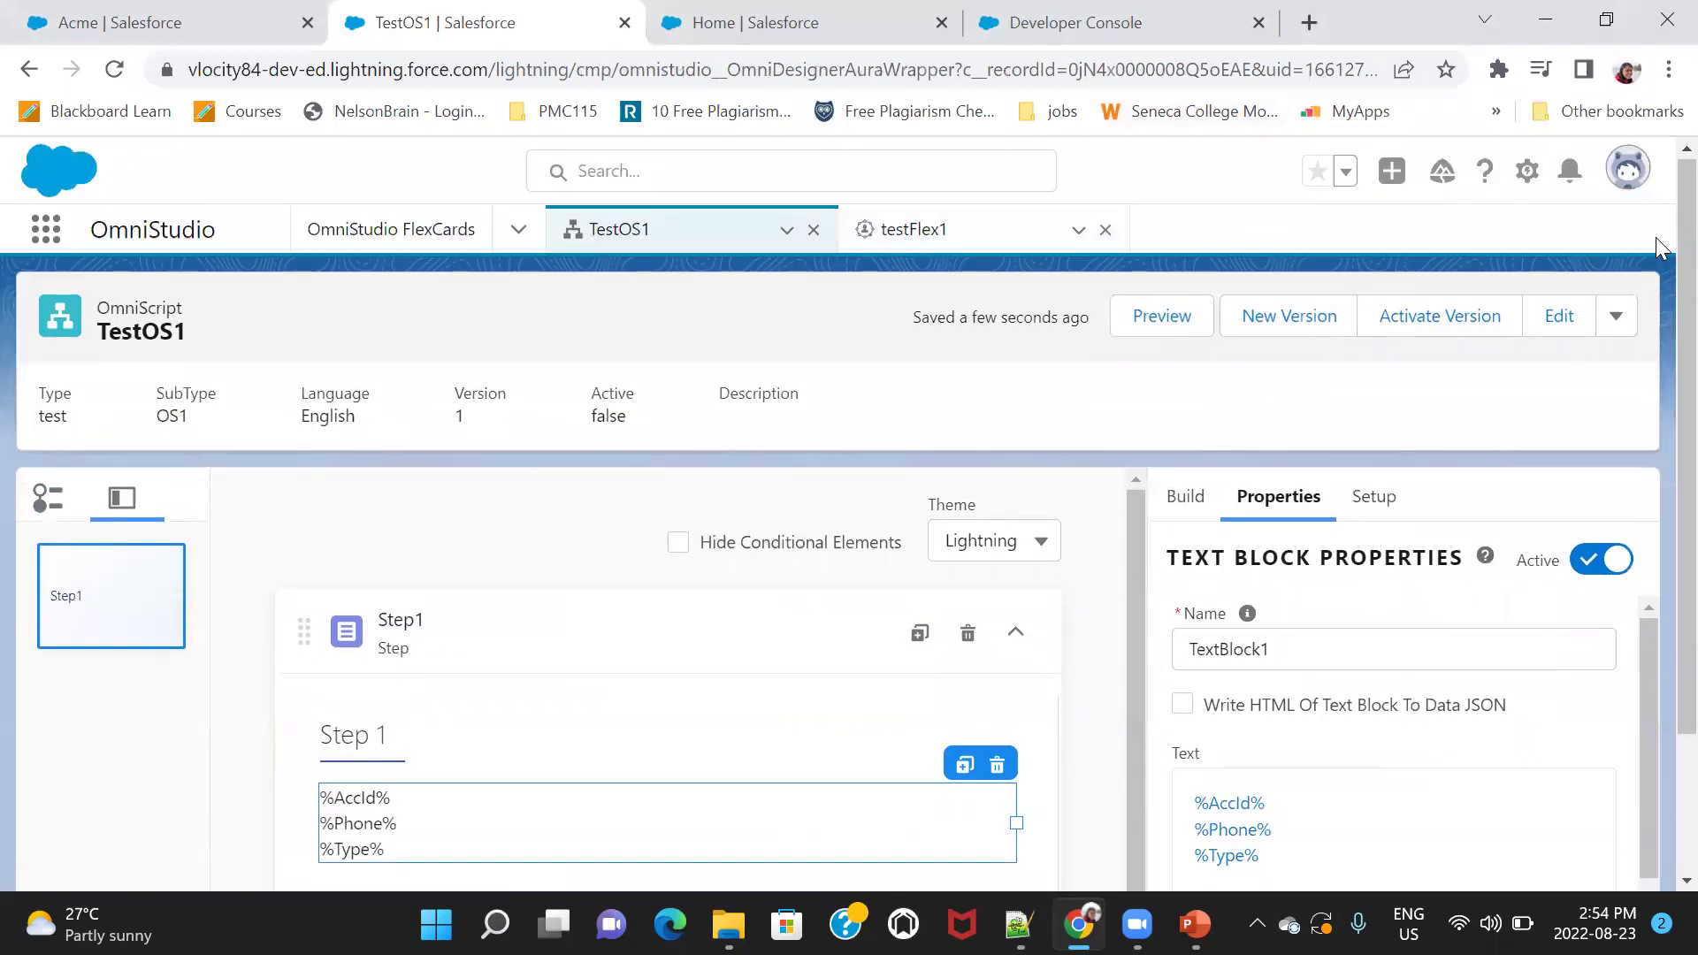
left_click(1421, 318)
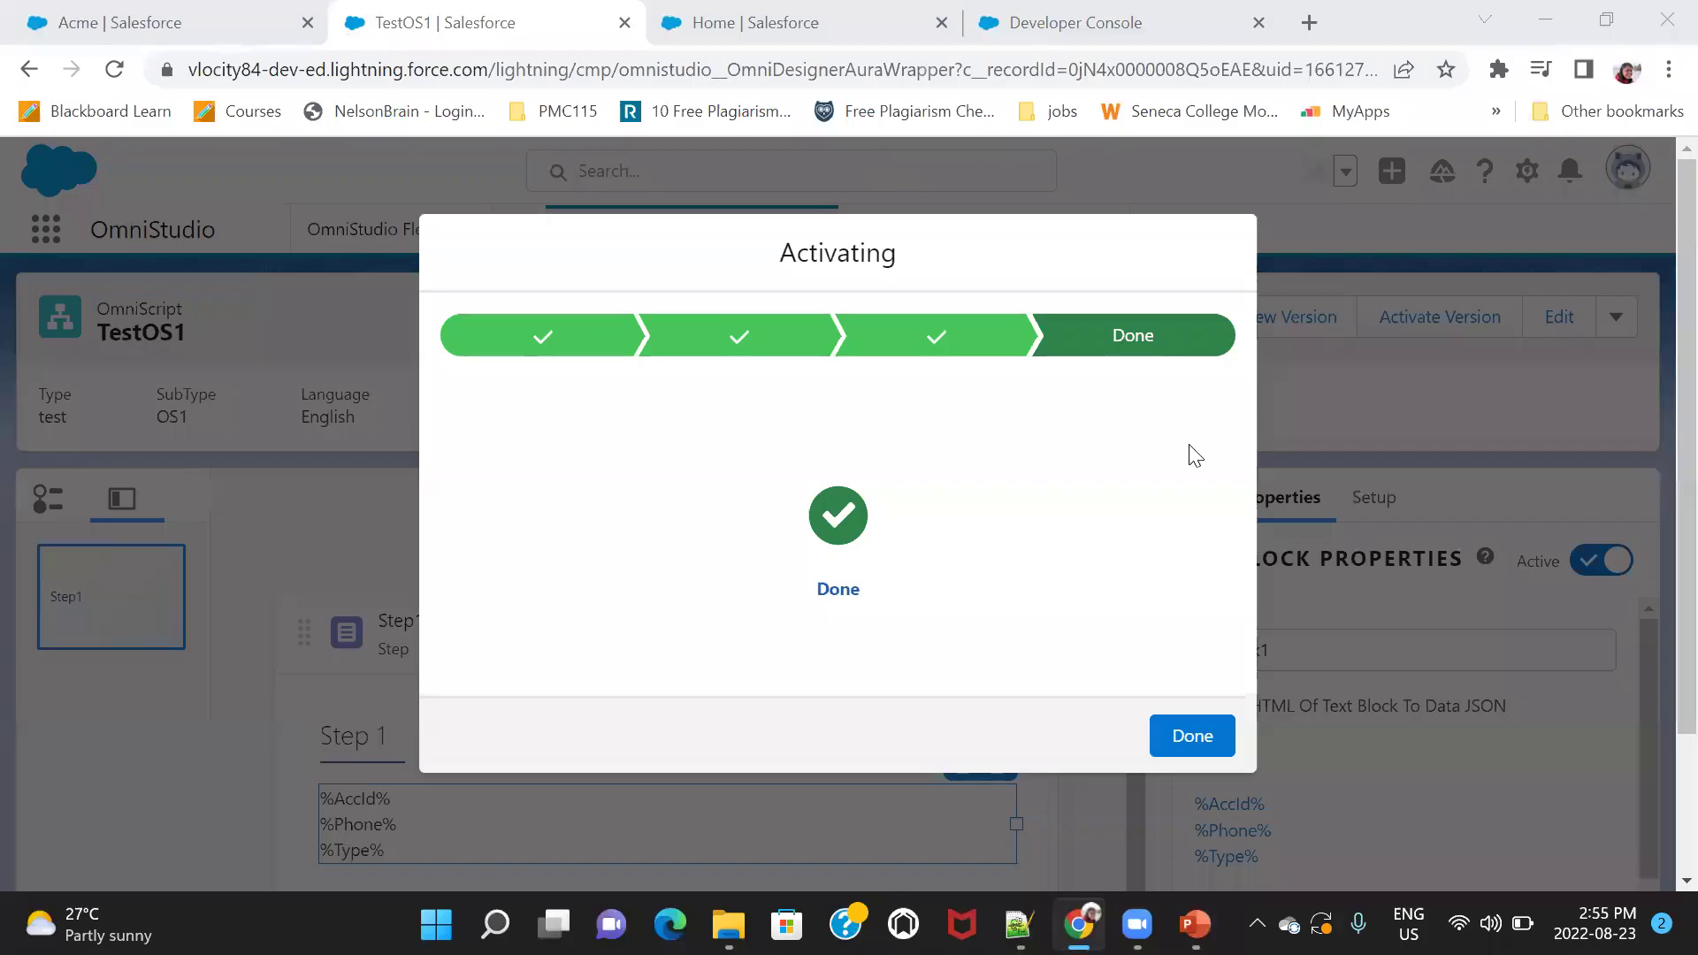
left_click(1188, 741)
Reload the Acme account page and launch TestOS1 from the FlexCard's Action link.
left_click(45, 16)
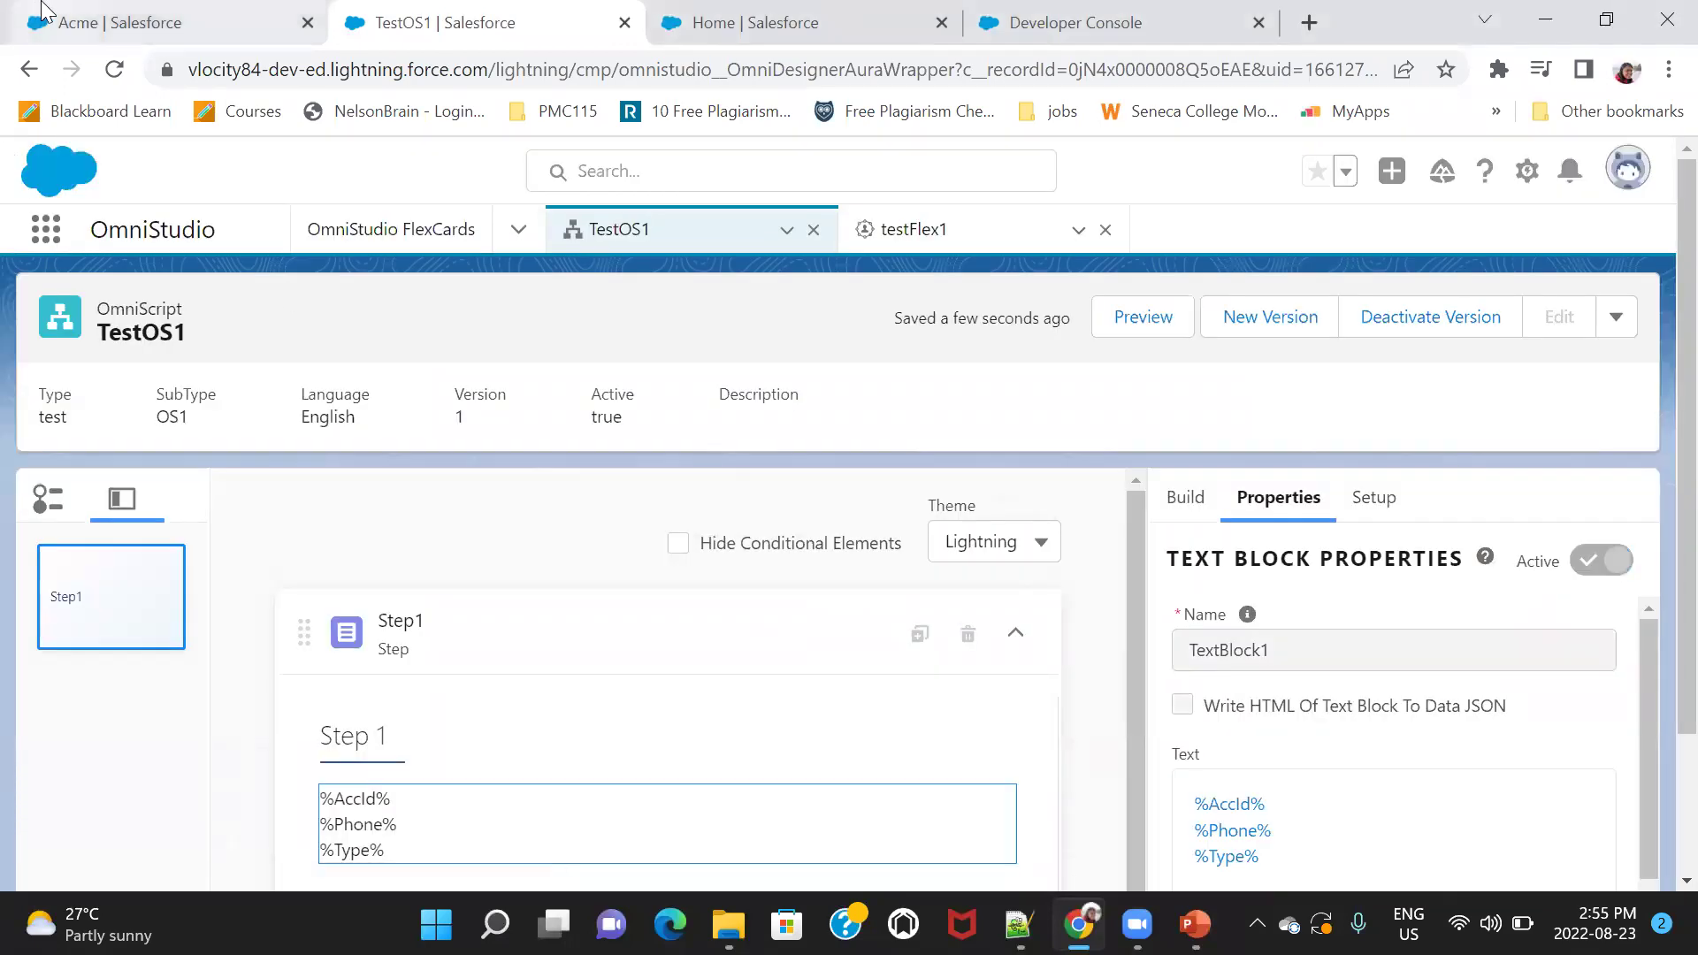
left_click(113, 71)
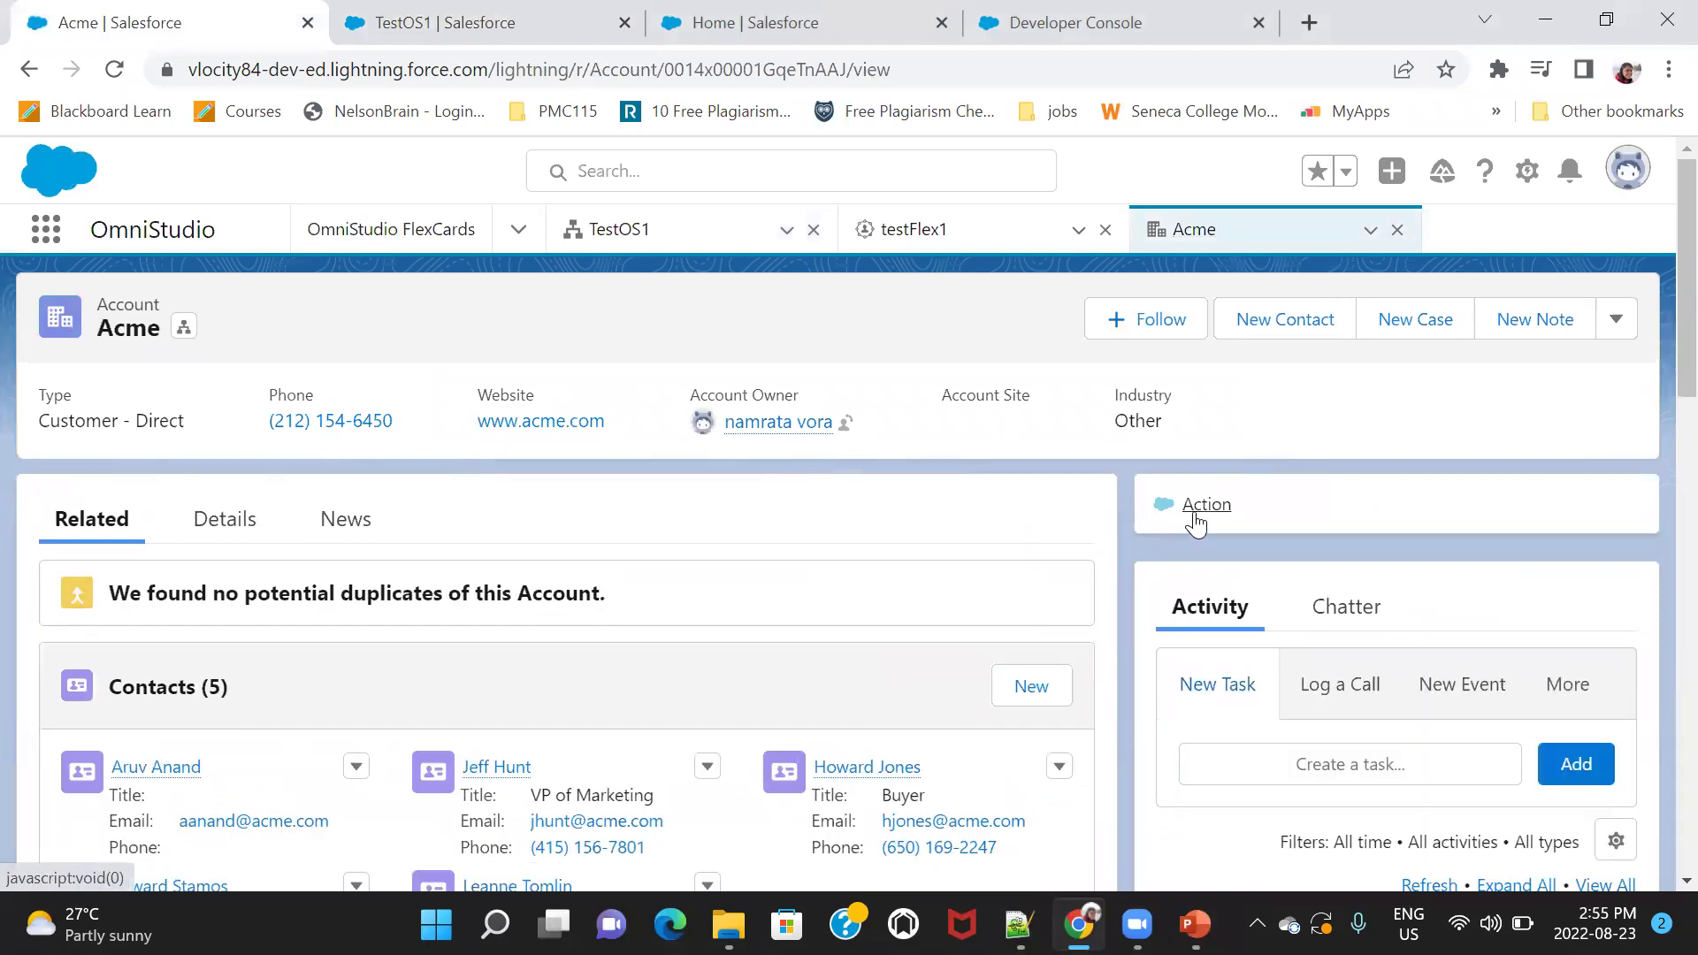
left_click(1195, 519)
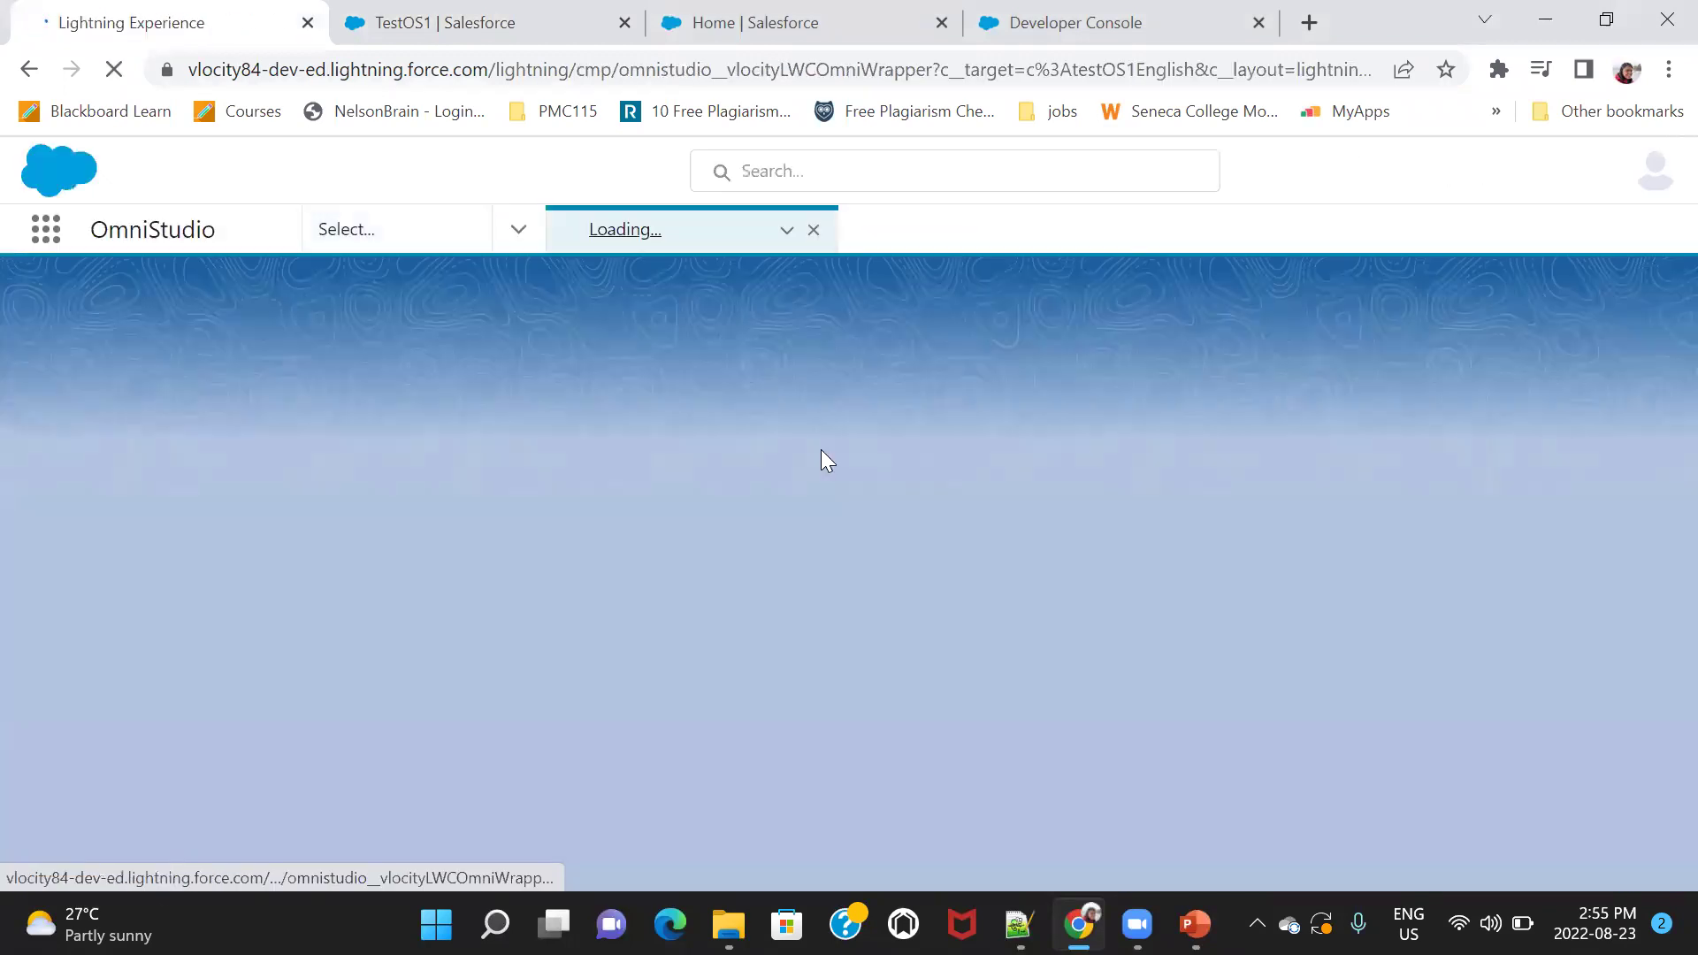